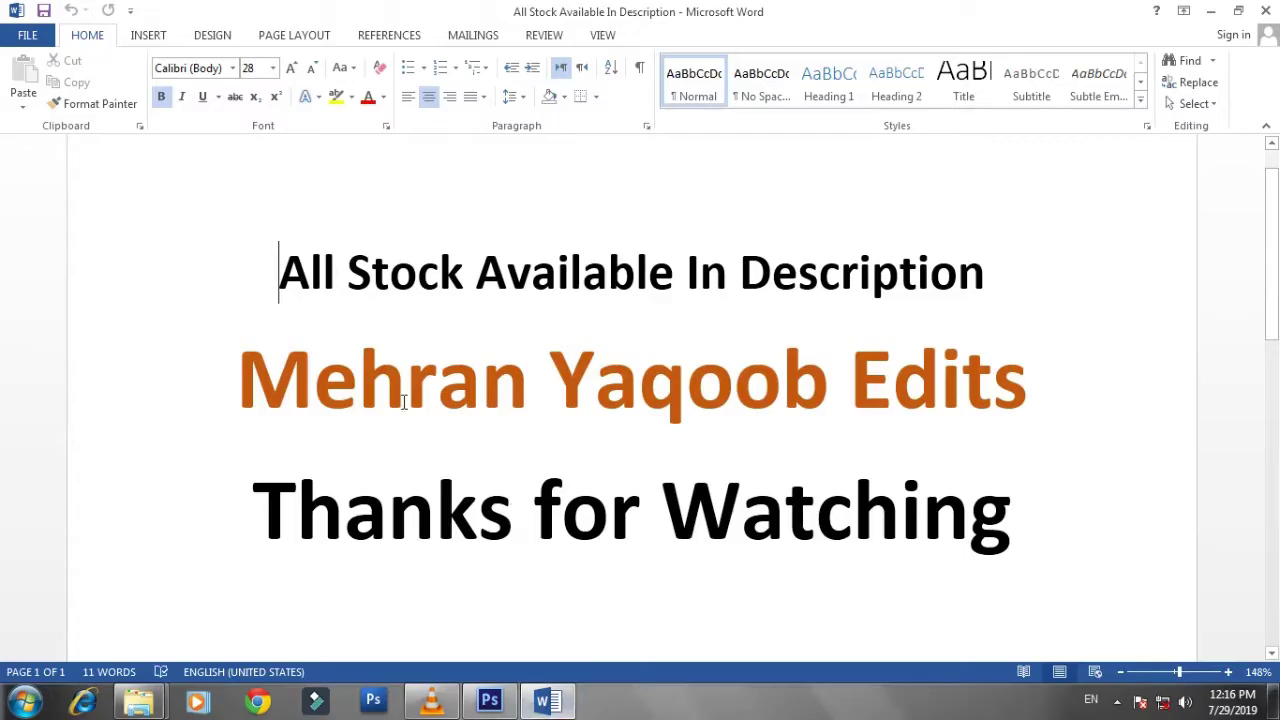
# - Adjust the text selection in the Word document back to the first line
pyautogui.hotkey('ctrl', 'shift', 'Right')
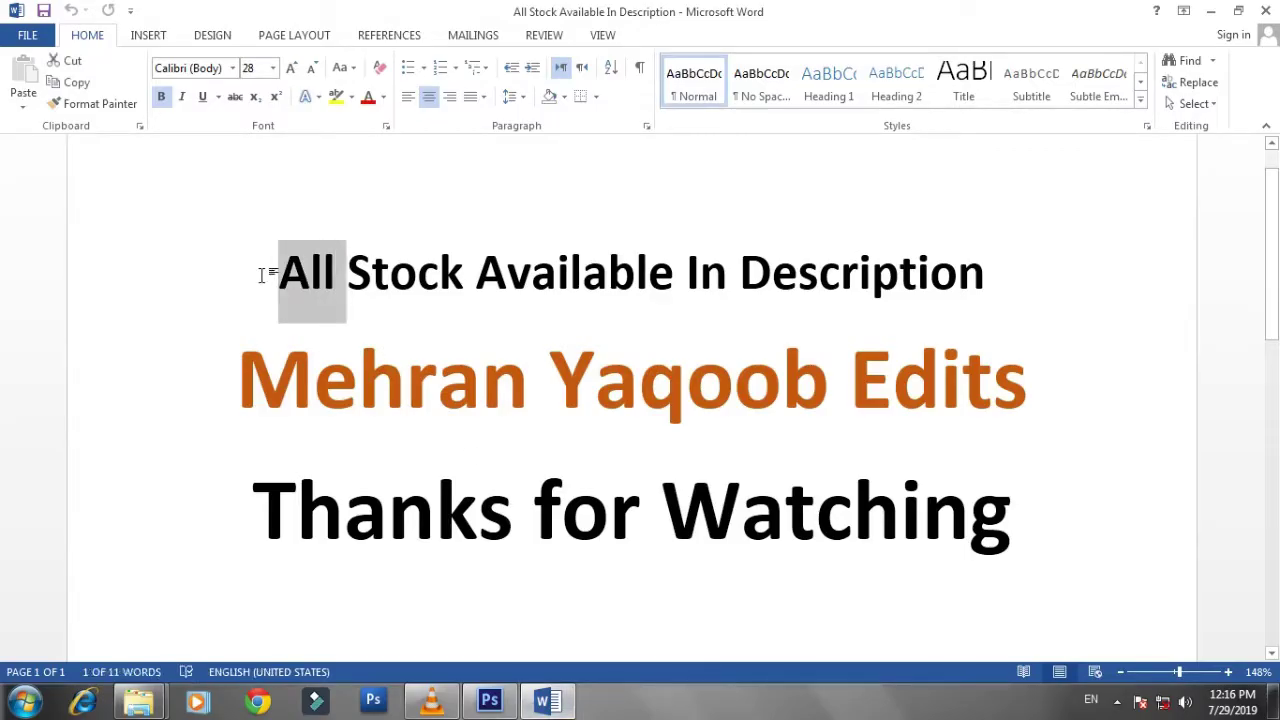
pyautogui.hotkey('ctrl', 'shift', 'Right')
pyautogui.hotkey('ctrl', 'shift', 'Right')
pyautogui.hotkey('shift', 'Right')
pyautogui.hotkey('shift', 'Right')
pyautogui.hotkey('shift', 'Right')
pyautogui.hotkey('shift', 'Right')
pyautogui.hotkey('shift', 'Right')
pyautogui.hotkey('shift', 'Right')
pyautogui.hotkey('shift', 'Right')
pyautogui.hotkey('shift', 'Right')
pyautogui.hotkey('shift', 'Right')
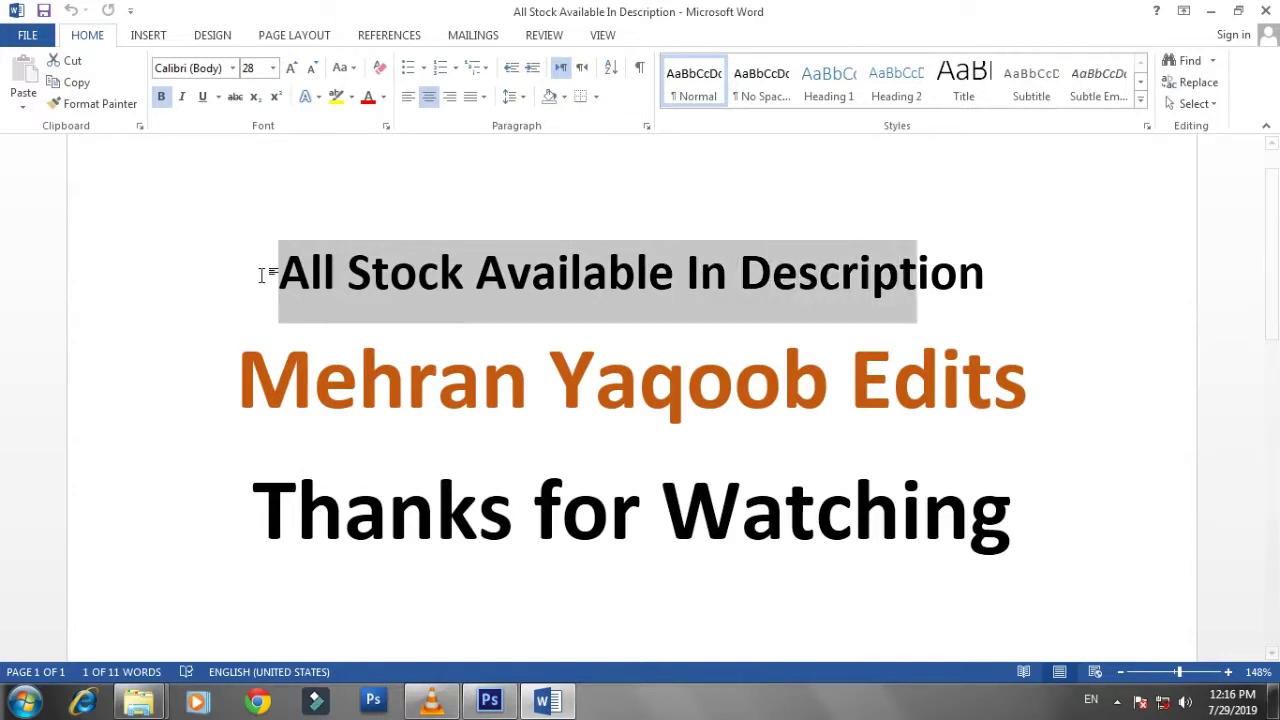
pyautogui.hotkey('shift', 'Right')
pyautogui.hotkey('shift', 'Right')
pyautogui.hotkey('shift', 'Right')
pyautogui.hotkey('shift', 'Right')
pyautogui.hotkey('shift', 'Right')
pyautogui.hotkey('shift', 'Right')
pyautogui.hotkey('shift', 'Right')
pyautogui.hotkey('shift', 'Right')
pyautogui.hotkey('shift', 'Right')
pyautogui.hotkey('shift', 'Right')
pyautogui.hotkey('shift', 'Right')
pyautogui.hotkey('shift', 'Right')
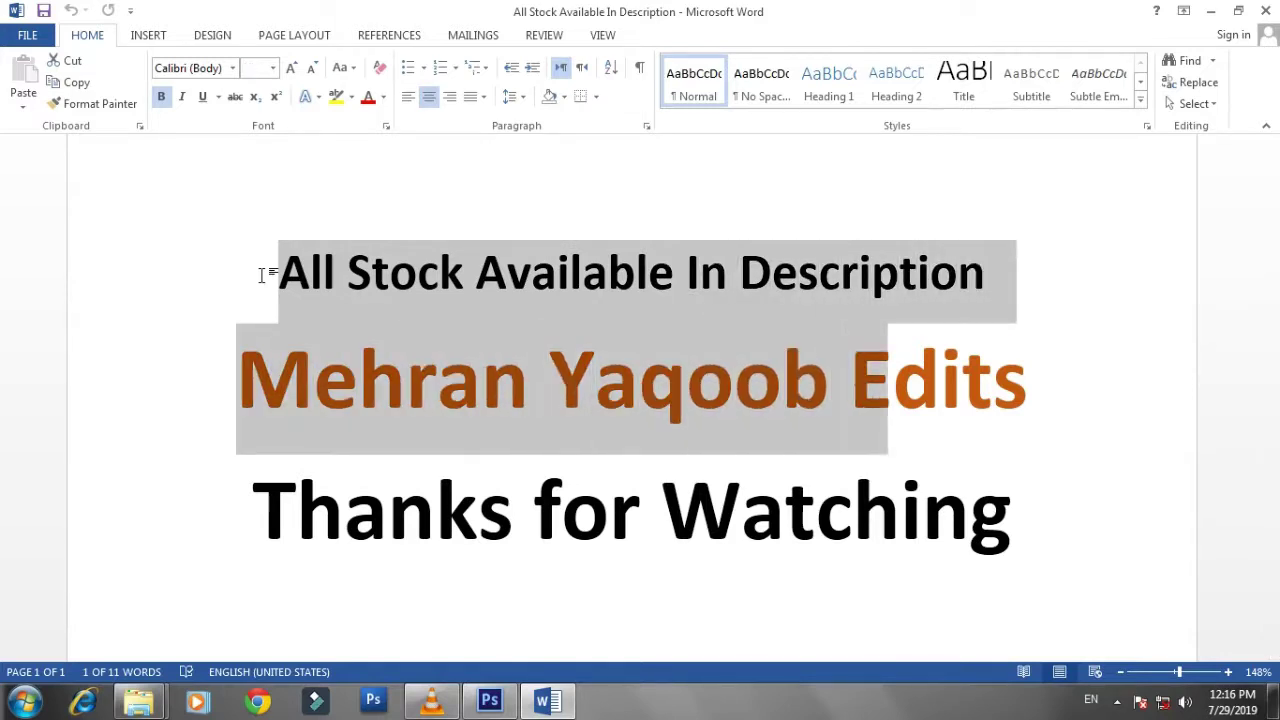
pyautogui.hotkey('shift', 'Right')
pyautogui.hotkey('shift', 'Right')
pyautogui.hotkey('shift', 'Right')
pyautogui.hotkey('shift', 'Right')
pyautogui.hotkey('shift', 'Right')
pyautogui.hotkey('shift', 'Right')
pyautogui.hotkey('shift', 'Right')
pyautogui.hotkey('shift', 'Right')
pyautogui.hotkey('shift', 'Right')
pyautogui.hotkey('shift', 'Right')
pyautogui.hotkey('shift', 'Right')
pyautogui.hotkey('shift', 'Right')
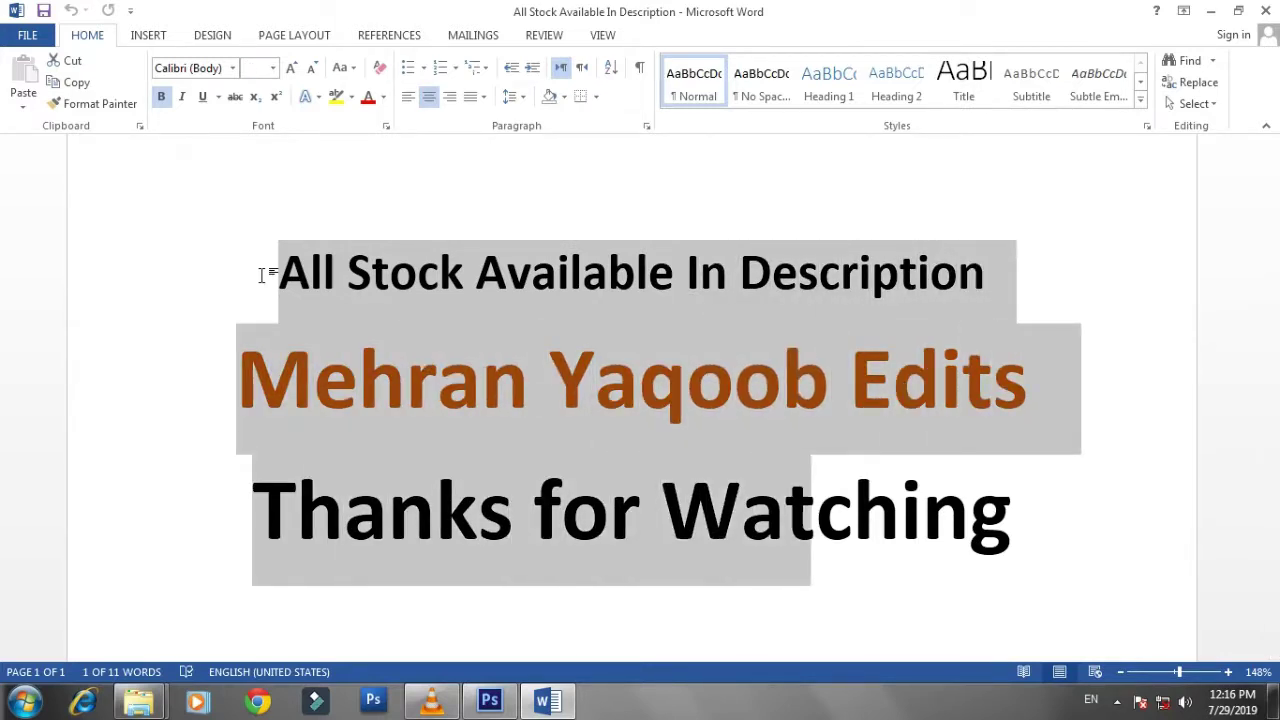
pyautogui.hotkey('shift', 'Right')
pyautogui.hotkey('shift', 'Right')
pyautogui.hotkey('shift', 'Right')
pyautogui.hotkey('shift', 'Right')
pyautogui.hotkey('shift', 'Up')
pyautogui.hotkey('shift', 'Up')
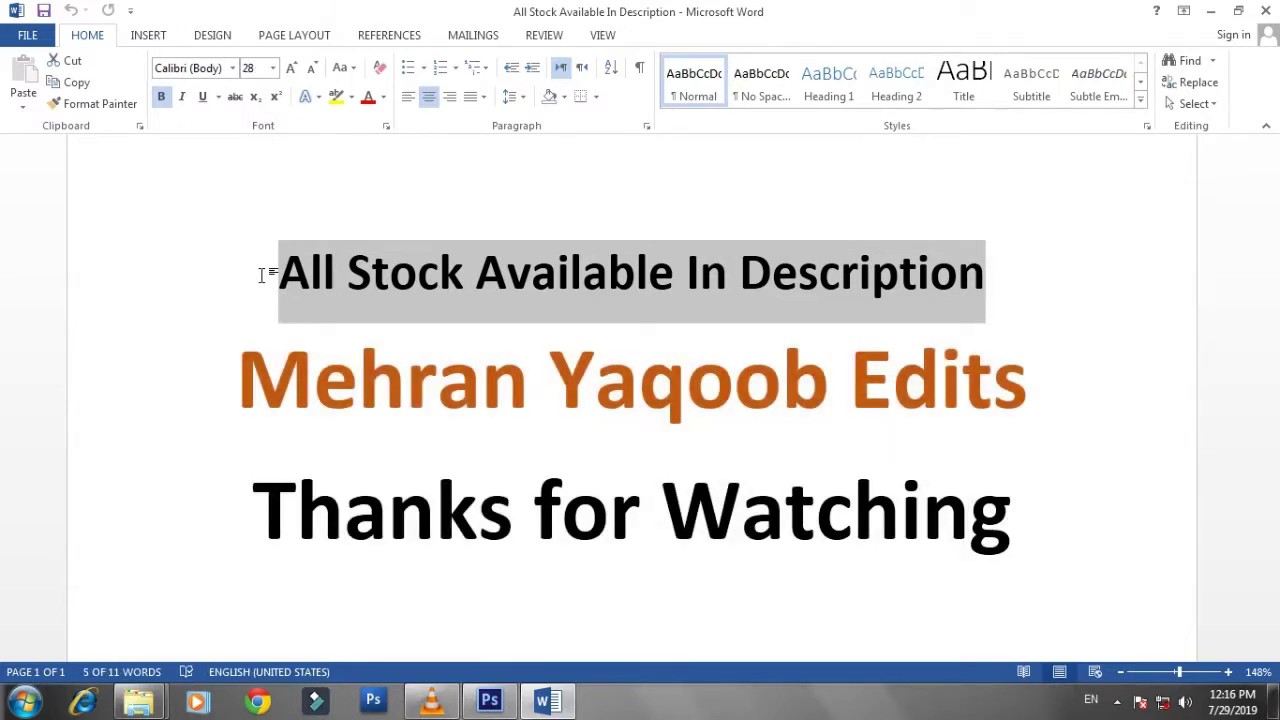
pyautogui.hotkey('shift', 'Left')
pyautogui.hotkey('shift', 'Left')
pyautogui.hotkey('shift', 'Left')
pyautogui.hotkey('shift', 'Left')
pyautogui.hotkey('shift', 'Left')
pyautogui.hotkey('shift', 'Left')
pyautogui.hotkey('shift', 'Left')
pyautogui.hotkey('shift', 'Left')
pyautogui.hotkey('shift', 'Left')
pyautogui.hotkey('shift', 'Left')
pyautogui.hotkey('shift', 'Left')
pyautogui.hotkey('shift', 'Left')
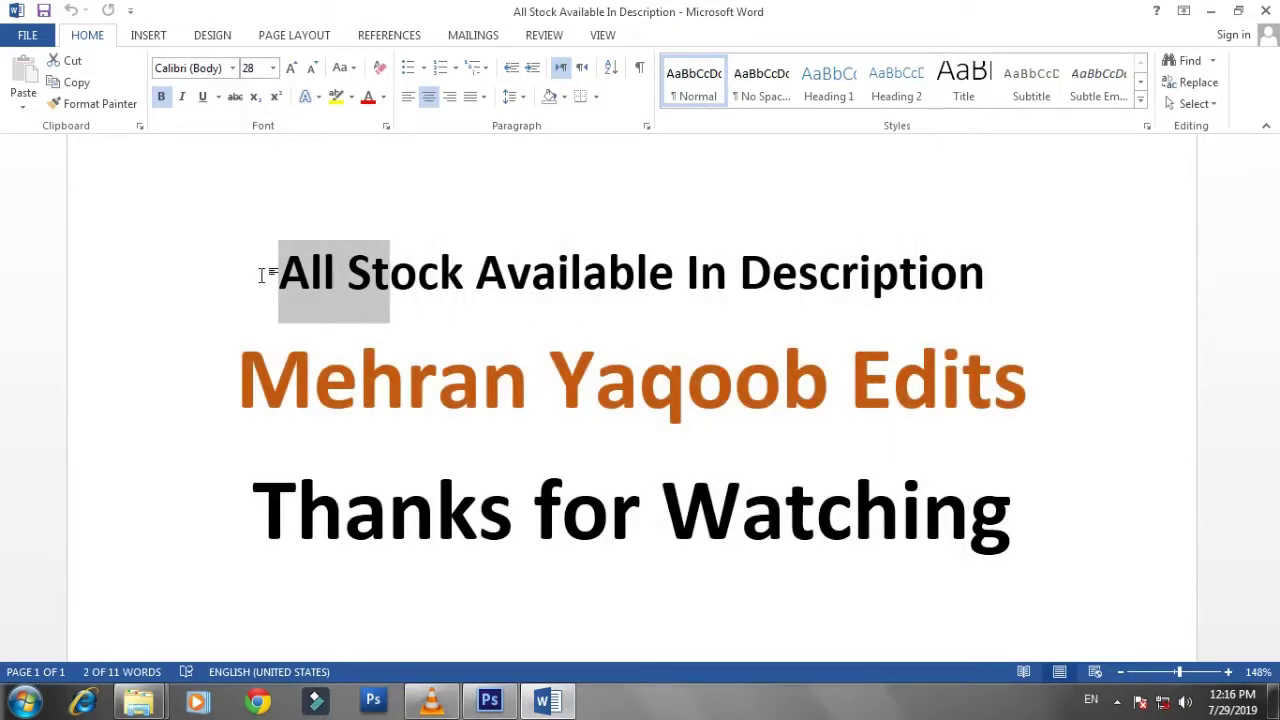
pyautogui.hotkey('shift', 'Left')
pyautogui.hotkey('shift', 'Left')
pyautogui.hotkey('shift', 'Left')
pyautogui.hotkey('shift', 'Left')
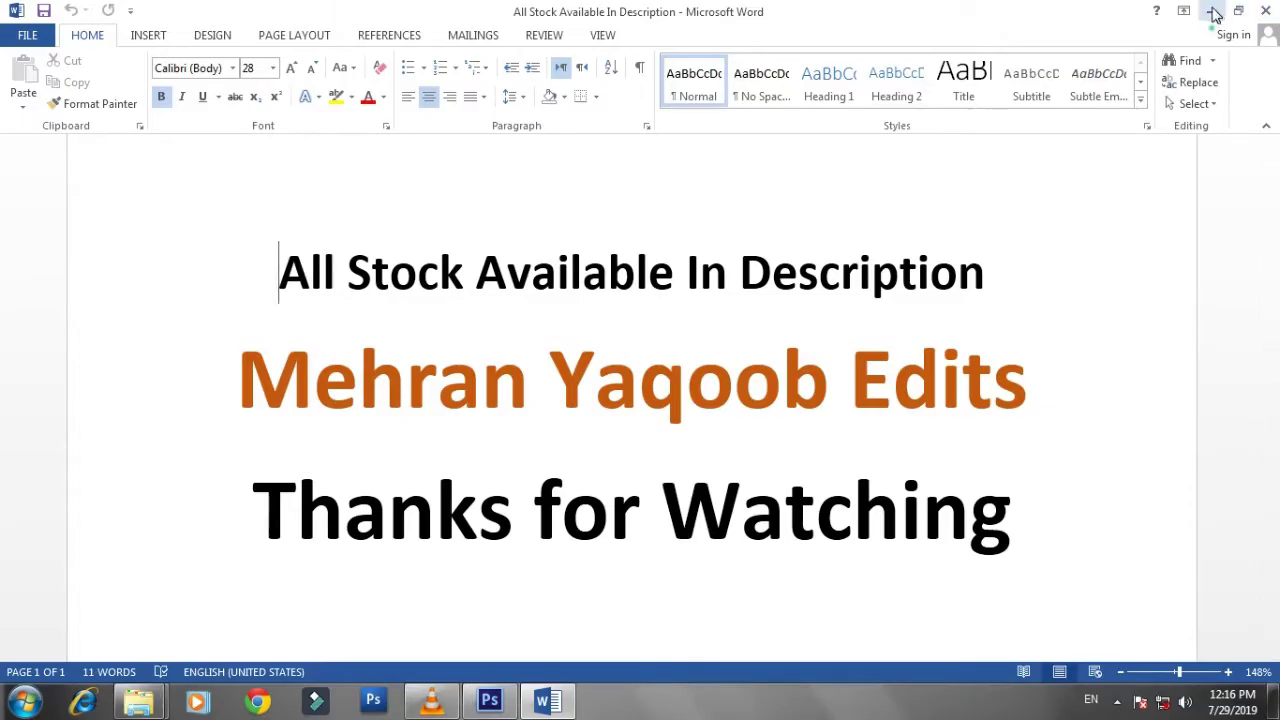
# - Minimize Word and switch to the Photoshop window
pyautogui.click(1214, 14)
pyautogui.rightClick(1034, 117)
pyautogui.click(1050, 171)
pyautogui.click(489, 700)
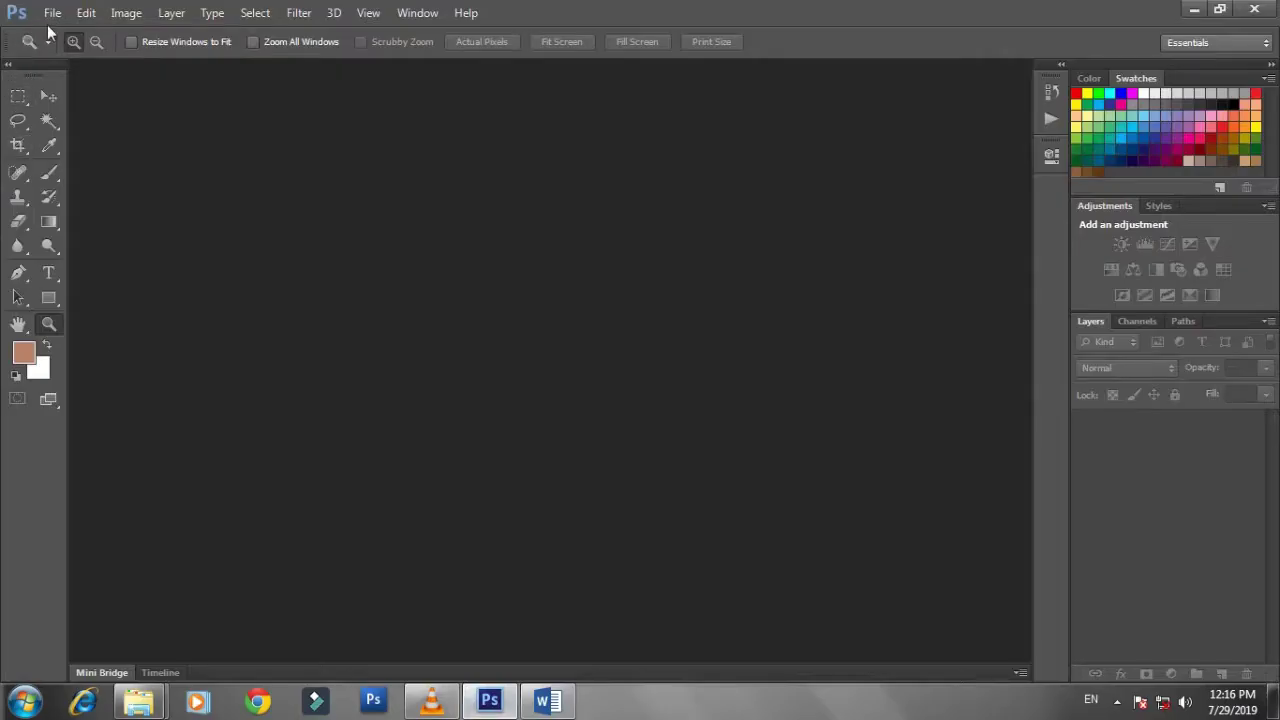
# - Open the DSC_0444 photo in Photoshop
pyautogui.click(52, 13)
pyautogui.click(60, 48)
pyautogui.click(560, 180)
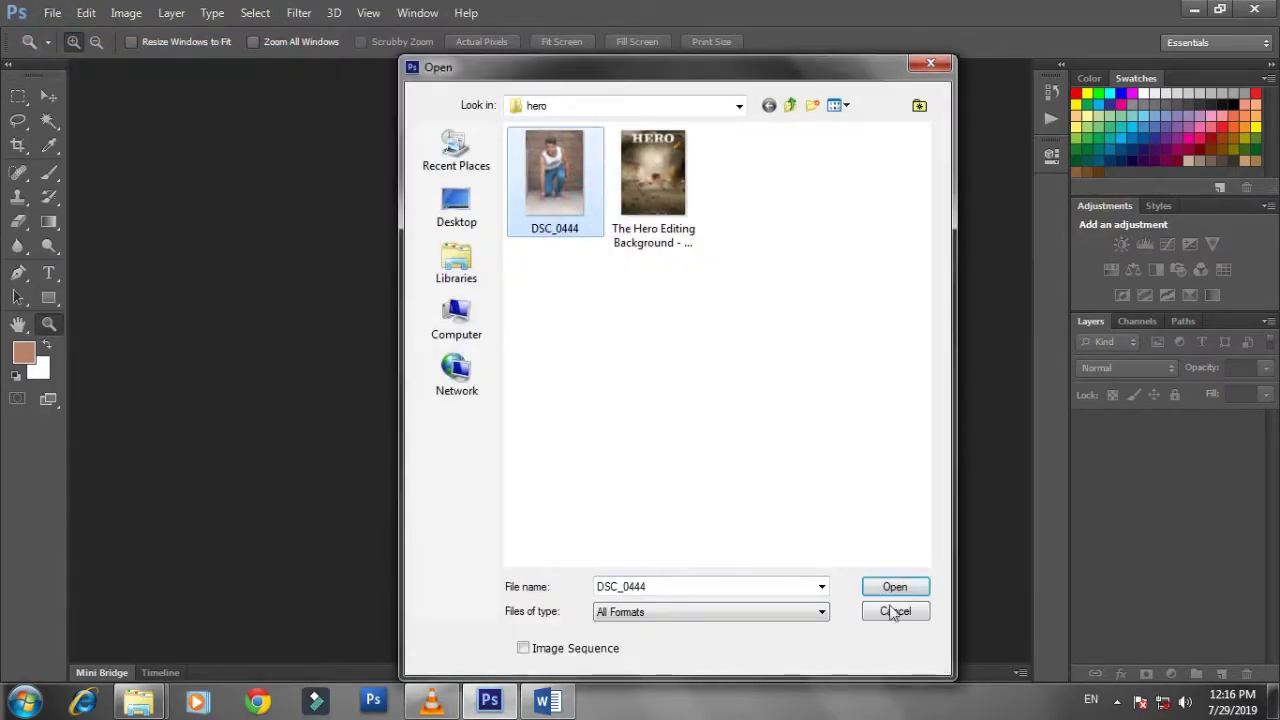
pyautogui.click(895, 588)
# - Convert the Background into a regular layer named 'Remove background' and zoom onto the hand
pyautogui.doubleClick(1165, 429)
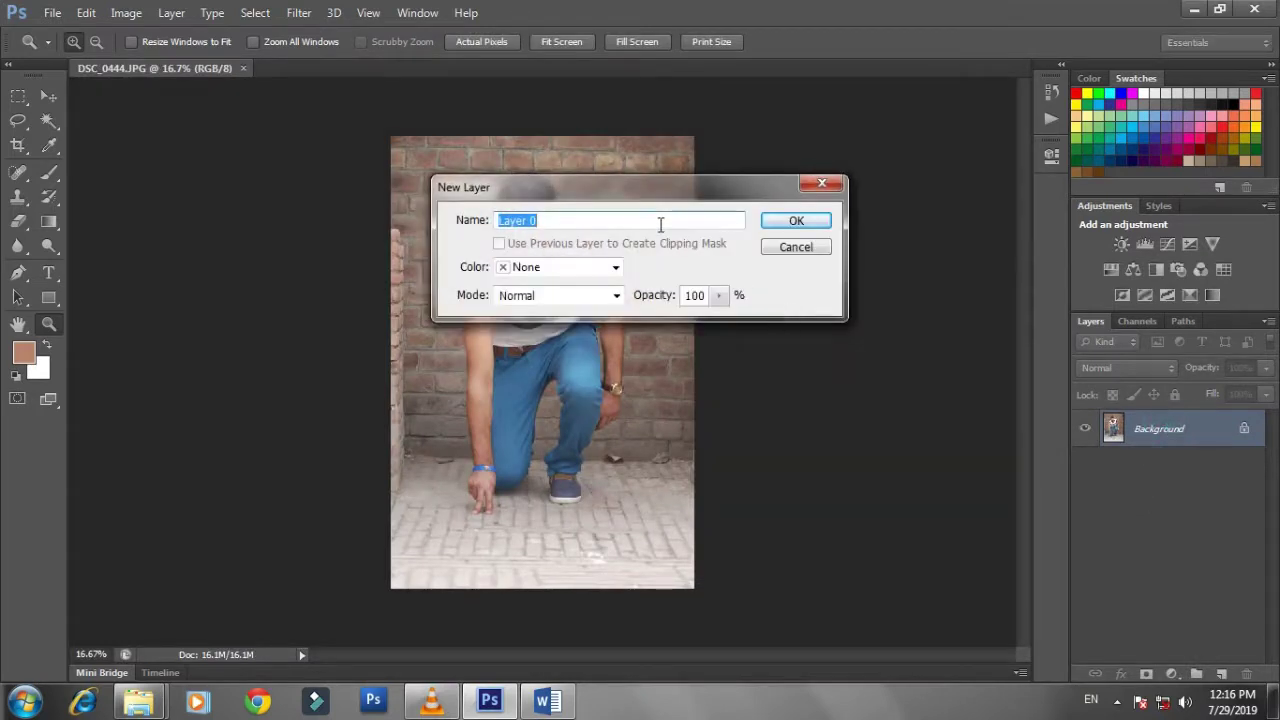
pyautogui.press('BackSpace')
pyautogui.write('Remove background')
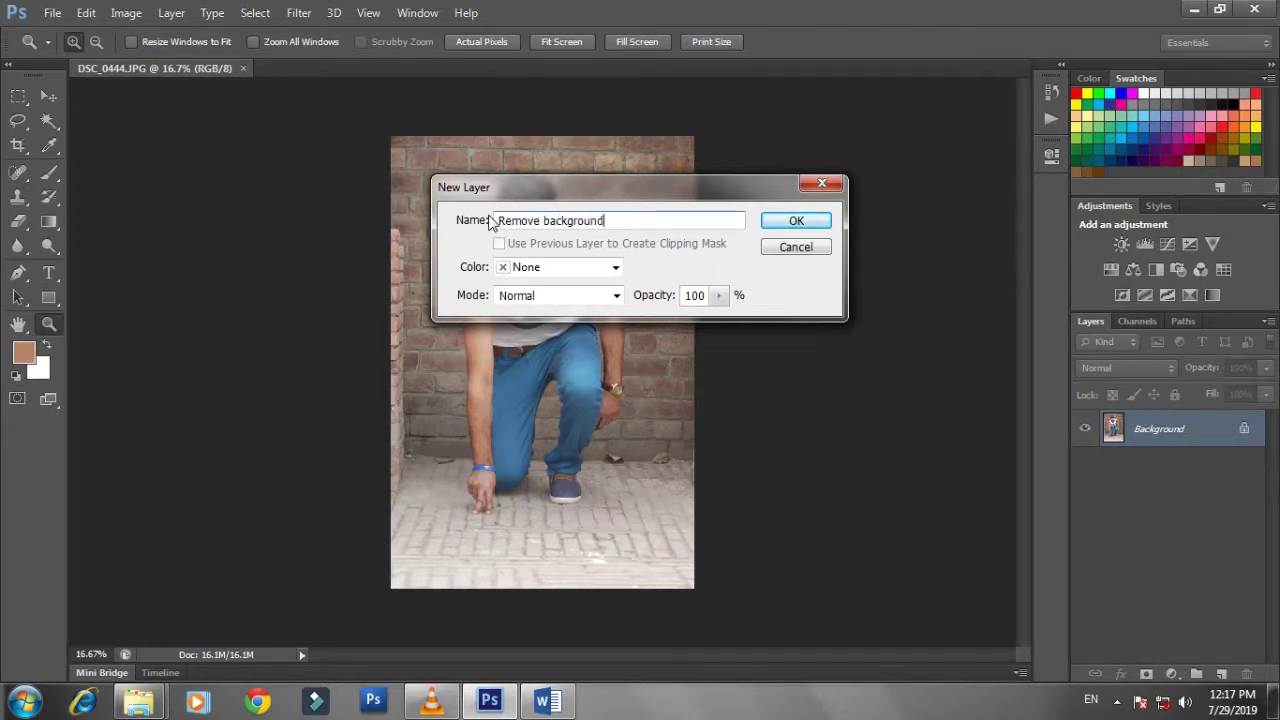
pyautogui.press('Return')
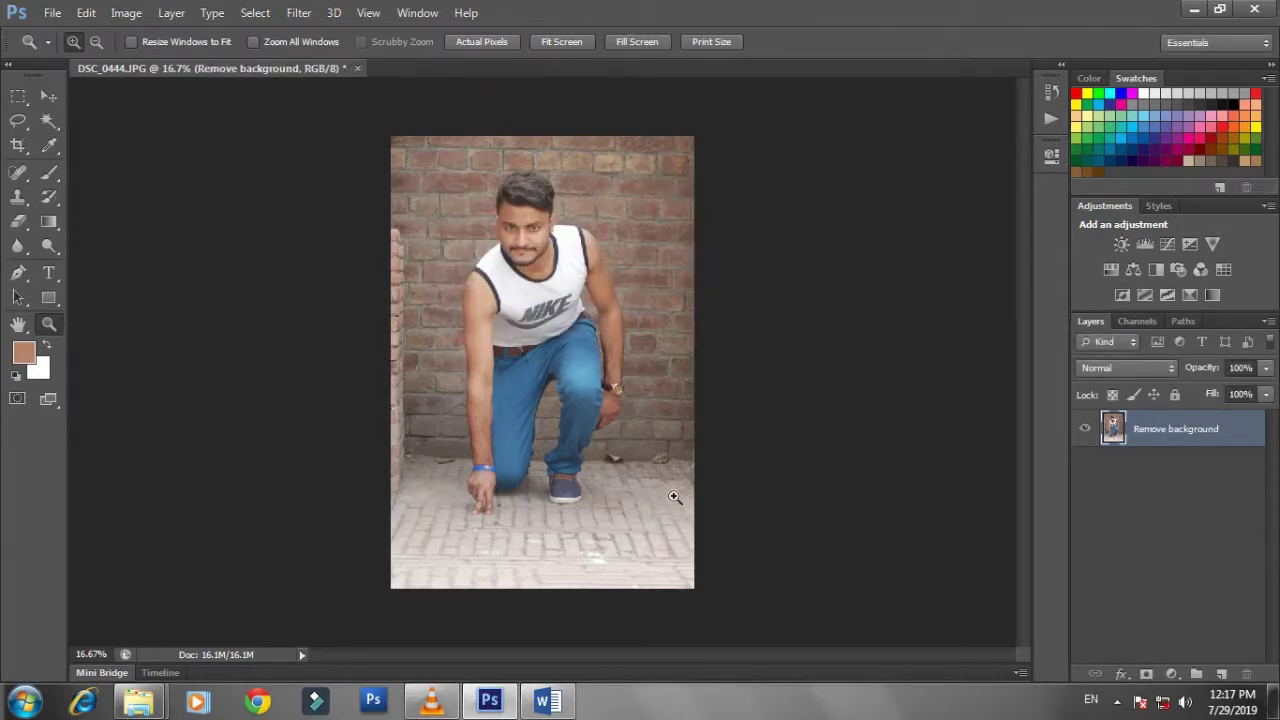
pyautogui.moveTo(460, 425); pyautogui.dragTo(660, 515)
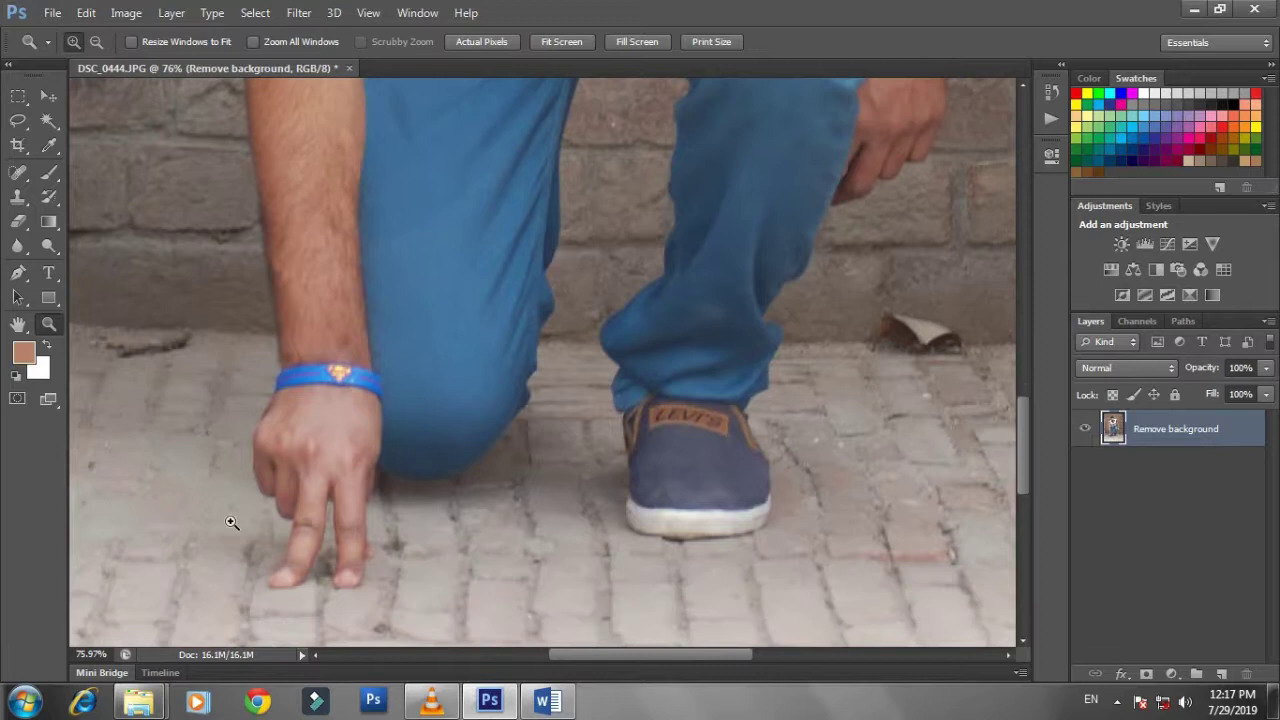
# - Zoom into the fingertips and, with the Pen tool, place curved points from fingertip to knuckle
pyautogui.moveTo(229, 523); pyautogui.dragTo(550, 592)
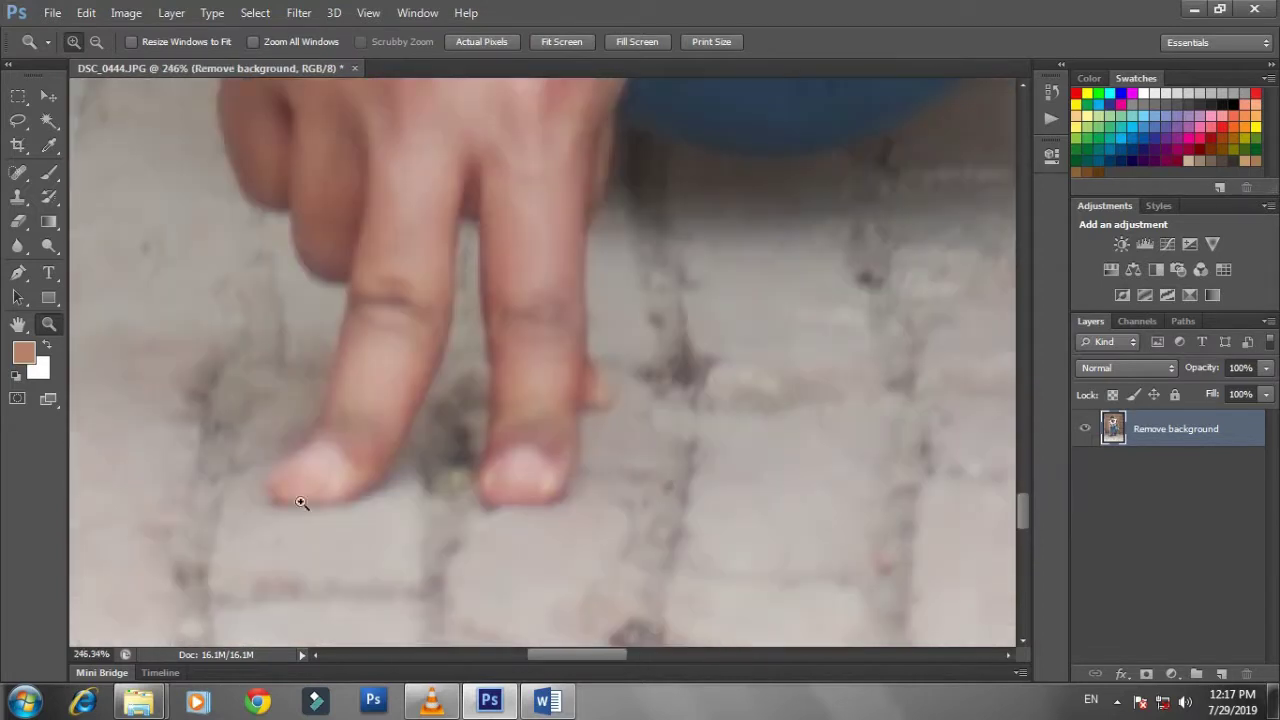
pyautogui.click(18, 272)
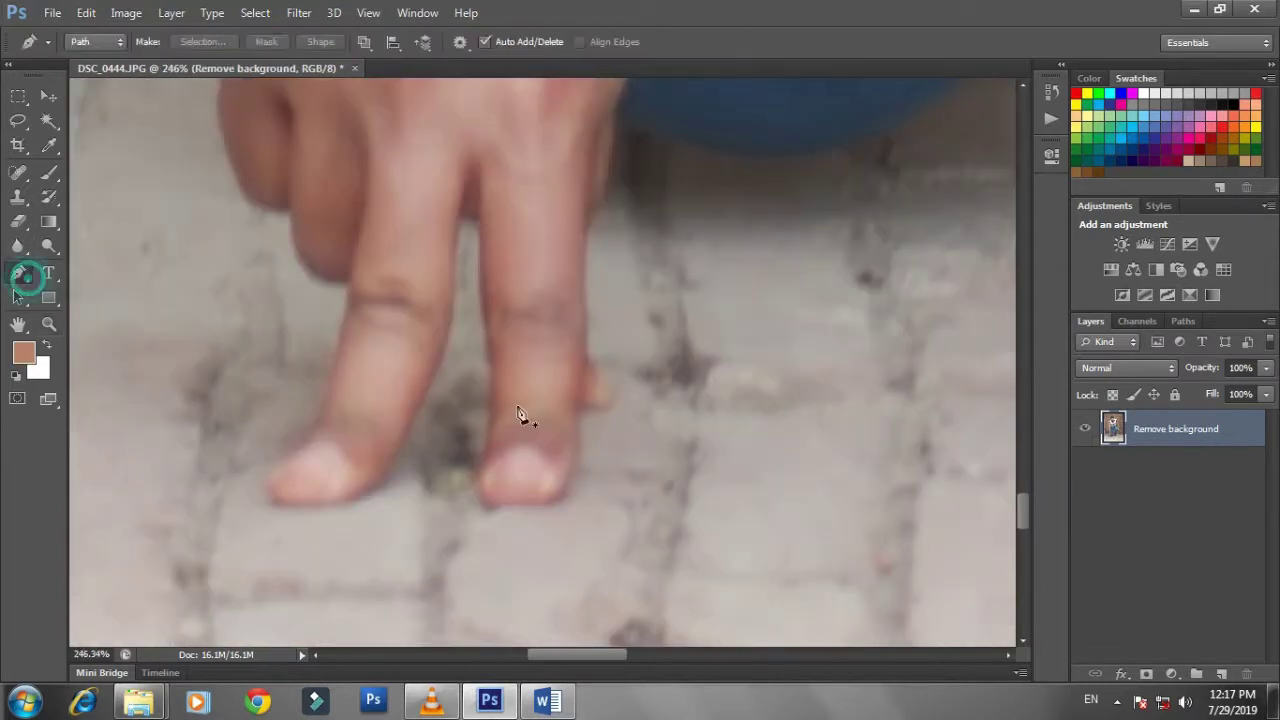
pyautogui.click(279, 465)
pyautogui.moveTo(309, 441); pyautogui.dragTo(321, 409)
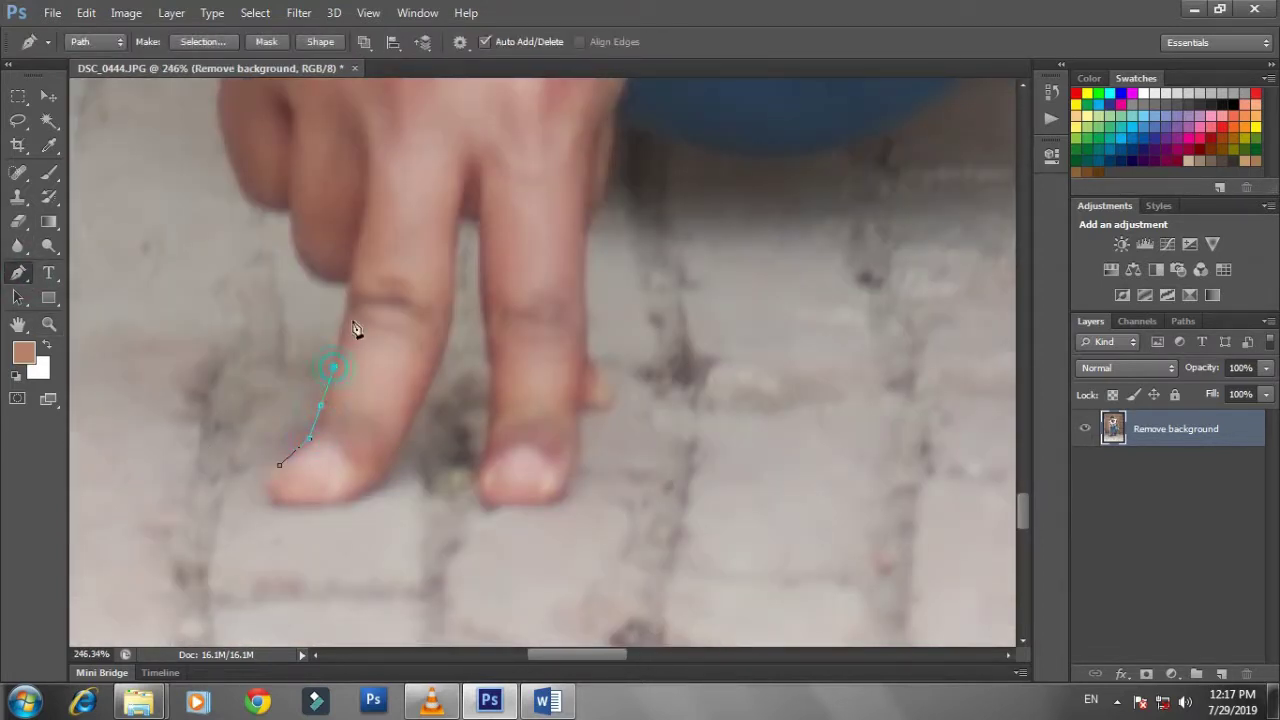
pyautogui.moveTo(349, 291); pyautogui.dragTo(318, 283)
pyautogui.moveTo(288, 208); pyautogui.dragTo(242, 193)
pyautogui.scroll(3, 237, 278)
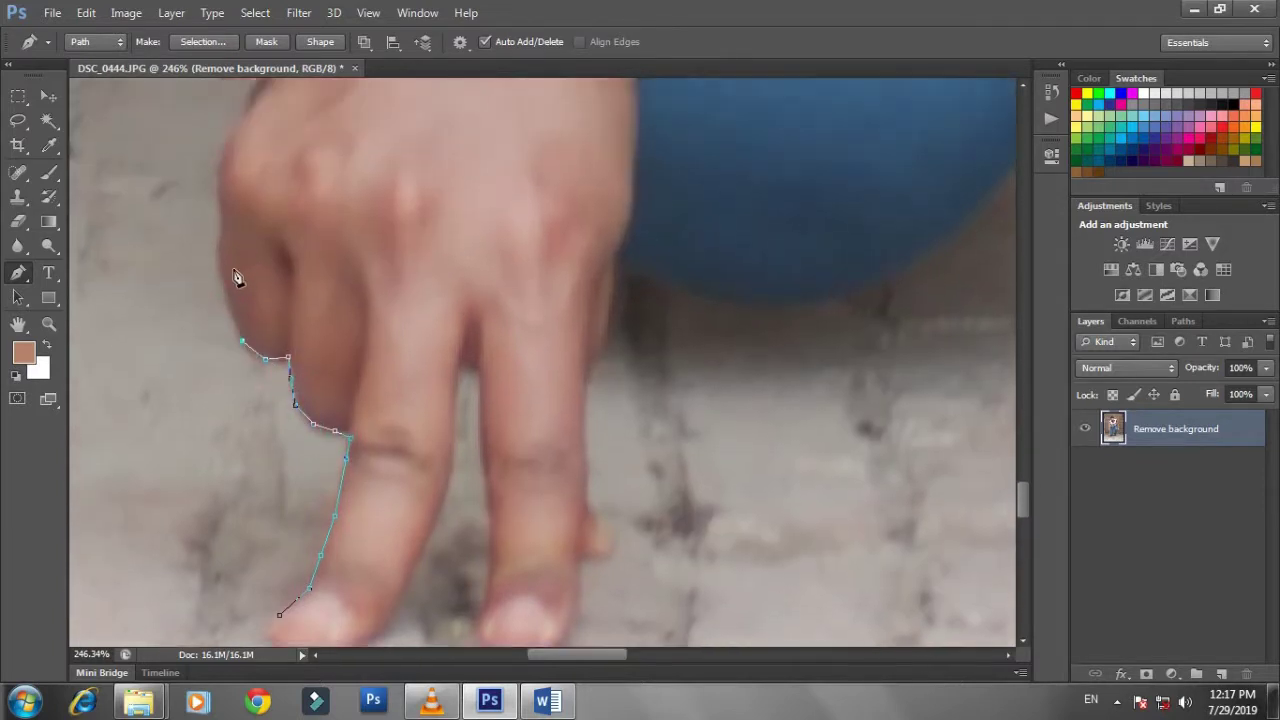
pyautogui.scroll(1, 237, 278)
pyautogui.moveTo(216, 298); pyautogui.dragTo(225, 283)
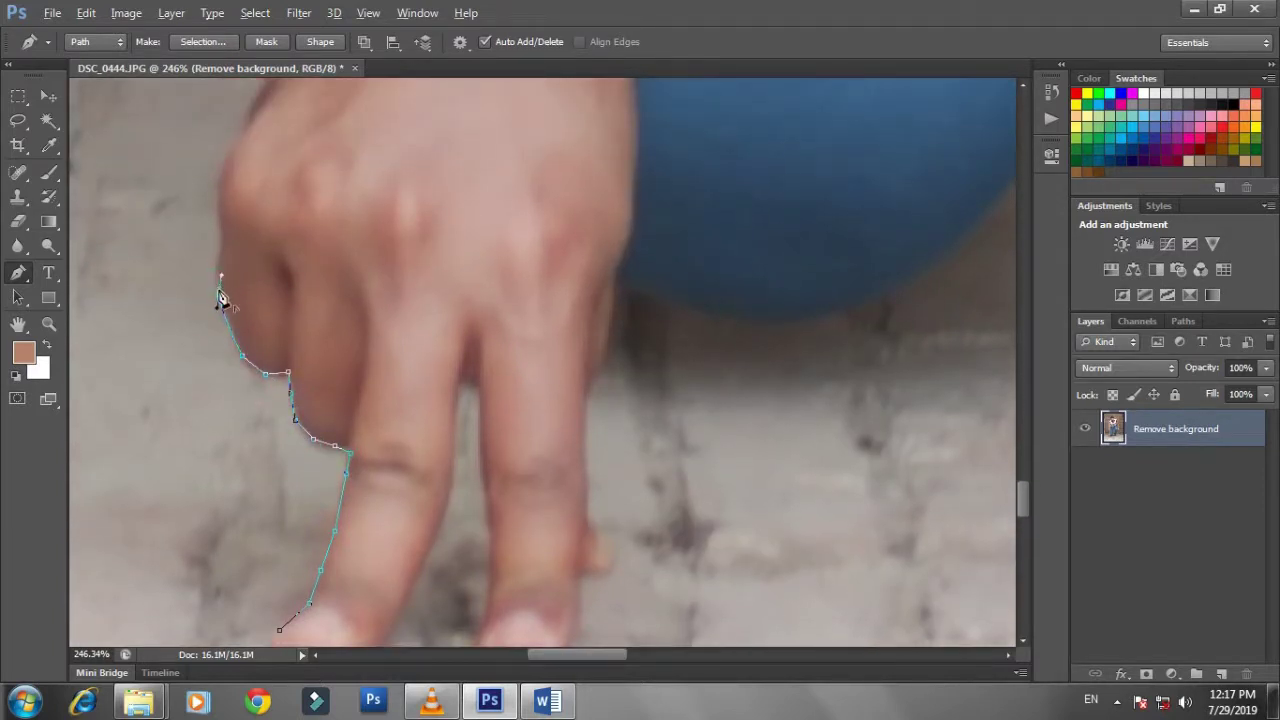
# - Continue anchor points up the hand's edge, past the wristband onto the forearm
pyautogui.click(218, 205)
pyautogui.scroll(3, 228, 292)
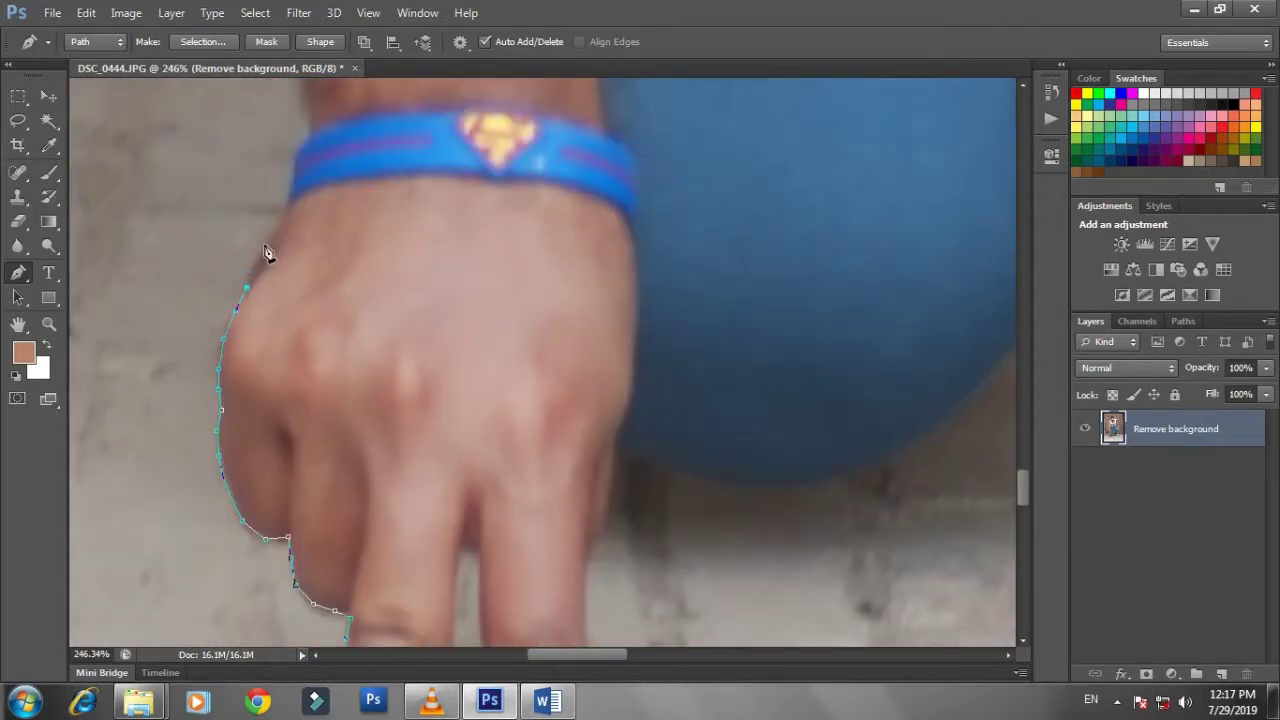
pyautogui.moveTo(291, 205); pyautogui.dragTo(295, 155)
pyautogui.scroll(3, 300, 190)
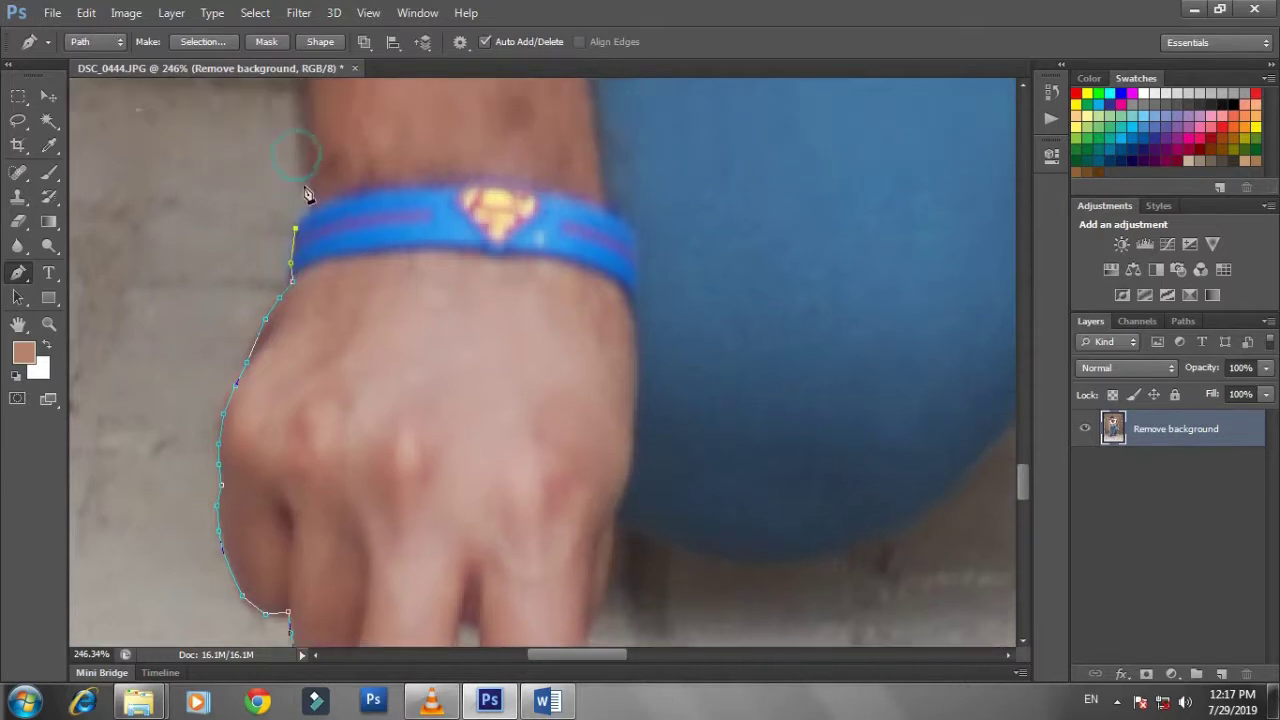
pyautogui.click(313, 272)
pyautogui.click(305, 241)
pyautogui.scroll(2, 307, 309)
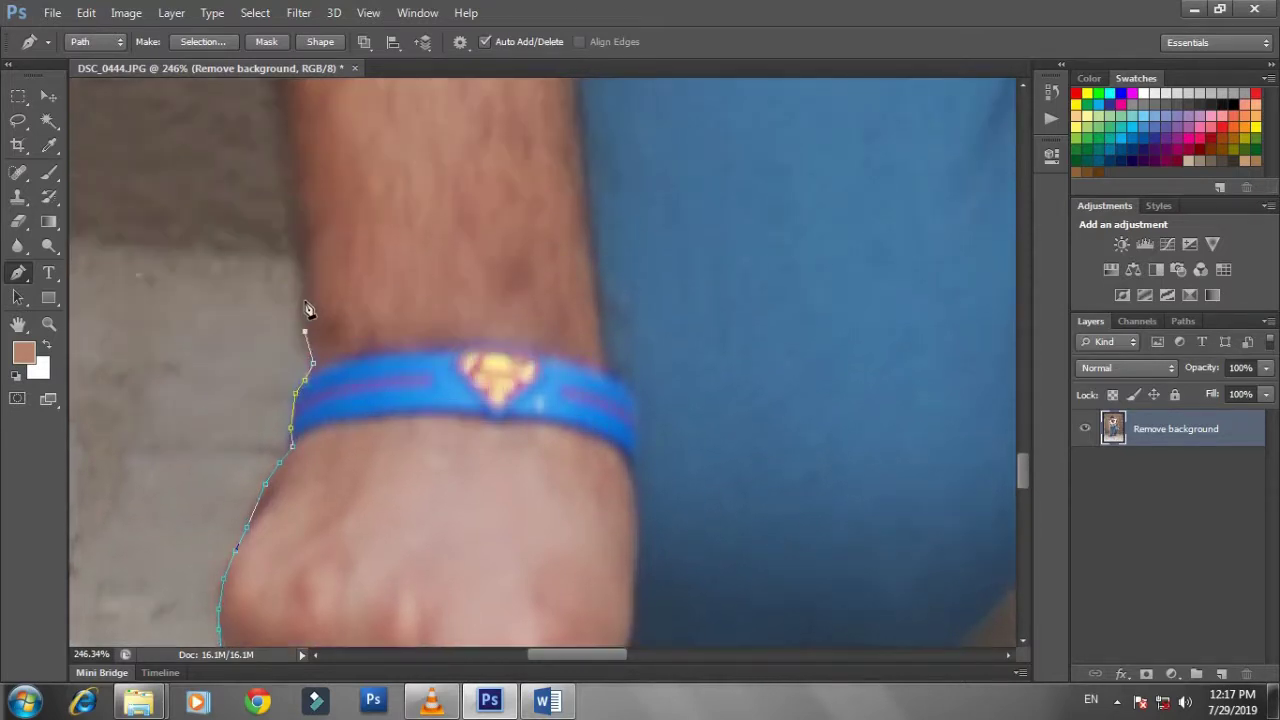
pyautogui.click(300, 280)
pyautogui.click(292, 242)
pyautogui.scroll(3, 280, 296)
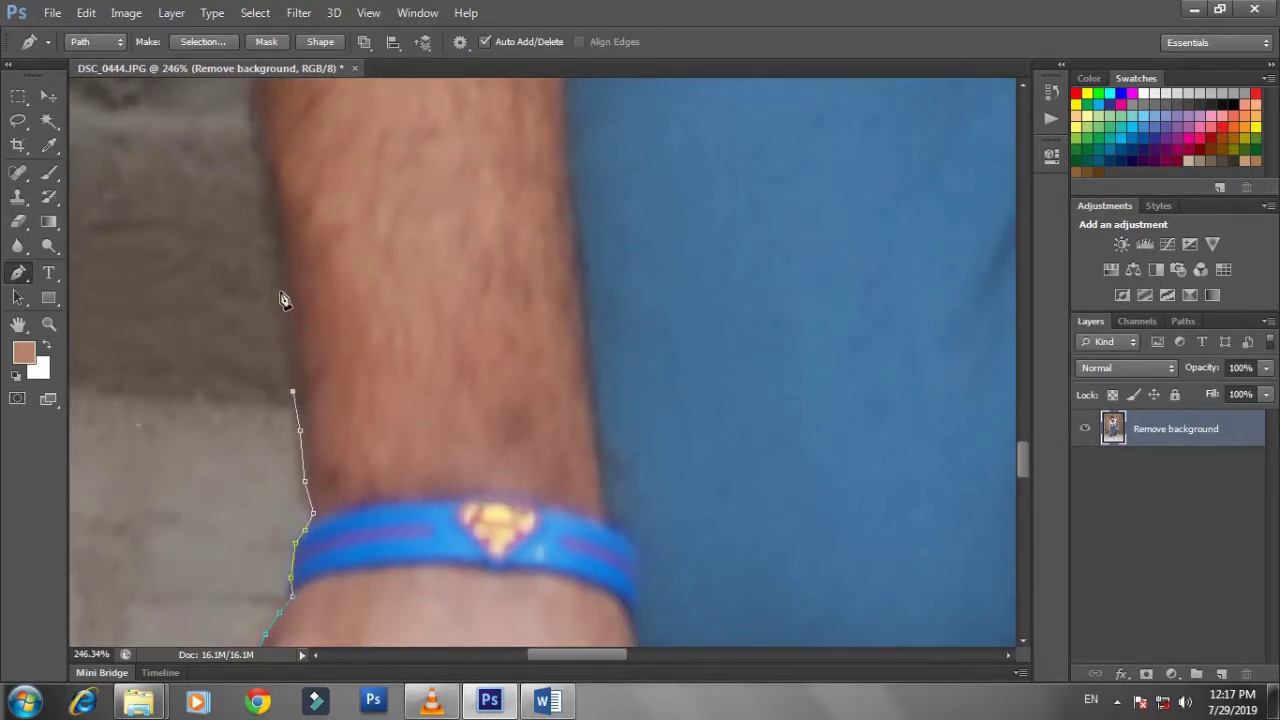
# - Extend the path along the lower part of the arm's left edge
pyautogui.click(281, 292)
pyautogui.click(275, 250)
pyautogui.scroll(3, 277, 250)
pyautogui.click(258, 308)
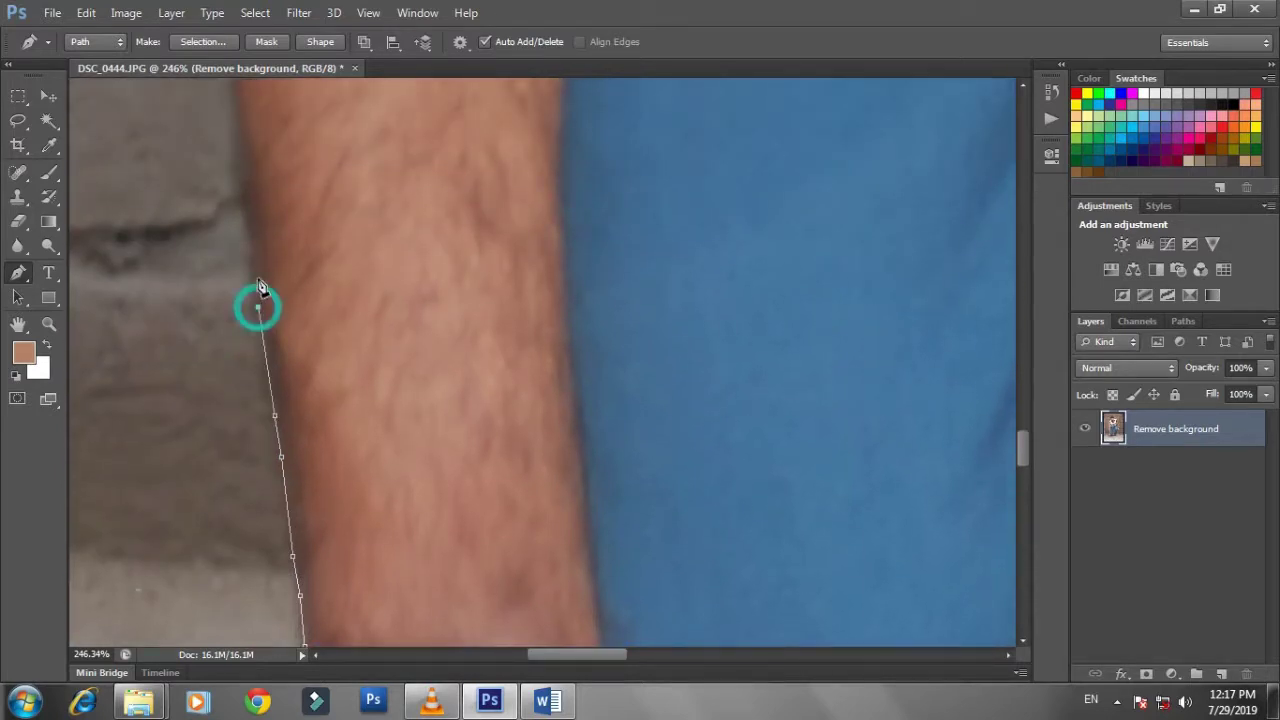
pyautogui.click(251, 266)
pyautogui.click(251, 240)
pyautogui.scroll(3, 251, 250)
pyautogui.click(240, 278)
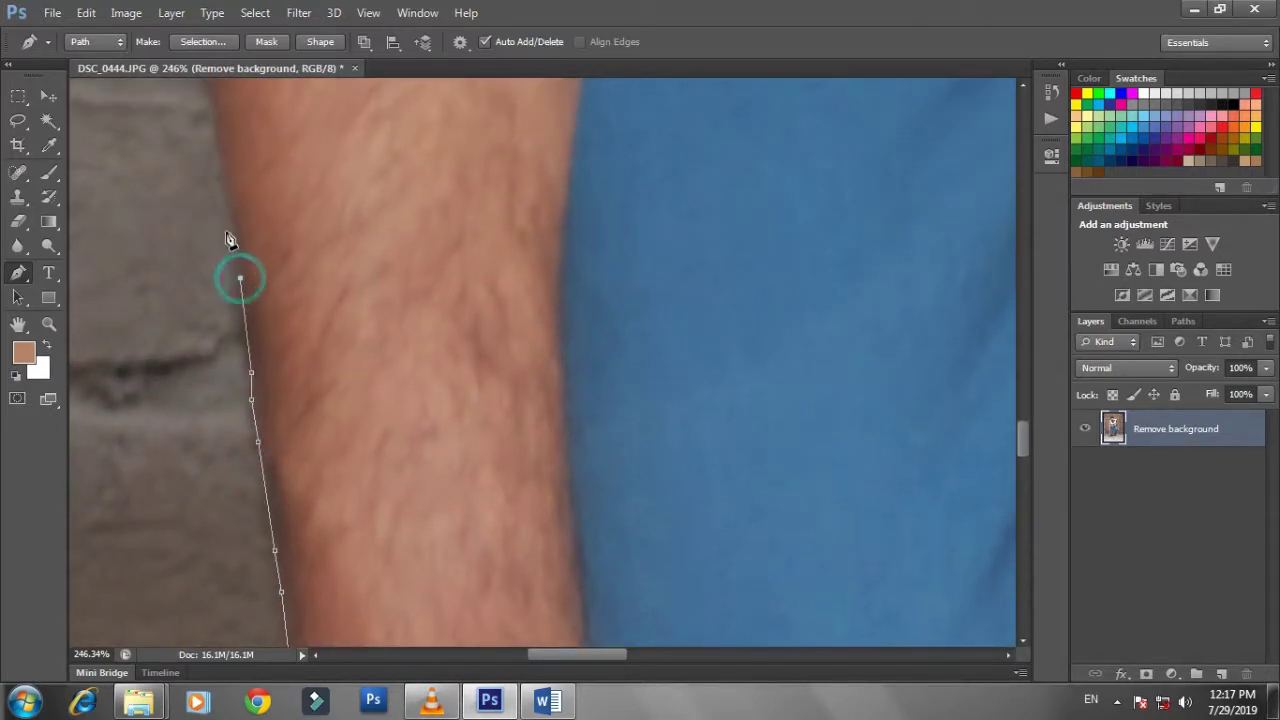
pyautogui.click(229, 228)
pyautogui.scroll(2, 229, 226)
# - Keep adding anchor points further up the arm's left edge
pyautogui.click(216, 222)
pyautogui.click(215, 195)
pyautogui.scroll(3, 212, 244)
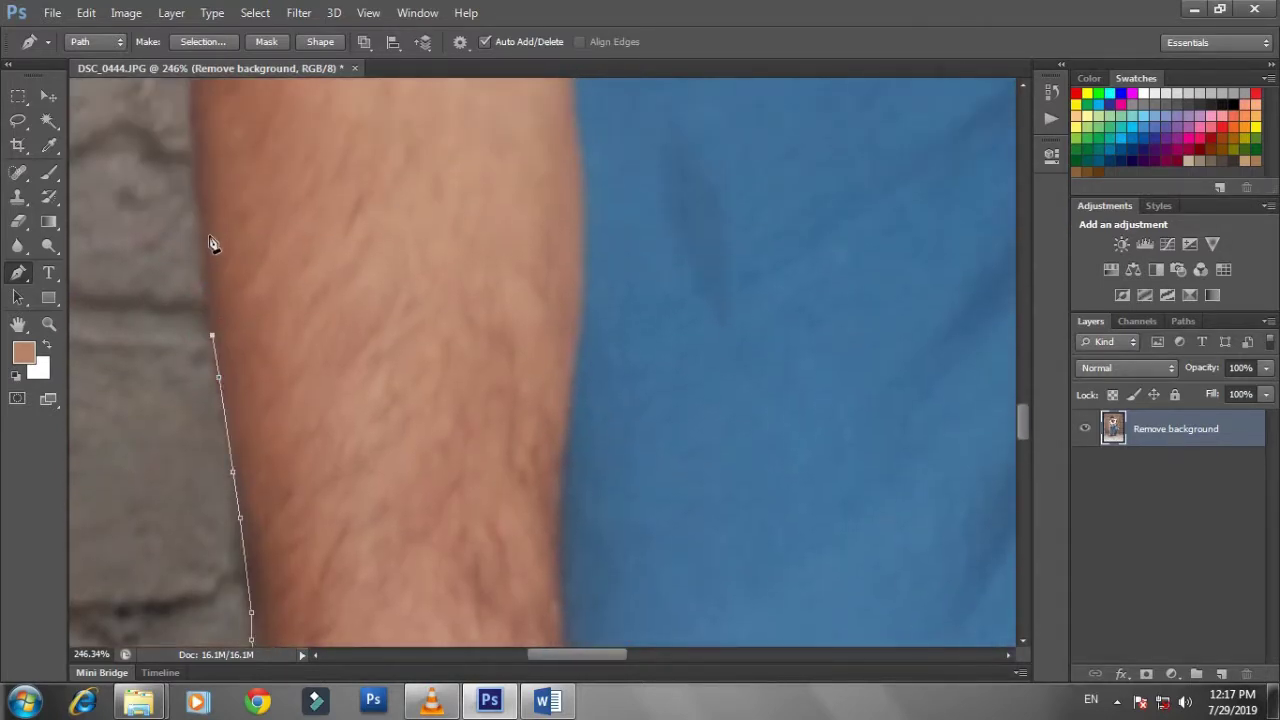
pyautogui.click(204, 241)
pyautogui.scroll(2, 200, 248)
pyautogui.click(193, 243)
pyautogui.scroll(2, 197, 250)
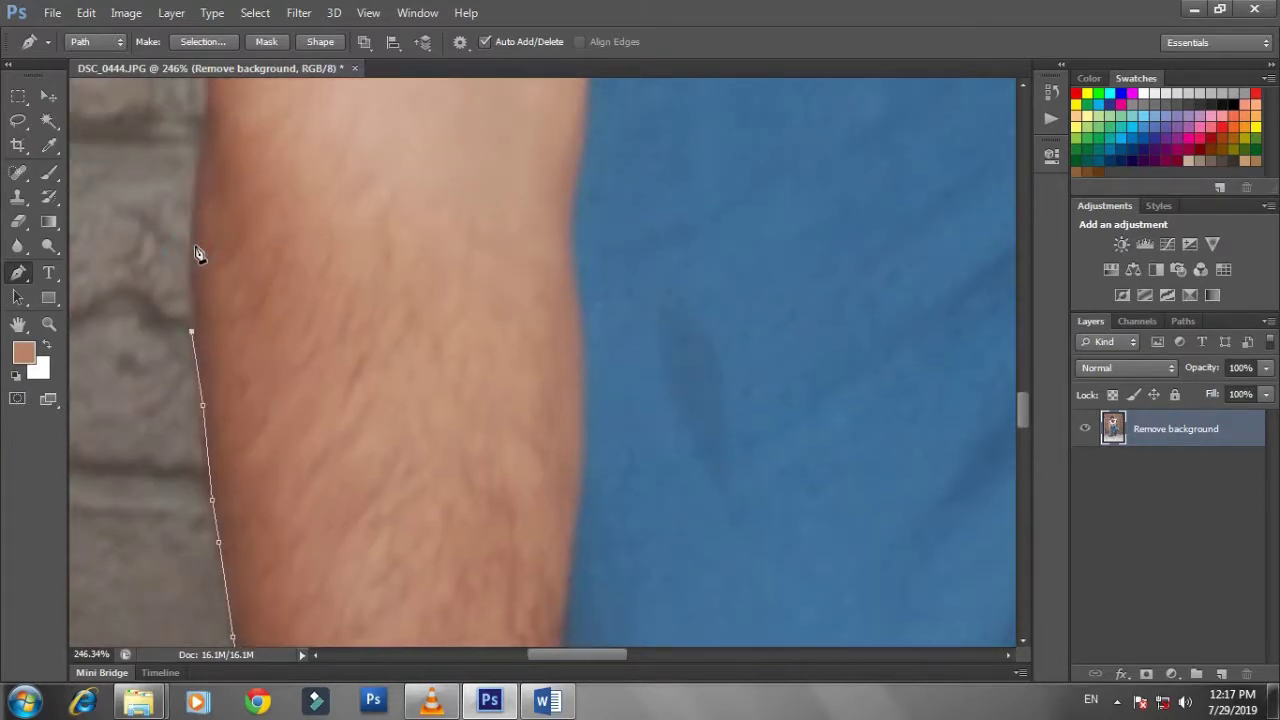
pyautogui.click(193, 246)
pyautogui.click(190, 203)
# - Trace the upper arm's edge with anchor points toward the shoulder
pyautogui.moveTo(225, 155); pyautogui.dragTo(337, 434)
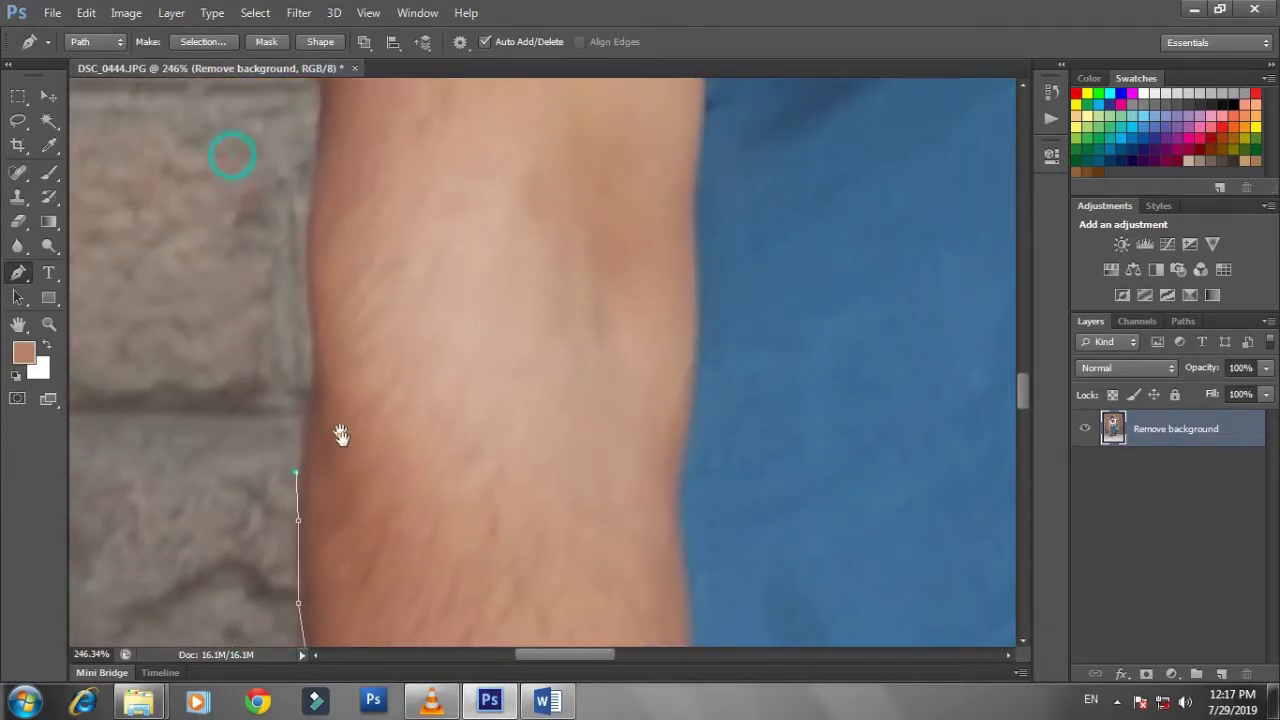
pyautogui.click(322, 377)
pyautogui.click(313, 316)
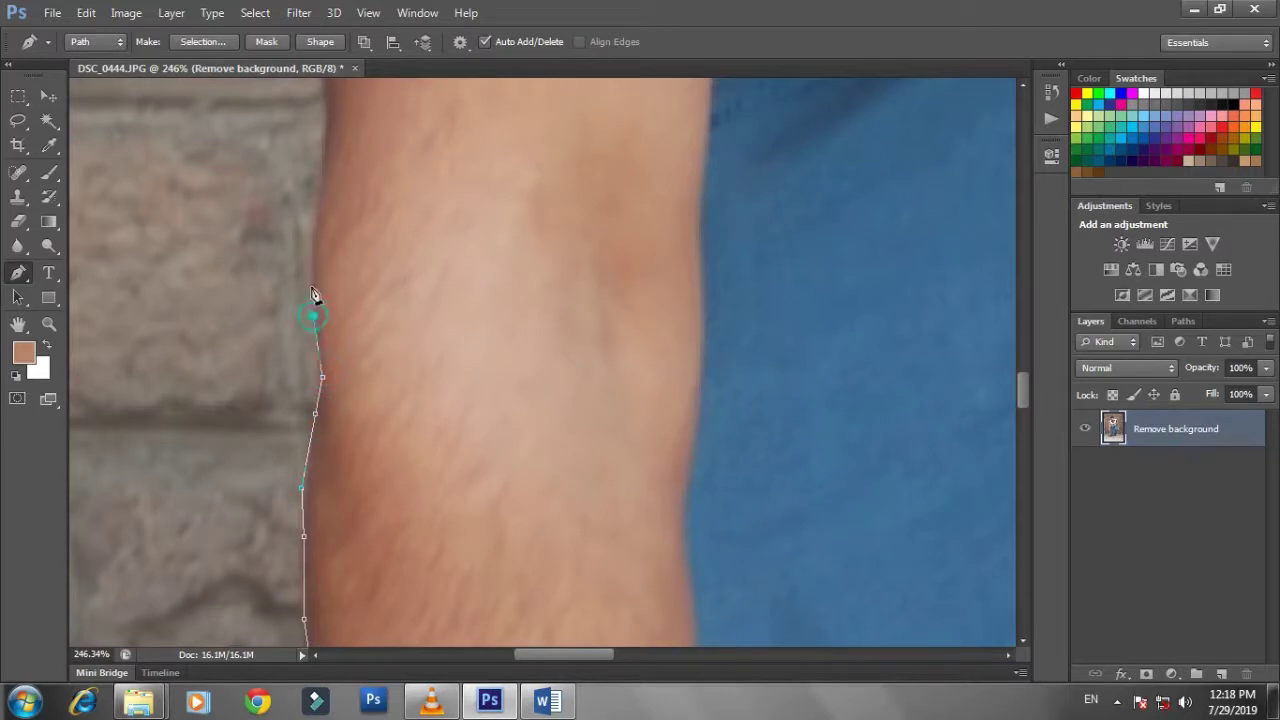
pyautogui.moveTo(363, 229); pyautogui.dragTo(366, 451)
pyautogui.click(316, 442)
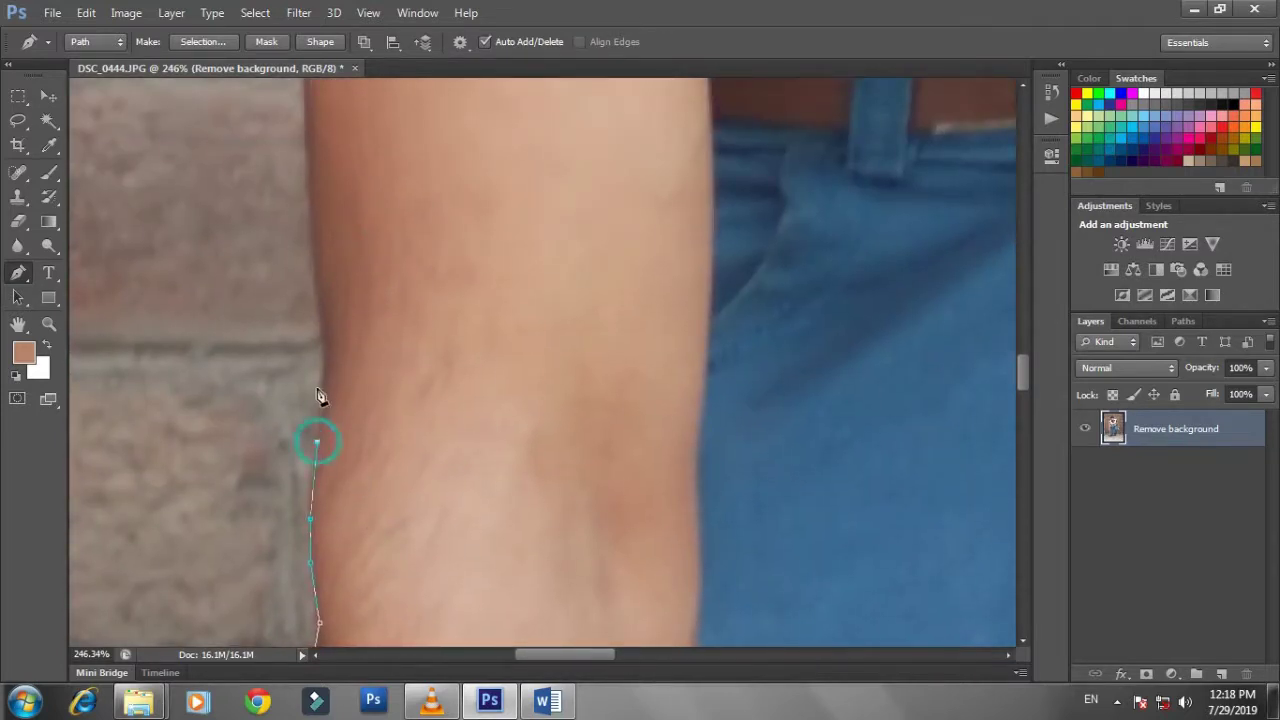
pyautogui.click(331, 387)
pyautogui.click(318, 316)
pyautogui.click(316, 260)
pyautogui.scroll(3, 311, 278)
pyautogui.click(308, 323)
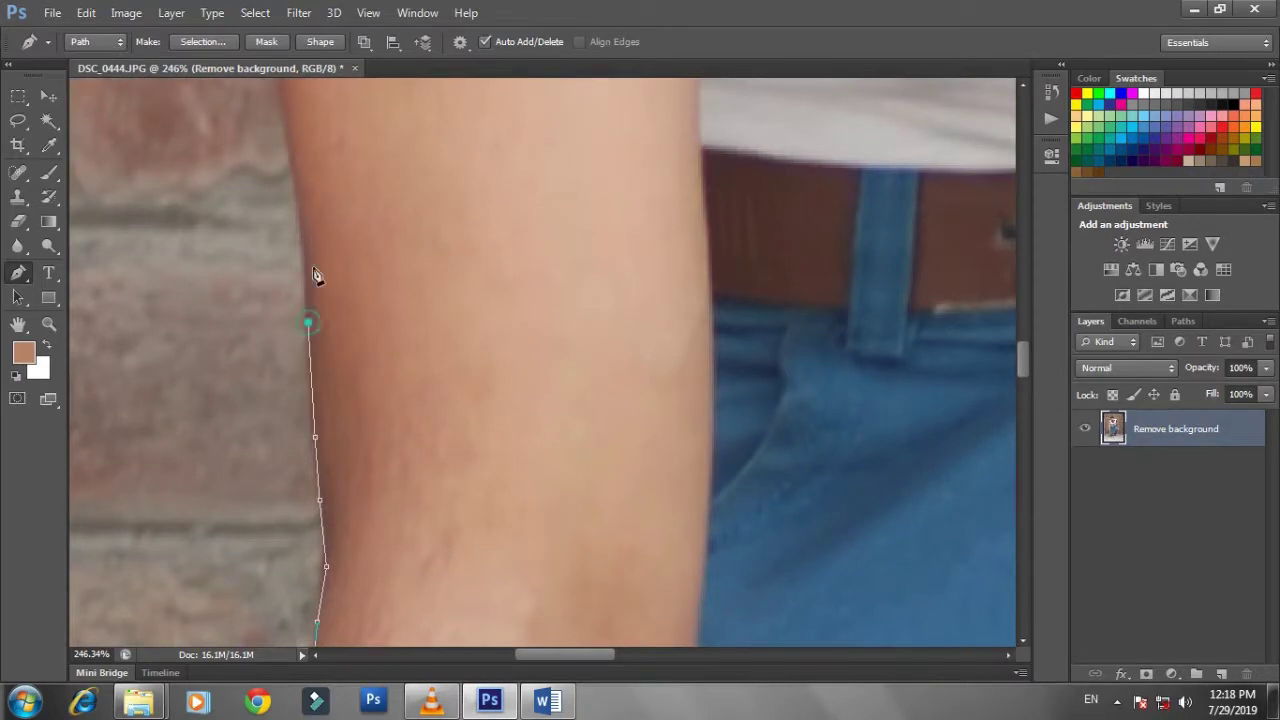
pyautogui.scroll(3, 305, 300)
pyautogui.click(301, 428)
# - Add Pen anchors from the path's end up the outer edge of the man's left arm
pyautogui.click(287, 321)
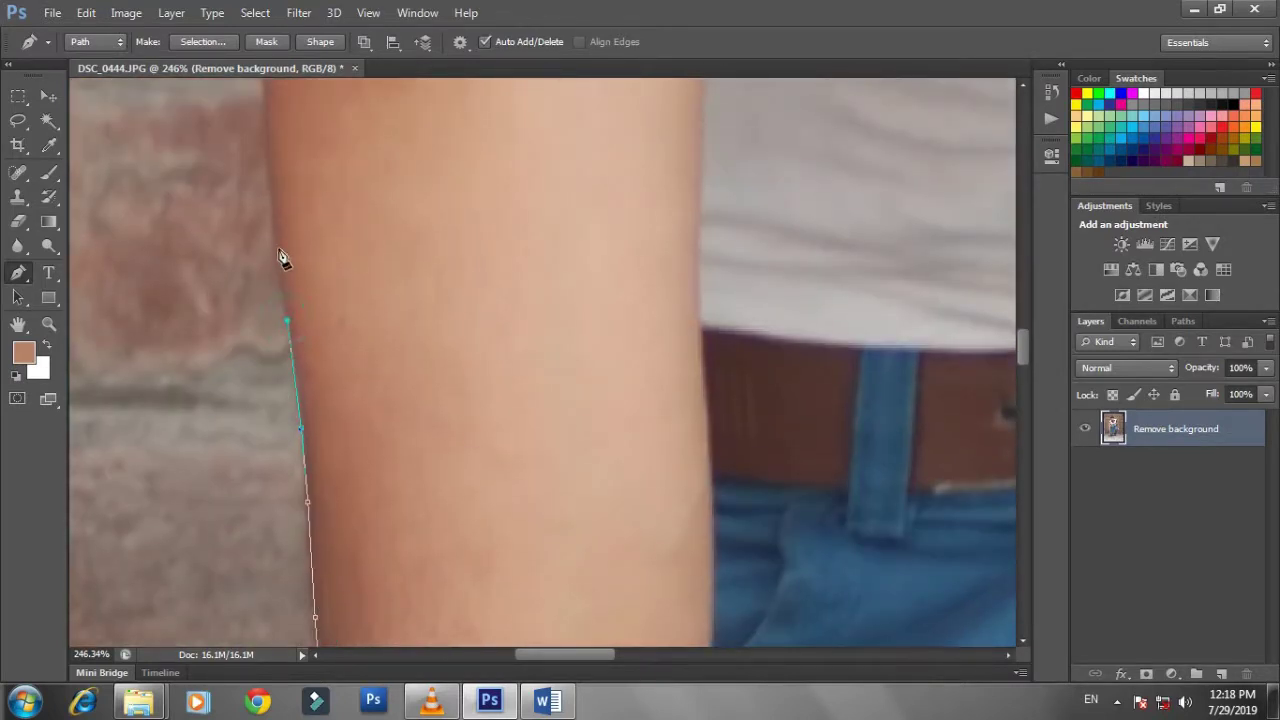
pyautogui.scroll(3, 300, 300)
pyautogui.hscroll(-1, 325, 352)
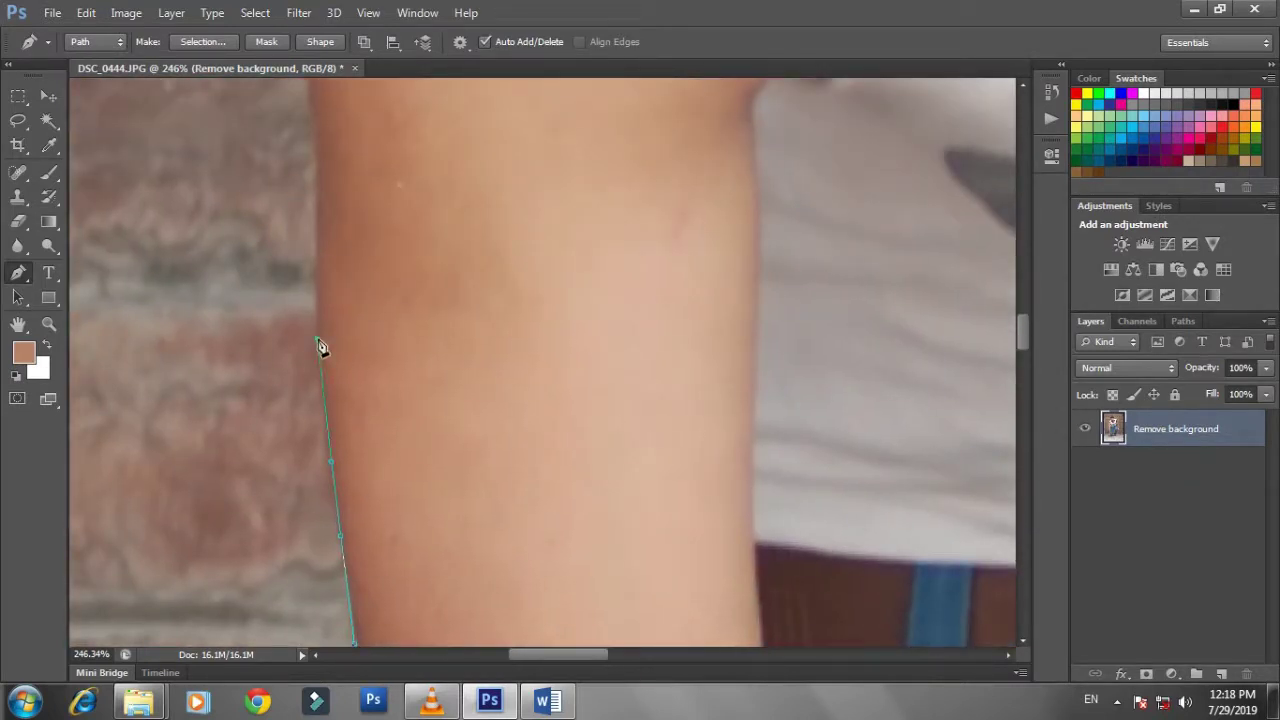
pyautogui.scroll(3, 389, 380)
pyautogui.hscroll(-1, 389, 380)
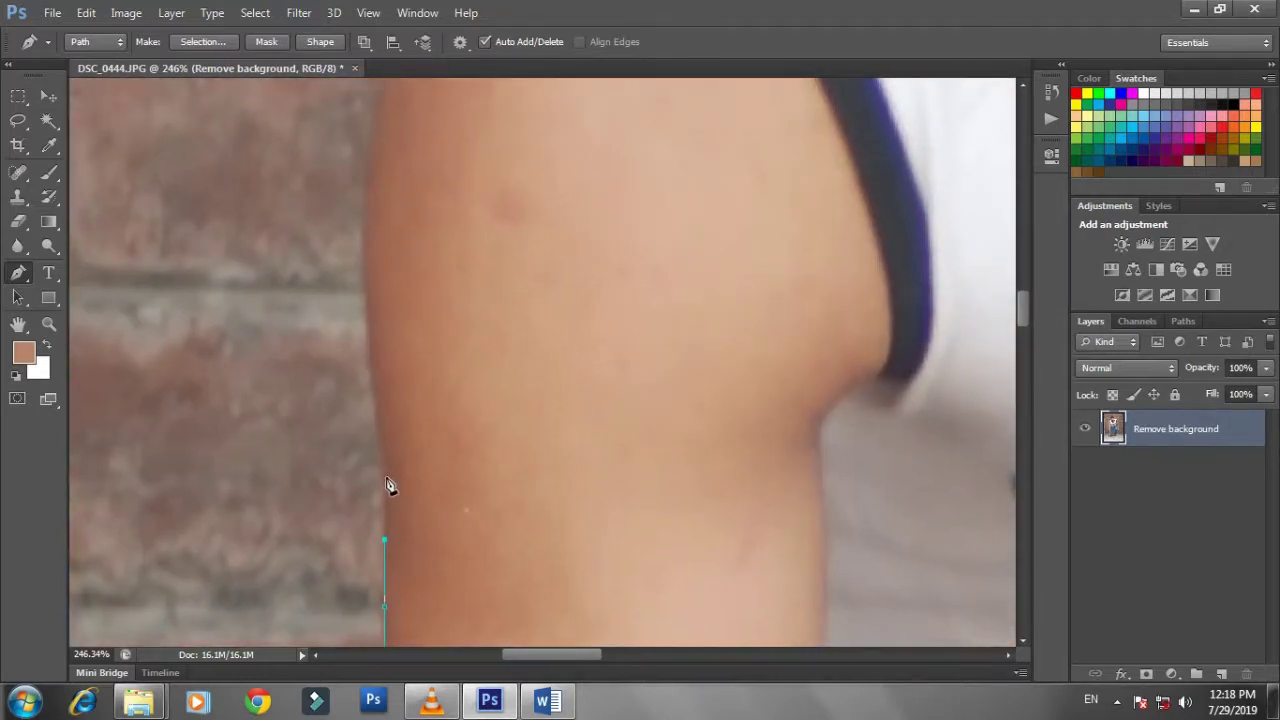
pyautogui.click(384, 472)
pyautogui.click(382, 425)
pyautogui.click(372, 356)
pyautogui.scroll(3, 372, 361)
pyautogui.click(368, 432)
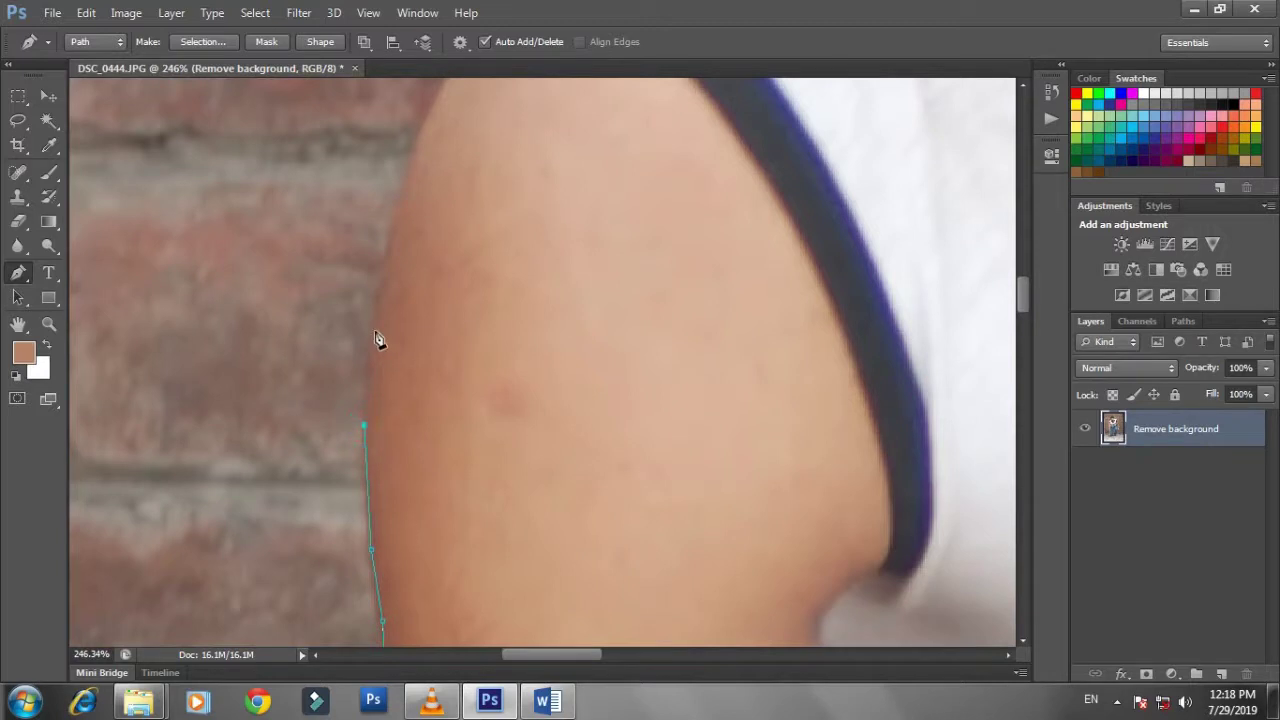
pyautogui.click(380, 343)
pyautogui.scroll(2, 400, 380)
pyautogui.scroll(1, 395, 410)
pyautogui.click(389, 410)
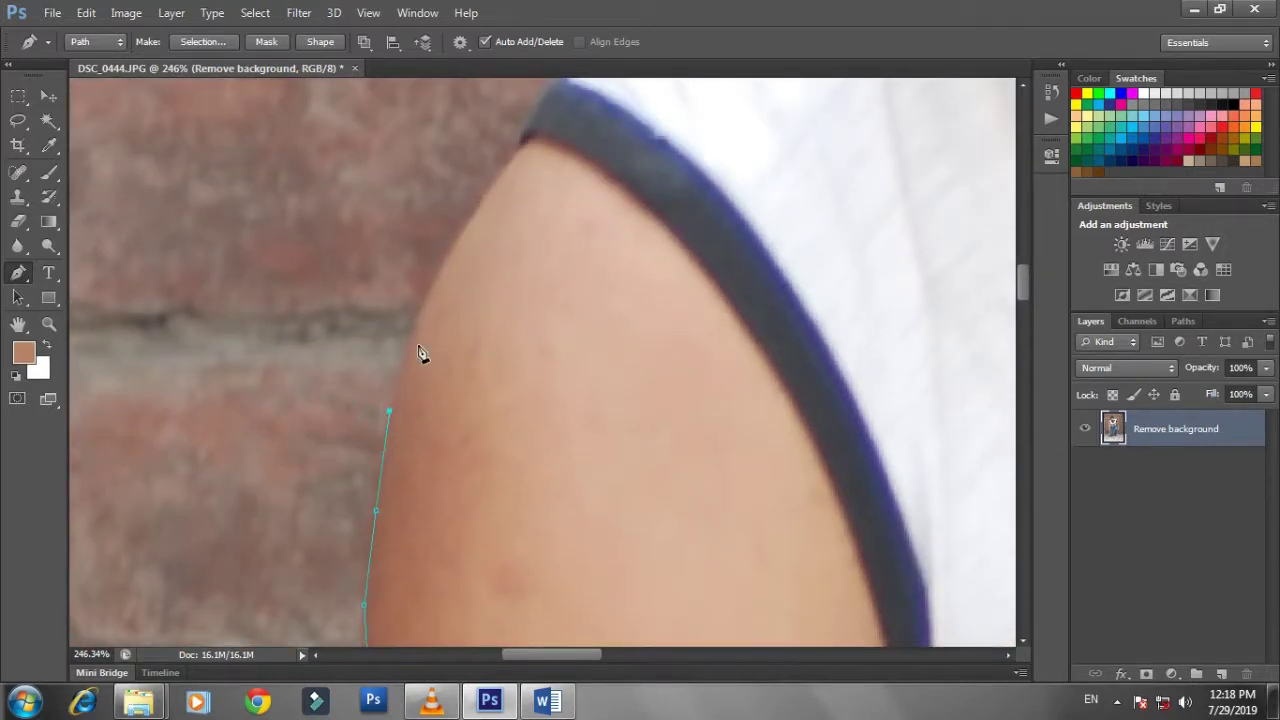
# - Continue the outline anchors along the upper arm to the sleeve edge
pyautogui.click(428, 291)
pyautogui.click(453, 246)
pyautogui.click(484, 210)
pyautogui.click(511, 163)
pyautogui.click(522, 138)
pyautogui.scroll(1, 523, 149)
pyautogui.scroll(1, 523, 251)
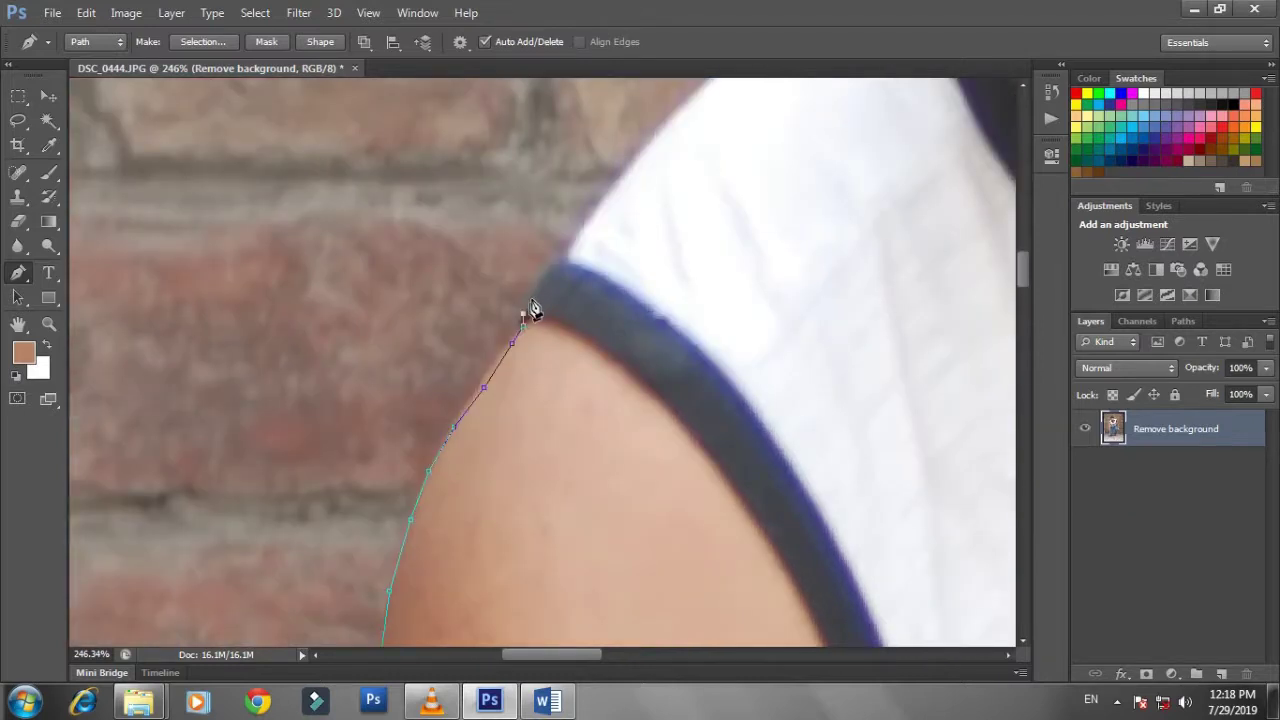
pyautogui.click(535, 297)
# - Trace anchors along the shoulder edge, undoing one misplaced point
pyautogui.moveTo(620, 211); pyautogui.dragTo(463, 391)
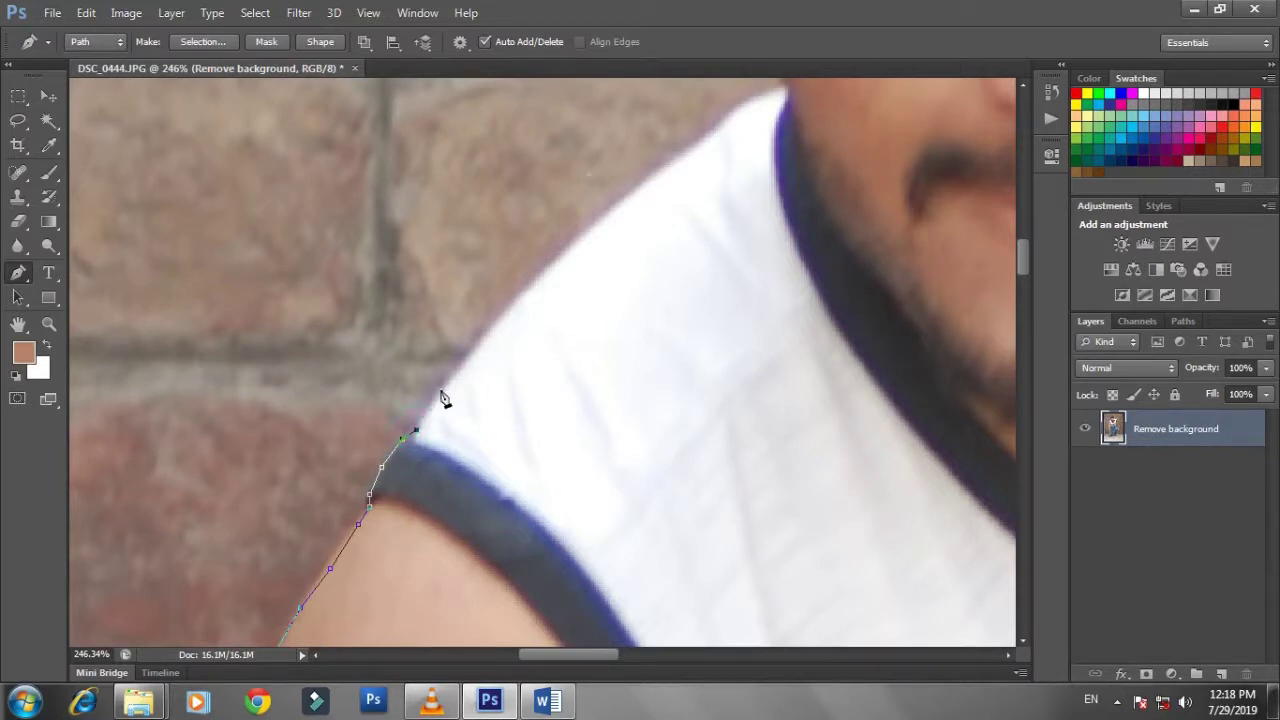
pyautogui.click(440, 392)
pyautogui.click(482, 338)
pyautogui.click(508, 305)
pyautogui.moveTo(590, 250); pyautogui.dragTo(397, 487)
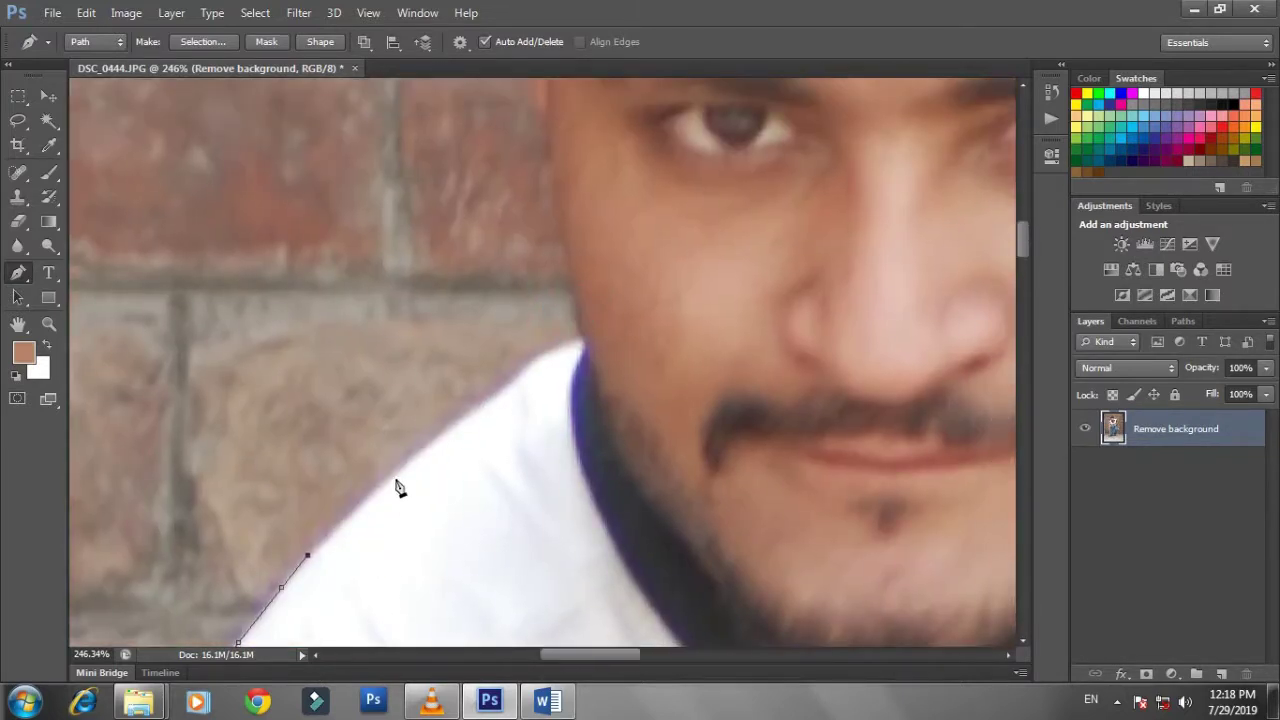
pyautogui.hotkey('ctrl', 'z')
pyautogui.click(415, 456)
pyautogui.click(459, 422)
pyautogui.click(493, 398)
pyautogui.click(515, 379)
pyautogui.click(535, 362)
# - Outline up the jaw, beside the face, around the ear to the hairline
pyautogui.click(578, 333)
pyautogui.click(574, 303)
pyautogui.scroll(4, 577, 306)
pyautogui.click(553, 352)
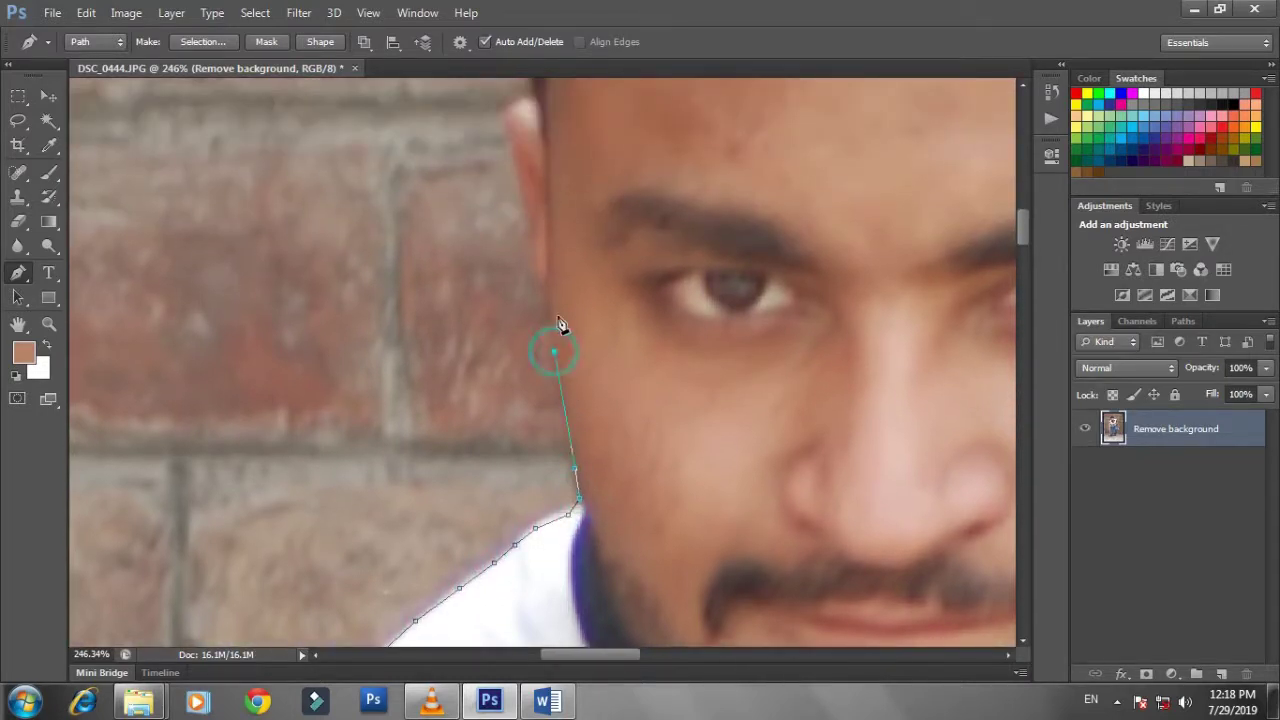
pyautogui.click(553, 302)
pyautogui.scroll(4, 505, 280)
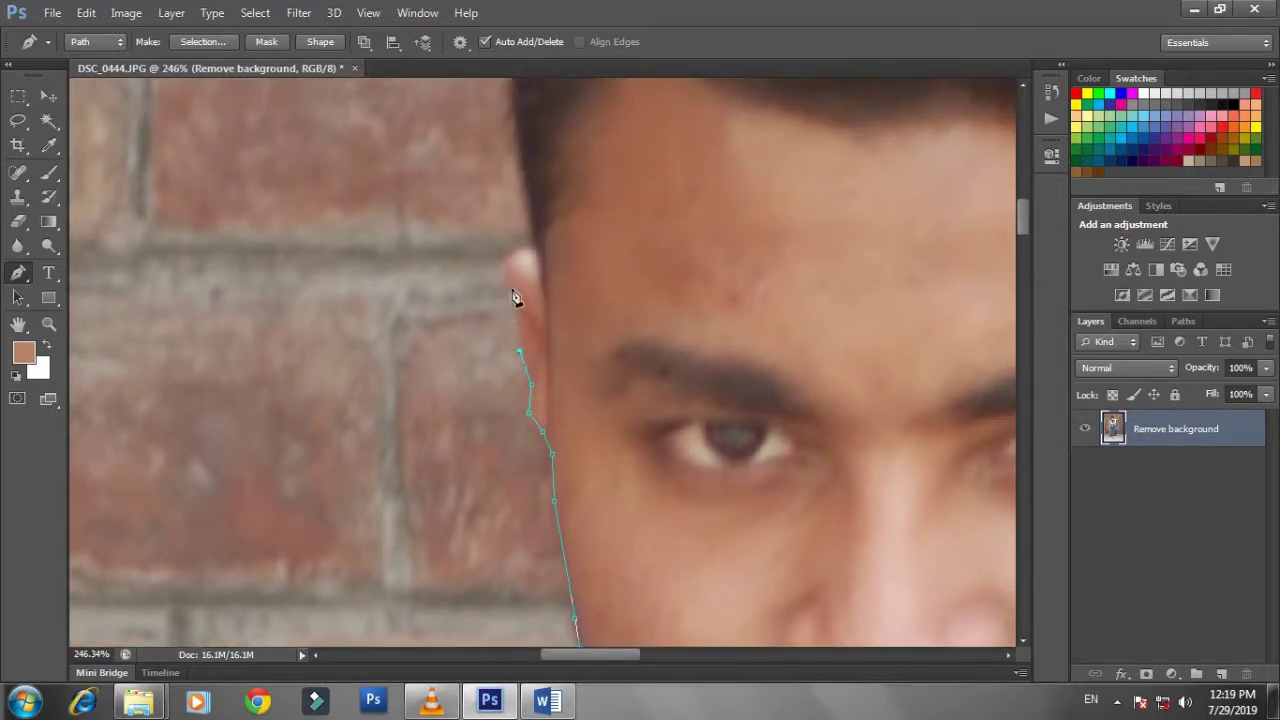
pyautogui.click(530, 248)
pyautogui.scroll(4, 531, 270)
pyautogui.click(522, 328)
pyautogui.click(514, 283)
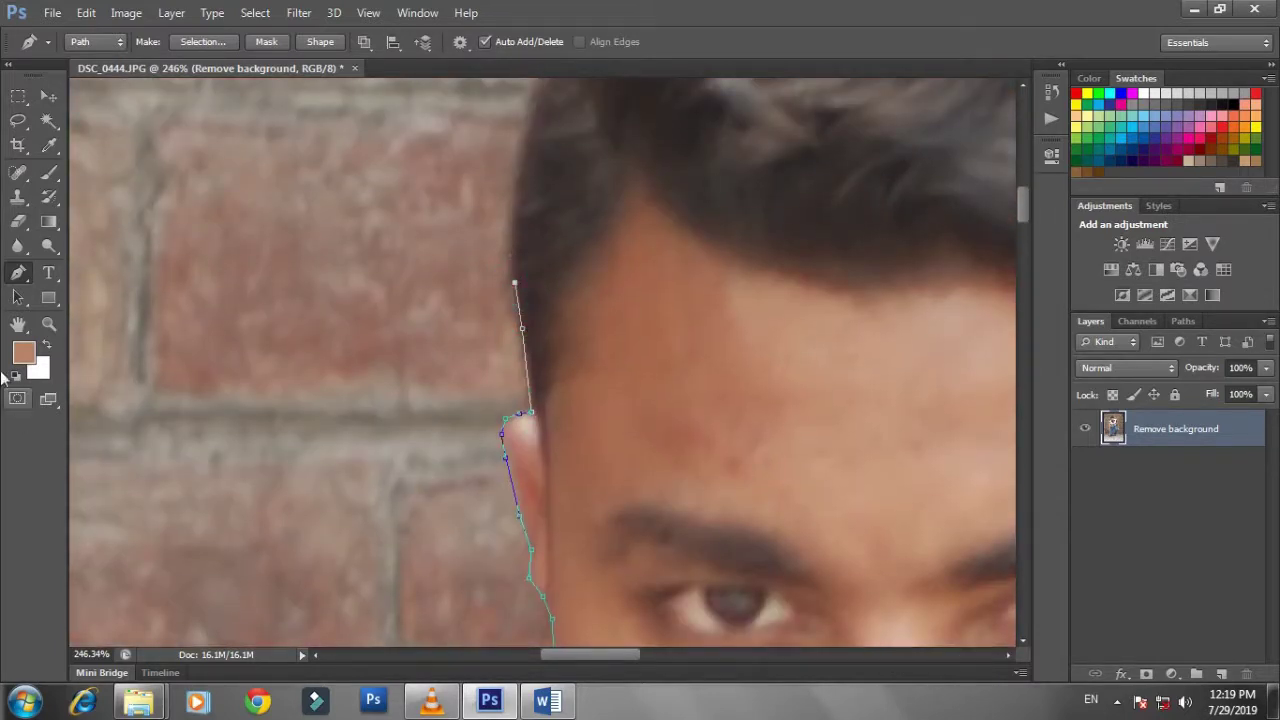
# - Zoom the view out to 100% to show the whole head, then resume with the Pen tool
pyautogui.click(48, 323)
pyautogui.click(96, 41)
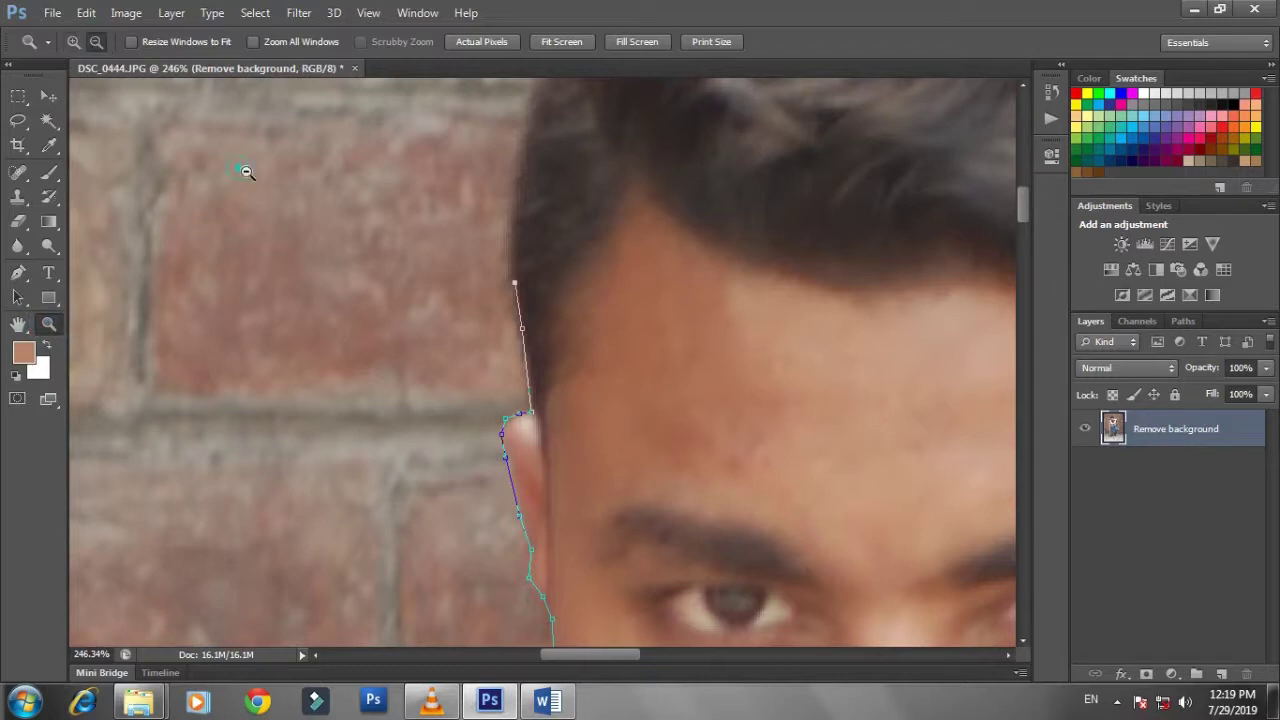
pyautogui.click(246, 171)
pyautogui.click(512, 300)
pyautogui.scroll(-2, 641, 378)
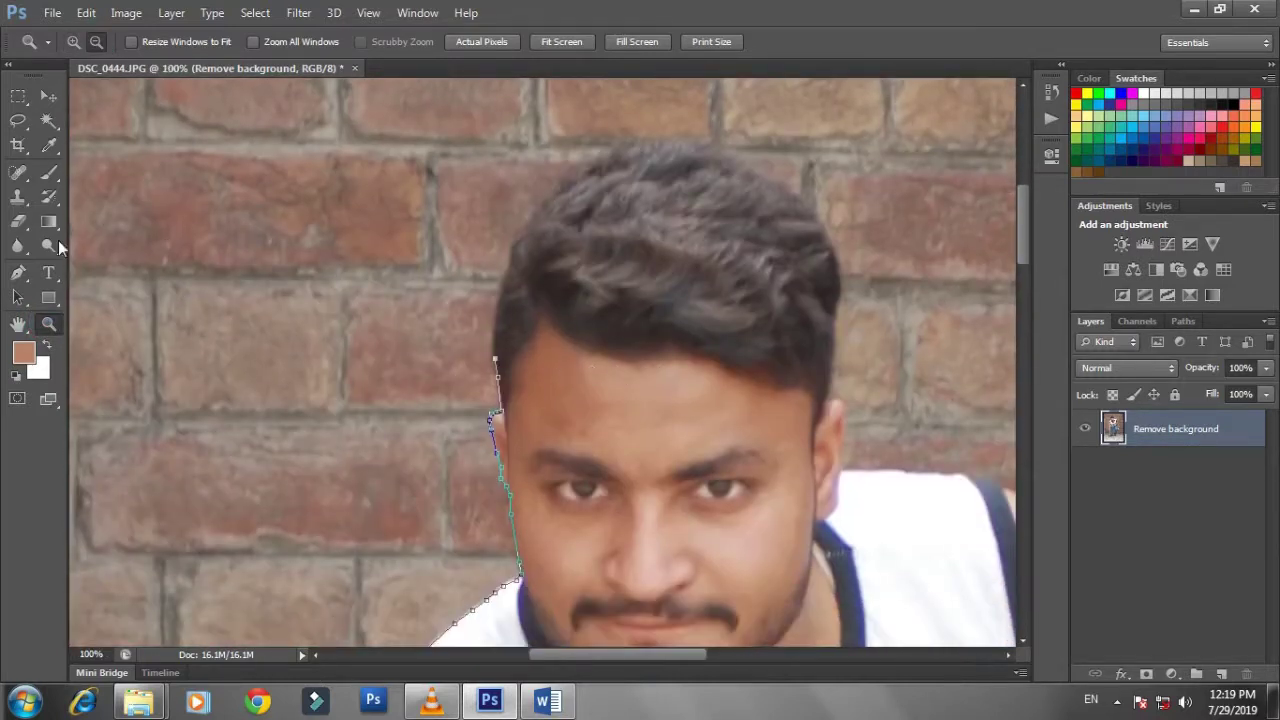
pyautogui.click(18, 272)
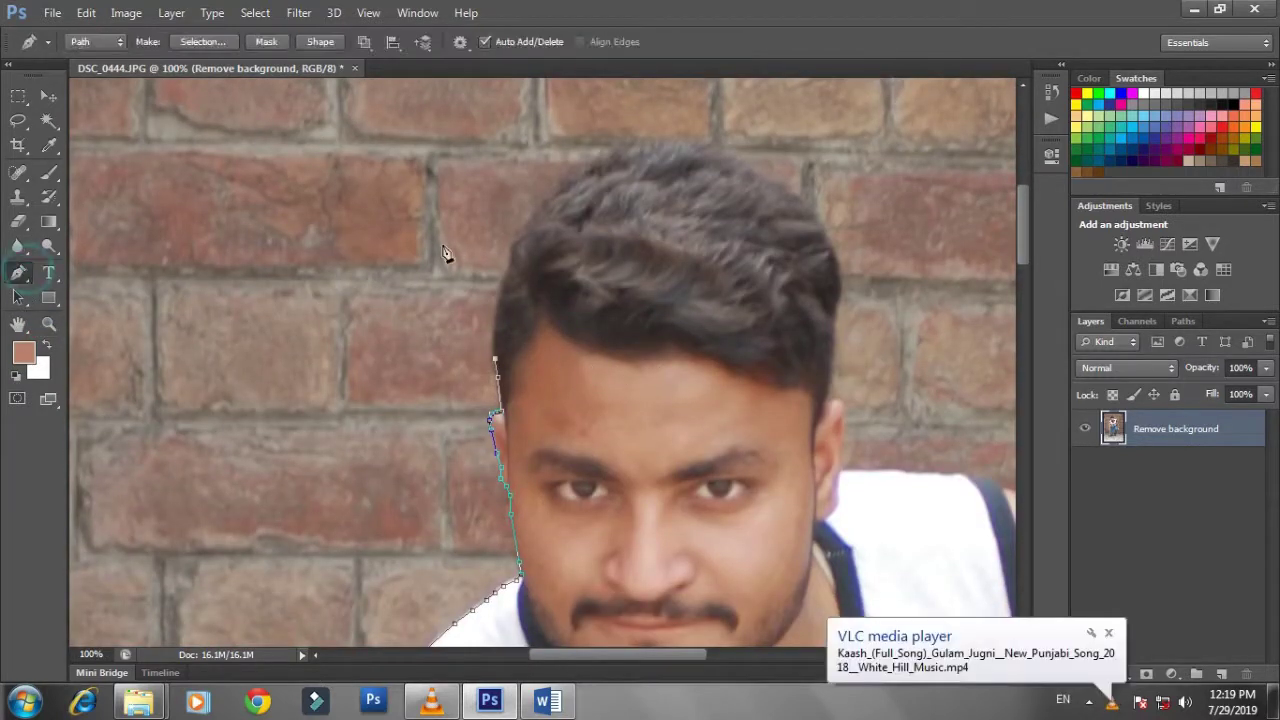
# - Place outline anchors up the side of the hair and across its top
pyautogui.click(495, 330)
pyautogui.click(501, 292)
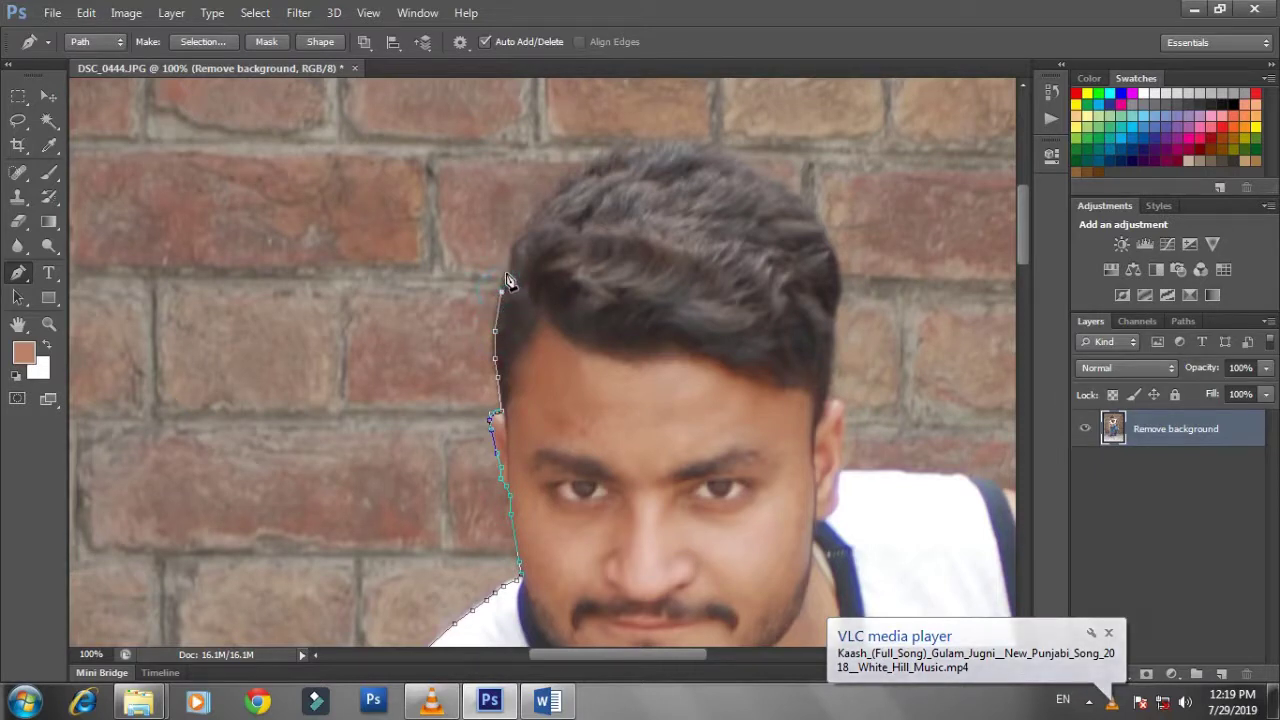
pyautogui.click(506, 272)
pyautogui.click(522, 233)
pyautogui.click(548, 203)
pyautogui.click(562, 185)
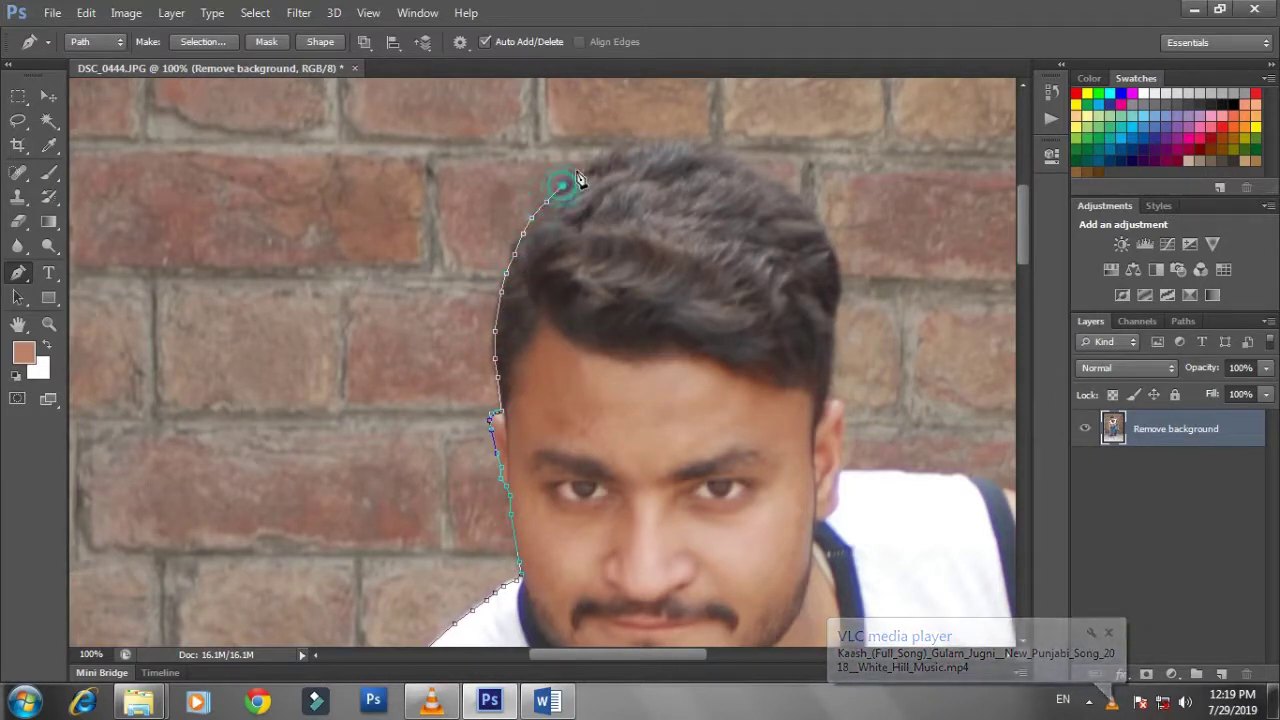
pyautogui.click(577, 170)
pyautogui.click(593, 158)
pyautogui.click(620, 151)
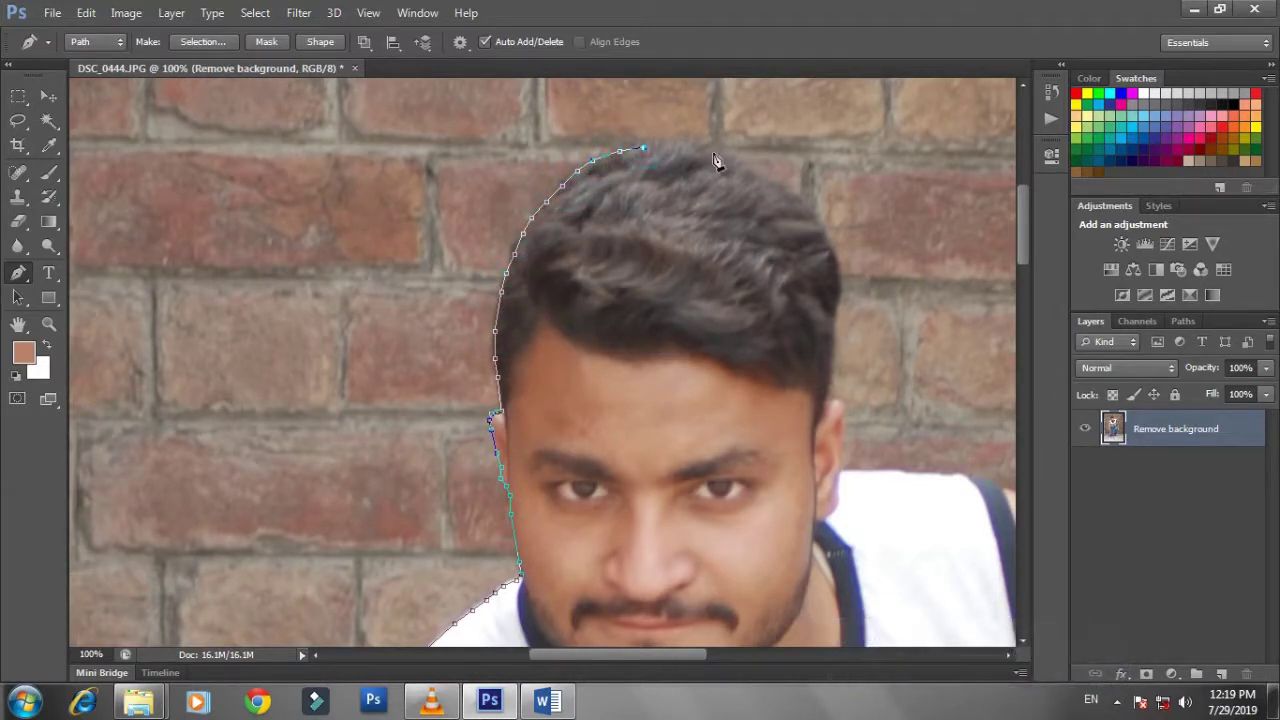
pyautogui.click(694, 148)
pyautogui.click(723, 158)
# - Curve the path down the hair's right side, around the right ear to the neck
pyautogui.moveTo(824, 230)
pyautogui.mouseDown()
pyautogui.moveTo(848, 316)
pyautogui.moveTo(857, 280)
pyautogui.mouseUp()
pyautogui.keyDown('alt'); pyautogui.click(825, 232); pyautogui.keyUp('alt')
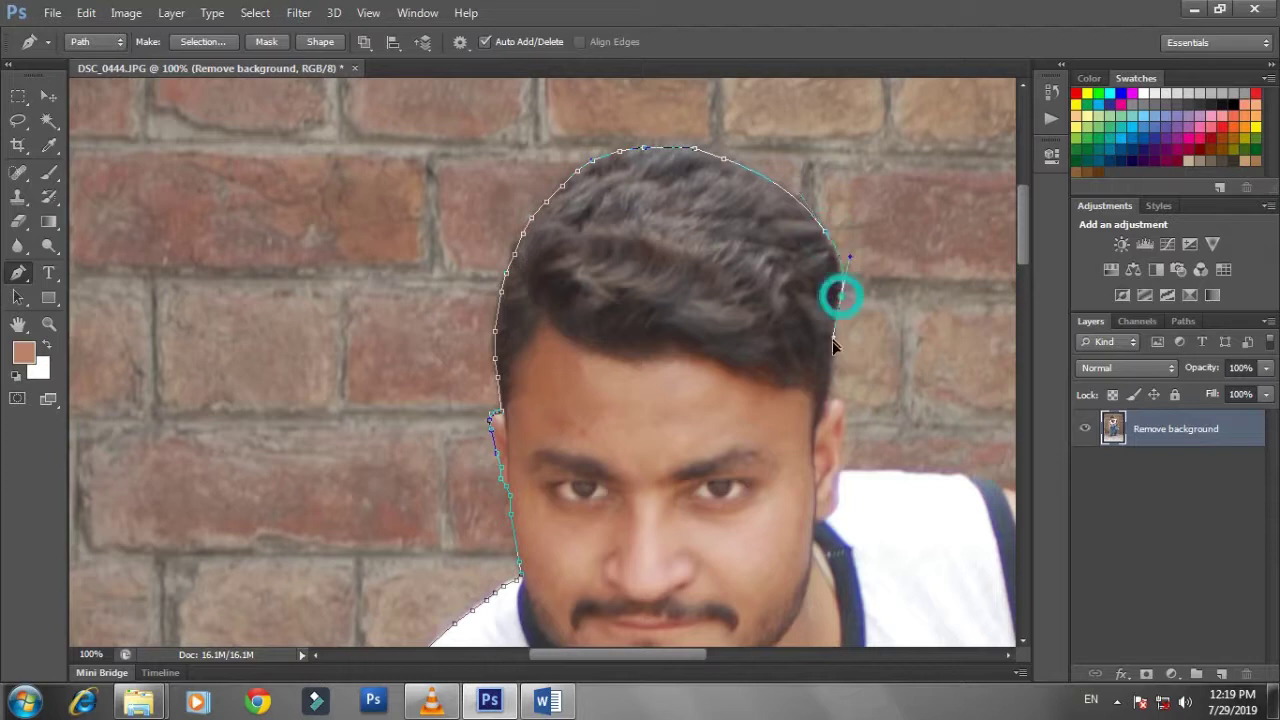
pyautogui.moveTo(841, 296); pyautogui.dragTo(841, 340)
pyautogui.click(832, 329)
pyautogui.scroll(-2, 835, 318)
pyautogui.click(830, 307)
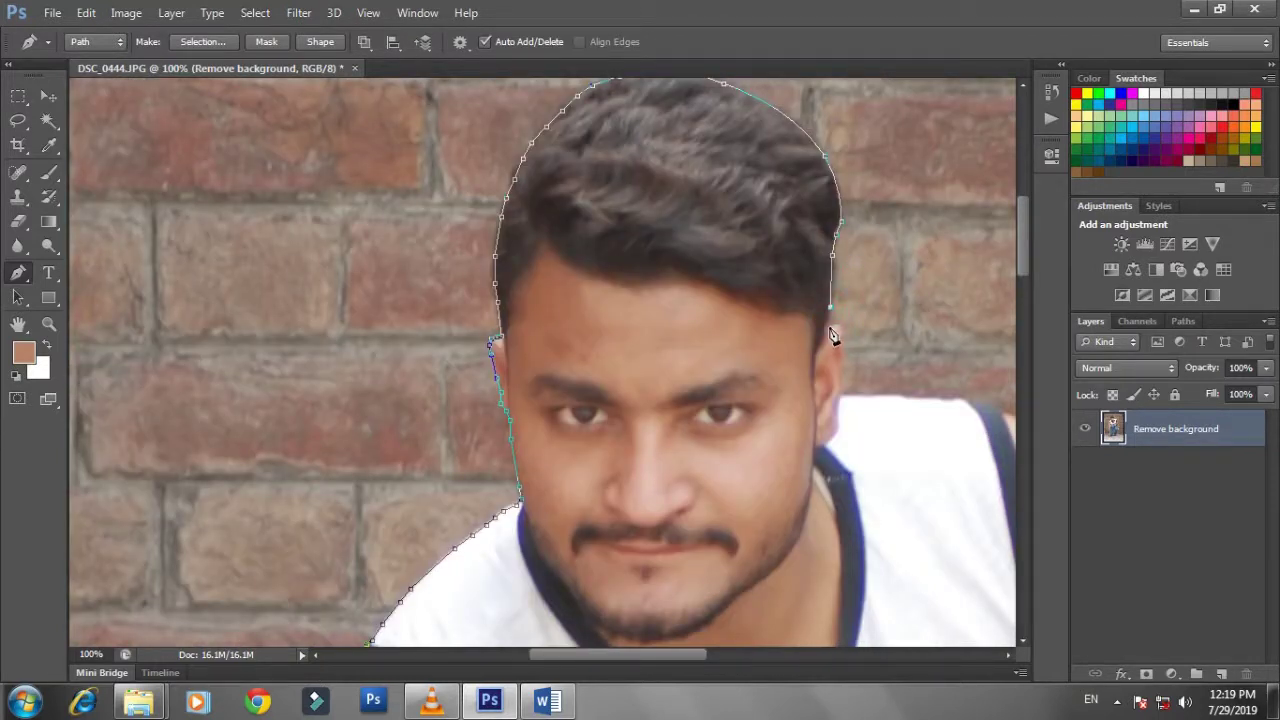
pyautogui.click(827, 325)
pyautogui.click(837, 328)
pyautogui.click(843, 334)
pyautogui.click(843, 381)
pyautogui.scroll(-2, 842, 375)
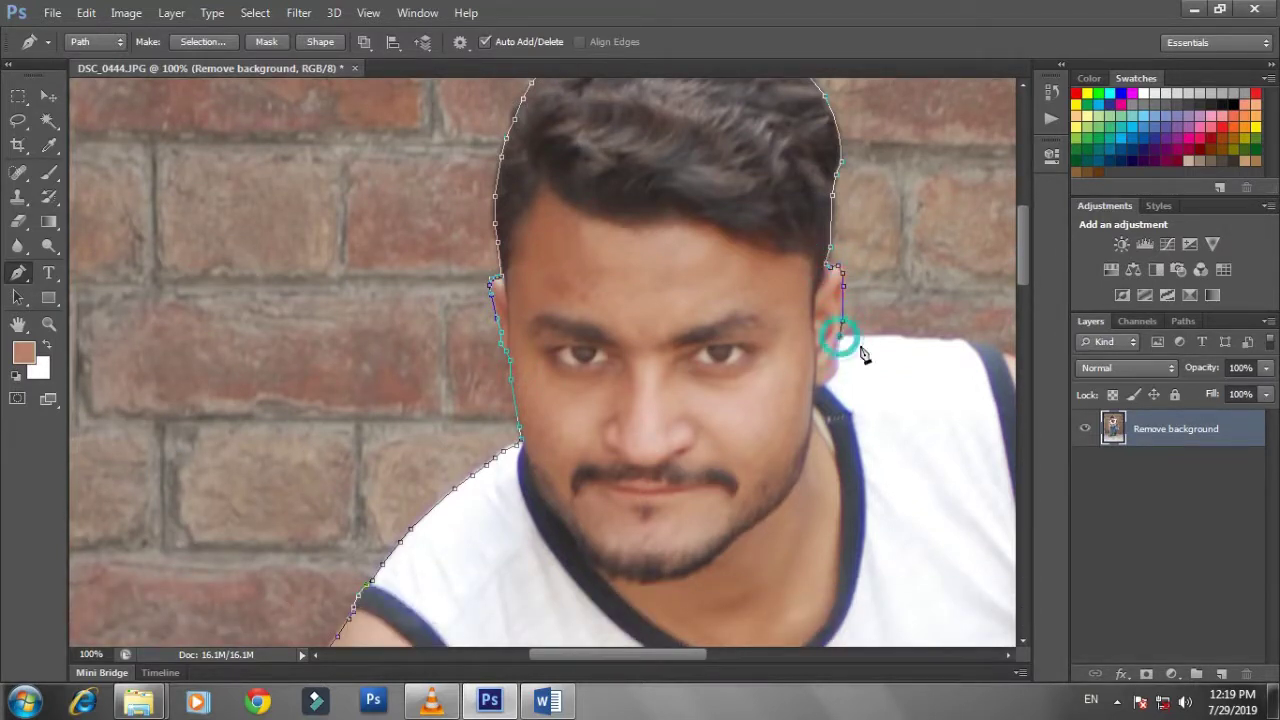
pyautogui.hscroll(5, 909, 400)
# - Add anchors along the right shoulder, undoing a misplaced curved point
pyautogui.click(635, 343)
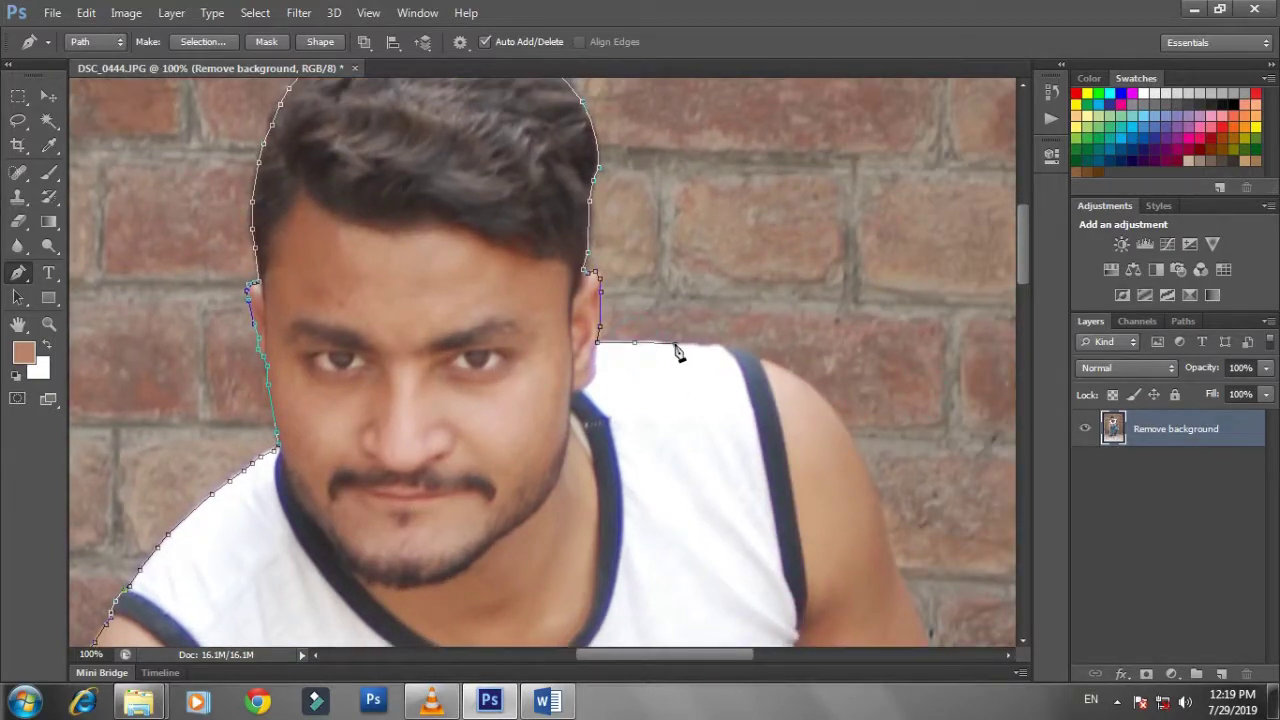
pyautogui.click(675, 344)
pyautogui.click(703, 345)
pyautogui.click(717, 345)
pyautogui.moveTo(847, 433); pyautogui.dragTo(858, 488)
pyautogui.moveTo(850, 440); pyautogui.dragTo(620, 318)
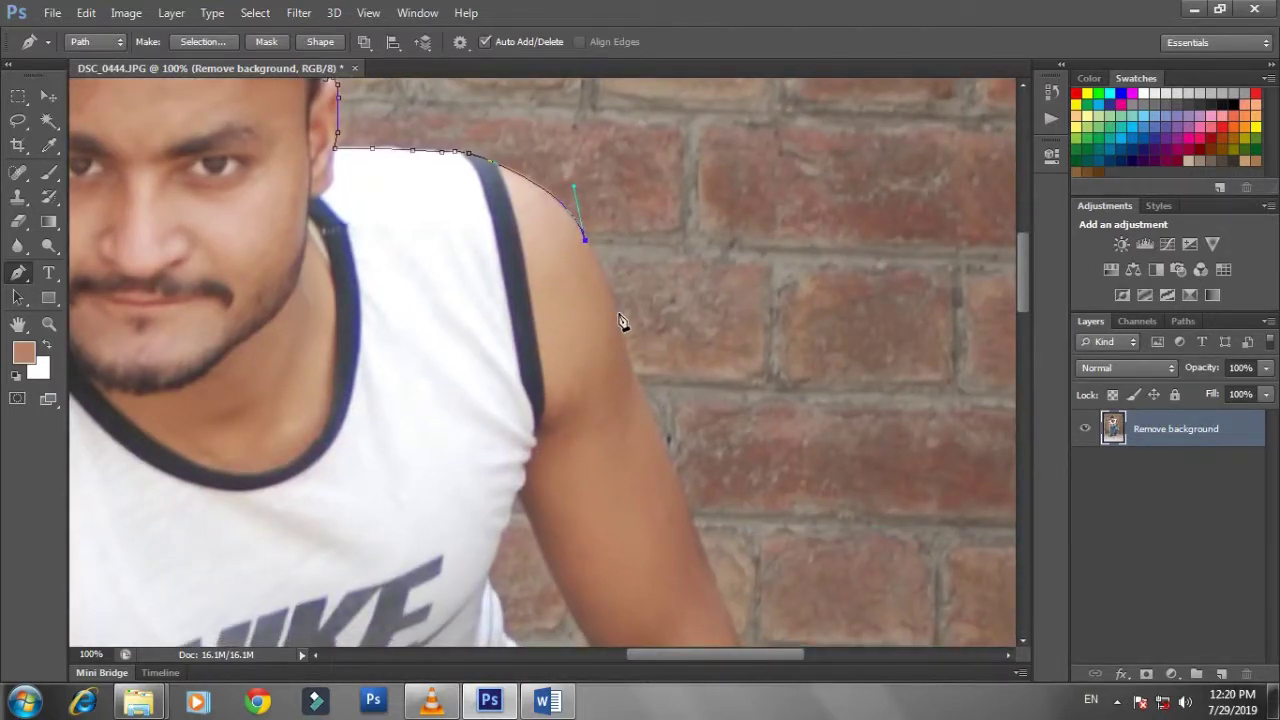
pyautogui.click(619, 314)
pyautogui.scroll(-3, 642, 343)
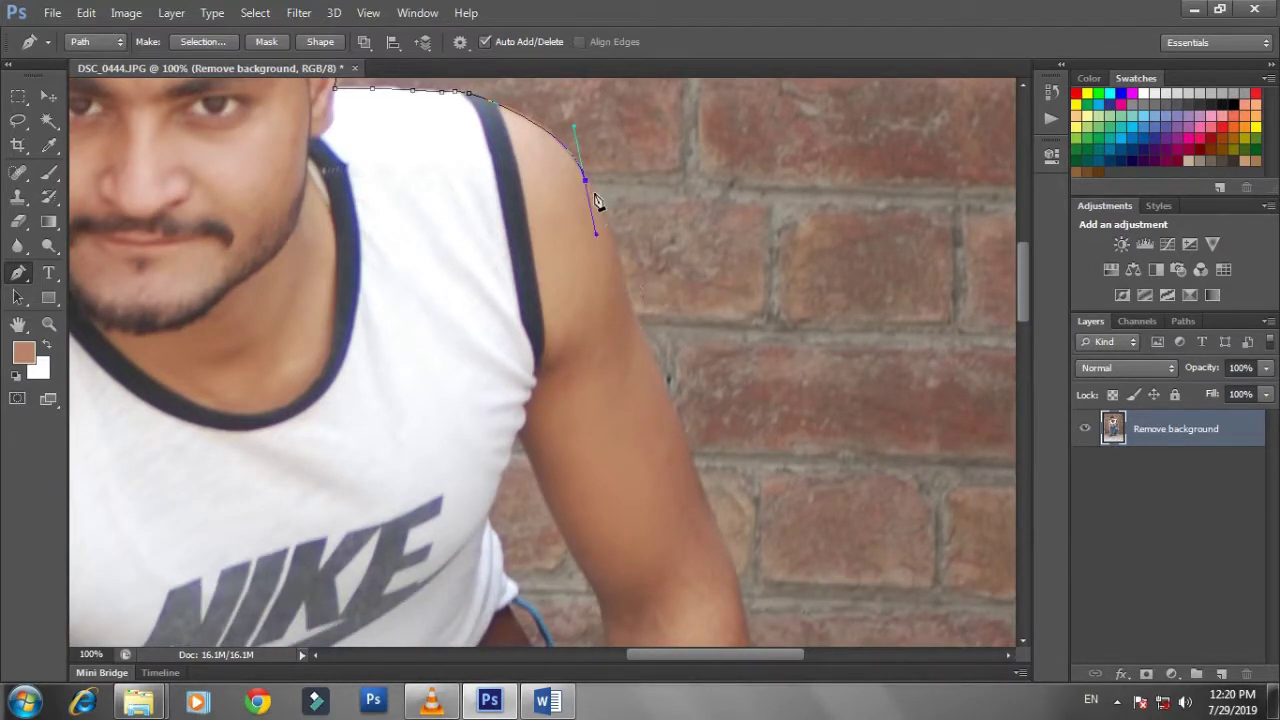
pyautogui.hotkey('ctrl', 'z')
# - Continue the outline around the shoulder and down the right upper arm
pyautogui.click(503, 107)
pyautogui.click(522, 117)
pyautogui.click(580, 170)
pyautogui.scroll(-3, 622, 248)
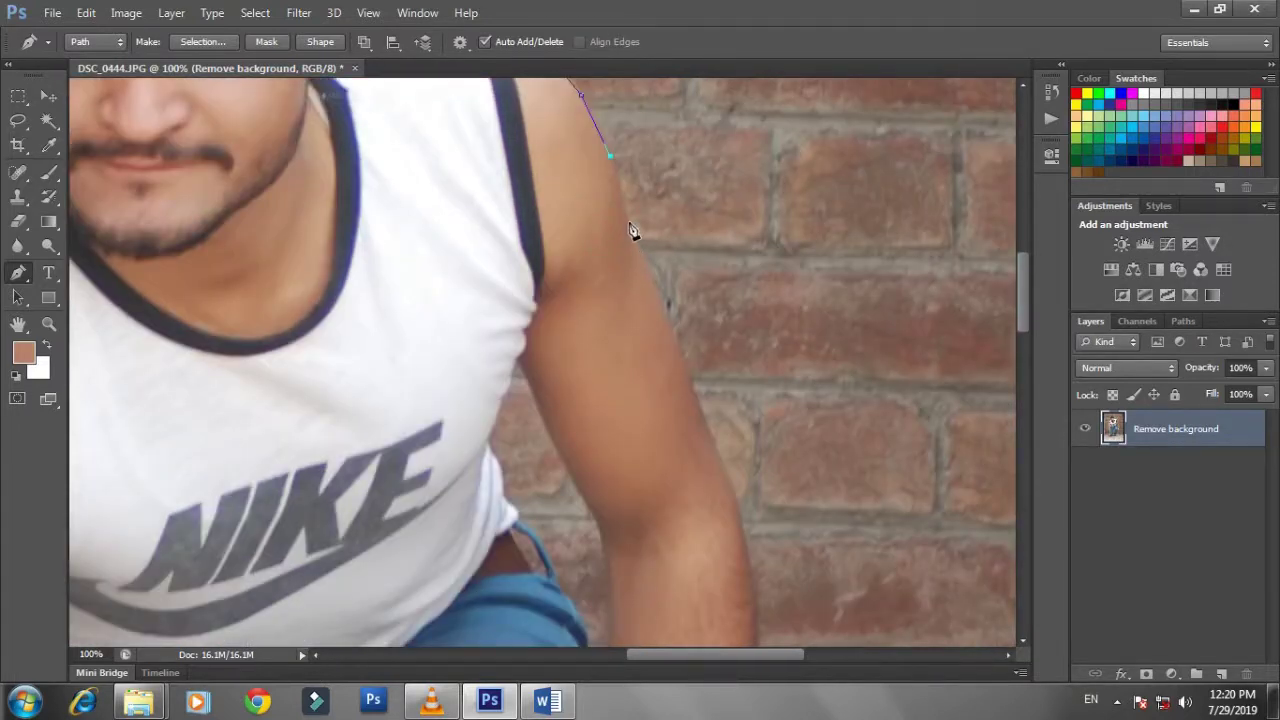
pyautogui.click(666, 310)
pyautogui.scroll(-3, 680, 305)
pyautogui.click(691, 297)
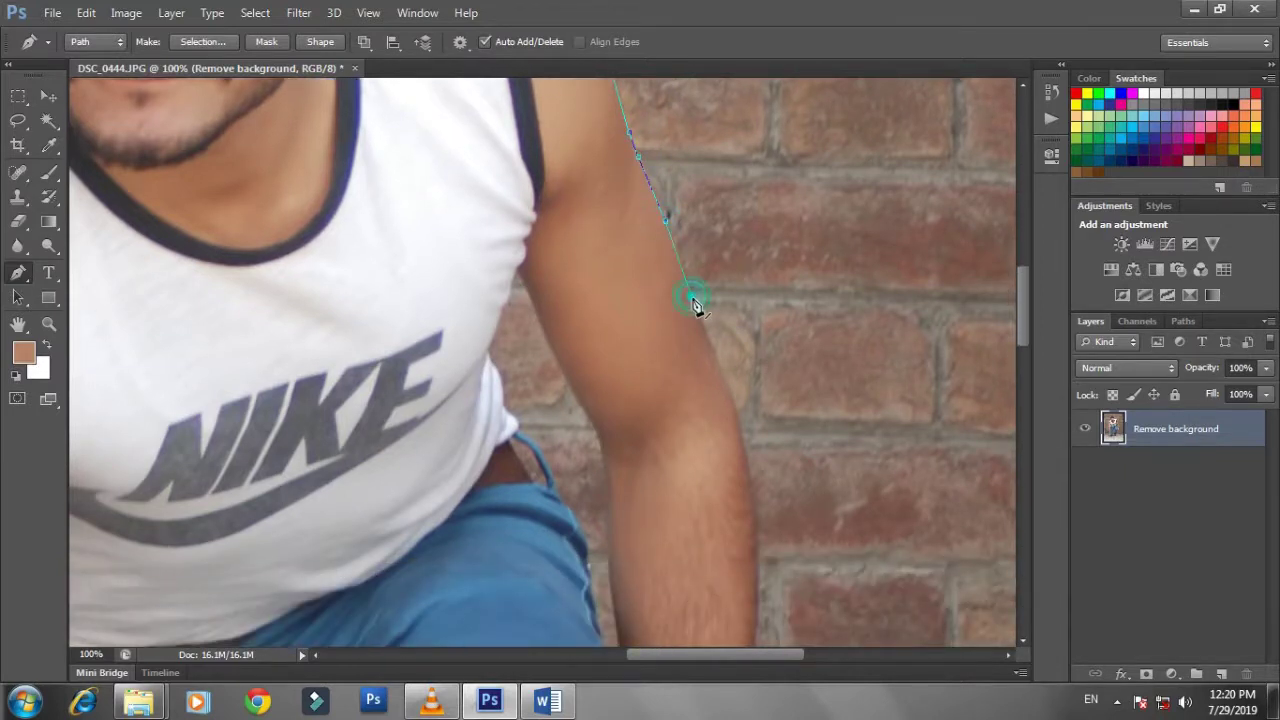
pyautogui.scroll(-3, 705, 302)
pyautogui.click(717, 305)
pyautogui.scroll(-3, 738, 302)
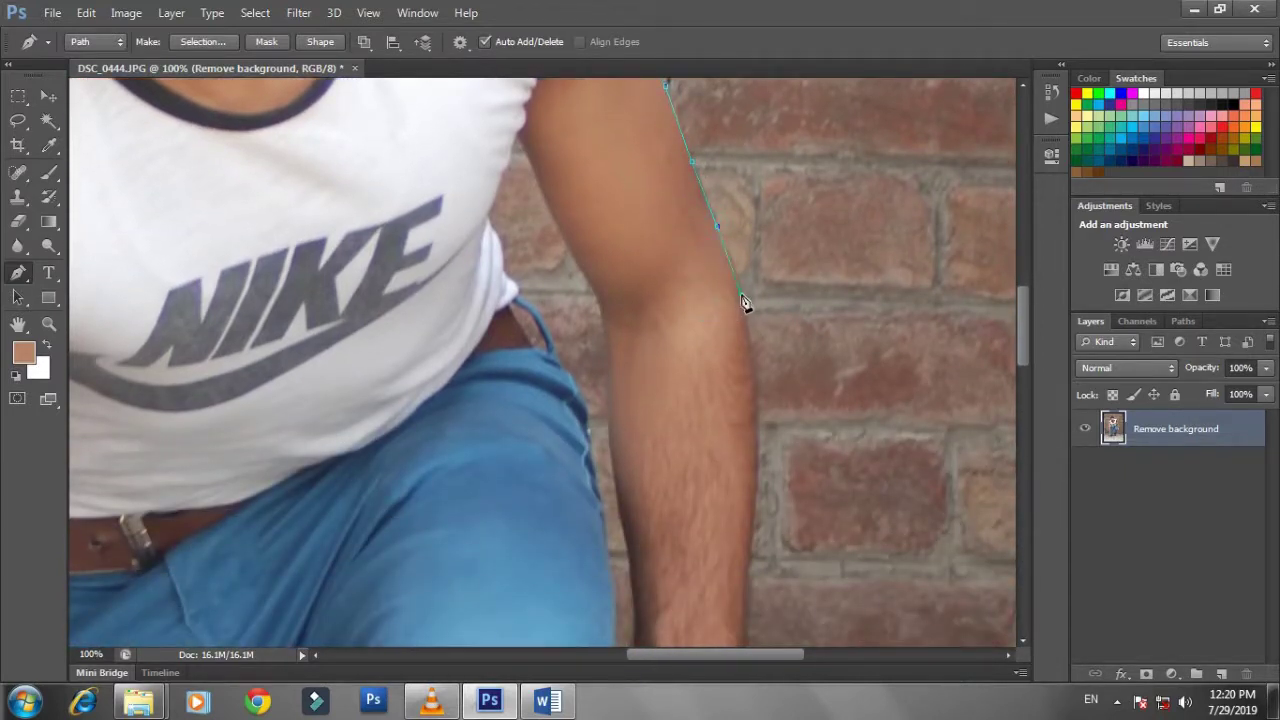
pyautogui.click(742, 298)
pyautogui.scroll(-3, 745, 295)
pyautogui.click(752, 262)
pyautogui.scroll(-2, 757, 288)
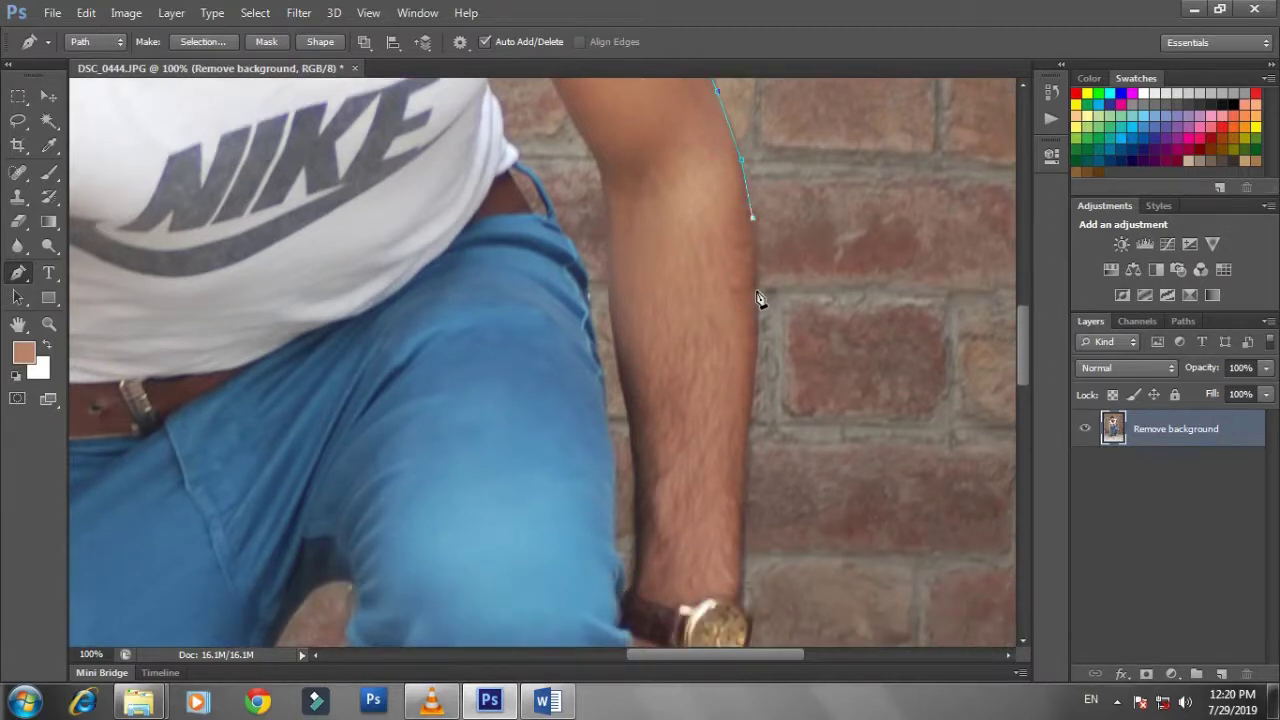
# - Trace down the forearm to beside the wristwatch, removing one misplaced point
pyautogui.click(757, 296)
pyautogui.scroll(-3, 757, 290)
pyautogui.click(752, 296)
pyautogui.scroll(-3, 751, 295)
pyautogui.click(749, 302)
pyautogui.scroll(-3, 745, 304)
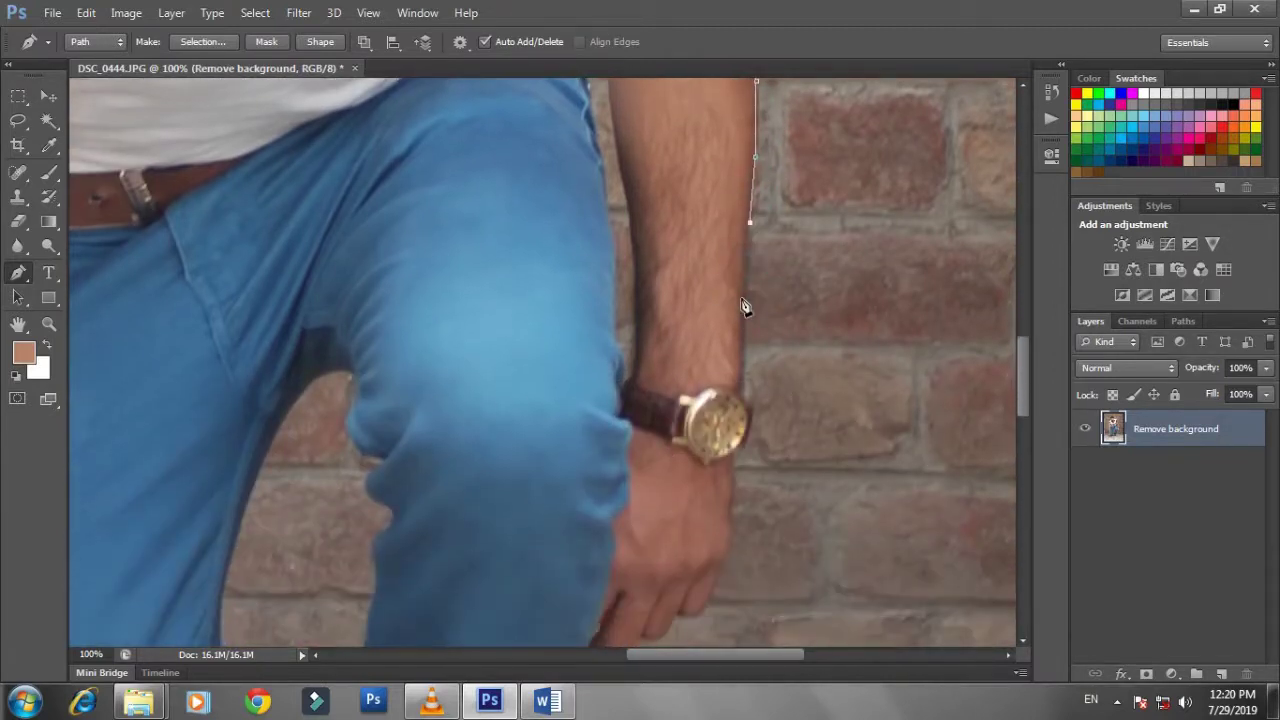
pyautogui.hotkey('ctrl', 'z')
pyautogui.click(750, 213)
pyautogui.scroll(-1, 746, 278)
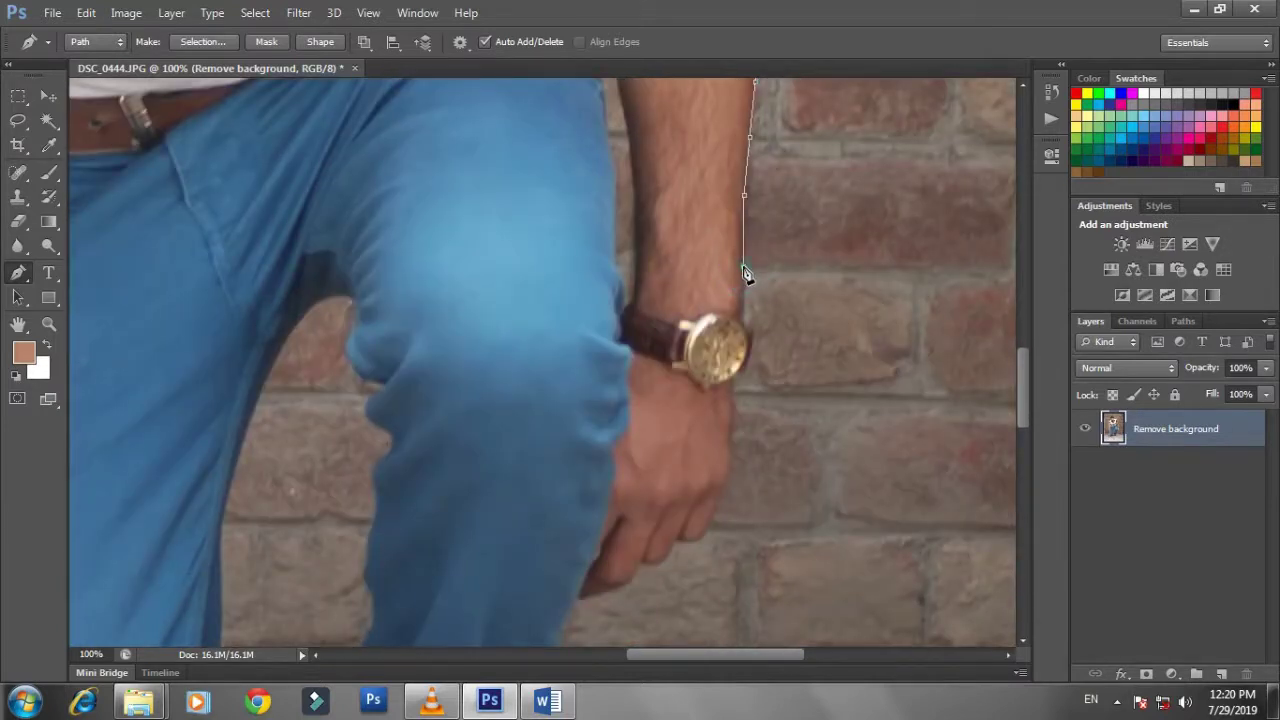
pyautogui.scroll(-1, 746, 275)
pyautogui.click(739, 238)
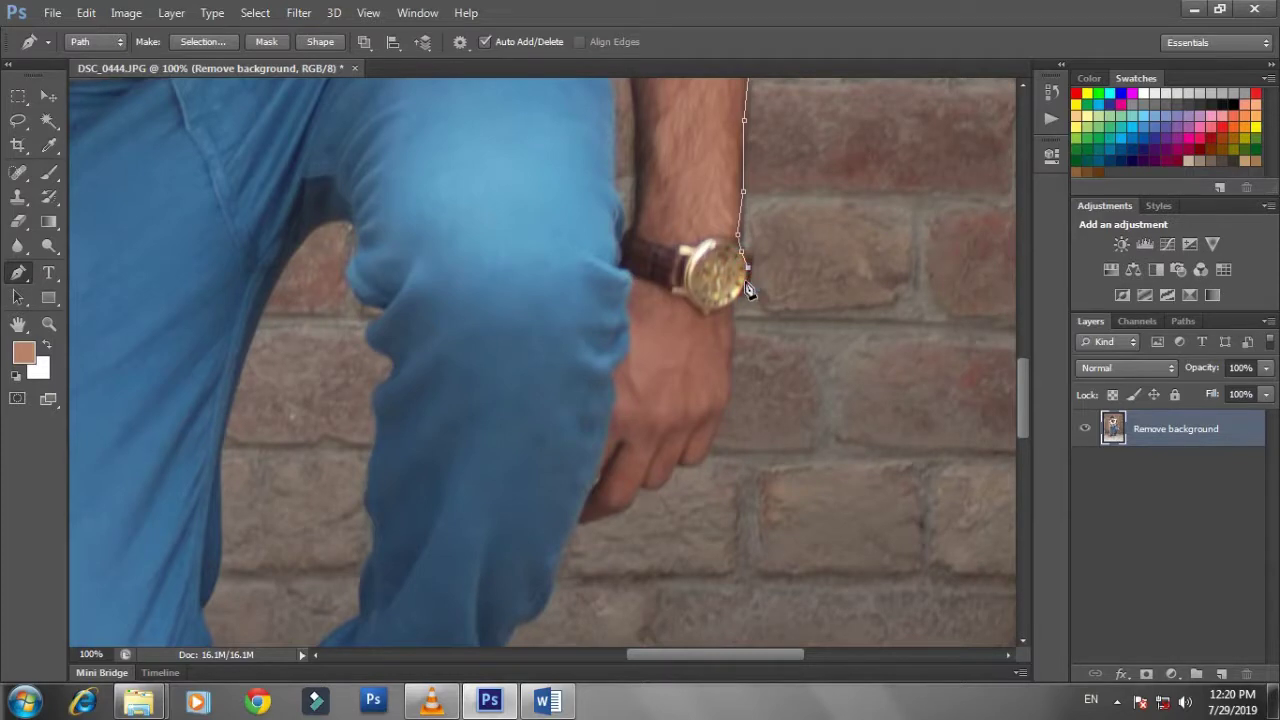
# - Add path anchors below the watch, down the hand and around the fingertips
pyautogui.click(731, 358)
pyautogui.scroll(-1, 728, 347)
pyautogui.click(730, 329)
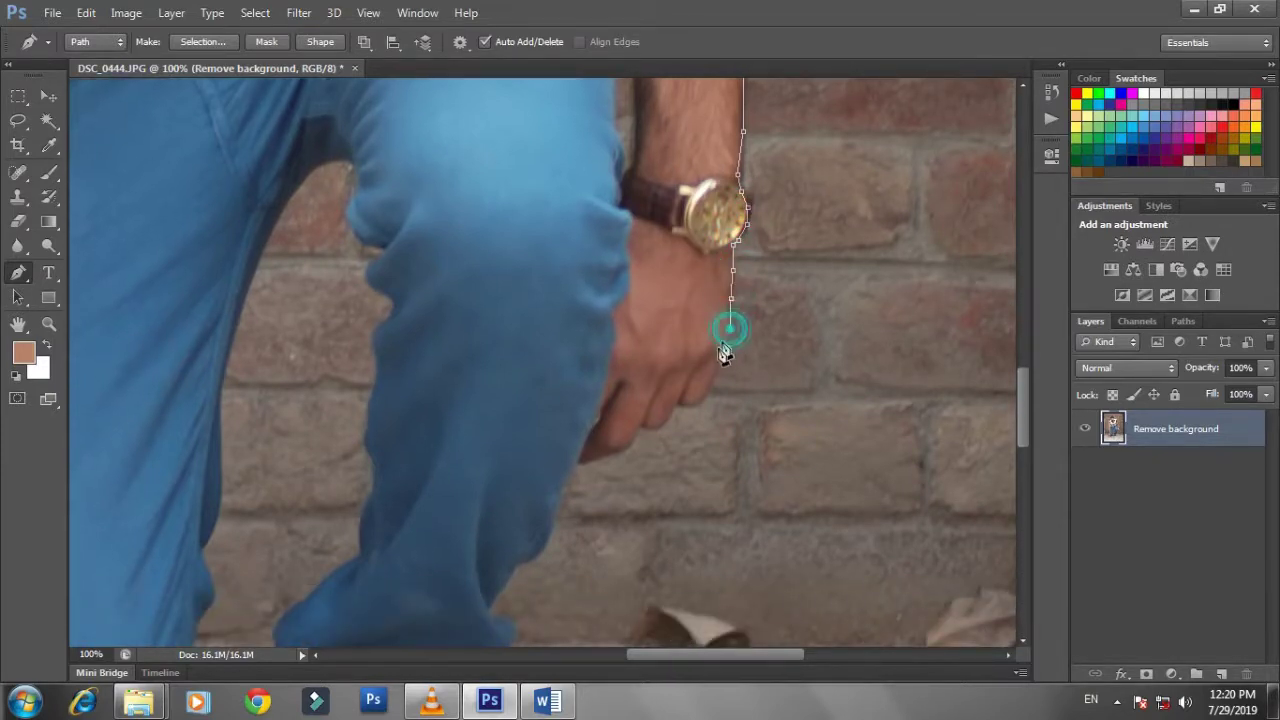
pyautogui.click(700, 405)
pyautogui.click(671, 414)
pyautogui.click(647, 428)
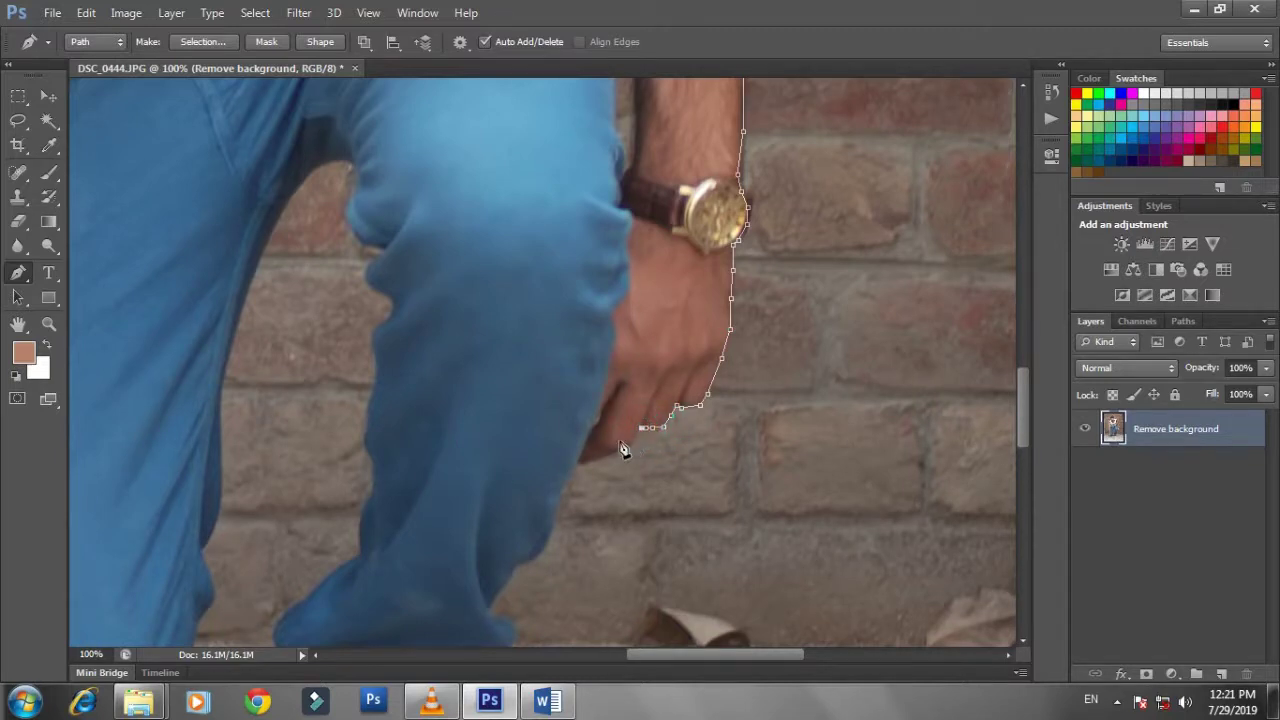
pyautogui.click(629, 446)
pyautogui.click(611, 452)
pyautogui.click(576, 467)
# - Trace the path down the pant leg edge to where the hem meets the shoe
pyautogui.scroll(-3, 578, 468)
pyautogui.scroll(-2, 555, 425)
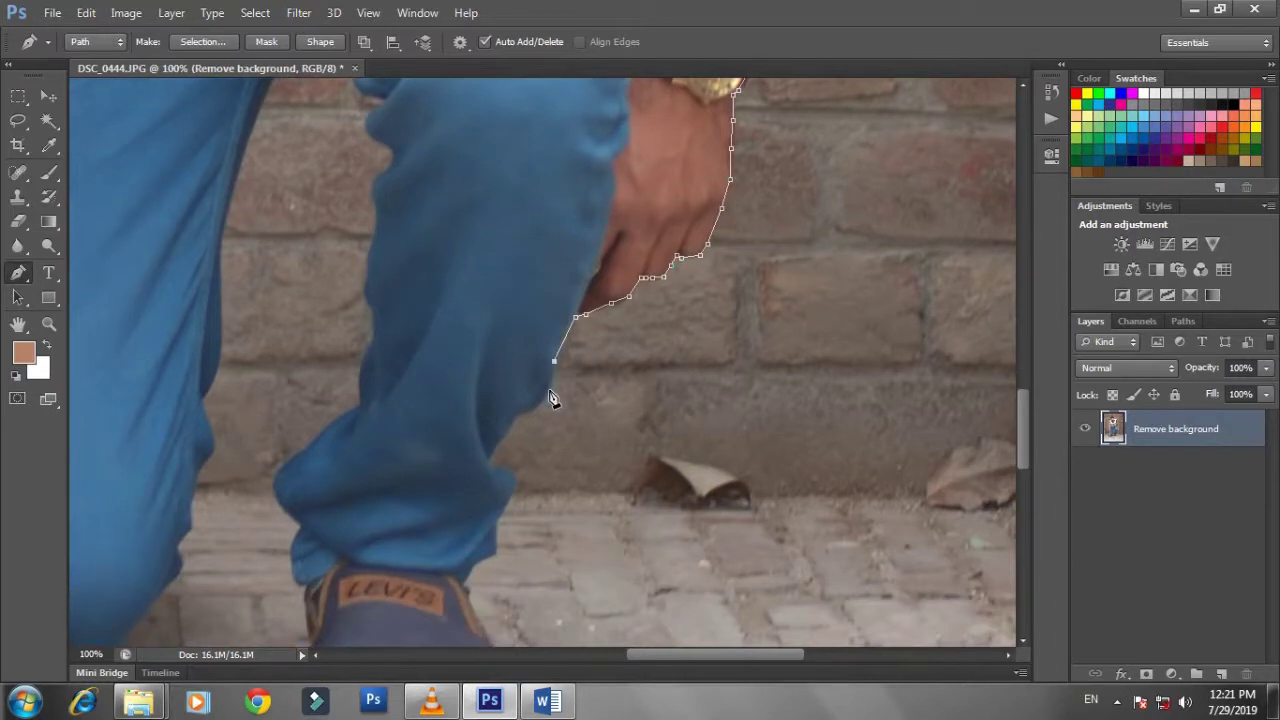
pyautogui.click(549, 391)
pyautogui.click(537, 407)
pyautogui.click(516, 418)
pyautogui.scroll(-1, 514, 425)
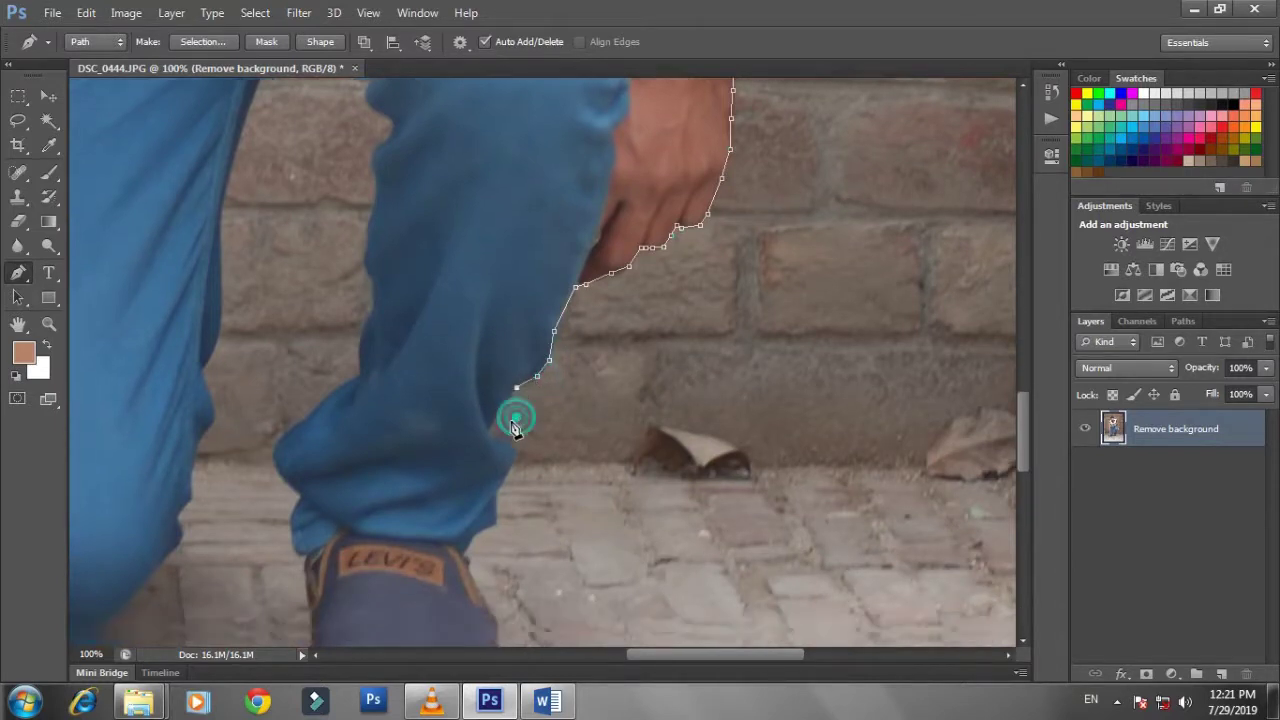
pyautogui.scroll(-2, 514, 428)
pyautogui.click(491, 366)
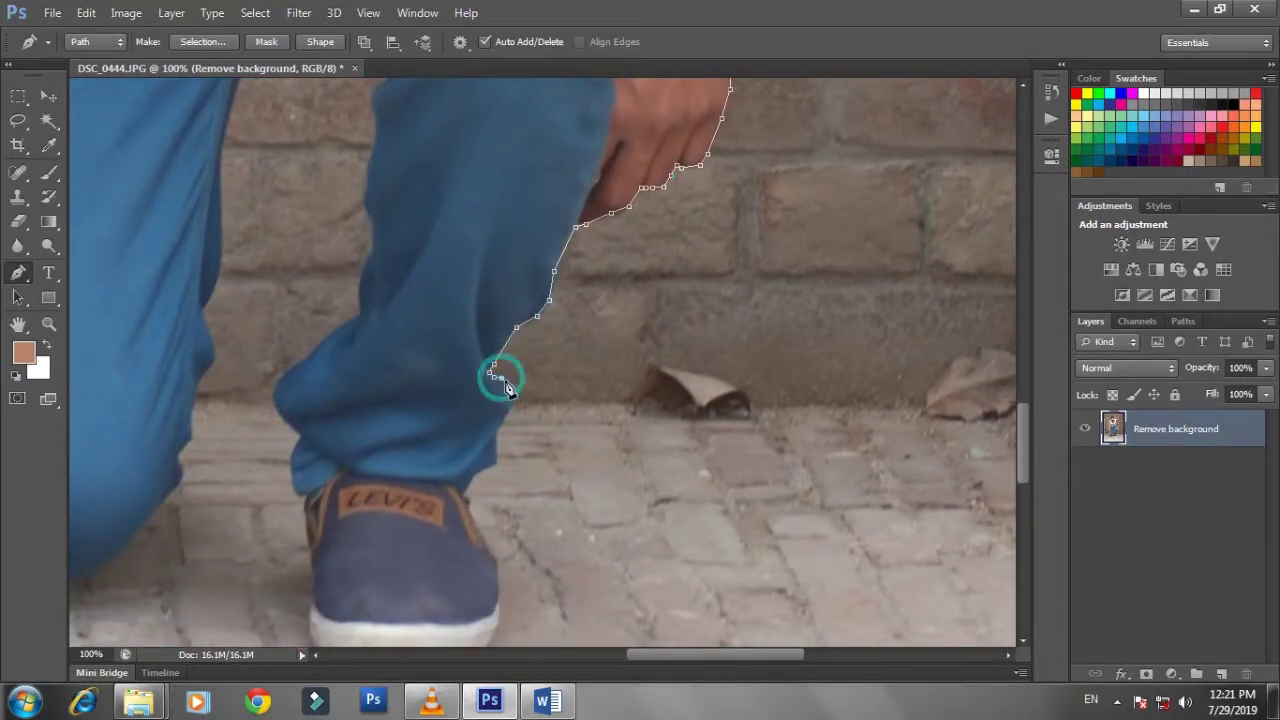
pyautogui.click(512, 402)
pyautogui.scroll(-2, 515, 412)
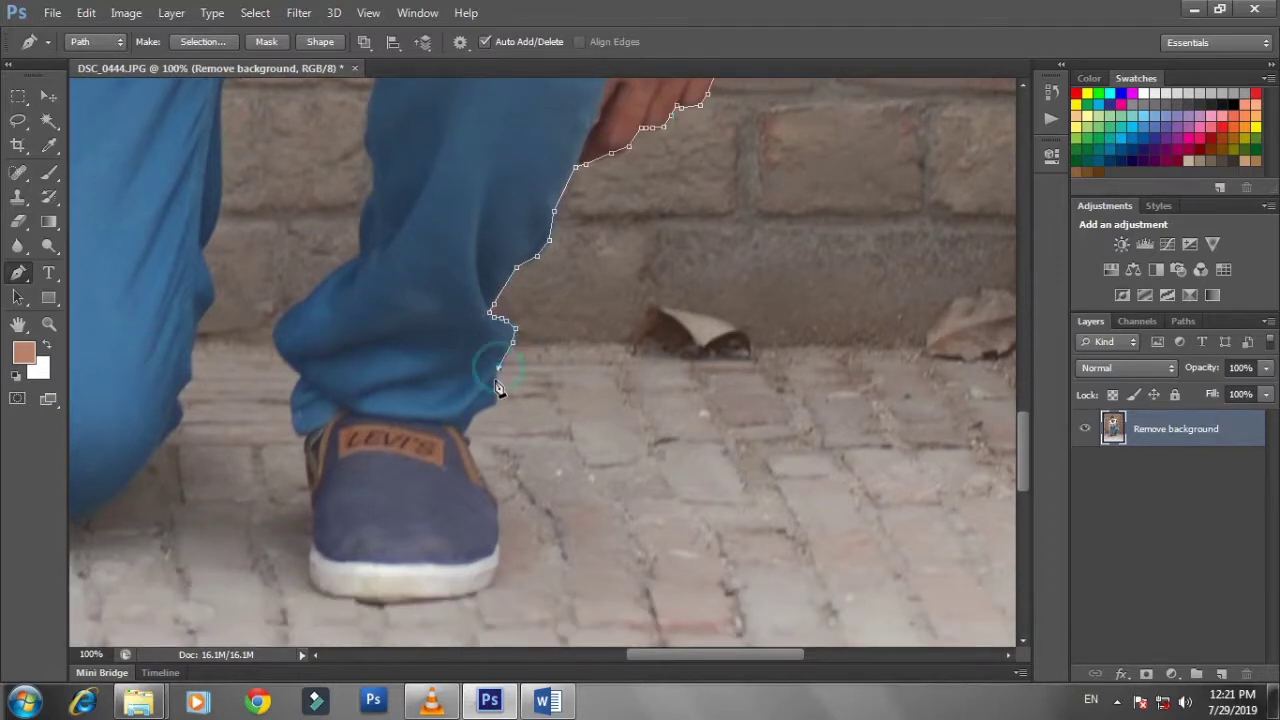
pyautogui.scroll(-2, 495, 370)
pyautogui.click(494, 350)
# - Outline the back of the shoe, its heel and along the sole's bottom
pyautogui.scroll(-1, 490, 352)
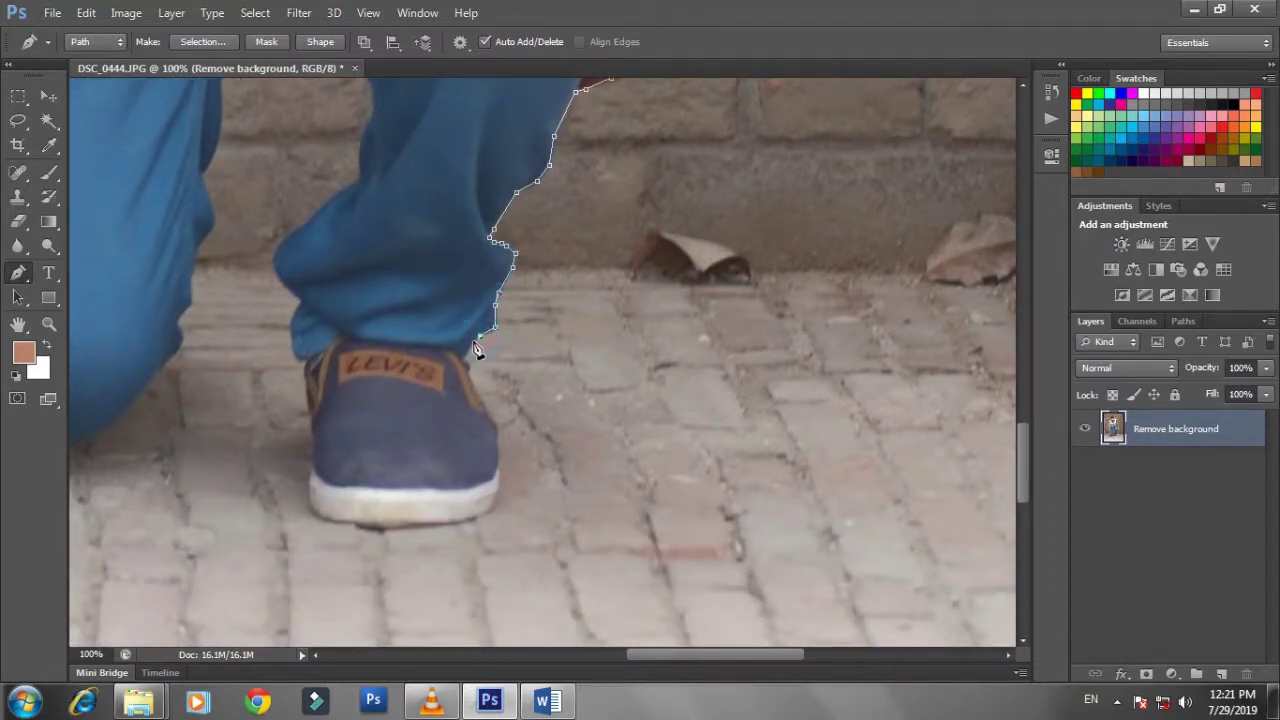
pyautogui.click(465, 370)
pyautogui.scroll(-2, 465, 370)
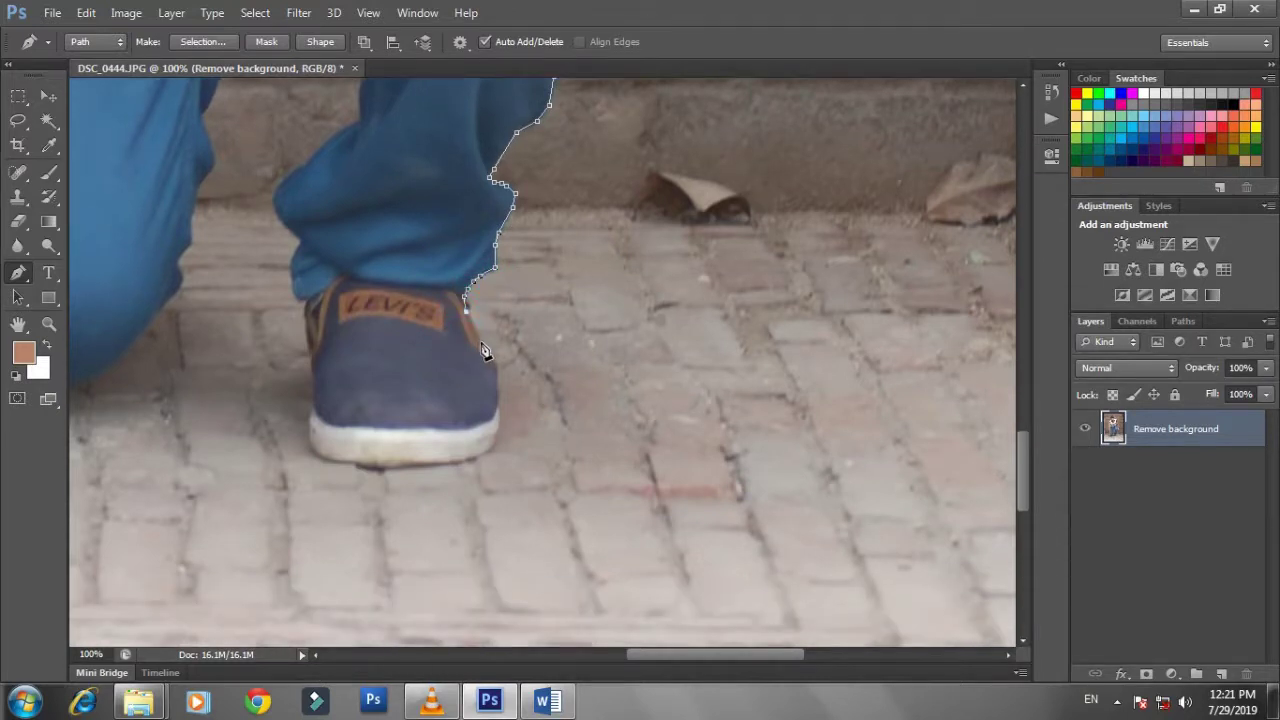
pyautogui.scroll(-2, 497, 370)
pyautogui.click(497, 336)
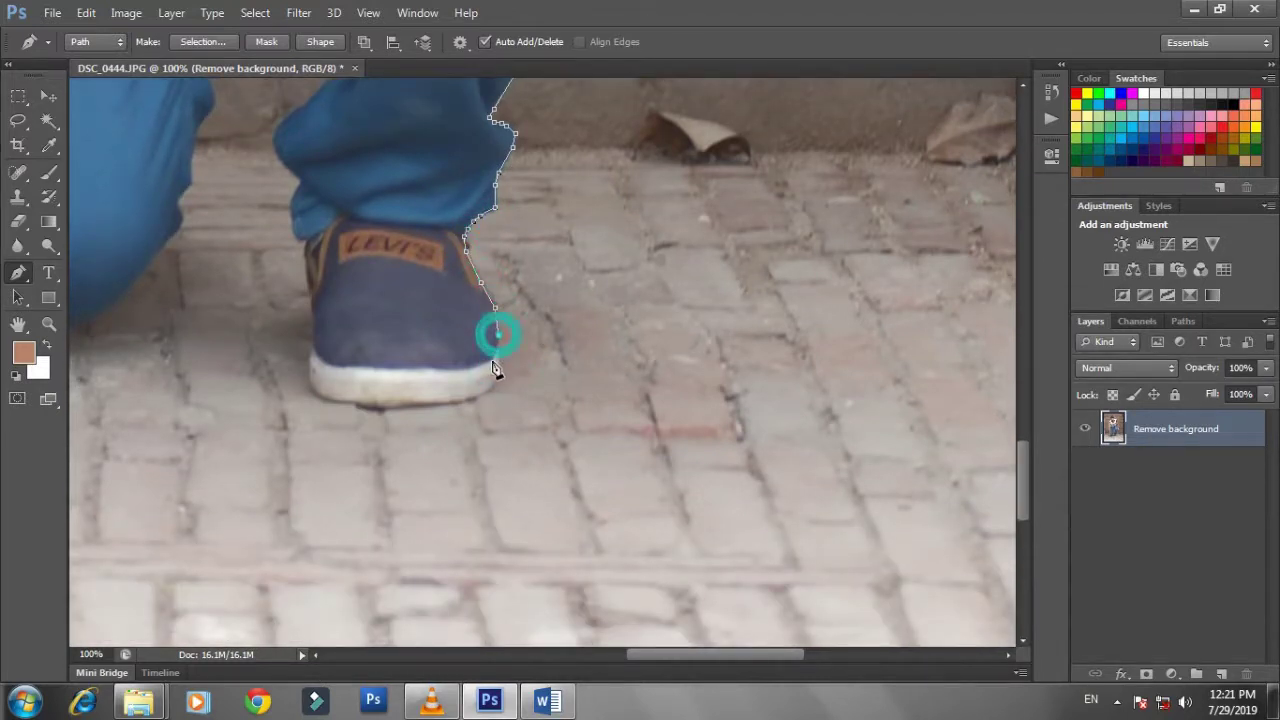
pyautogui.scroll(-1, 499, 338)
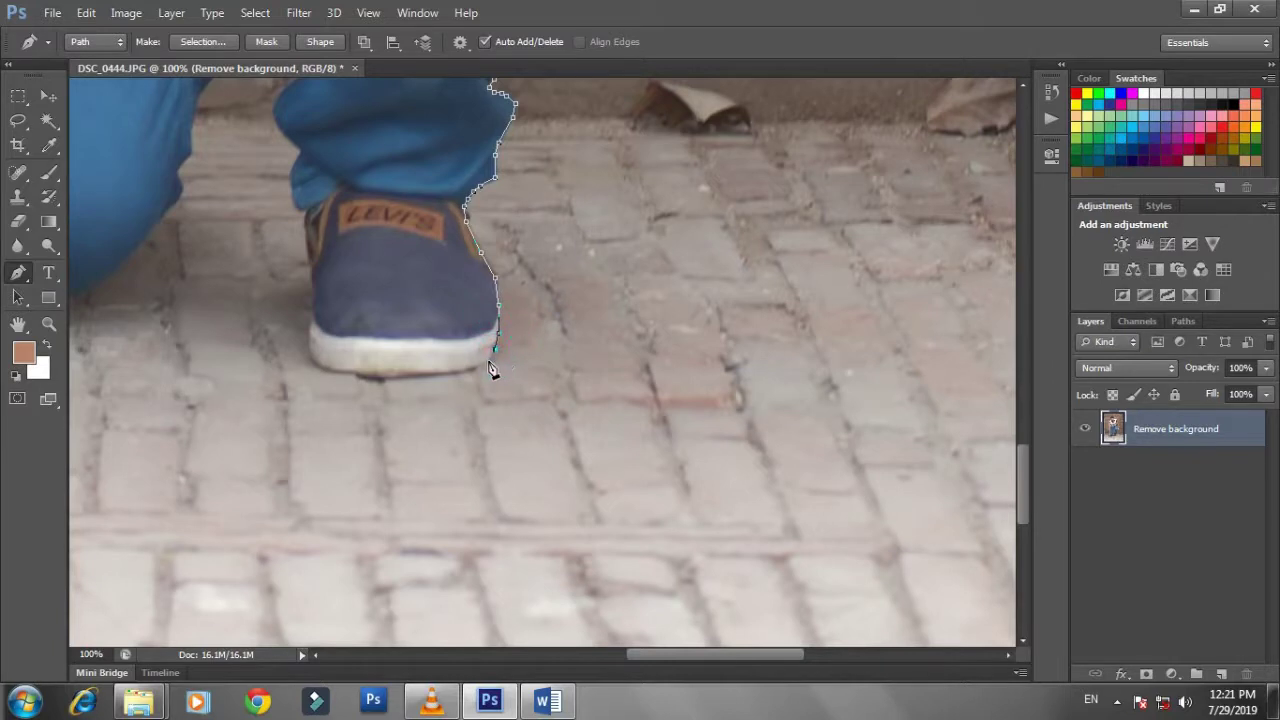
pyautogui.click(393, 376)
pyautogui.click(358, 373)
# - Carry the path up the shoe's left side and the pant hem edge
pyautogui.click(311, 321)
pyautogui.scroll(2, 316, 330)
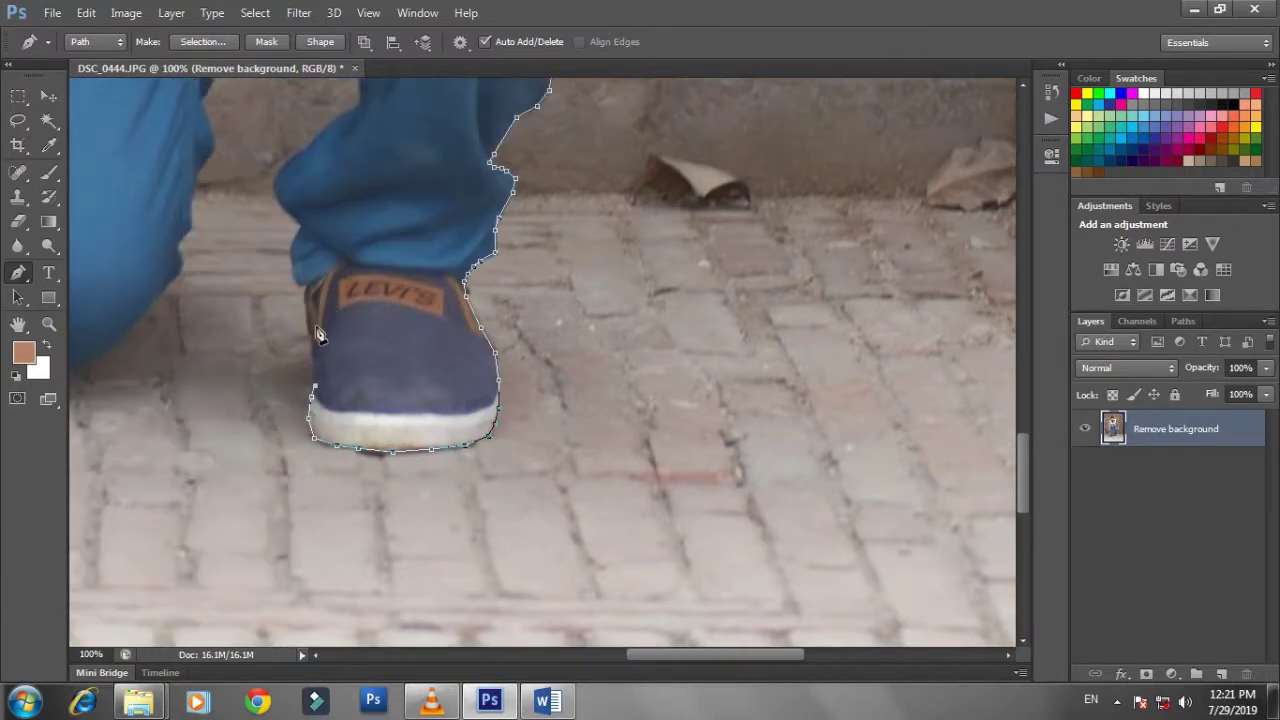
pyautogui.click(310, 325)
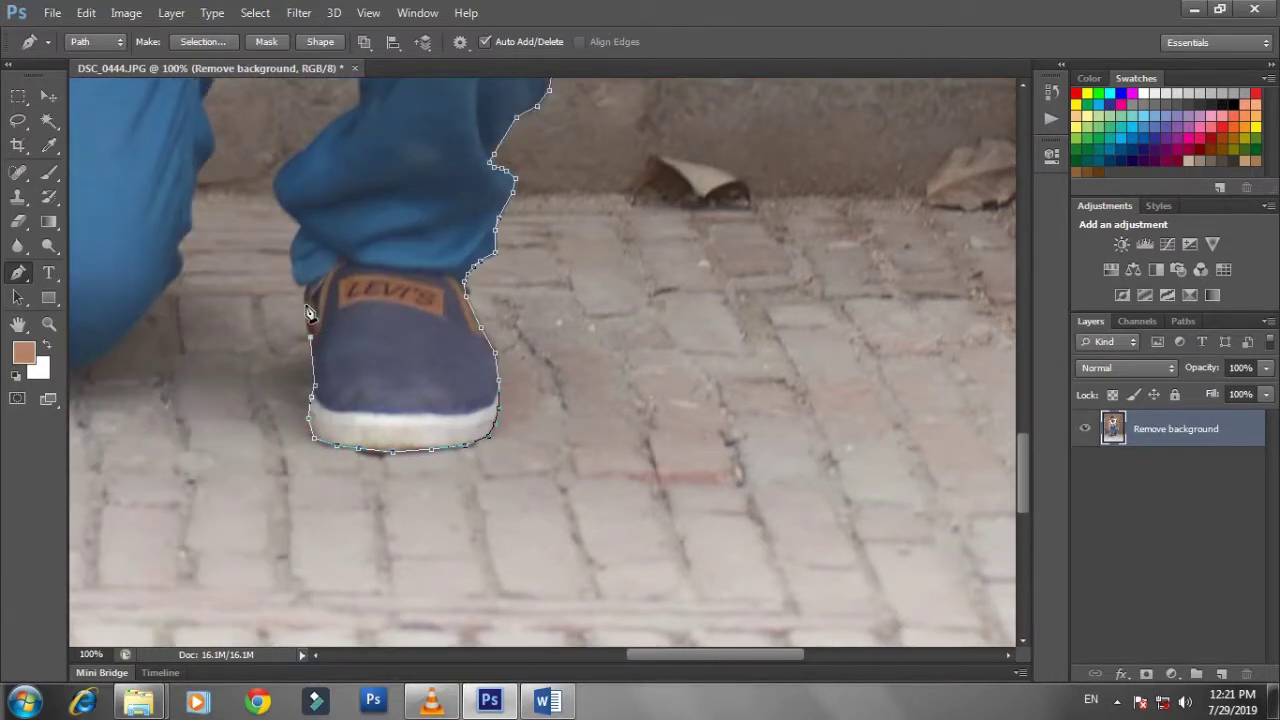
pyautogui.click(288, 255)
pyautogui.scroll(2, 312, 276)
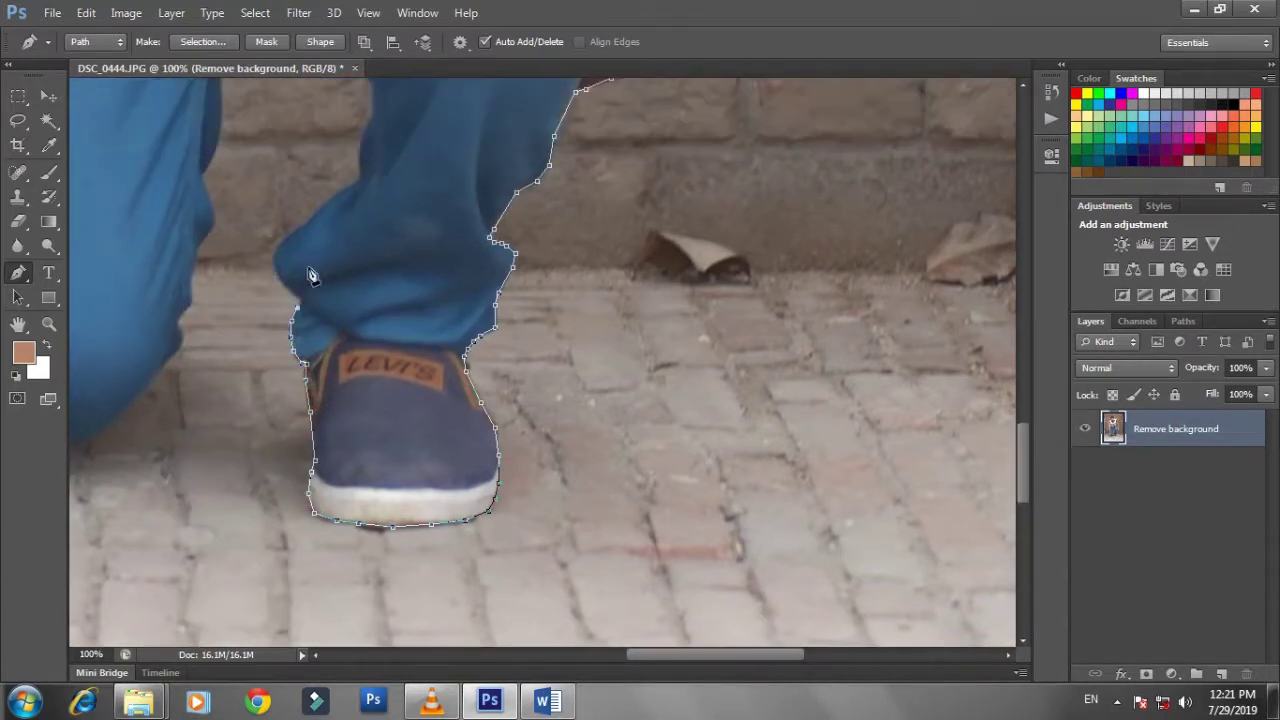
pyautogui.click(276, 264)
# - Trace the path up the inner edge of the pant leg
pyautogui.click(291, 234)
pyautogui.moveTo(363, 194); pyautogui.dragTo(380, 340)
pyautogui.scroll(5, 388, 627)
pyautogui.scroll(-3, 388, 627)
pyautogui.click(363, 535)
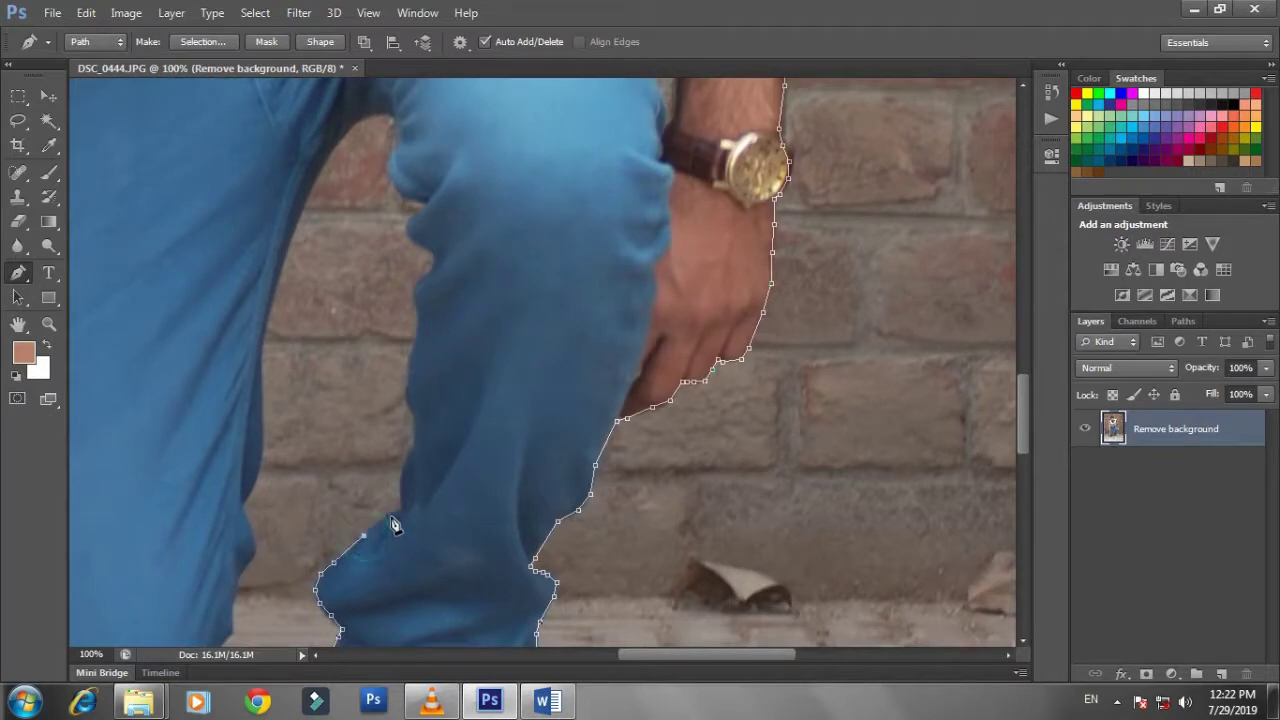
pyautogui.click(391, 517)
pyautogui.click(403, 486)
pyautogui.click(404, 460)
pyautogui.click(414, 427)
pyautogui.click(411, 408)
pyautogui.click(406, 389)
# - Continue the outline up toward the knee, along the inner thigh and into the knee crease
pyautogui.scroll(3, 420, 345)
pyautogui.click(418, 365)
pyautogui.click(428, 347)
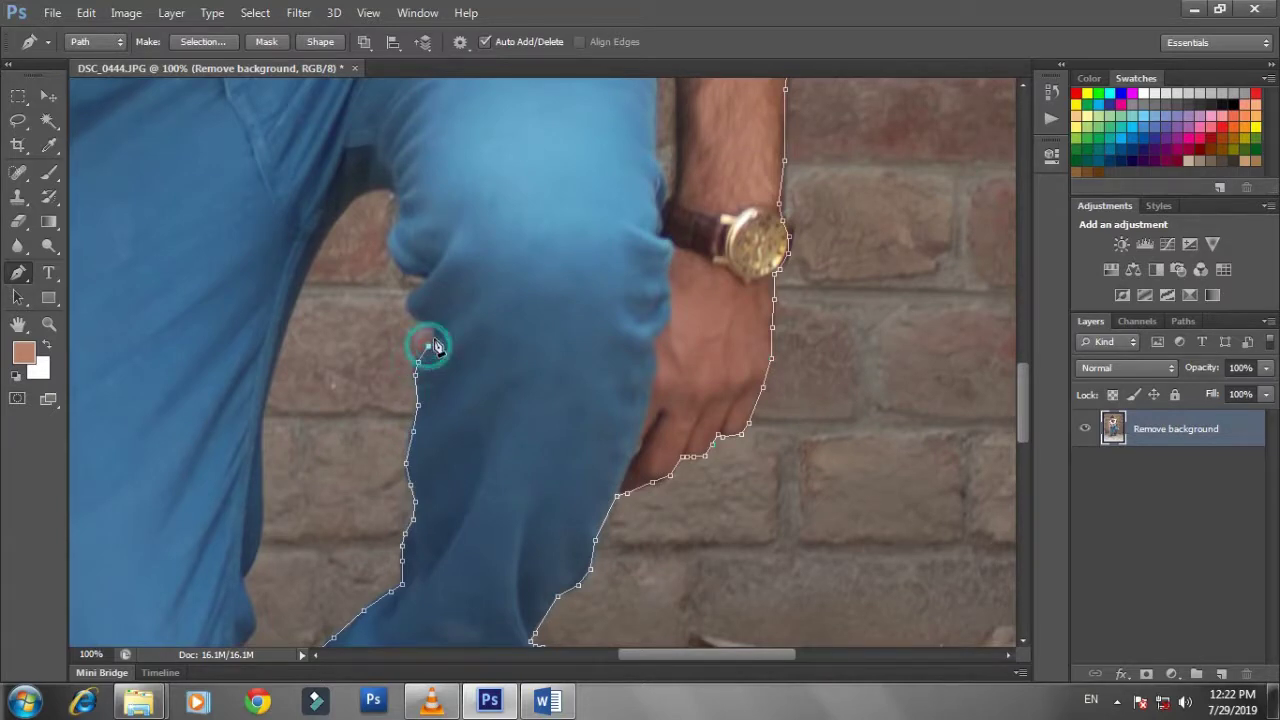
pyautogui.click(436, 327)
pyautogui.click(423, 322)
pyautogui.click(412, 315)
pyautogui.scroll(3, 415, 340)
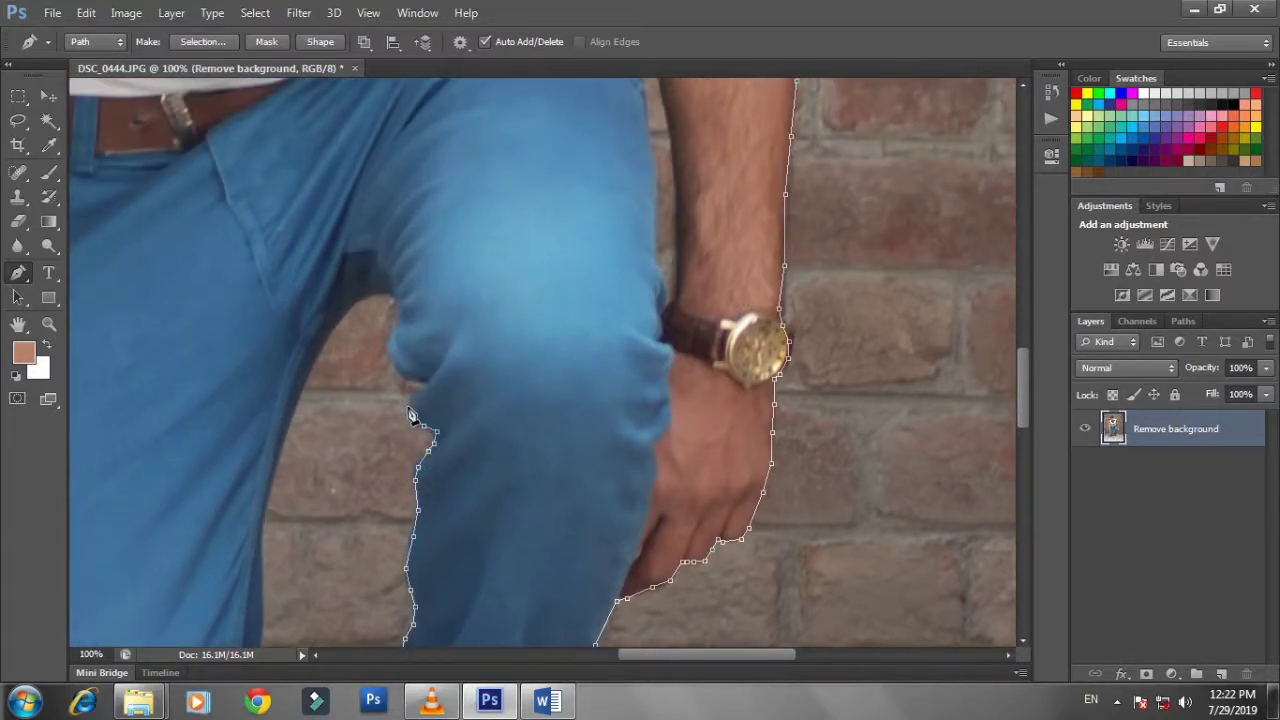
pyautogui.click(427, 382)
pyautogui.click(392, 358)
pyautogui.scroll(3, 400, 335)
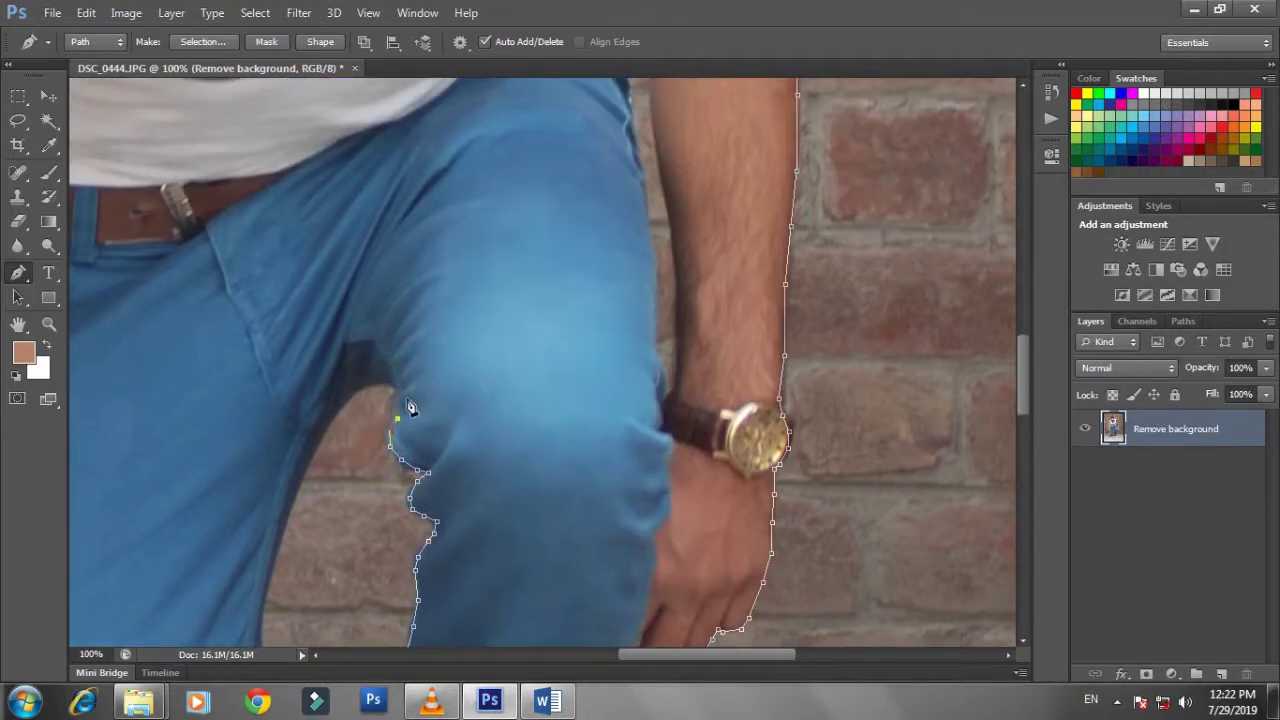
pyautogui.click(396, 418)
# - Follow the thigh edge up and left, then down the kneeling leg
pyautogui.click(380, 386)
pyautogui.click(358, 393)
pyautogui.click(342, 410)
pyautogui.click(313, 459)
pyautogui.scroll(-2, 305, 460)
pyautogui.click(292, 445)
pyautogui.scroll(-1, 292, 450)
pyautogui.click(278, 447)
pyautogui.scroll(-3, 270, 452)
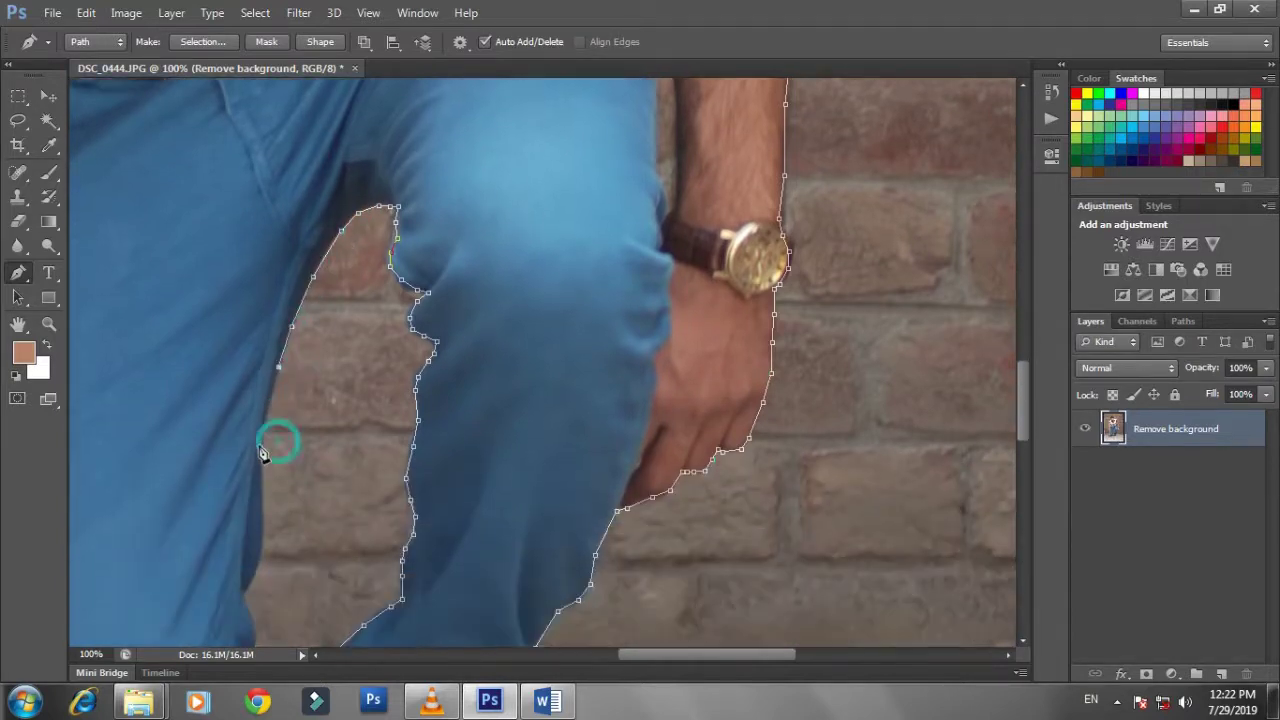
# - Extend the path down the kneeling leg's left edge
pyautogui.click(260, 437)
pyautogui.scroll(-2, 262, 437)
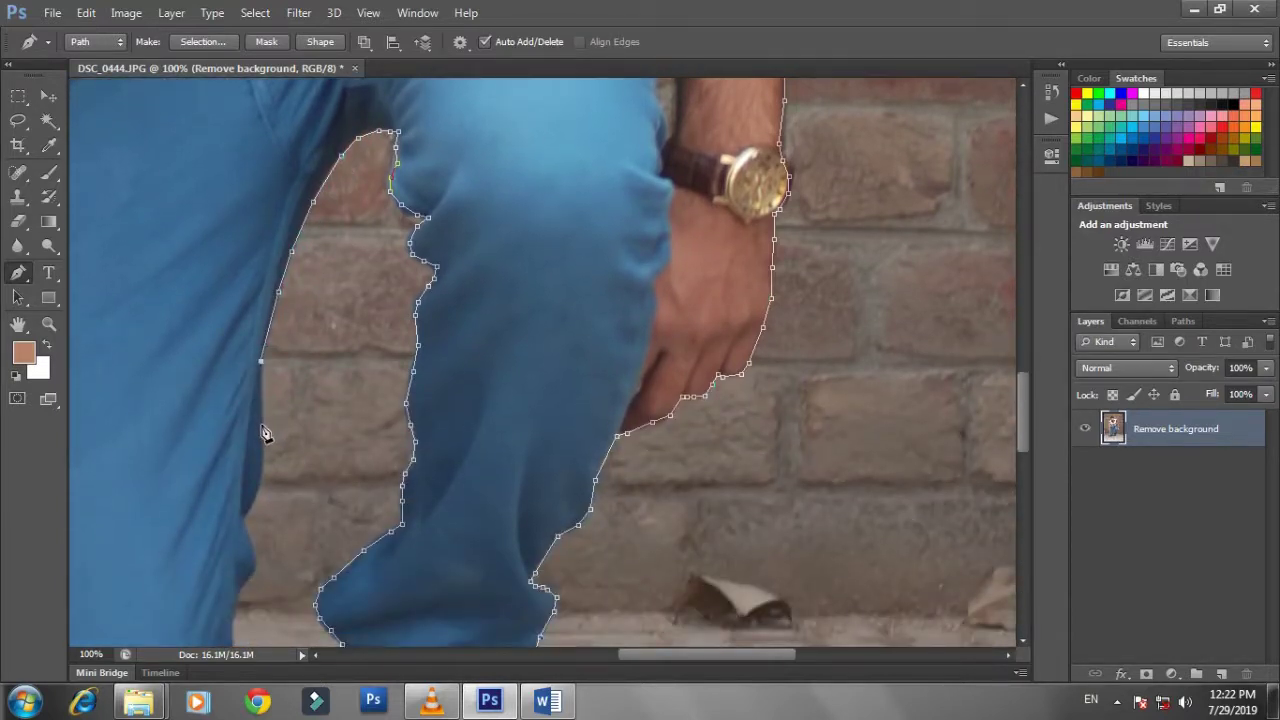
pyautogui.click(262, 426)
pyautogui.scroll(-2, 262, 426)
pyautogui.click(261, 413)
pyautogui.scroll(-2, 257, 410)
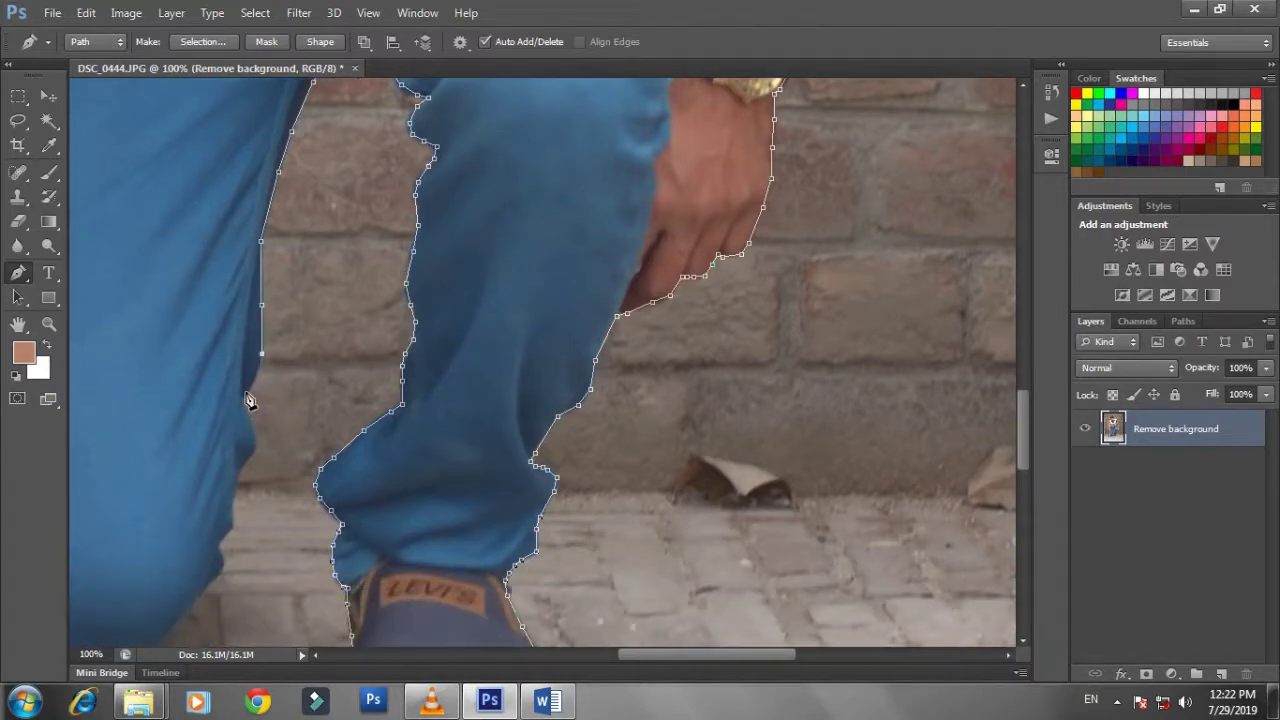
pyautogui.click(241, 399)
pyautogui.scroll(-1, 240, 400)
pyautogui.click(249, 405)
pyautogui.scroll(-1, 249, 410)
pyautogui.scroll(-1, 249, 414)
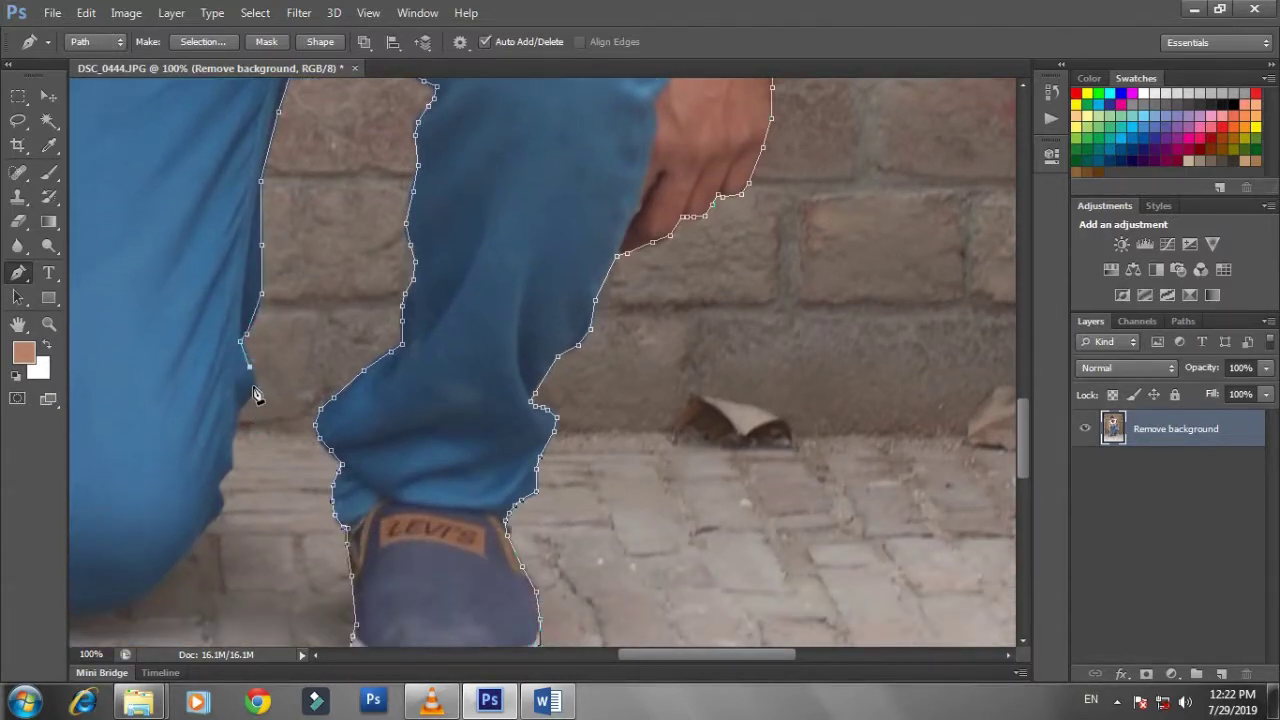
# - Add anchors further down the leg edge to the bottom of the knee
pyautogui.click(254, 386)
pyautogui.click(241, 408)
pyautogui.click(231, 447)
pyautogui.scroll(-1, 239, 438)
pyautogui.click(216, 457)
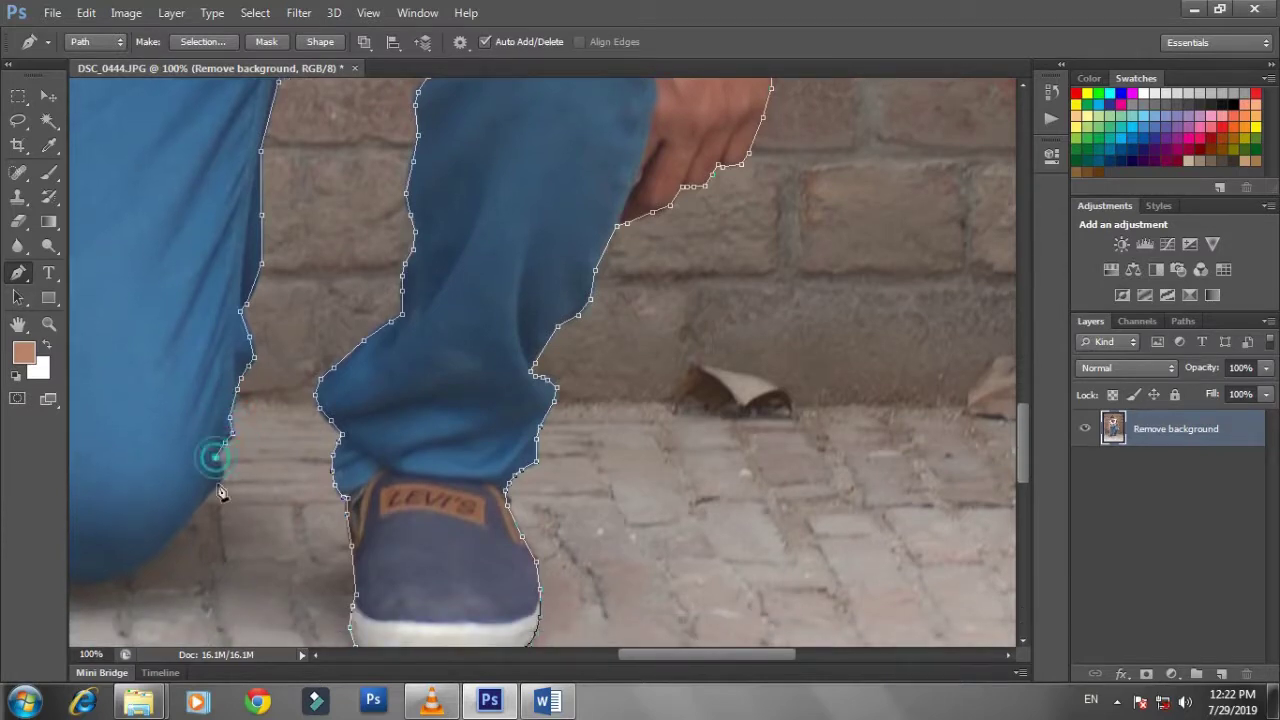
pyautogui.click(225, 469)
pyautogui.click(213, 492)
# - Trace under the knee to where it meets the hand on the ground
pyautogui.moveTo(188, 502); pyautogui.dragTo(427, 442)
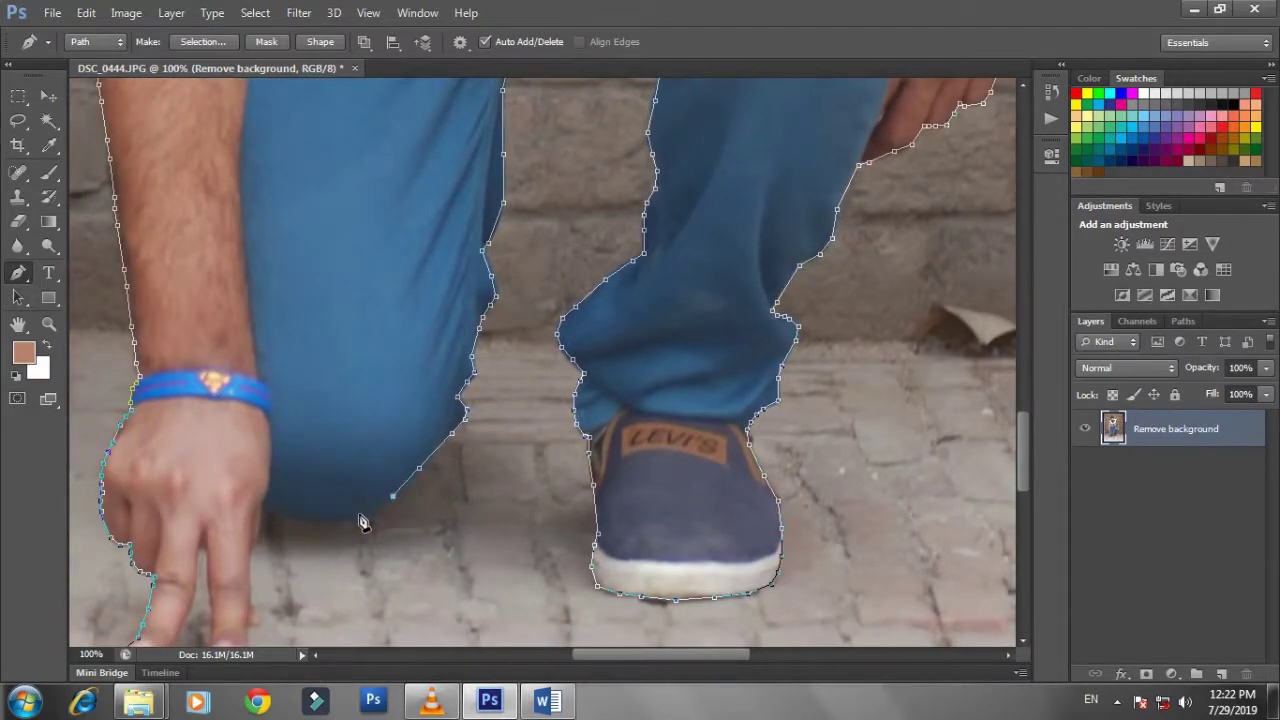
pyautogui.click(313, 520)
pyautogui.click(278, 512)
pyautogui.click(263, 507)
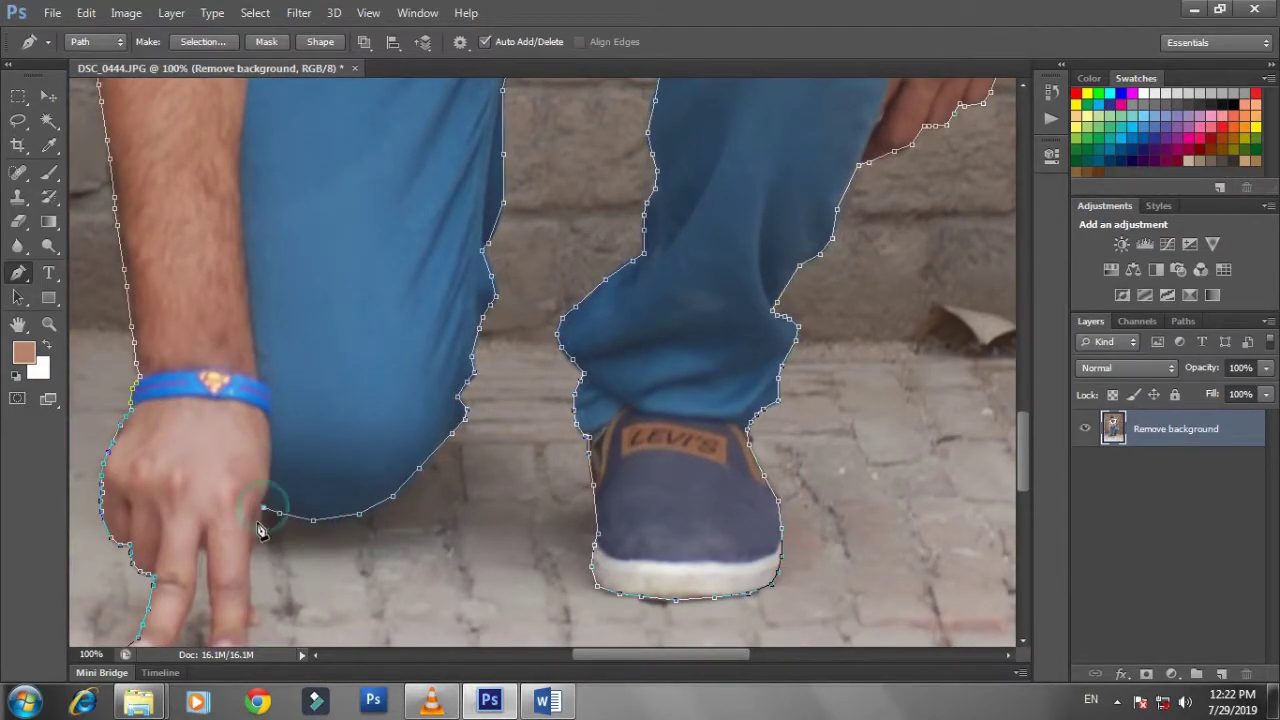
pyautogui.click(260, 526)
pyautogui.scroll(-2, 255, 515)
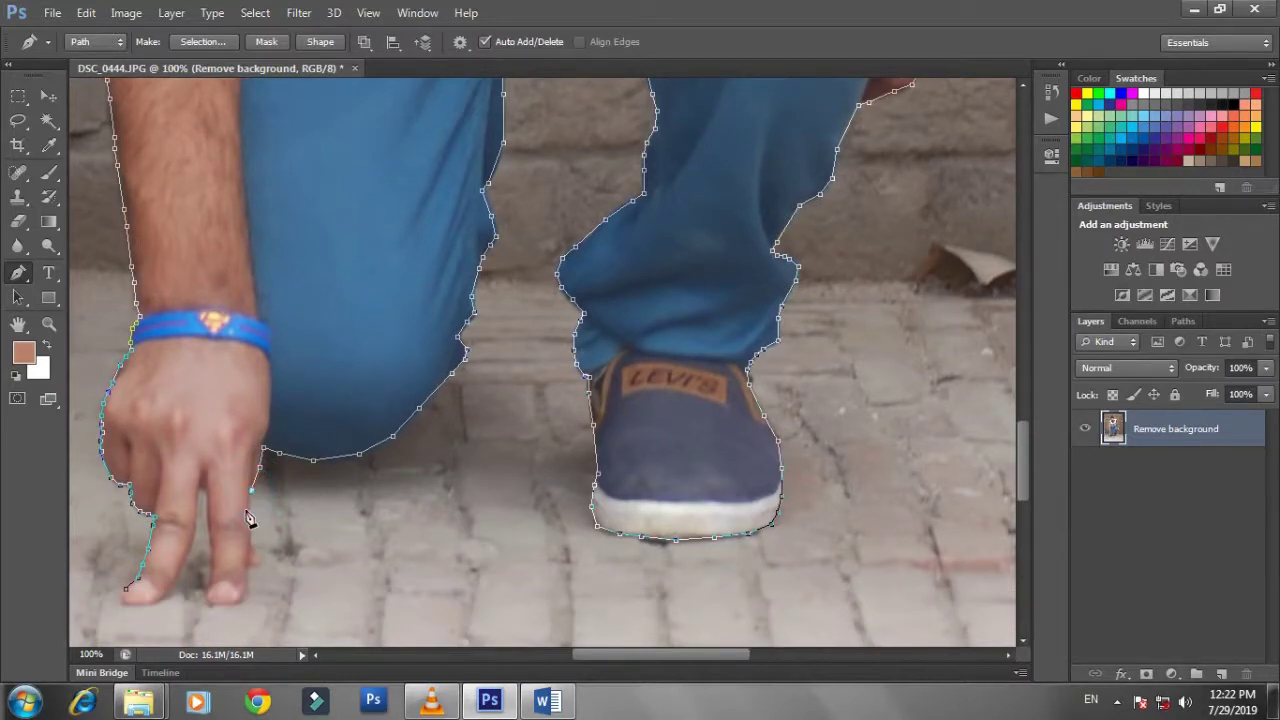
# - Outline the fingertips and between the fingers, closing the path at its first anchor
pyautogui.click(251, 514)
pyautogui.scroll(-2, 251, 514)
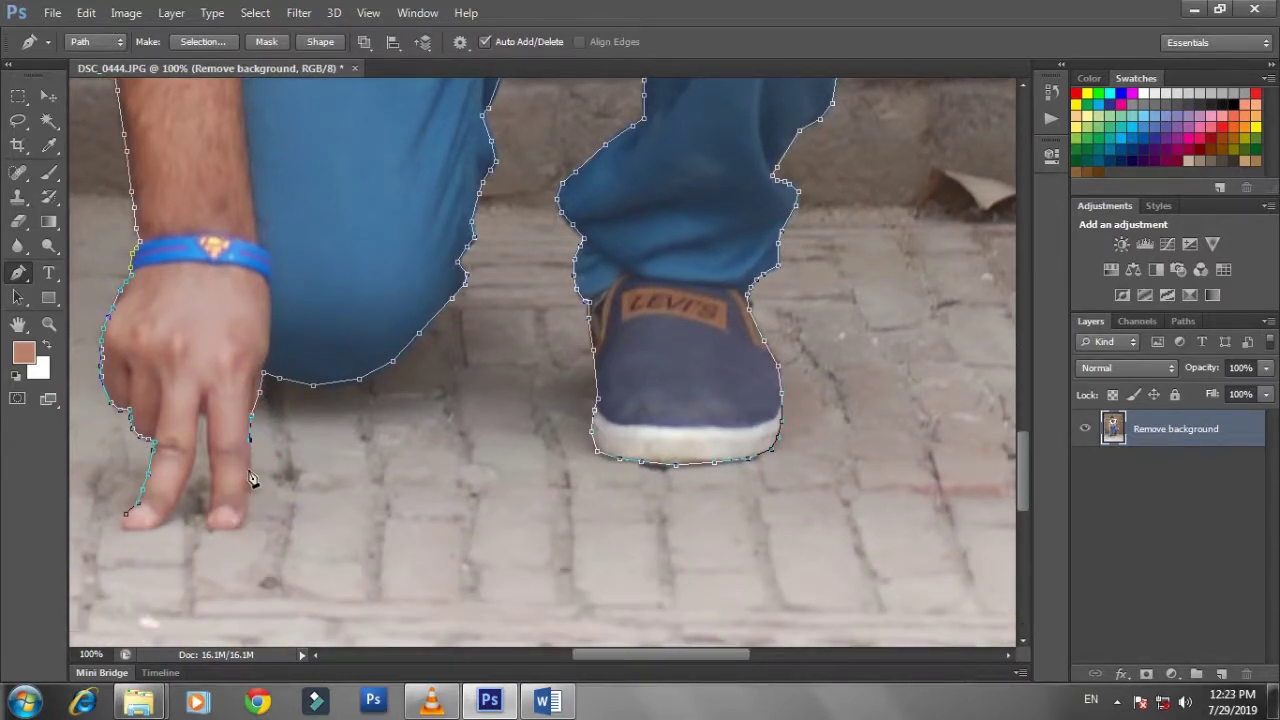
pyautogui.scroll(-1, 251, 505)
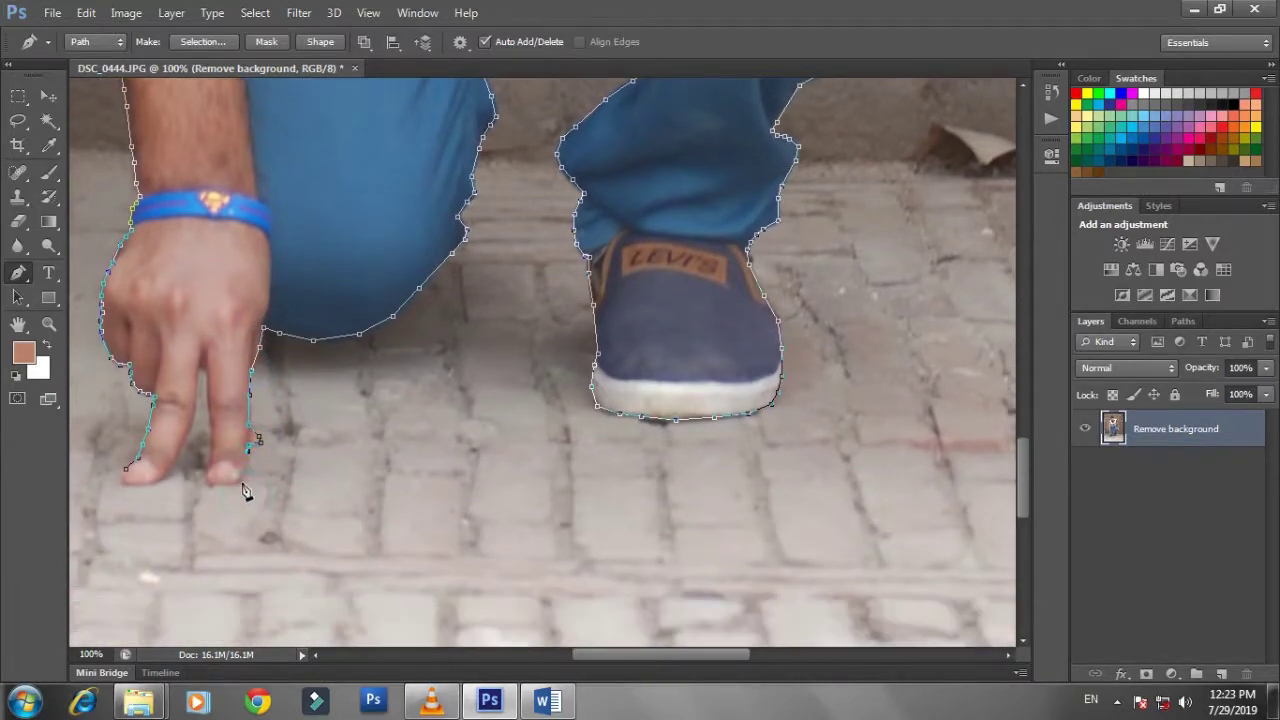
pyautogui.click(210, 468)
pyautogui.click(210, 429)
pyautogui.click(205, 391)
pyautogui.click(189, 437)
pyautogui.scroll(-1, 170, 465)
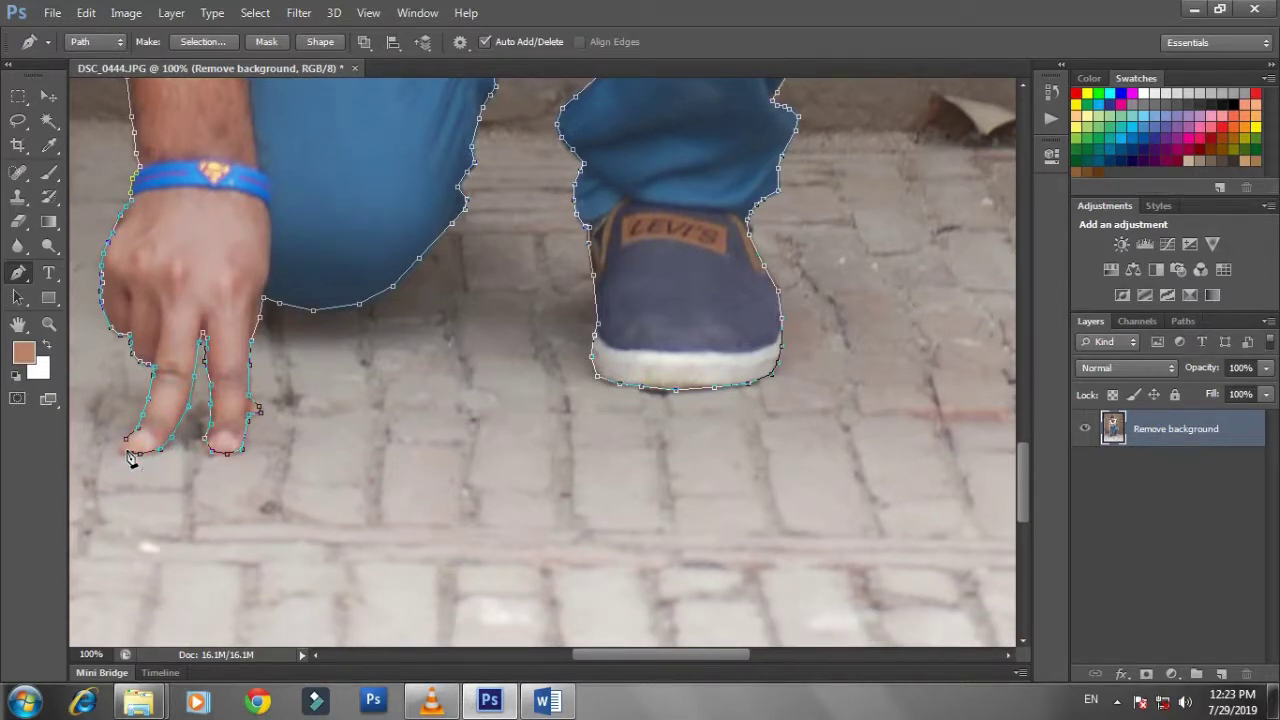
pyautogui.click(128, 441)
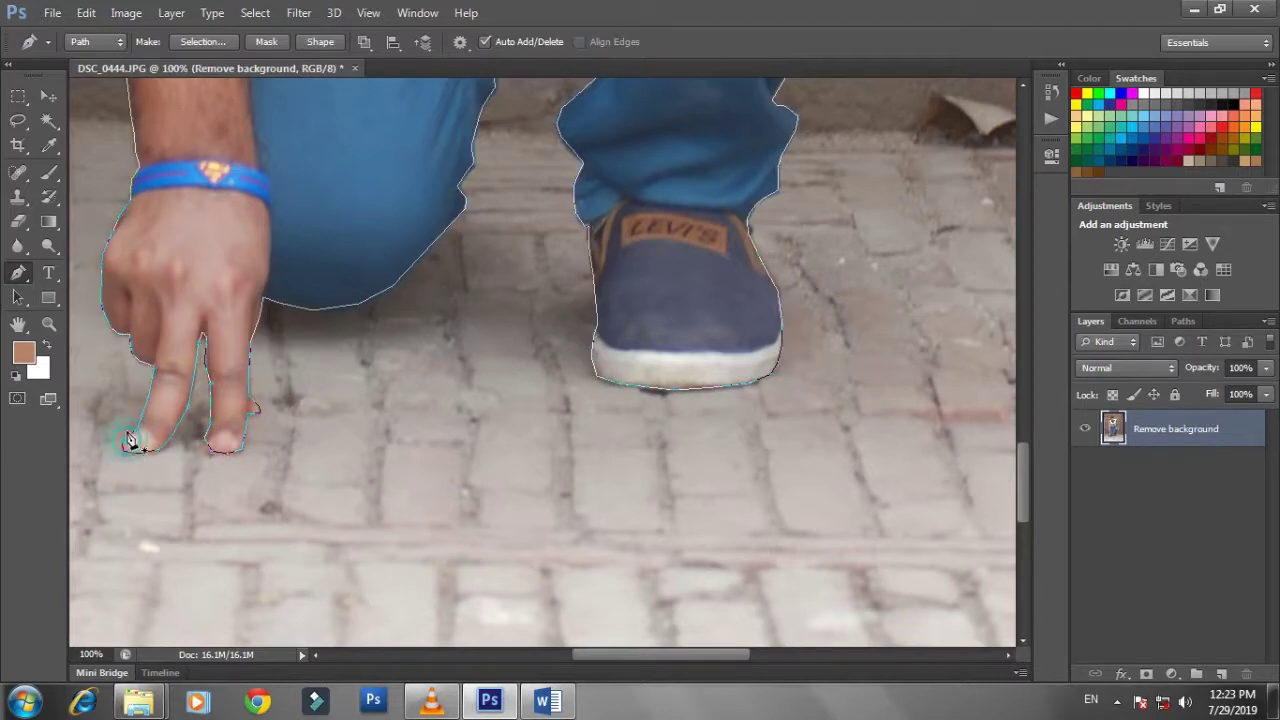
# - Convert the finished path into a selection and fit the whole photo on screen
pyautogui.rightClick(160, 436)
pyautogui.click(263, 335)
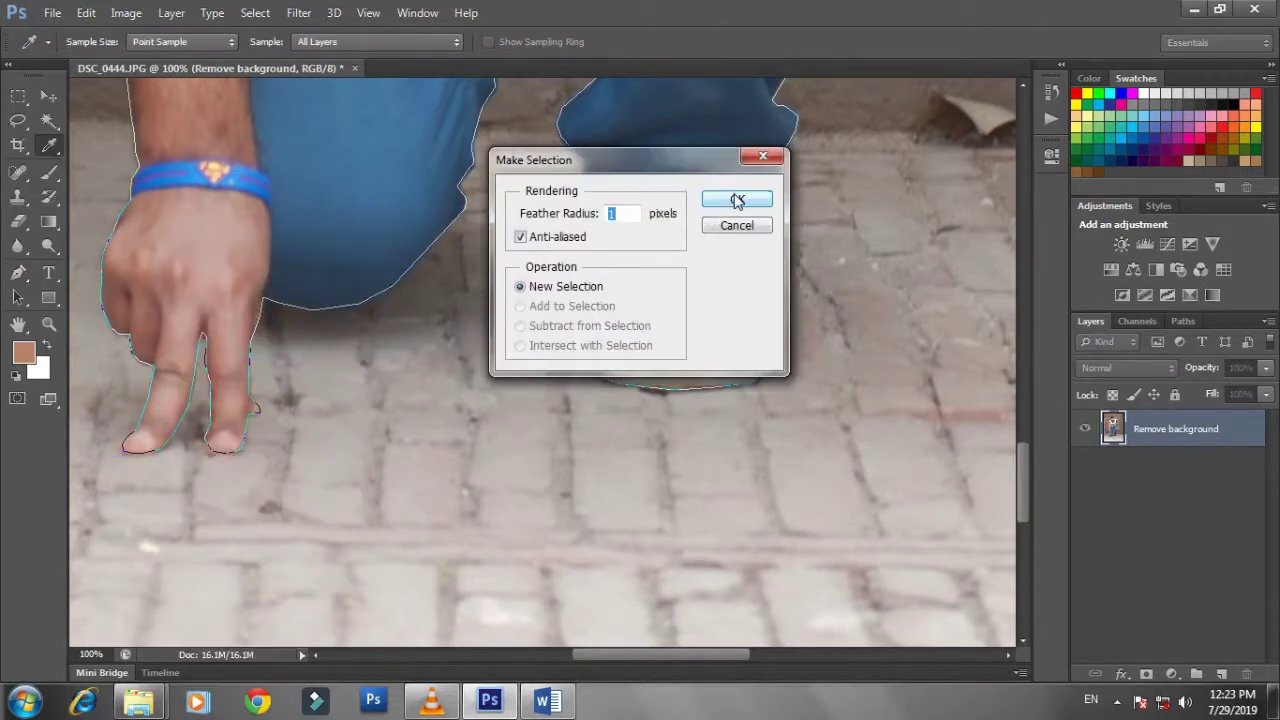
pyautogui.click(737, 200)
pyautogui.click(48, 323)
pyautogui.click(575, 42)
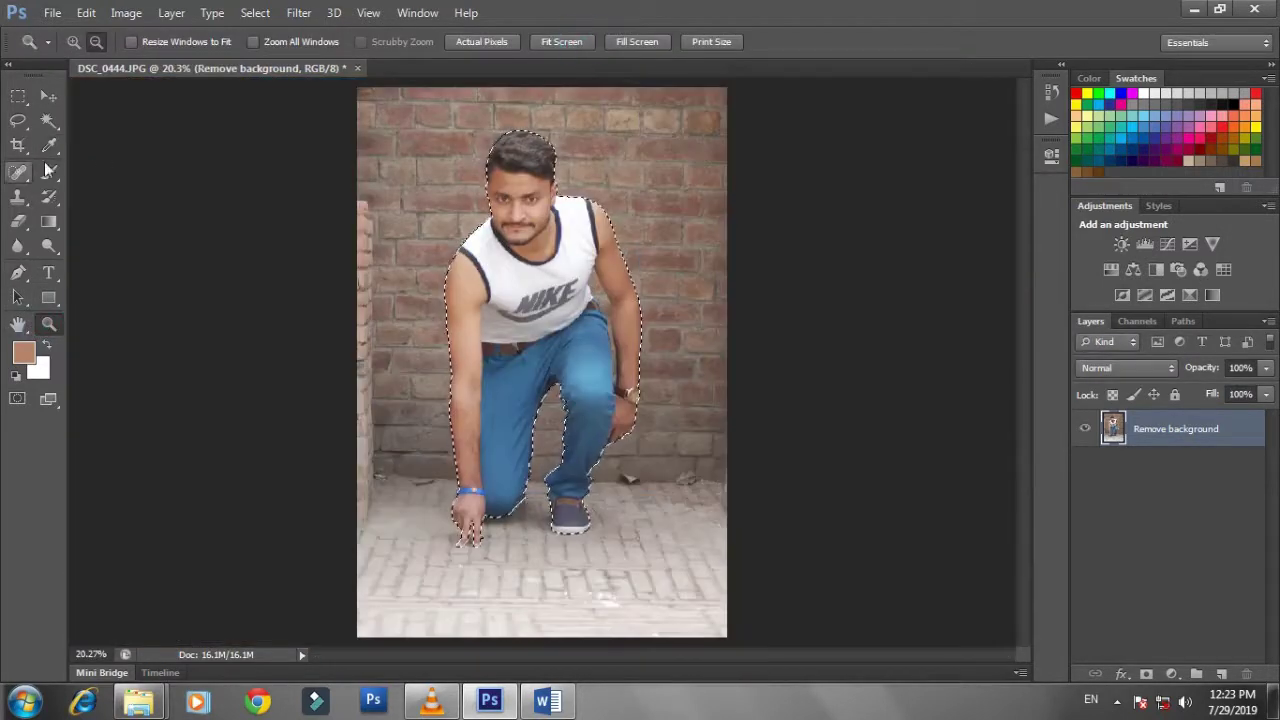
# - Invert the selection and delete the brick background to transparency
pyautogui.click(48, 120)
pyautogui.rightClick(505, 400)
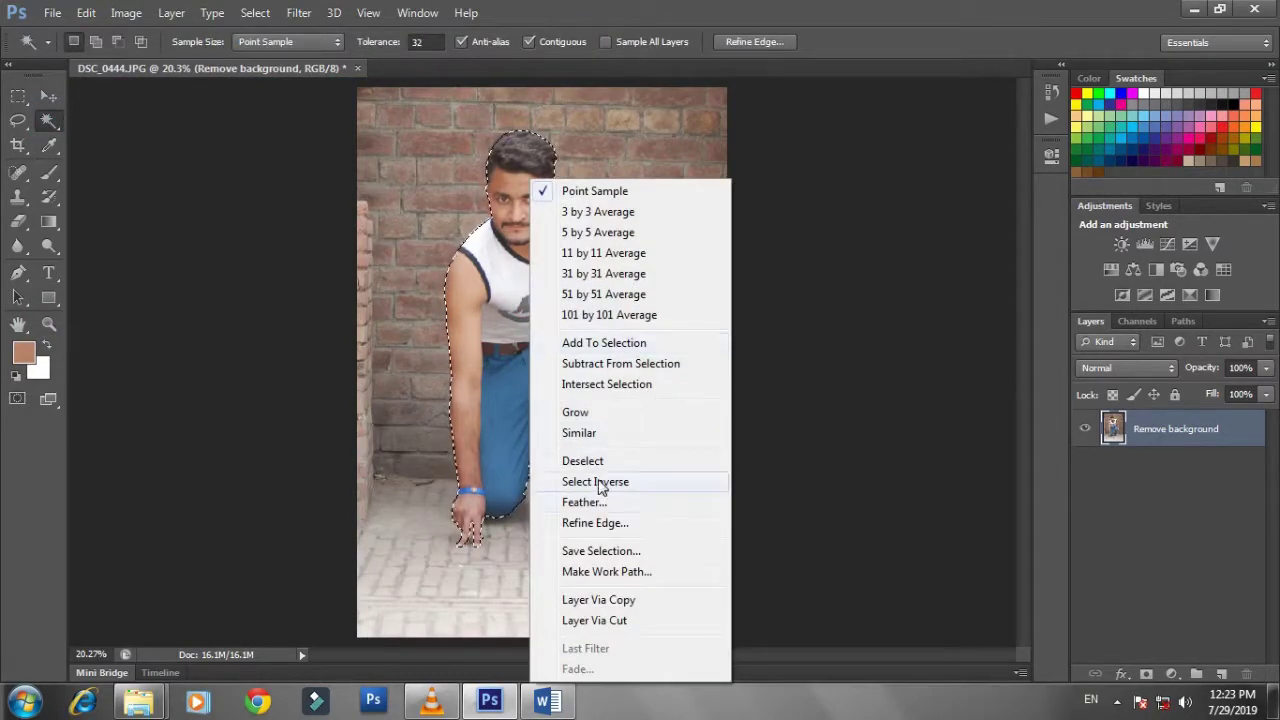
pyautogui.click(600, 483)
pyautogui.click(18, 221)
pyautogui.moveTo(372, 145); pyautogui.dragTo(378, 232)
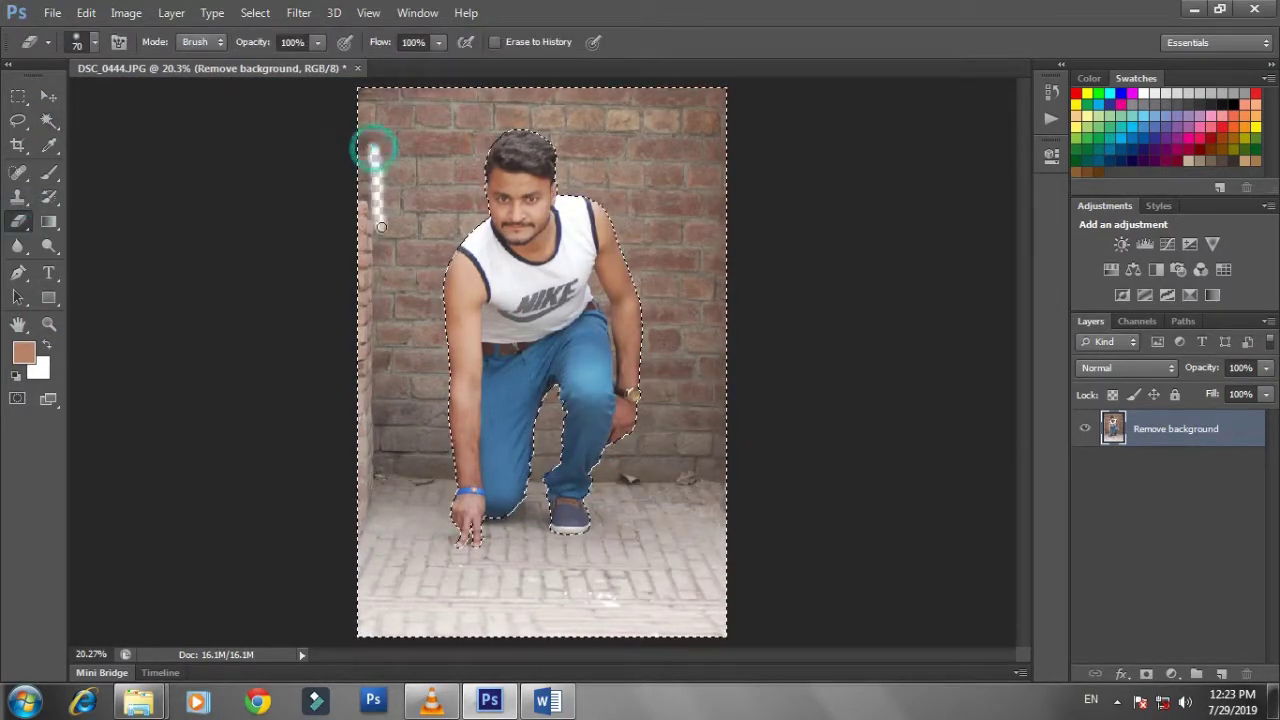
pyautogui.press('Delete')
# - Zoom in on the jeans-and-arm edge to inspect it, then zoom out one step
pyautogui.click(48, 323)
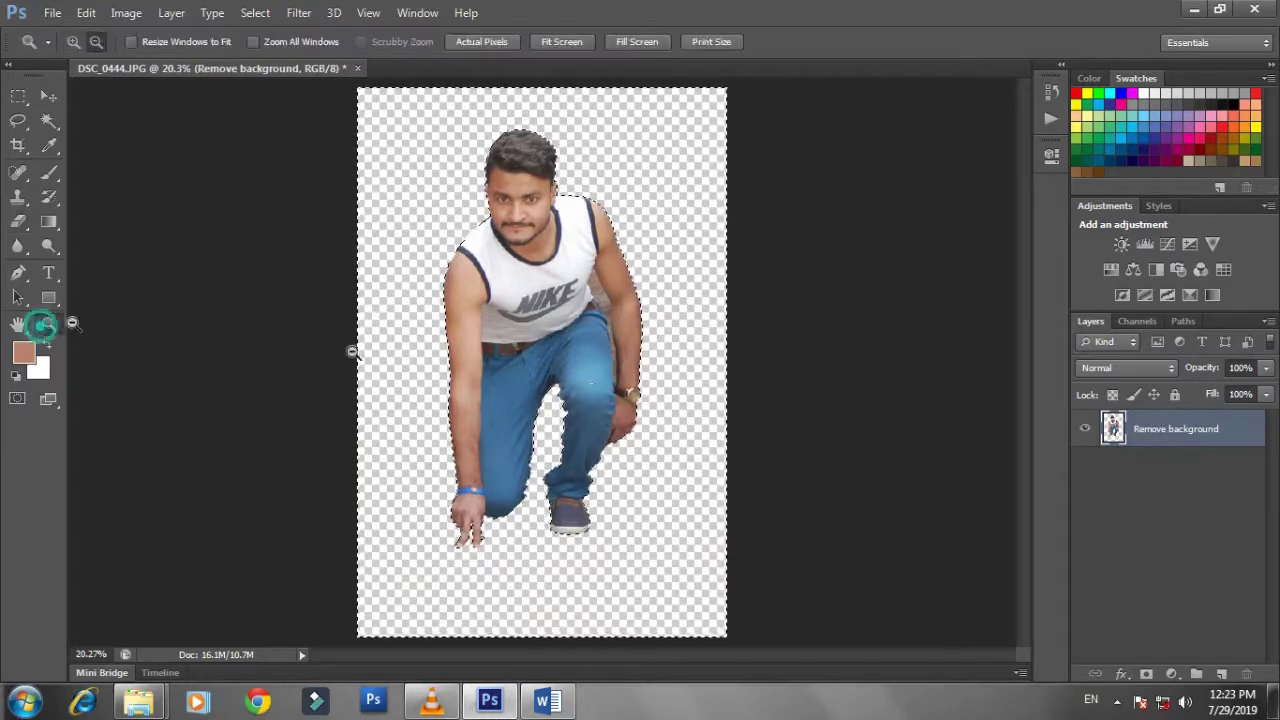
pyautogui.click(630, 427)
pyautogui.click(73, 41)
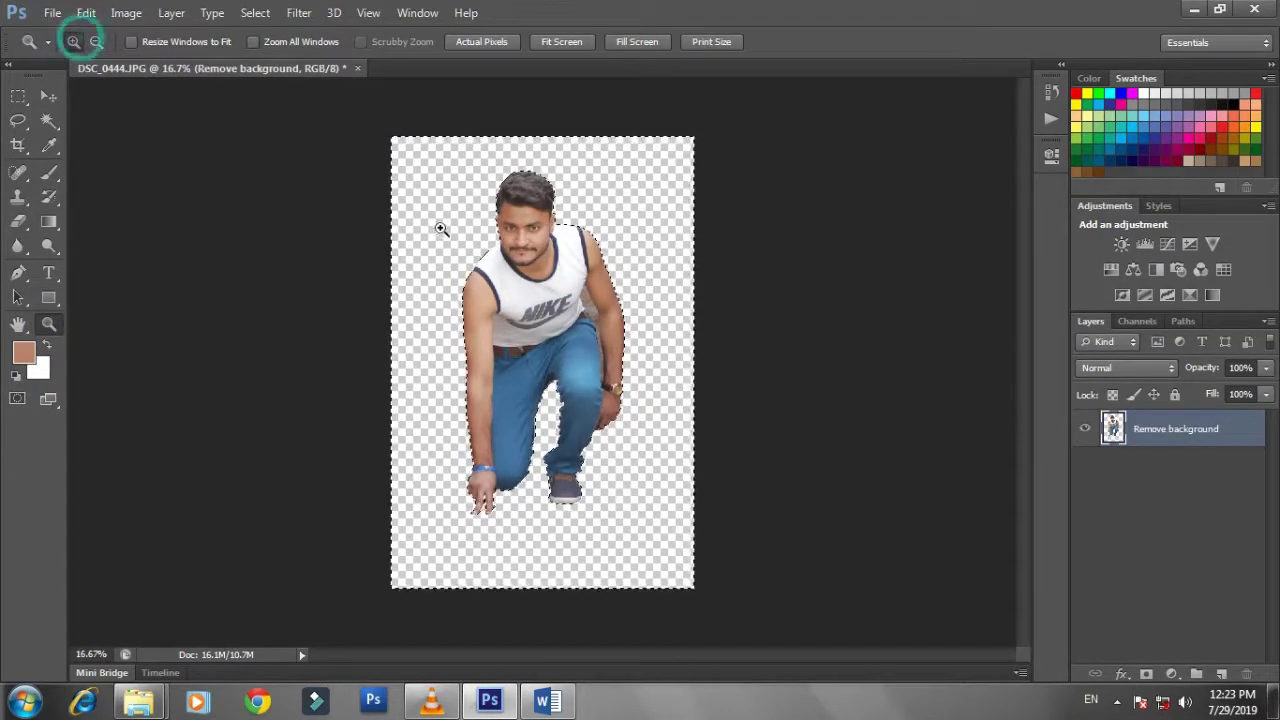
pyautogui.moveTo(590, 295); pyautogui.dragTo(651, 360)
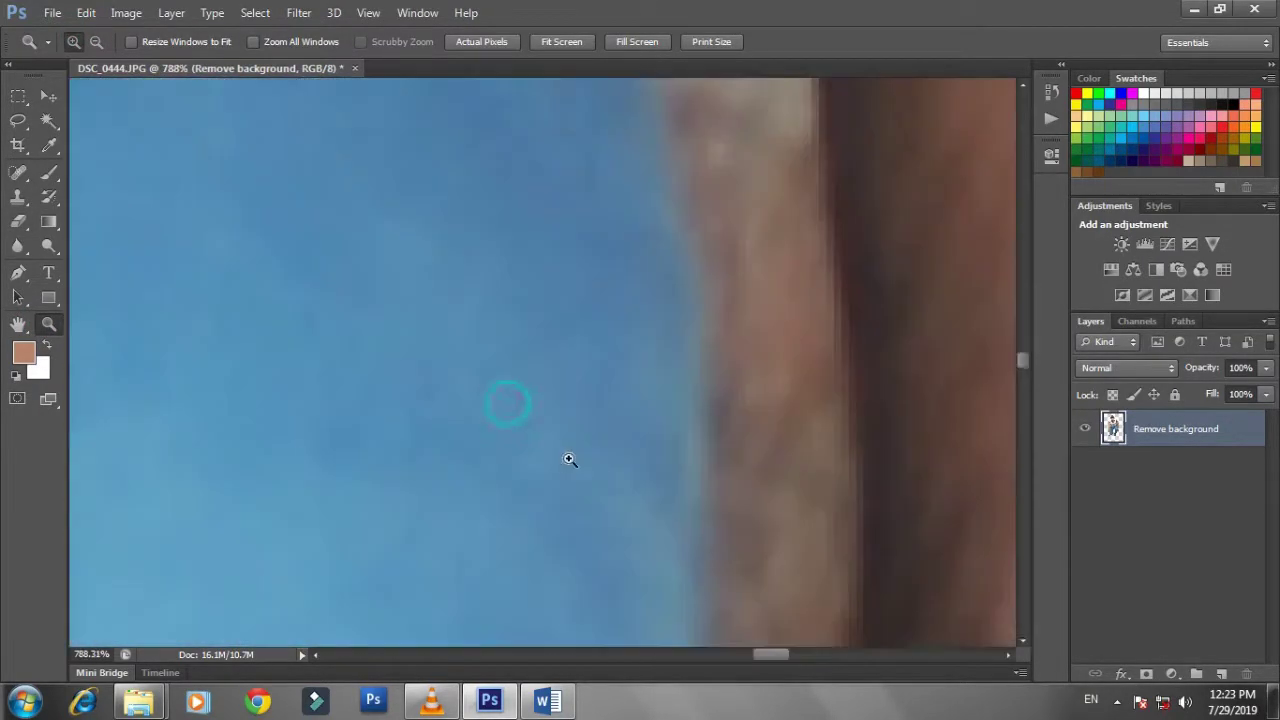
pyautogui.keyDown('alt'); pyautogui.click(614, 343); pyautogui.keyUp('alt')
# - Zoom out and trace a Pen path up the inner arm edge toward the armpit
pyautogui.keyDown('alt'); pyautogui.click(723, 386); pyautogui.keyUp('alt')
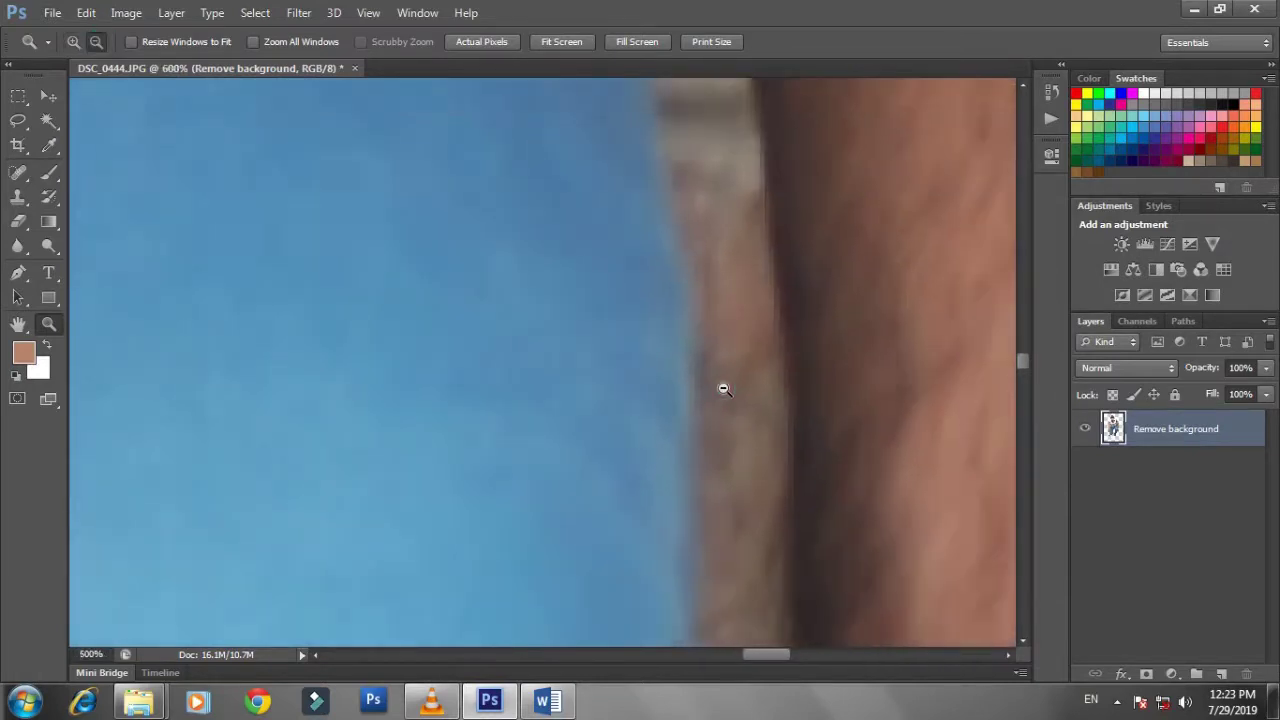
pyautogui.keyDown('alt'); pyautogui.click(723, 386); pyautogui.keyUp('alt')
pyautogui.keyDown('alt'); pyautogui.click(730, 377); pyautogui.keyUp('alt')
pyautogui.keyDown('alt'); pyautogui.click(736, 374); pyautogui.keyUp('alt')
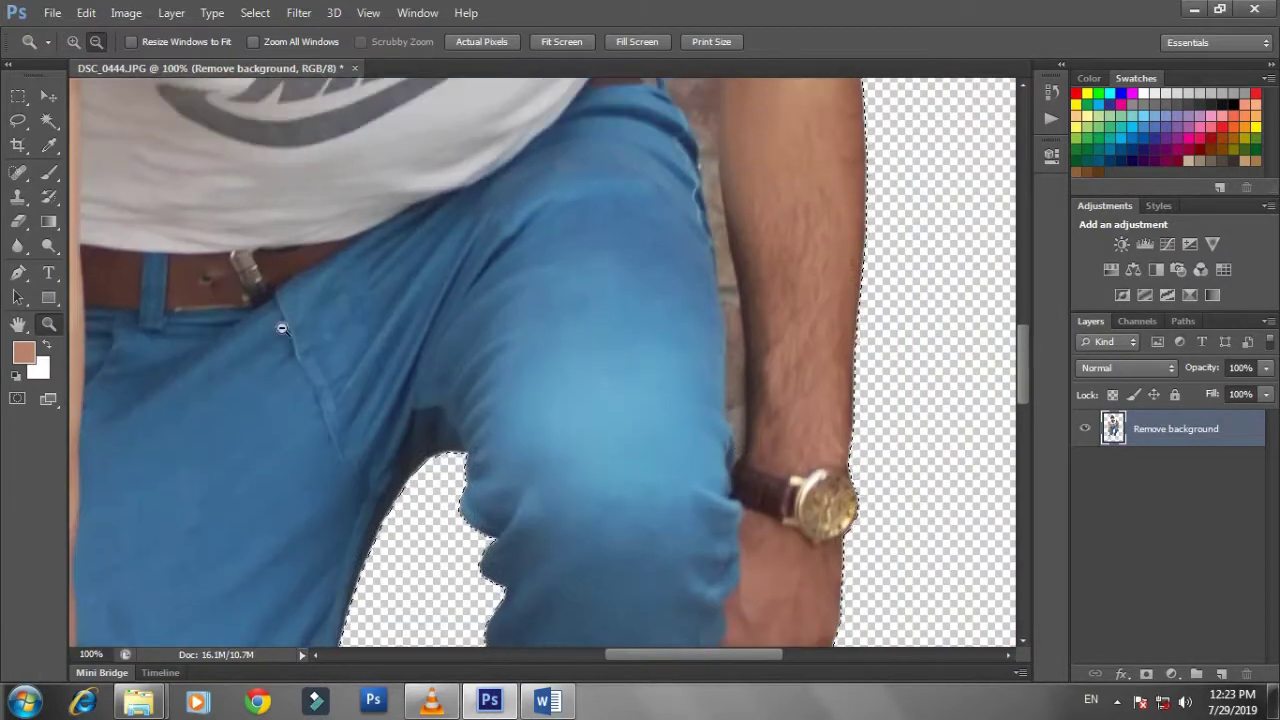
pyautogui.click(19, 273)
pyautogui.click(744, 455)
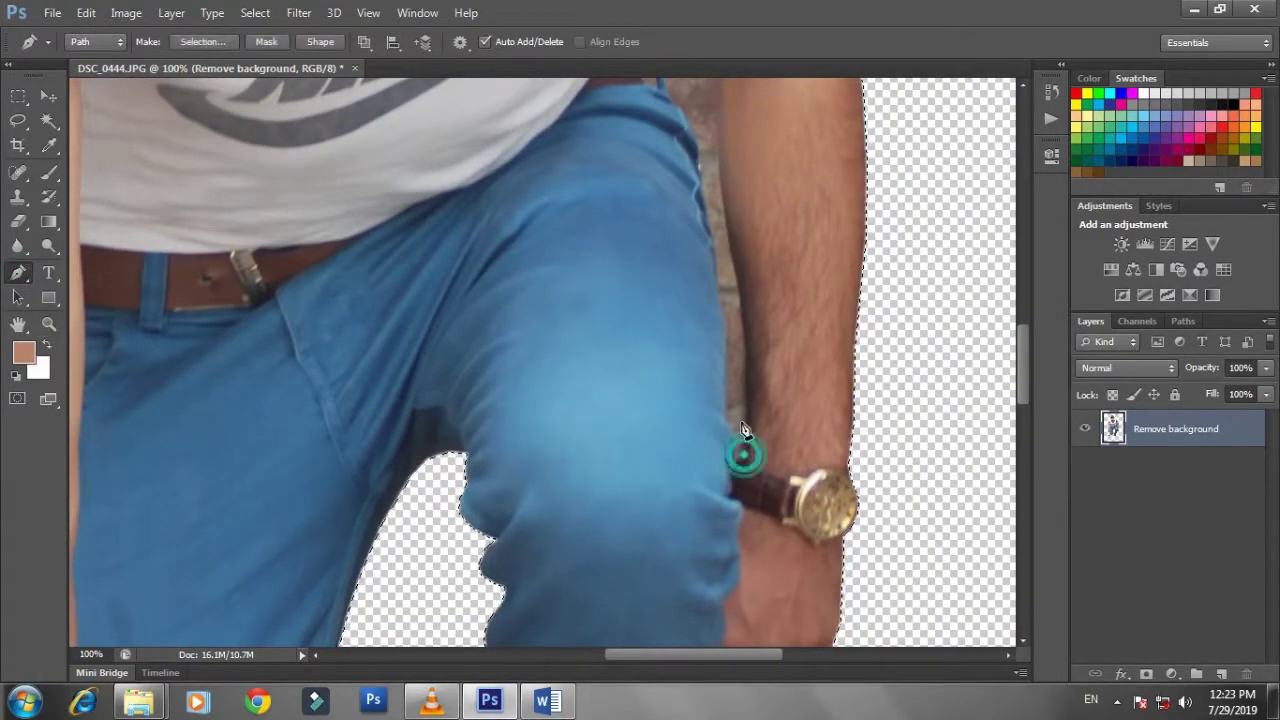
pyautogui.click(746, 420)
pyautogui.click(745, 381)
pyautogui.click(749, 352)
pyautogui.scroll(1, 750, 360)
pyautogui.click(737, 375)
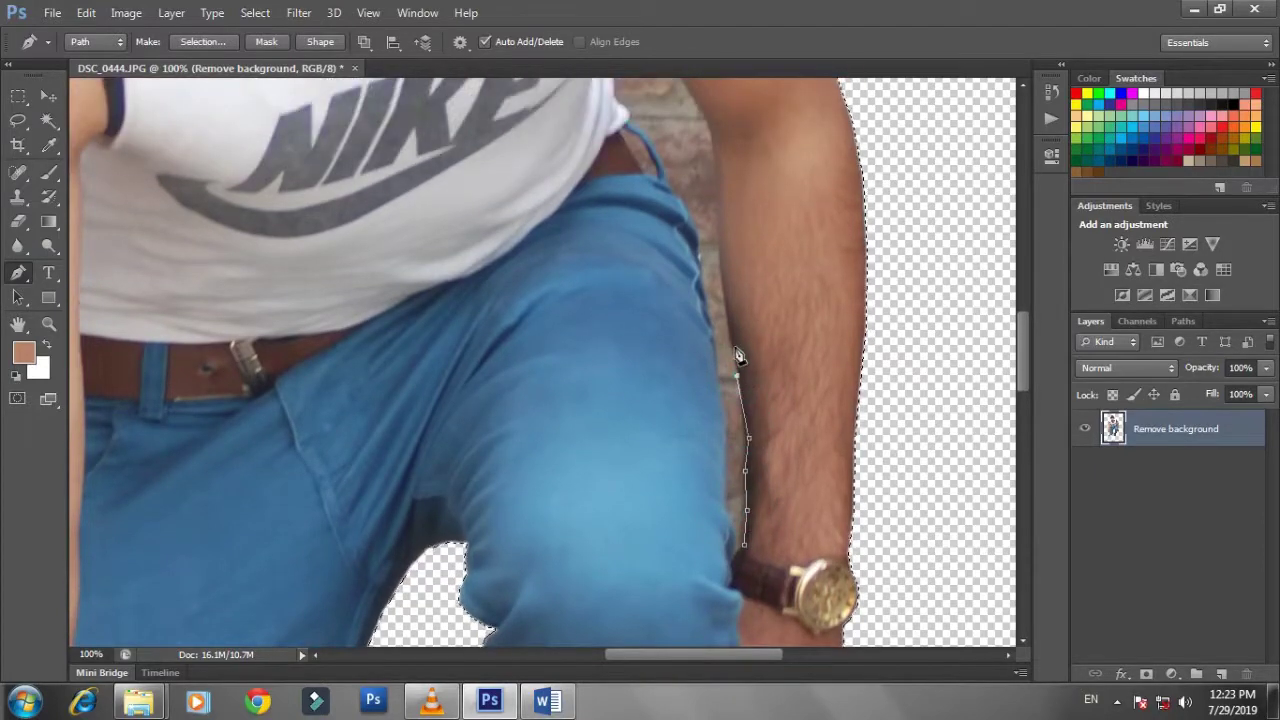
pyautogui.click(730, 345)
pyautogui.scroll(1, 730, 345)
pyautogui.click(722, 353)
pyautogui.click(719, 308)
pyautogui.scroll(1, 719, 310)
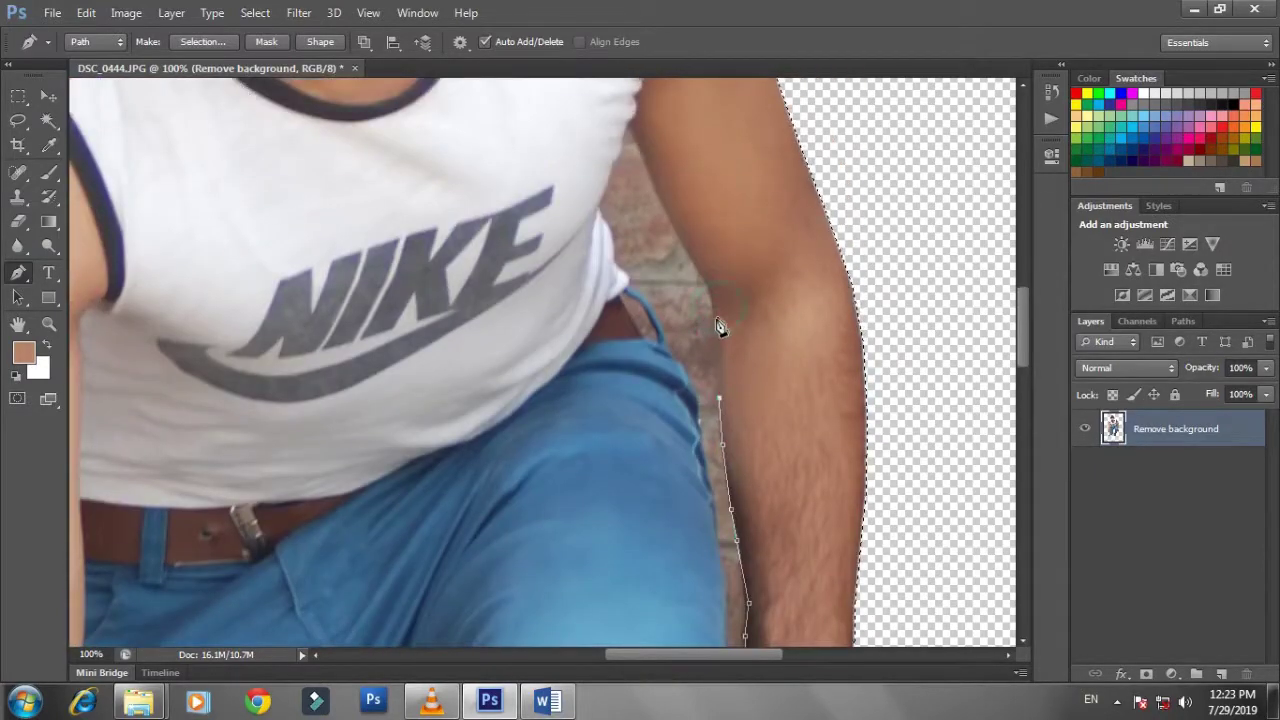
pyautogui.click(714, 325)
pyautogui.click(707, 281)
pyautogui.click(697, 266)
pyautogui.scroll(1, 697, 266)
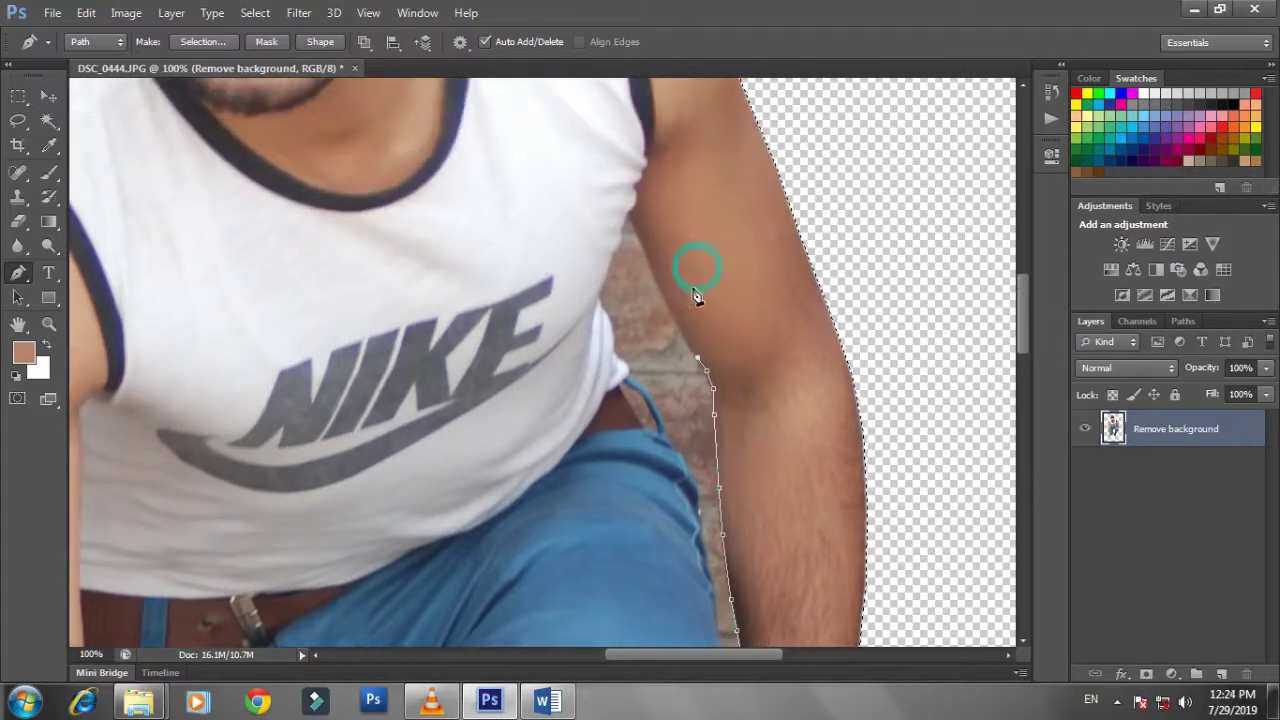
# - Continue the path down the shirt and jeans edges, closing it at the start
pyautogui.click(667, 303)
pyautogui.click(650, 268)
pyautogui.click(637, 228)
pyautogui.click(622, 228)
pyautogui.click(606, 271)
pyautogui.click(600, 295)
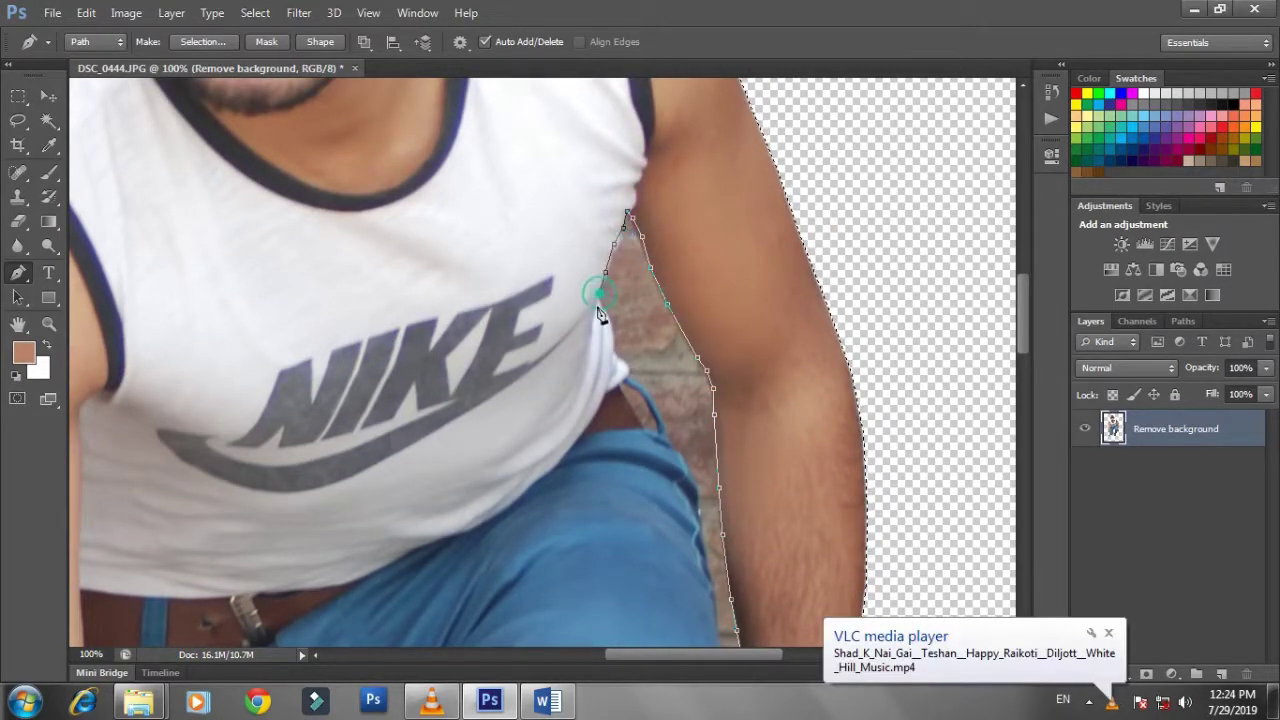
pyautogui.click(606, 326)
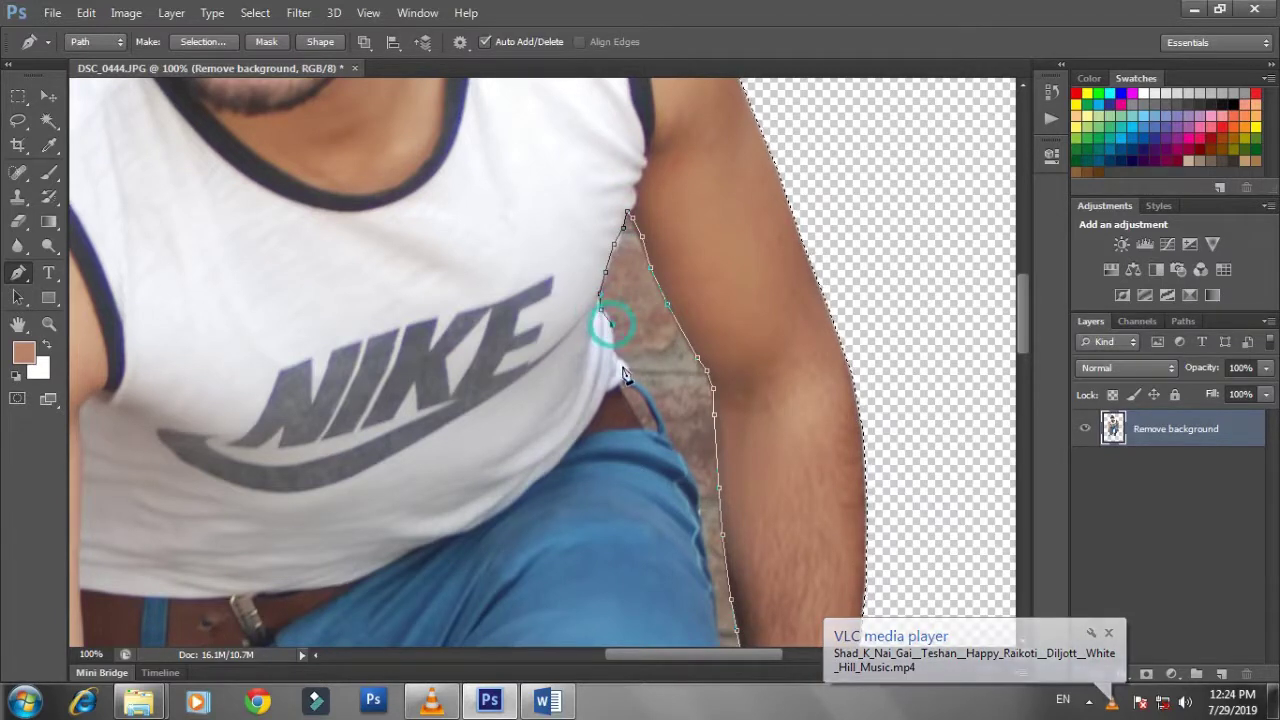
pyautogui.click(613, 348)
pyautogui.click(624, 358)
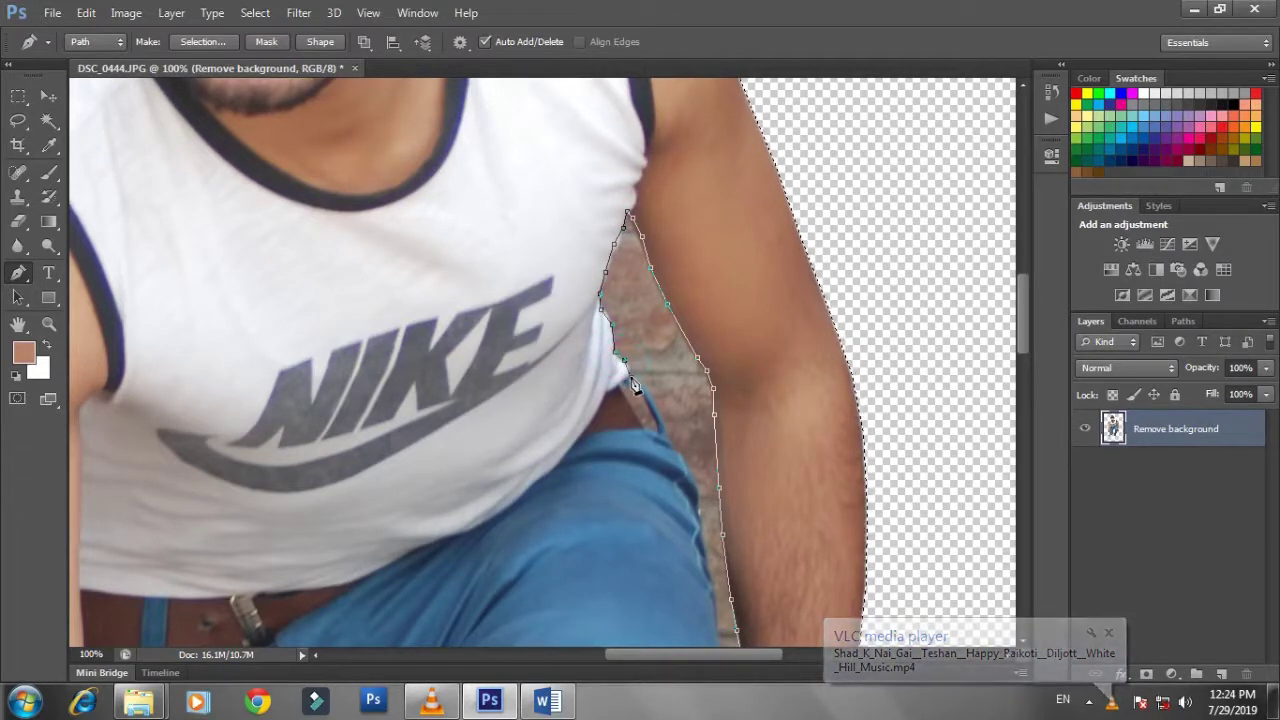
pyautogui.click(639, 382)
pyautogui.scroll(-2, 656, 404)
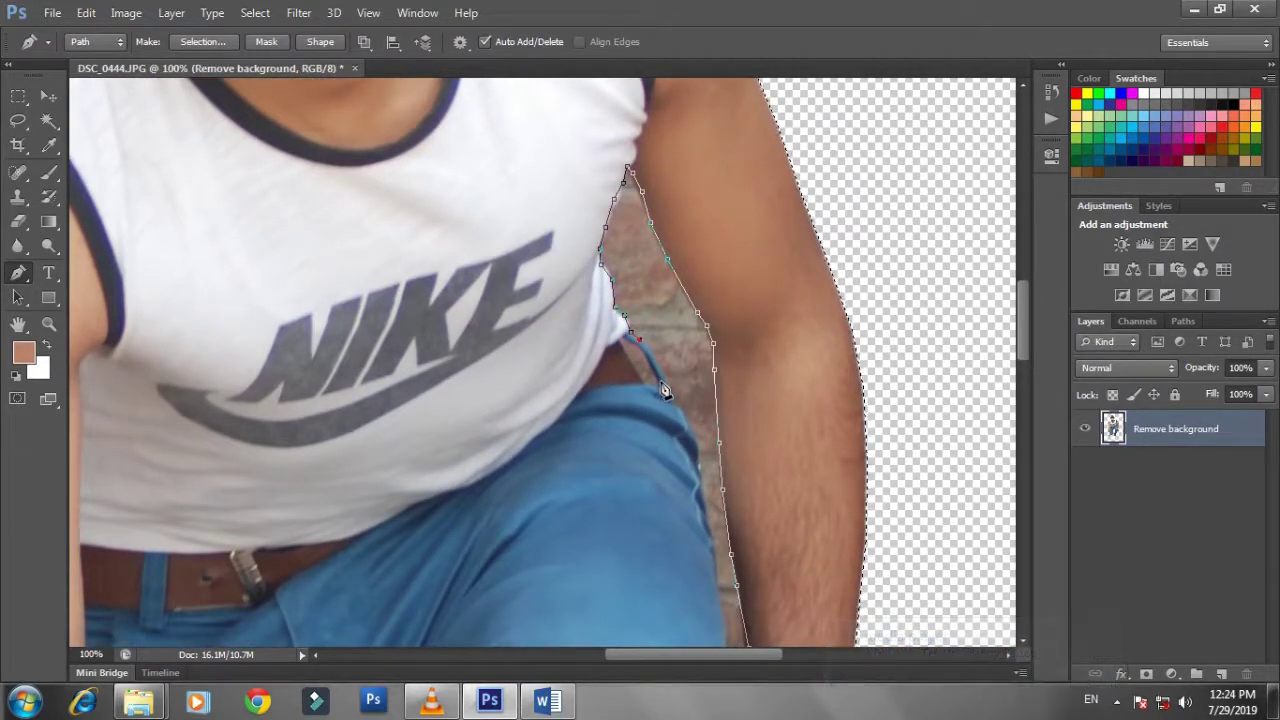
pyautogui.click(660, 382)
pyautogui.click(680, 411)
pyautogui.click(688, 432)
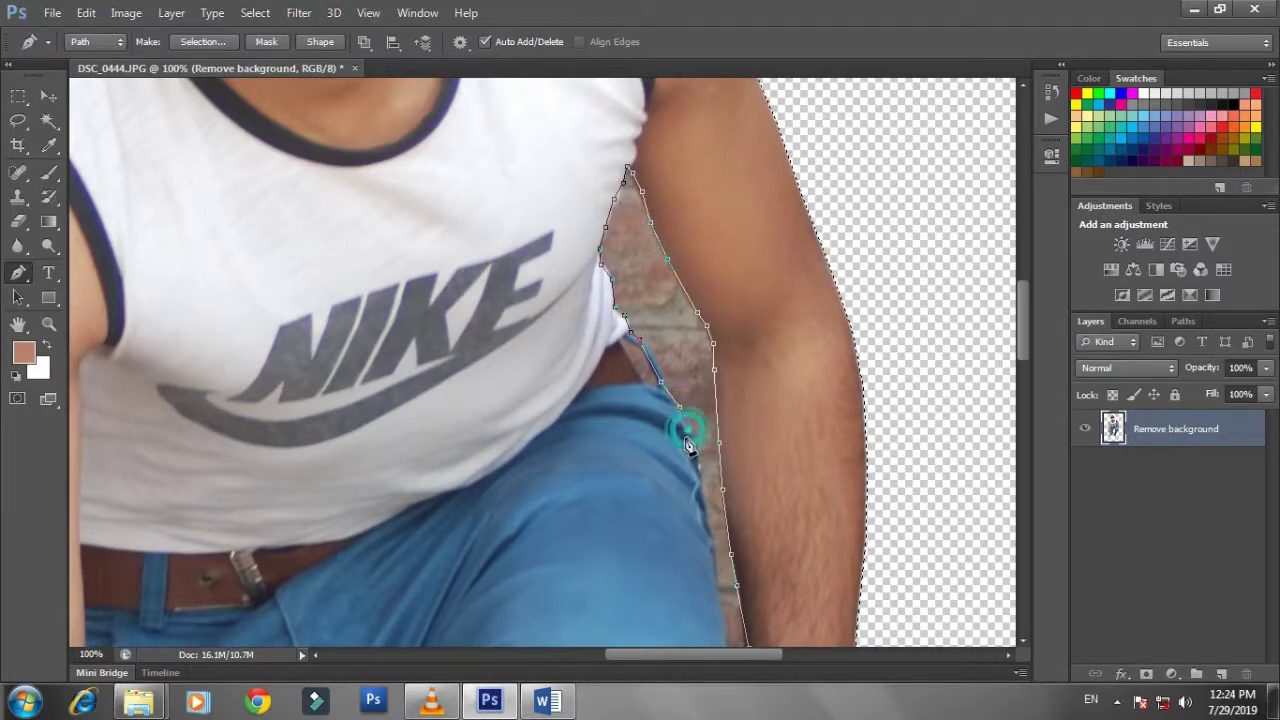
pyautogui.scroll(-2, 690, 425)
pyautogui.scroll(-2, 705, 420)
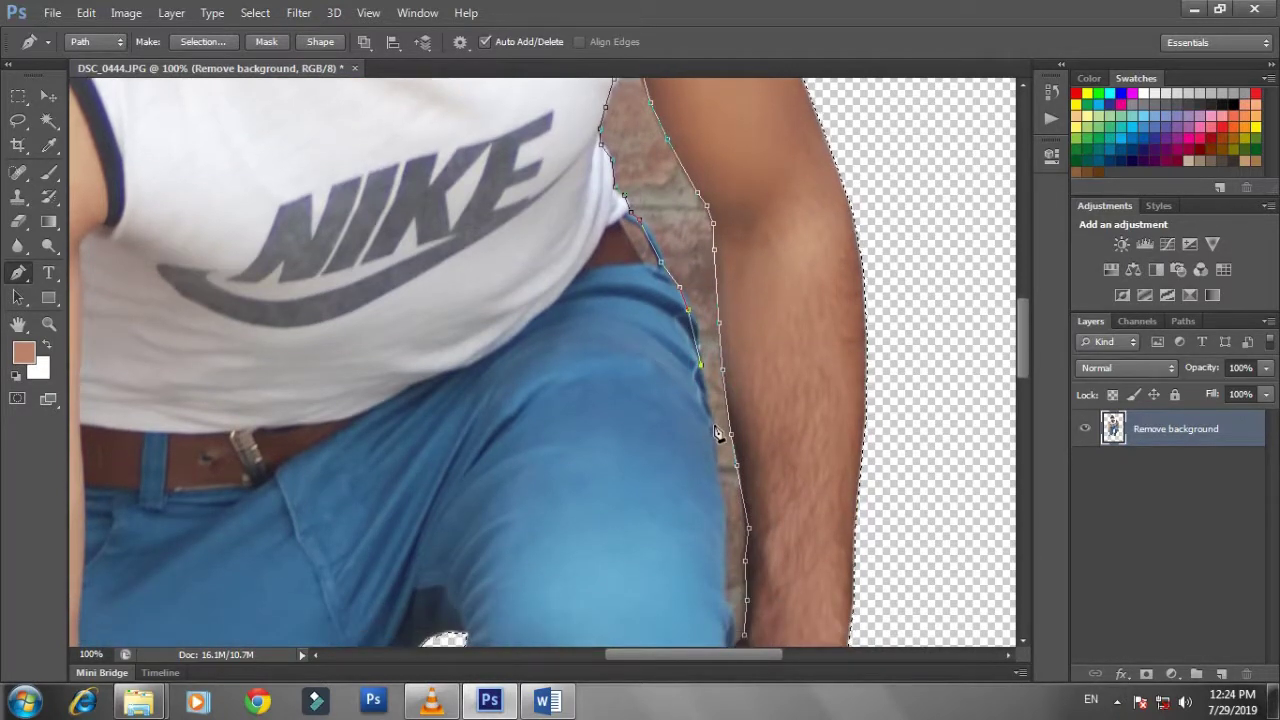
pyautogui.click(713, 426)
pyautogui.scroll(-2, 716, 430)
pyautogui.click(718, 432)
pyautogui.scroll(-2, 720, 435)
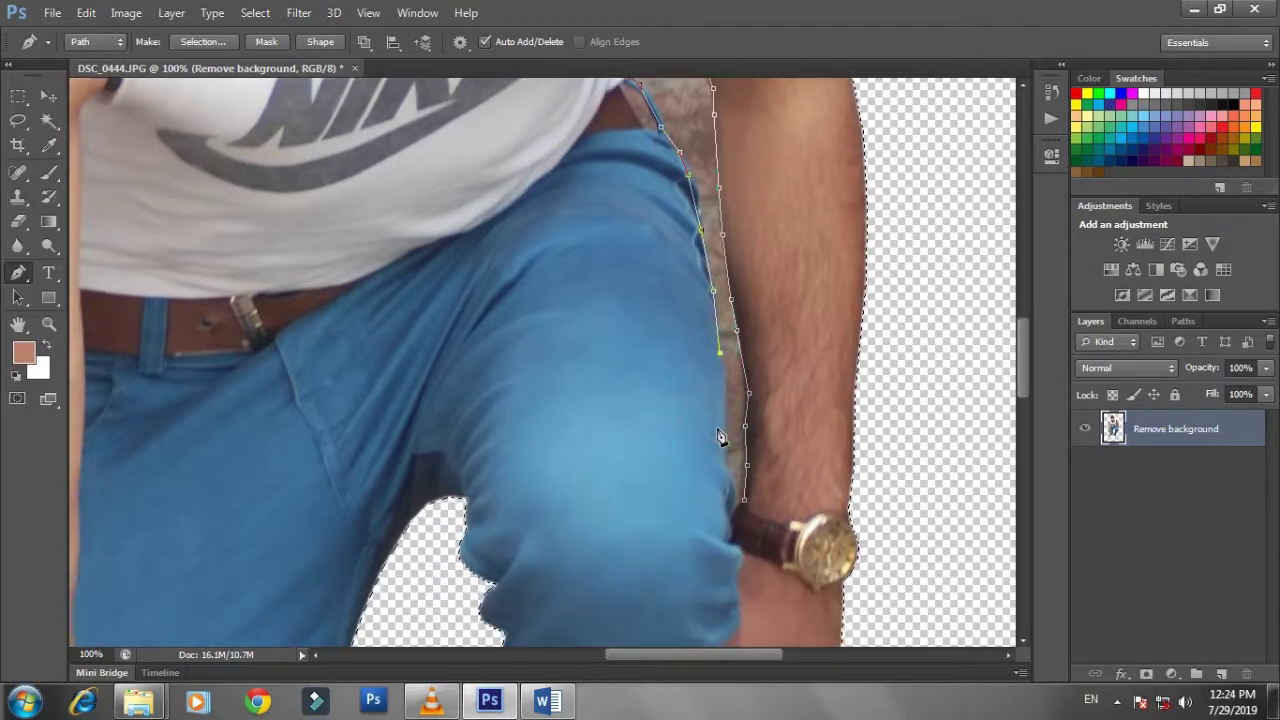
pyautogui.scroll(-2, 722, 447)
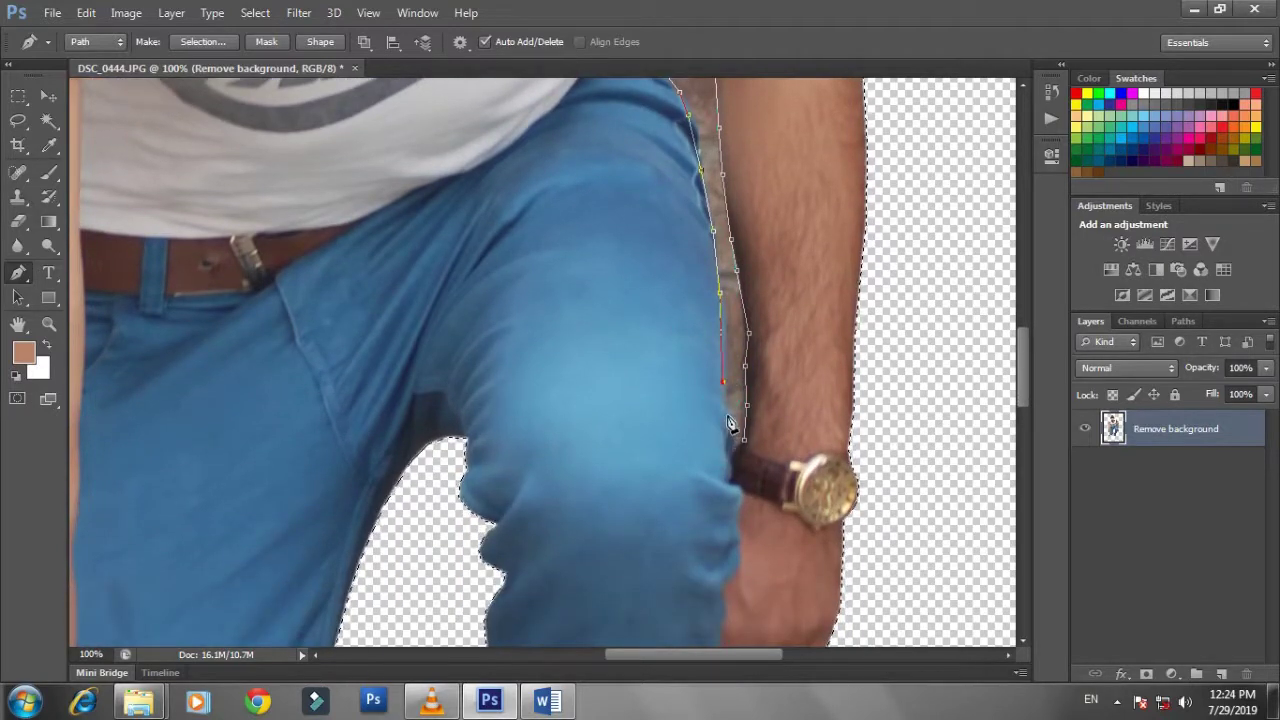
pyautogui.click(733, 430)
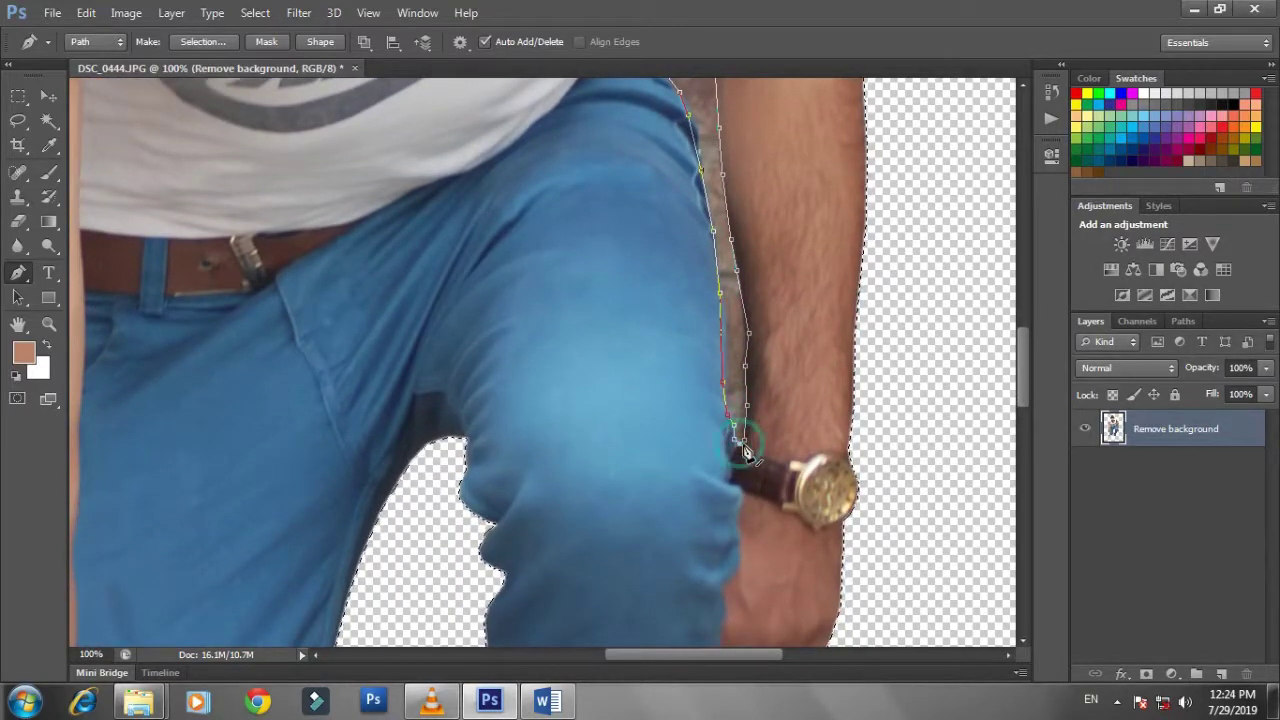
pyautogui.click(746, 445)
# - Convert the closed path into a selection and fit the image on screen
pyautogui.rightClick(744, 386)
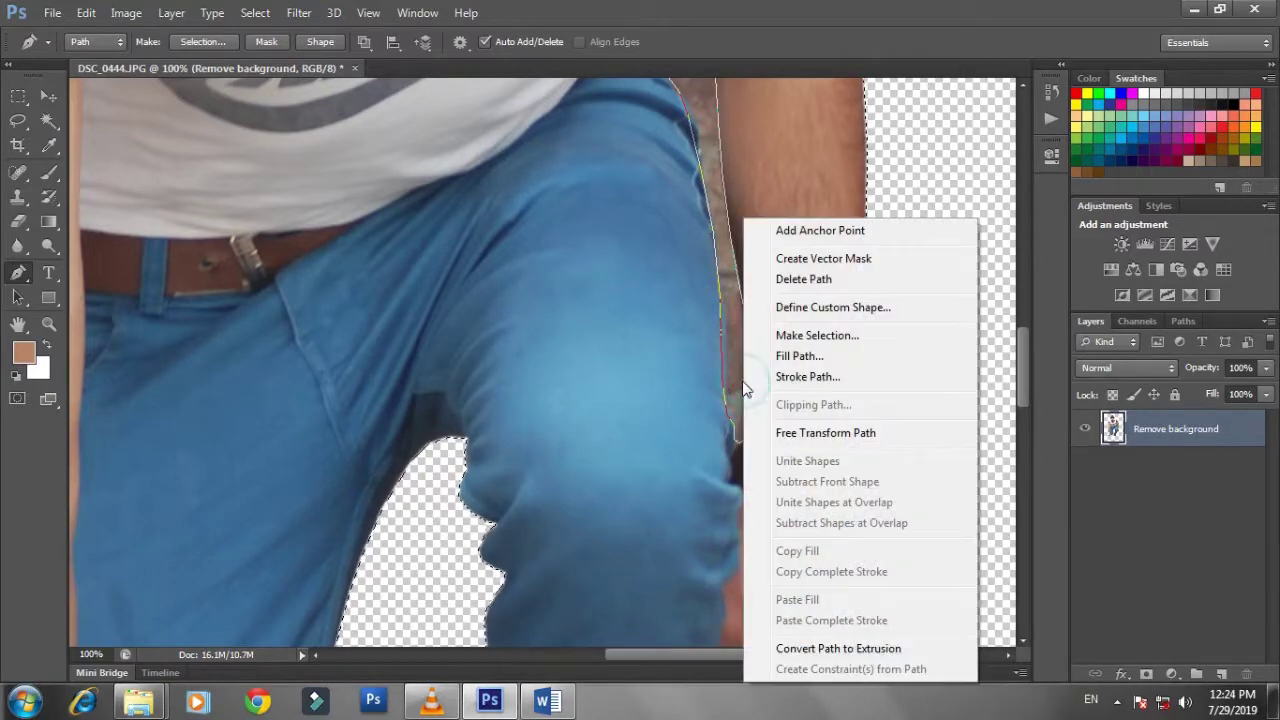
pyautogui.click(780, 335)
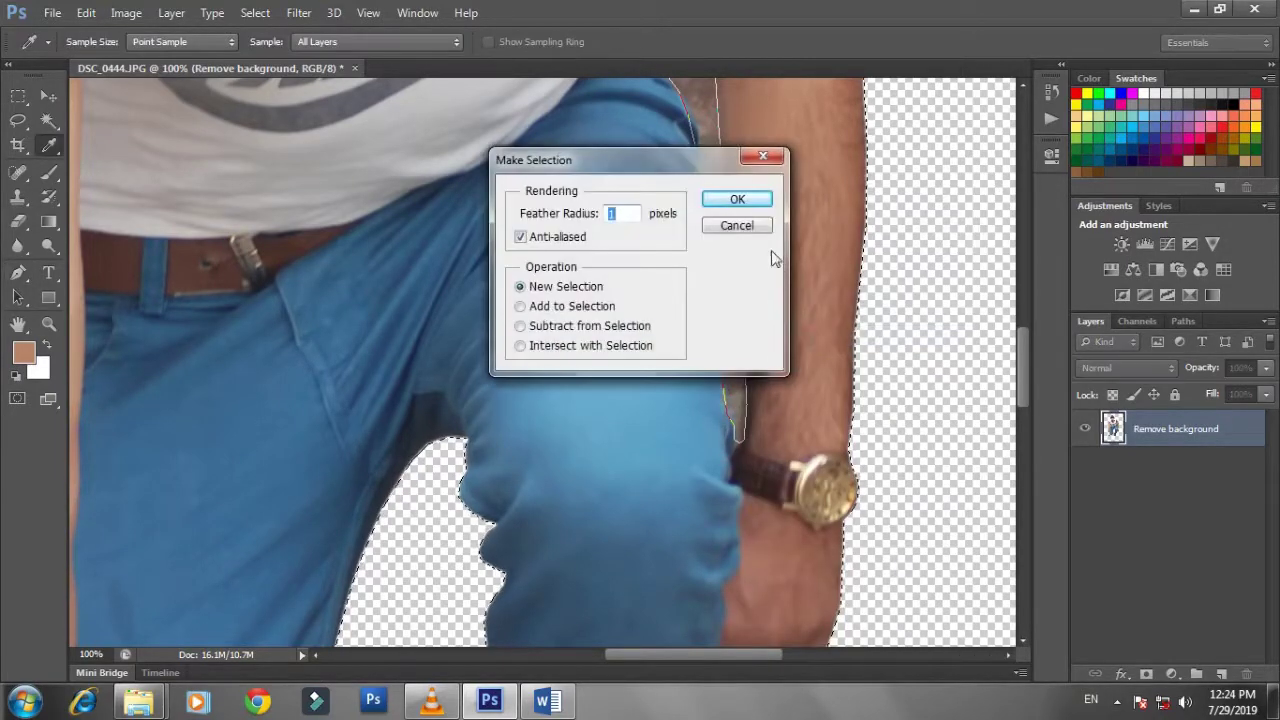
pyautogui.click(748, 198)
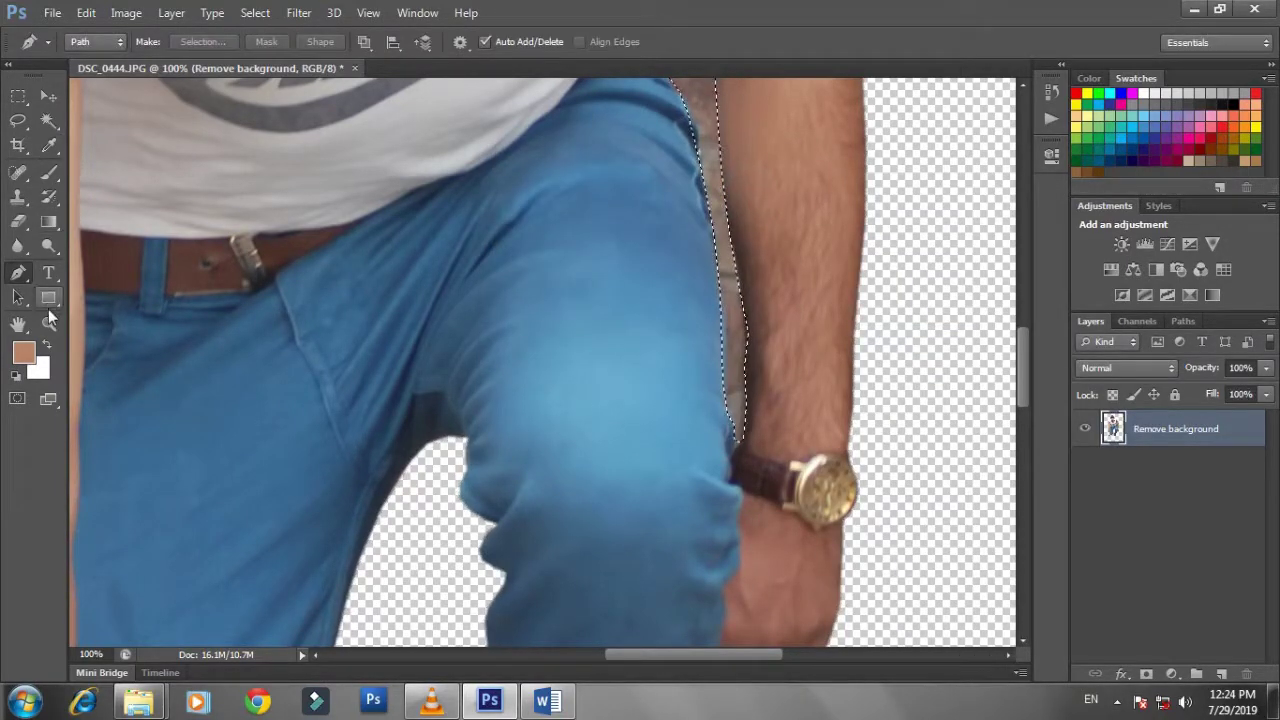
pyautogui.click(48, 325)
pyautogui.click(556, 41)
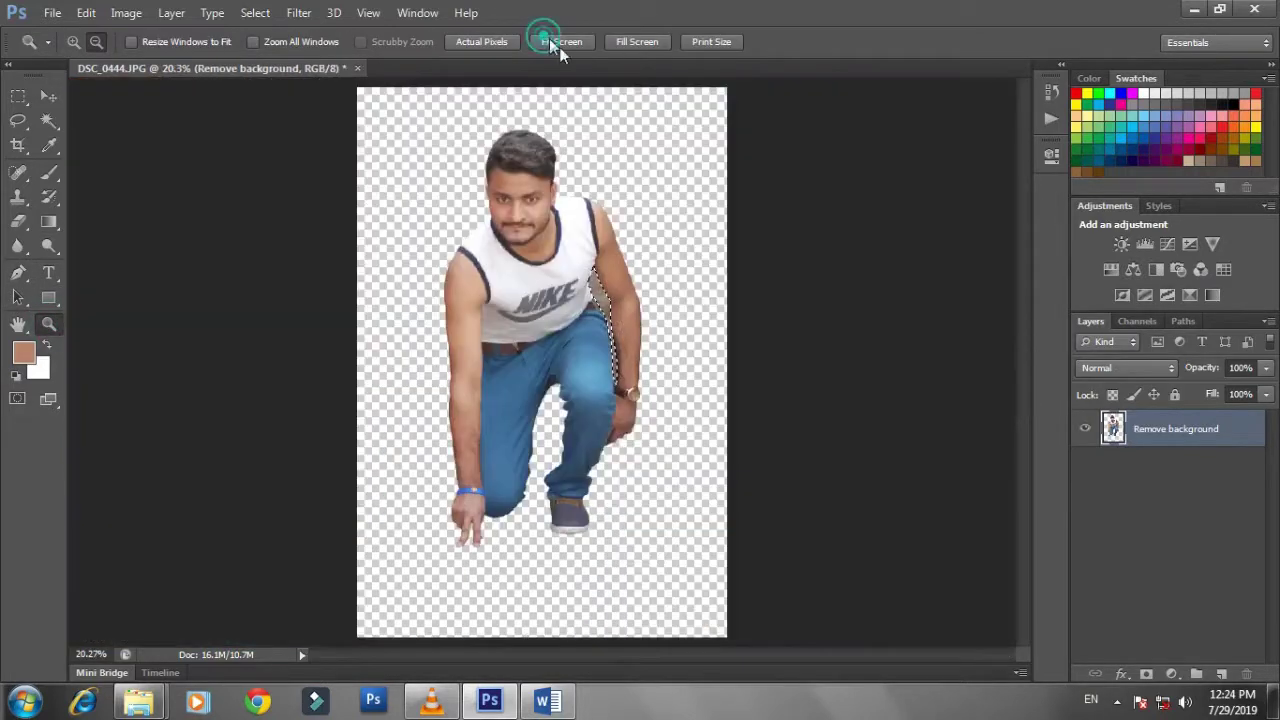
# - Clear the current selection and open The Hero Editing Background image
pyautogui.click(18, 97)
pyautogui.click(206, 191)
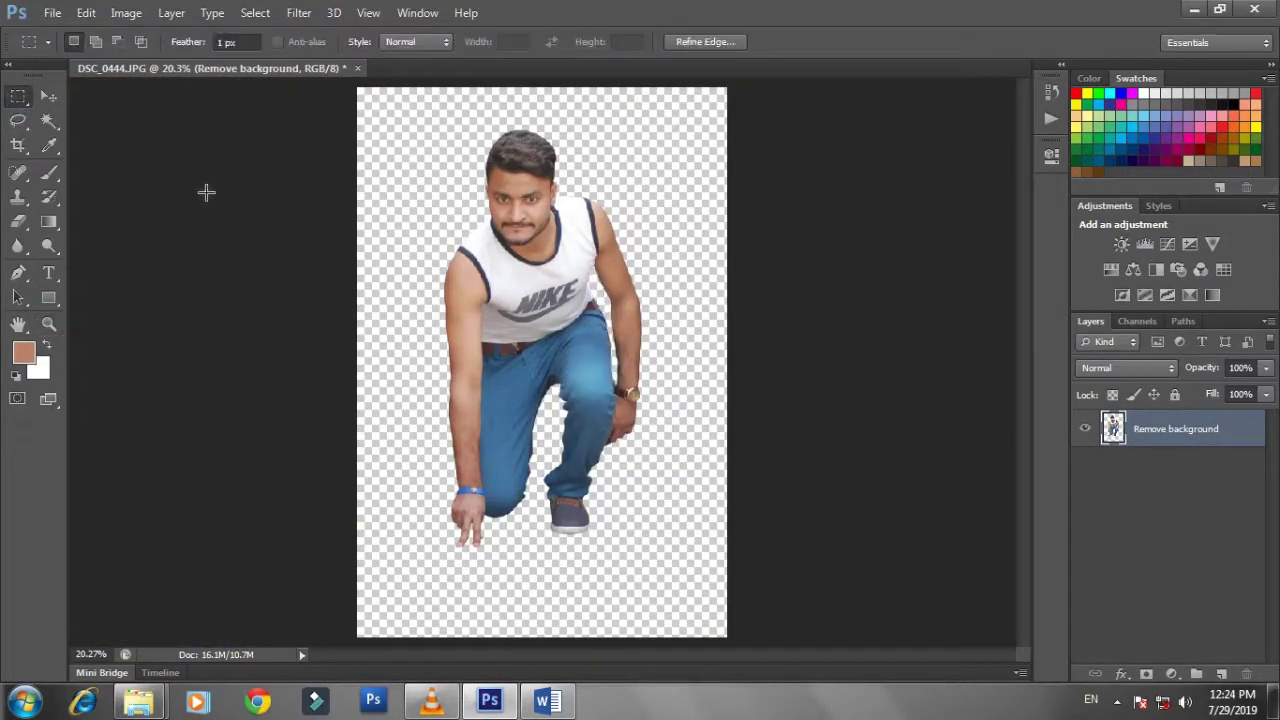
pyautogui.click(52, 13)
pyautogui.click(177, 52)
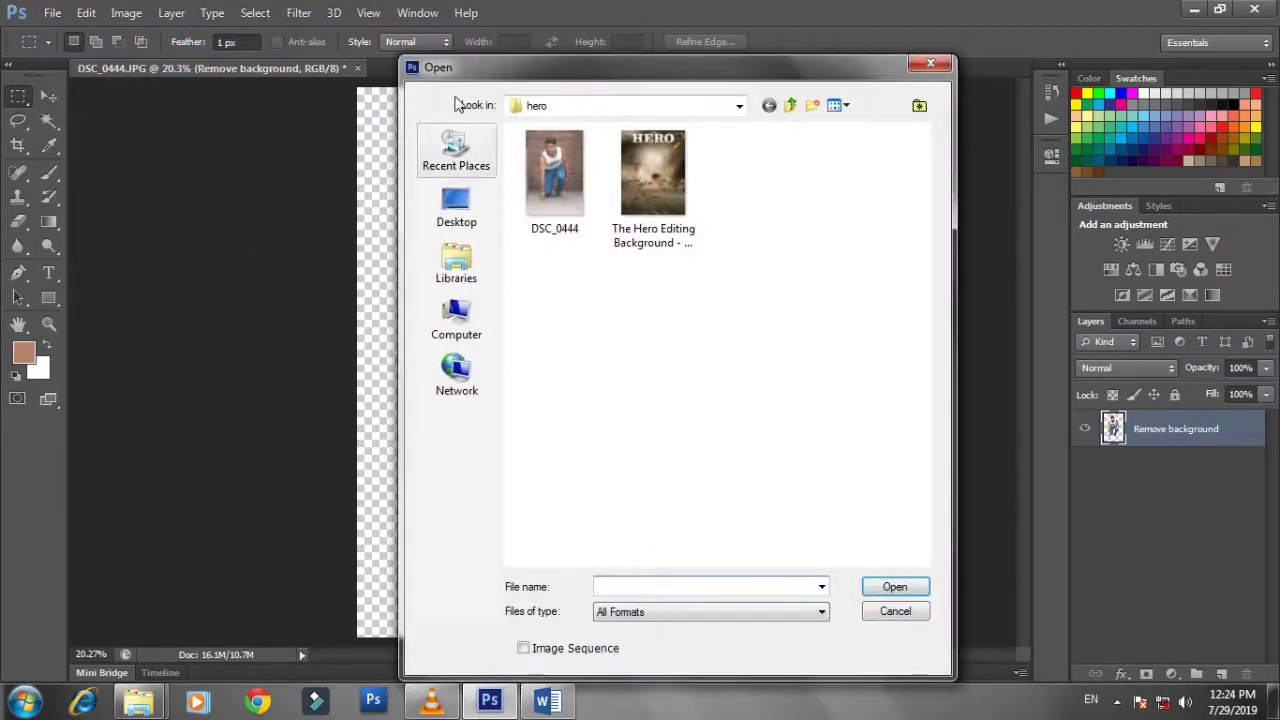
pyautogui.click(653, 175)
pyautogui.click(922, 586)
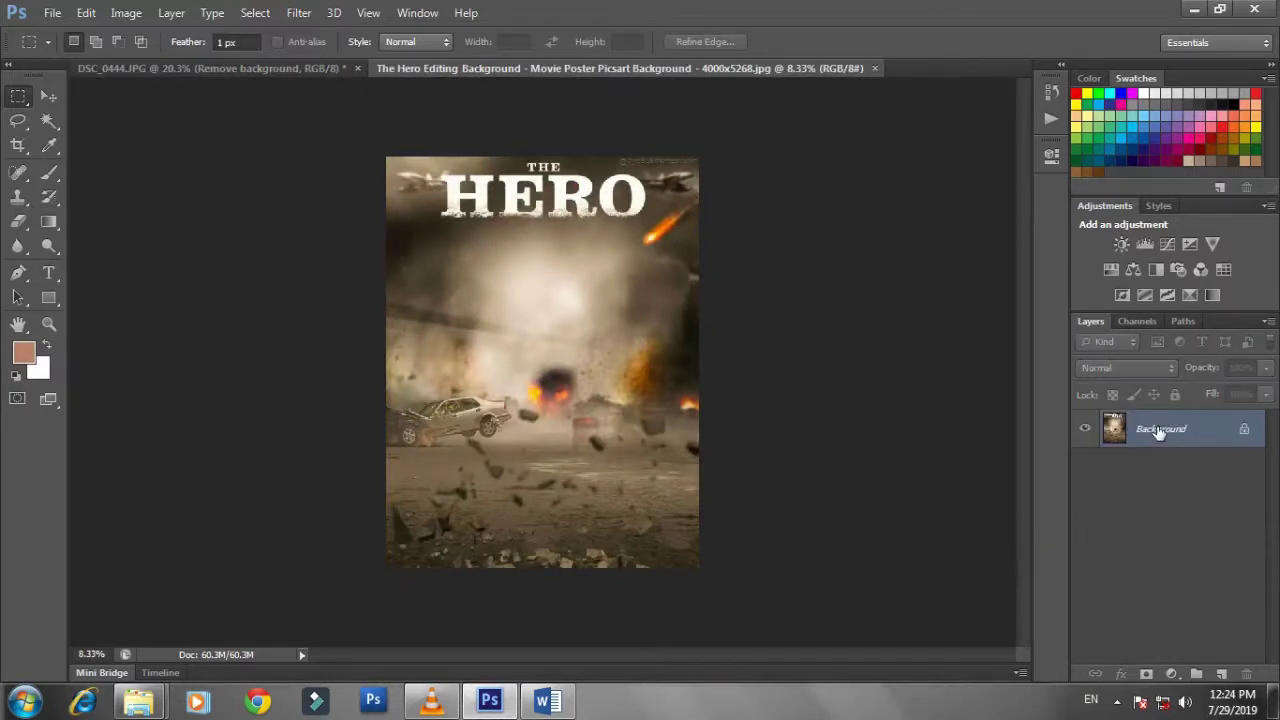
# - Convert the poster's locked Background into a layer named 'Hero Movie Poster'
pyautogui.doubleClick(1159, 430)
pyautogui.moveTo(588, 221); pyautogui.dragTo(483, 229)
pyautogui.write('Hero Movie Poster')
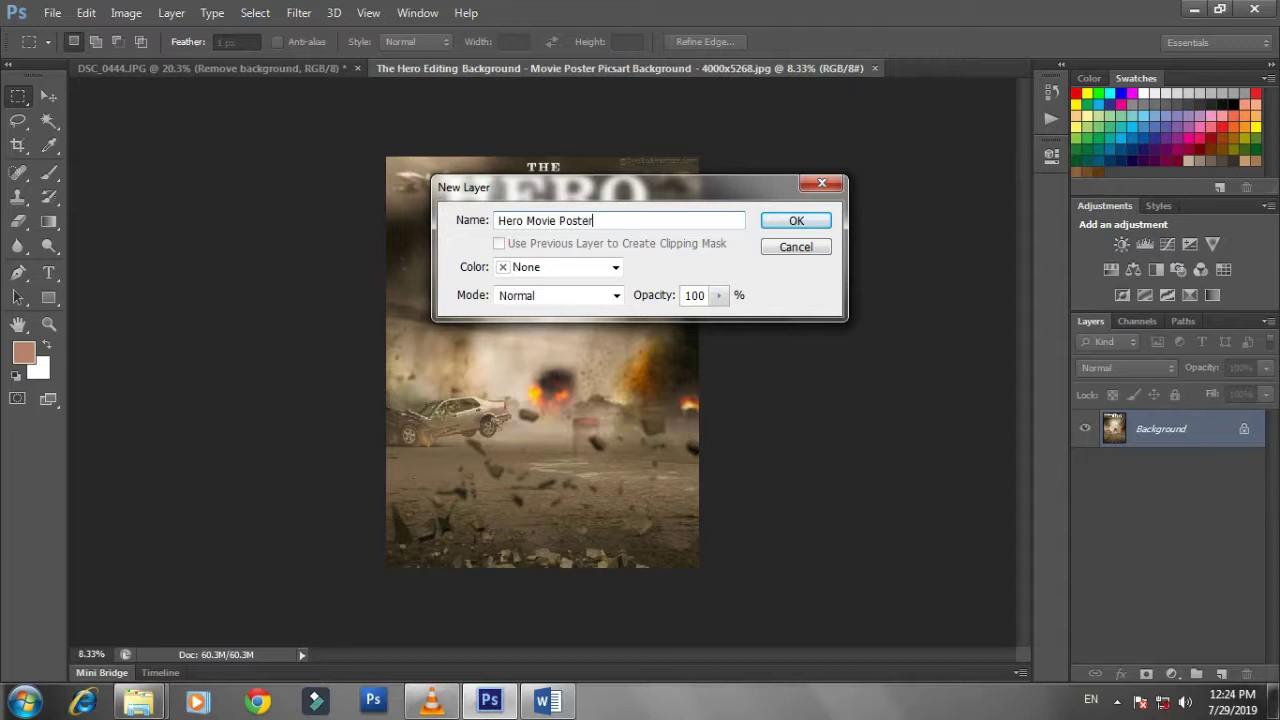
pyautogui.press('Return')
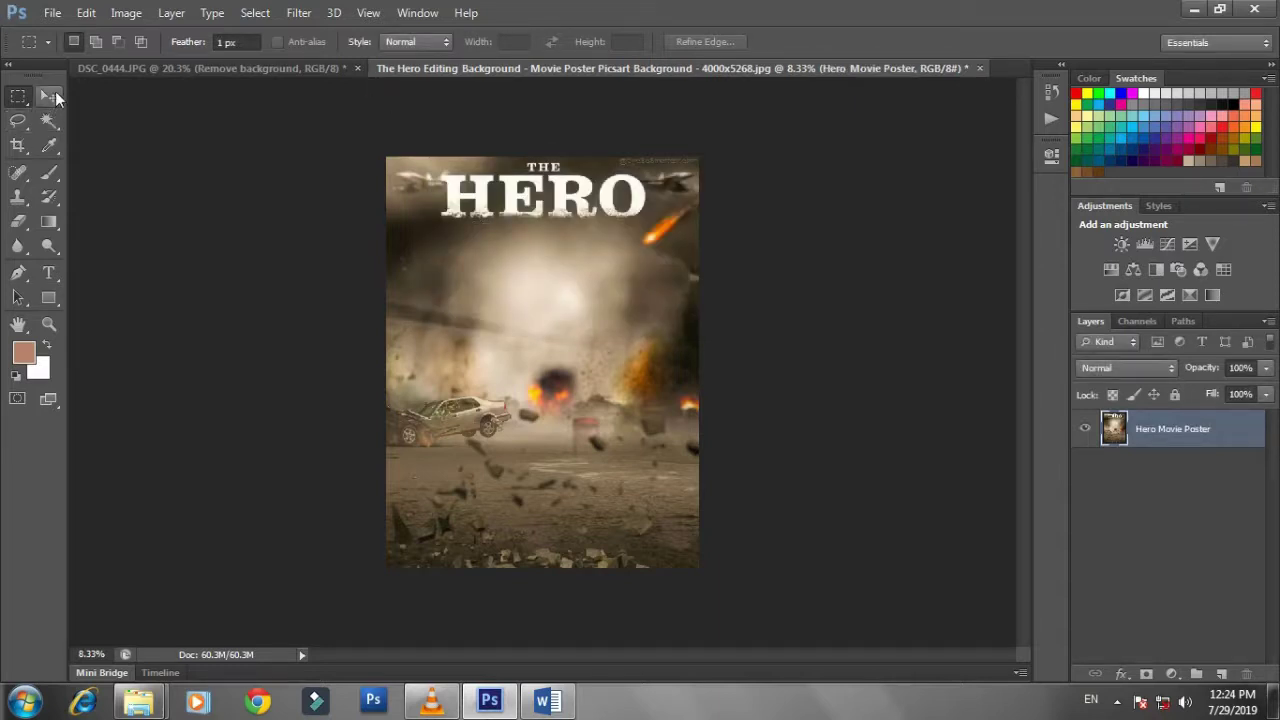
pyautogui.click(48, 96)
# - Bring the poster into the man's photo and scale it to fit the canvas
pyautogui.moveTo(561, 70); pyautogui.dragTo(521, 177)
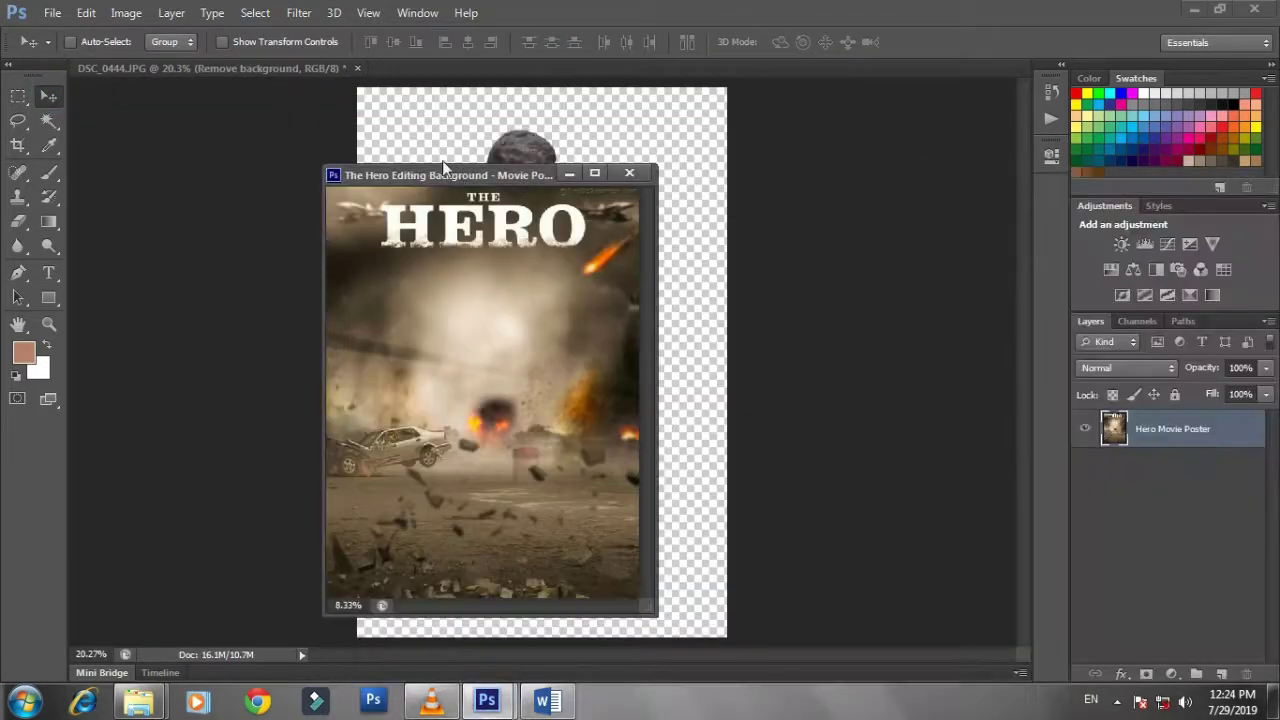
pyautogui.moveTo(475, 265)
pyautogui.mouseDown()
pyautogui.moveTo(646, 145)
pyautogui.moveTo(551, 360)
pyautogui.moveTo(602, 342)
pyautogui.mouseUp()
pyautogui.click(576, 174)
pyautogui.hotkey('ctrl', 't')
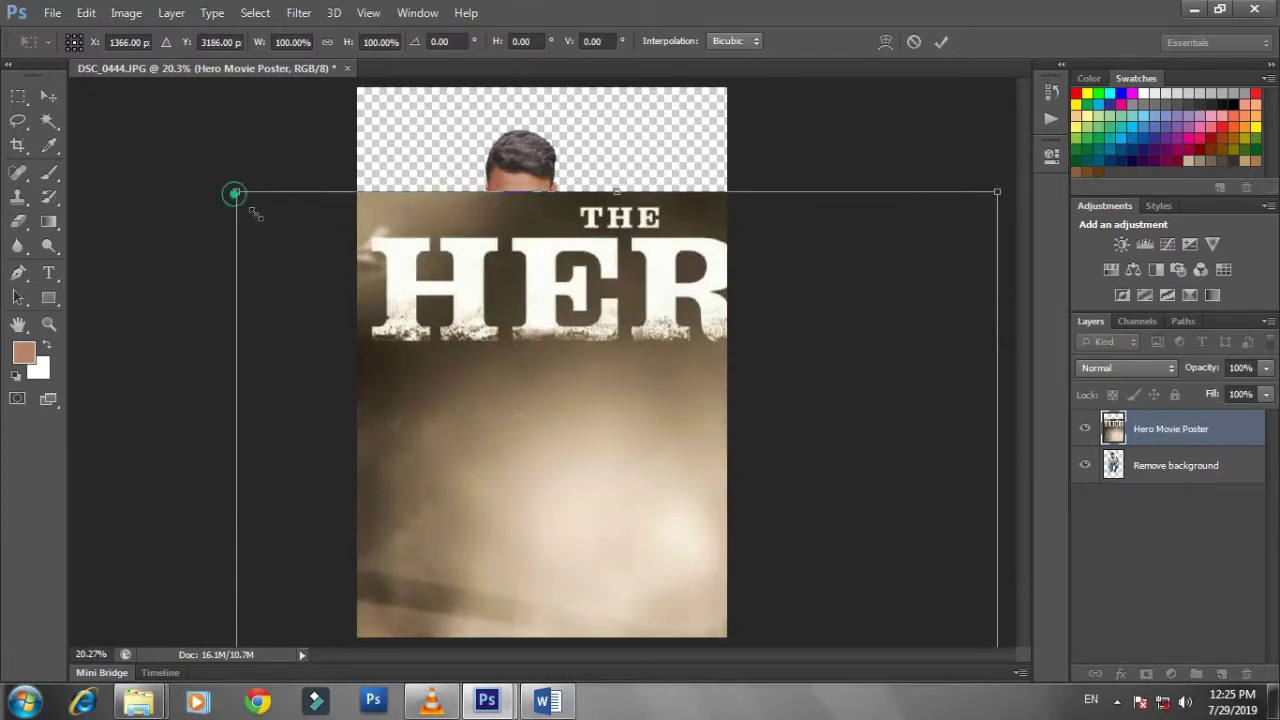
pyautogui.moveTo(234, 193); pyautogui.dragTo(366, 360)
pyautogui.moveTo(563, 551); pyautogui.dragTo(509, 225)
pyautogui.press('Return')
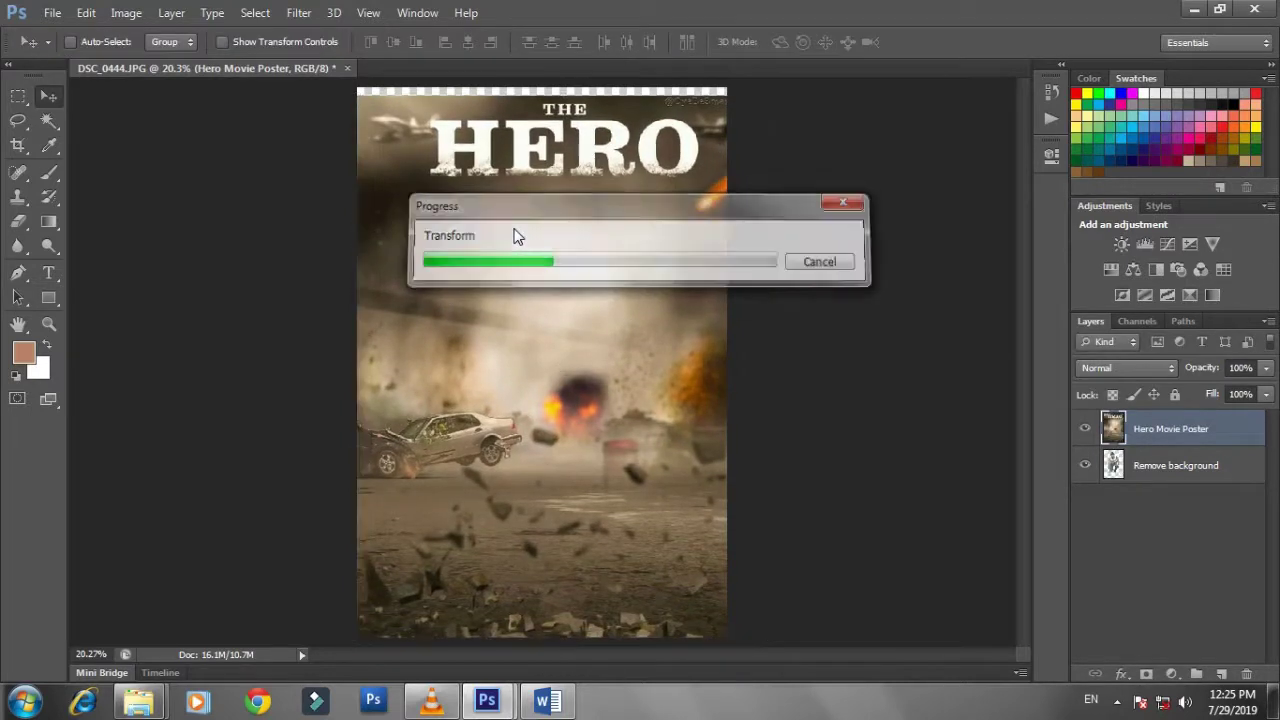
# - Put the poster beneath the man, enlarge it, and shift it down so THE shows above HERO
pyautogui.moveTo(1124, 429); pyautogui.dragTo(1152, 520)
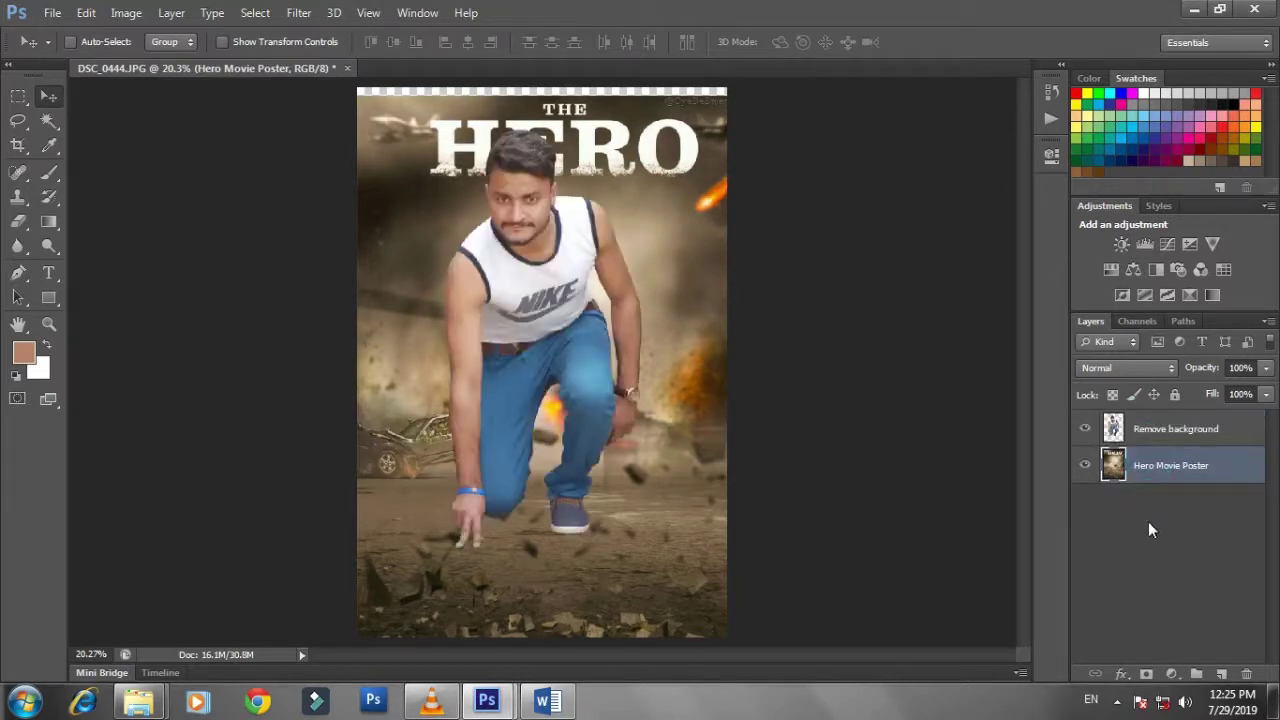
pyautogui.moveTo(643, 177); pyautogui.dragTo(632, 168)
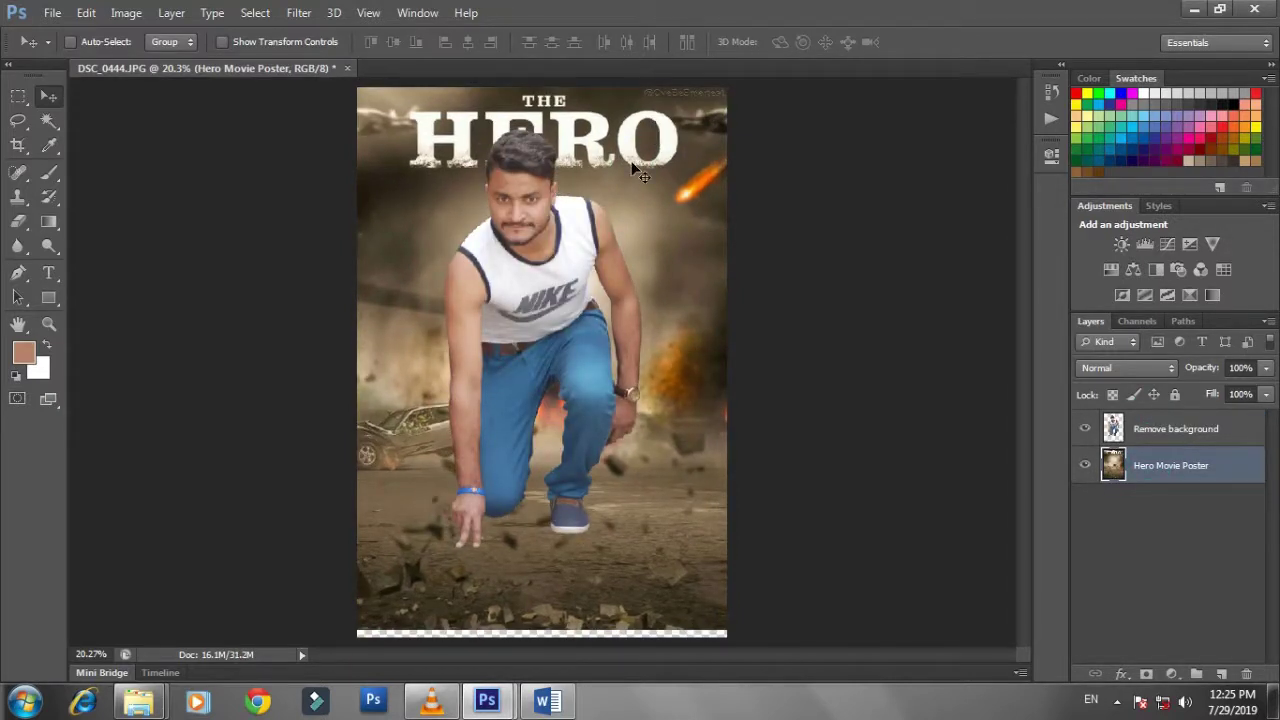
pyautogui.hotkey('ctrl', 't')
pyautogui.moveTo(749, 631); pyautogui.dragTo(840, 650)
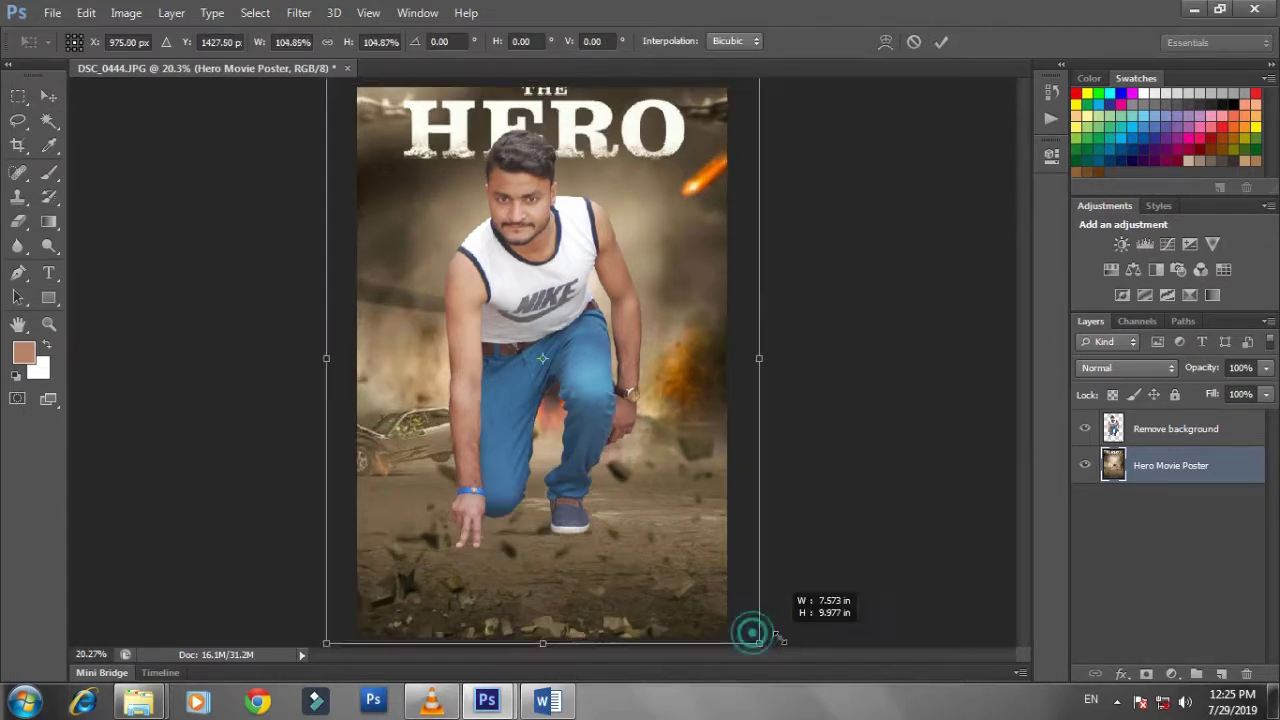
pyautogui.press('Return')
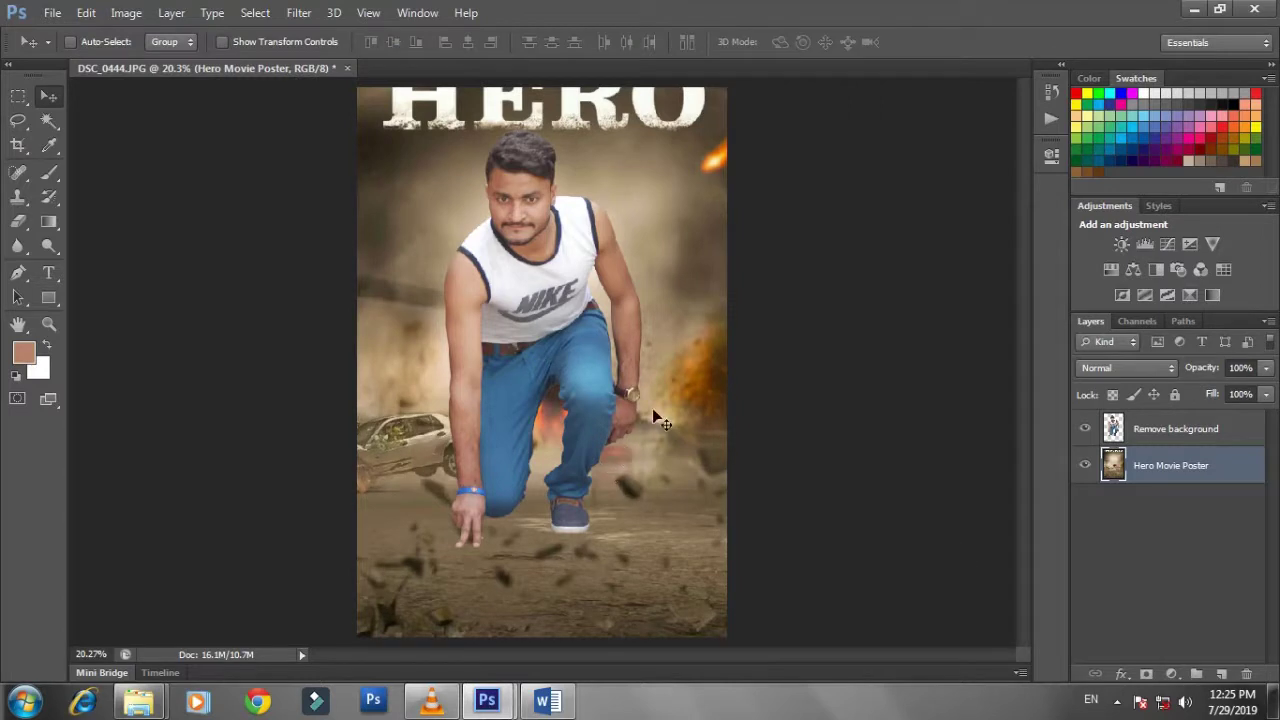
pyautogui.moveTo(657, 447); pyautogui.dragTo(657, 492)
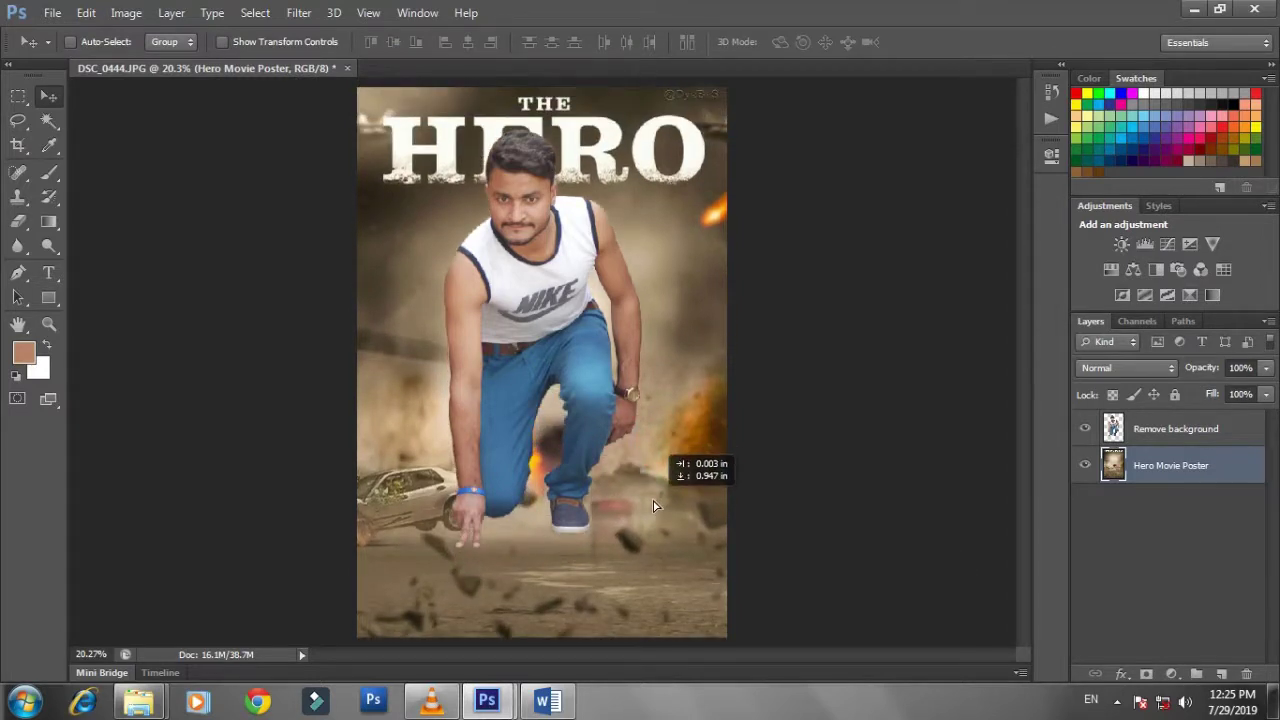
# - Select the Remove background layer and drag the man lower, fine-tuning with arrow-key nudges
pyautogui.click(1184, 441)
pyautogui.rightClick(590, 331)
pyautogui.click(620, 343)
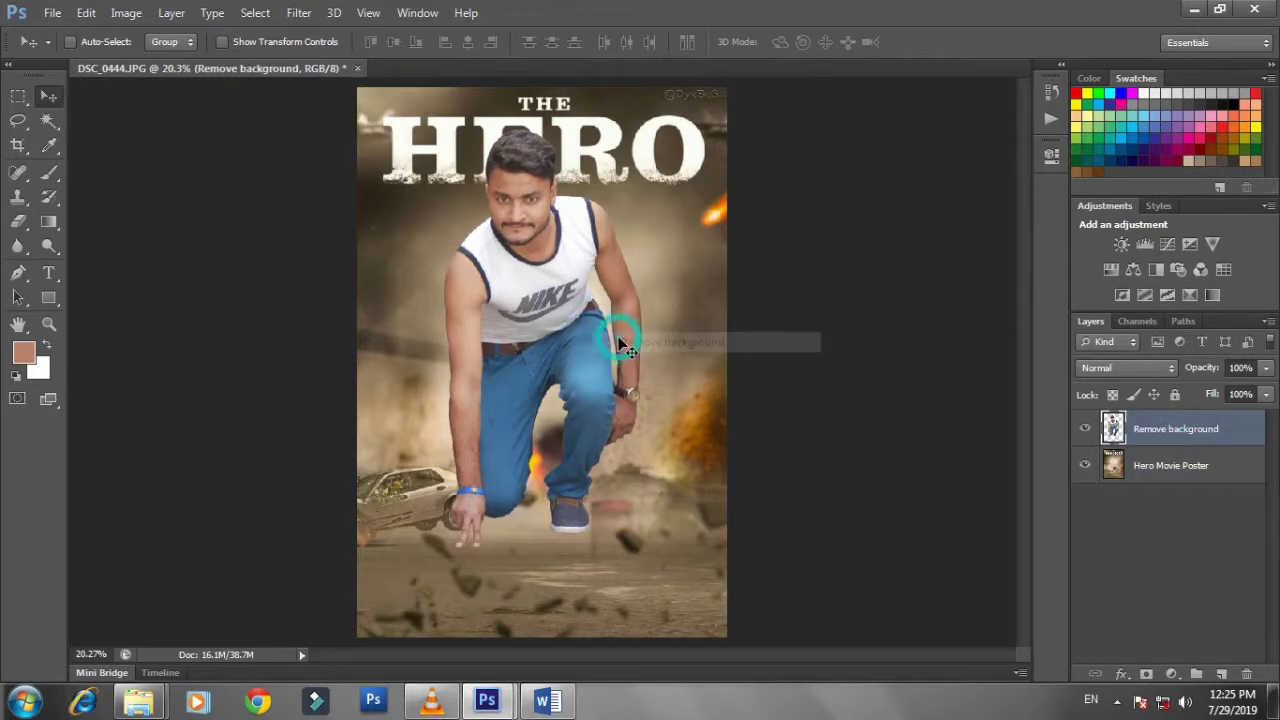
pyautogui.moveTo(541, 296); pyautogui.dragTo(536, 382)
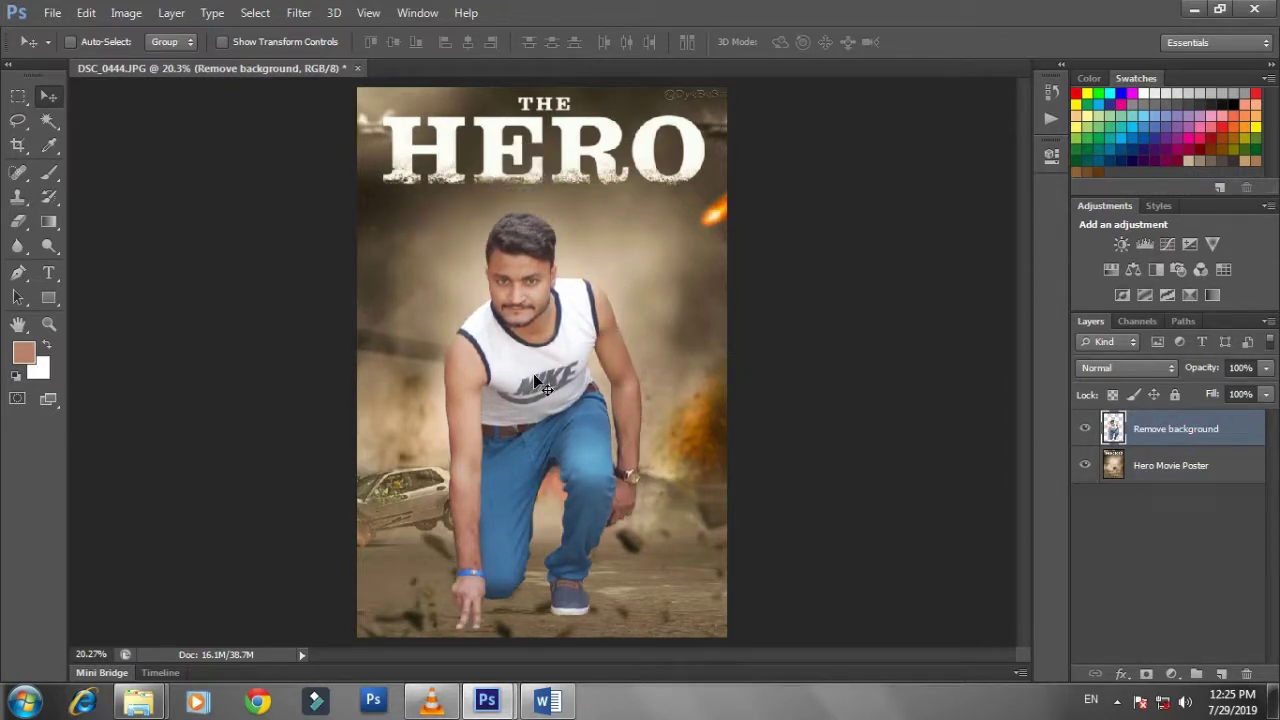
pyautogui.press('Right')
pyautogui.press('Right')
pyautogui.press('Right')
pyautogui.press('Right')
pyautogui.press('Right')
pyautogui.press('Right')
pyautogui.press('Right')
pyautogui.press('Right')
pyautogui.press('Right')
pyautogui.press('Right')
pyautogui.press('Right')
pyautogui.press('Right')
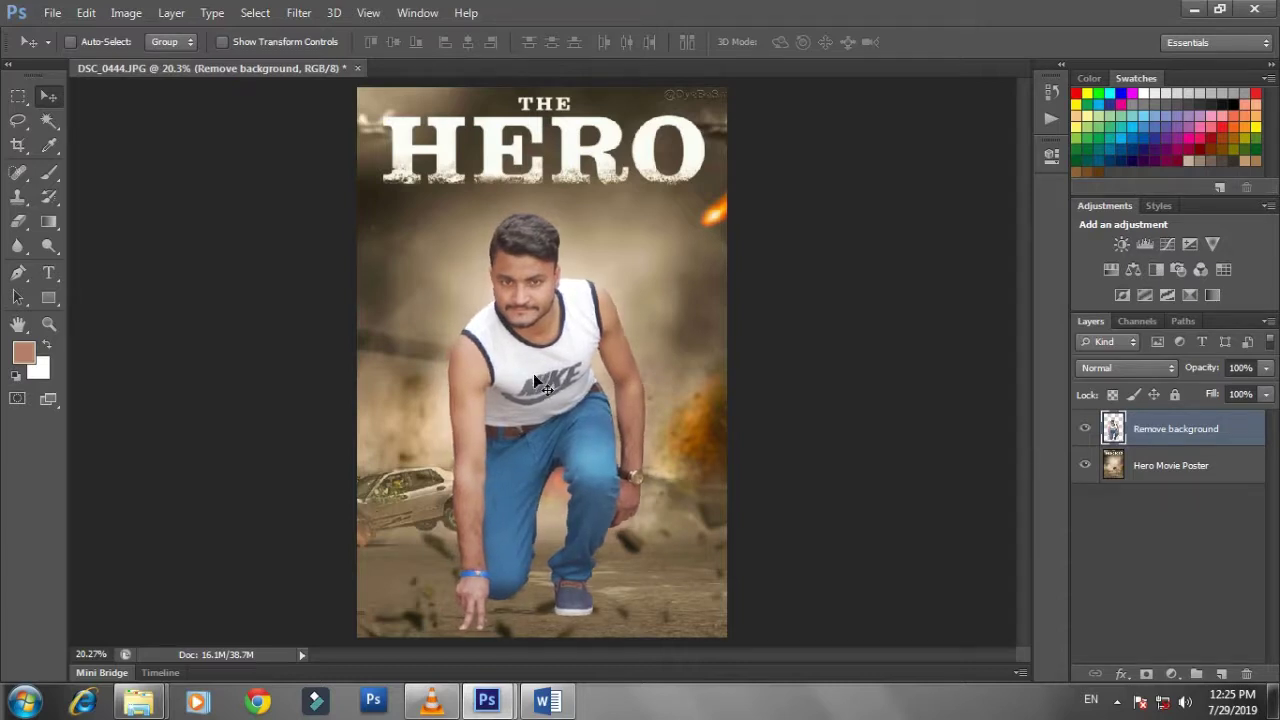
pyautogui.press('Right')
pyautogui.press('Right')
pyautogui.press('Right')
pyautogui.press('Right')
pyautogui.press('Right')
pyautogui.press('Right')
pyautogui.press('Right')
pyautogui.press('Right')
pyautogui.press('Right')
pyautogui.press('Right')
pyautogui.press('Right')
pyautogui.press('Right')
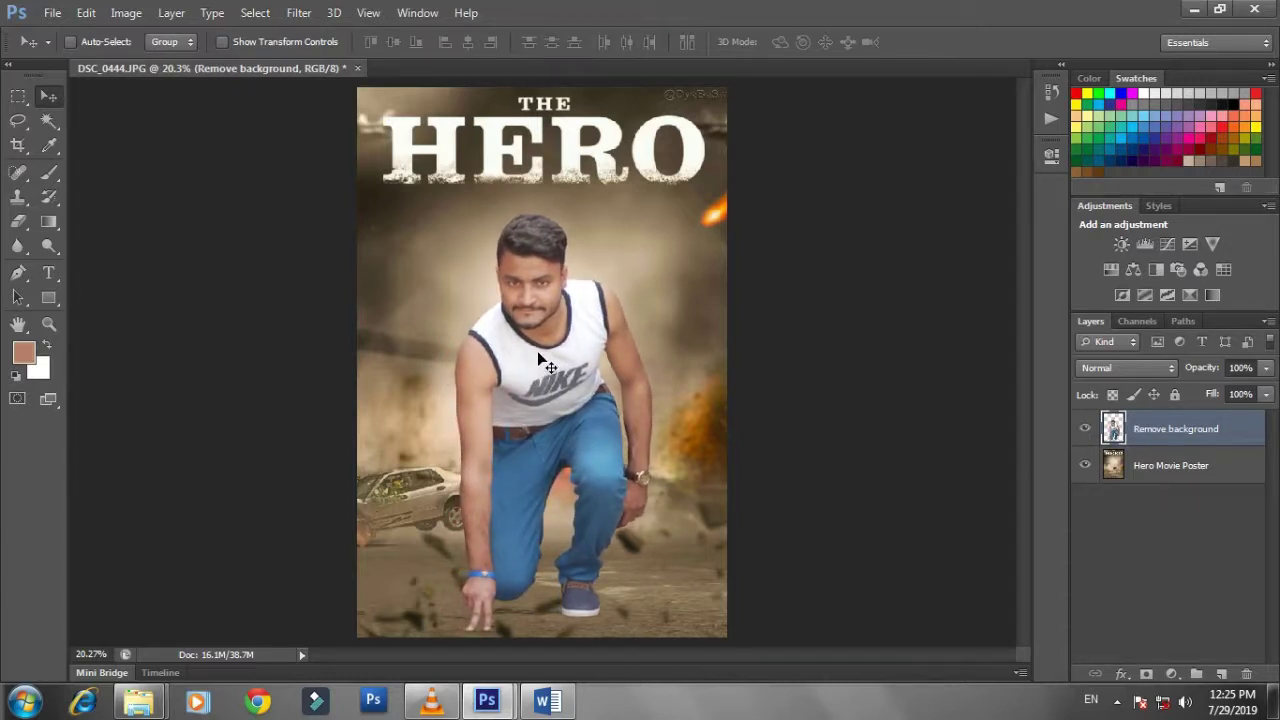
pyautogui.press('Left')
pyautogui.press('Left')
pyautogui.press('Left')
pyautogui.press('Left')
pyautogui.press('Left')
pyautogui.press('Left')
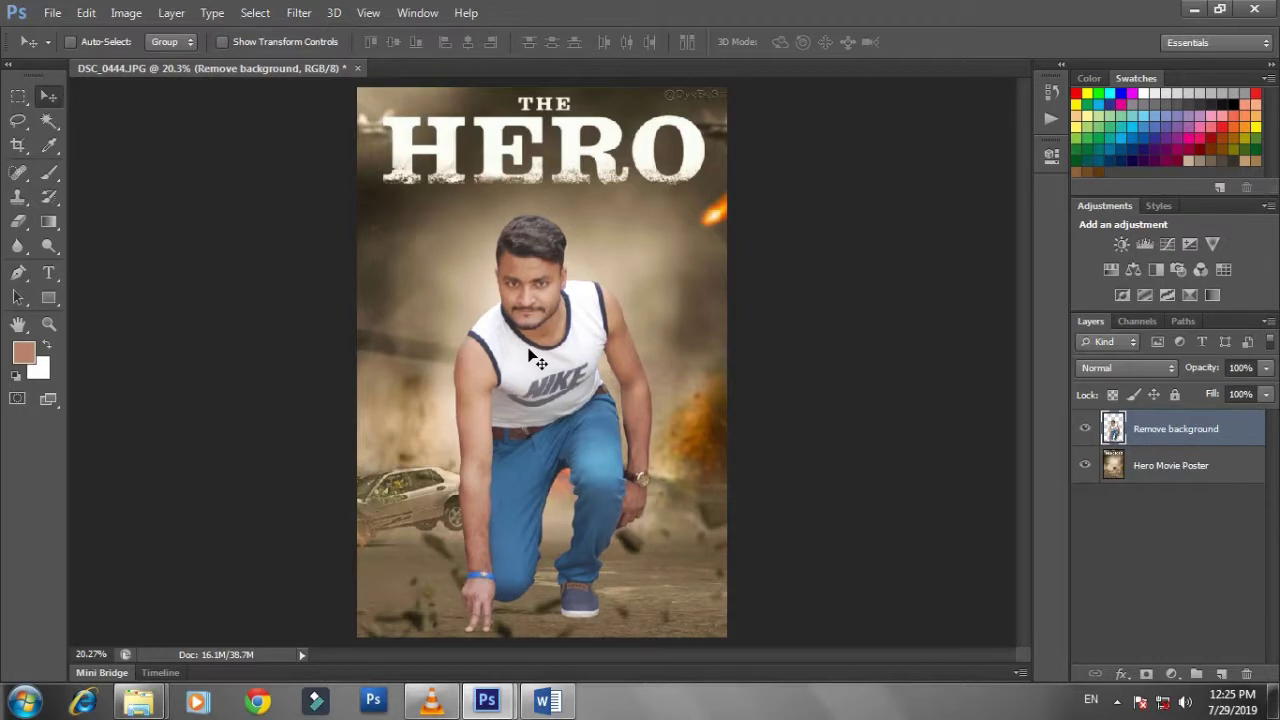
pyautogui.press('Up')
pyautogui.press('Up')
pyautogui.press('Up')
pyautogui.press('Up')
pyautogui.press('Up')
pyautogui.press('Up')
pyautogui.press('Up')
pyautogui.press('Up')
pyautogui.press('Up')
pyautogui.press('Up')
pyautogui.press('Up')
pyautogui.press('Up')
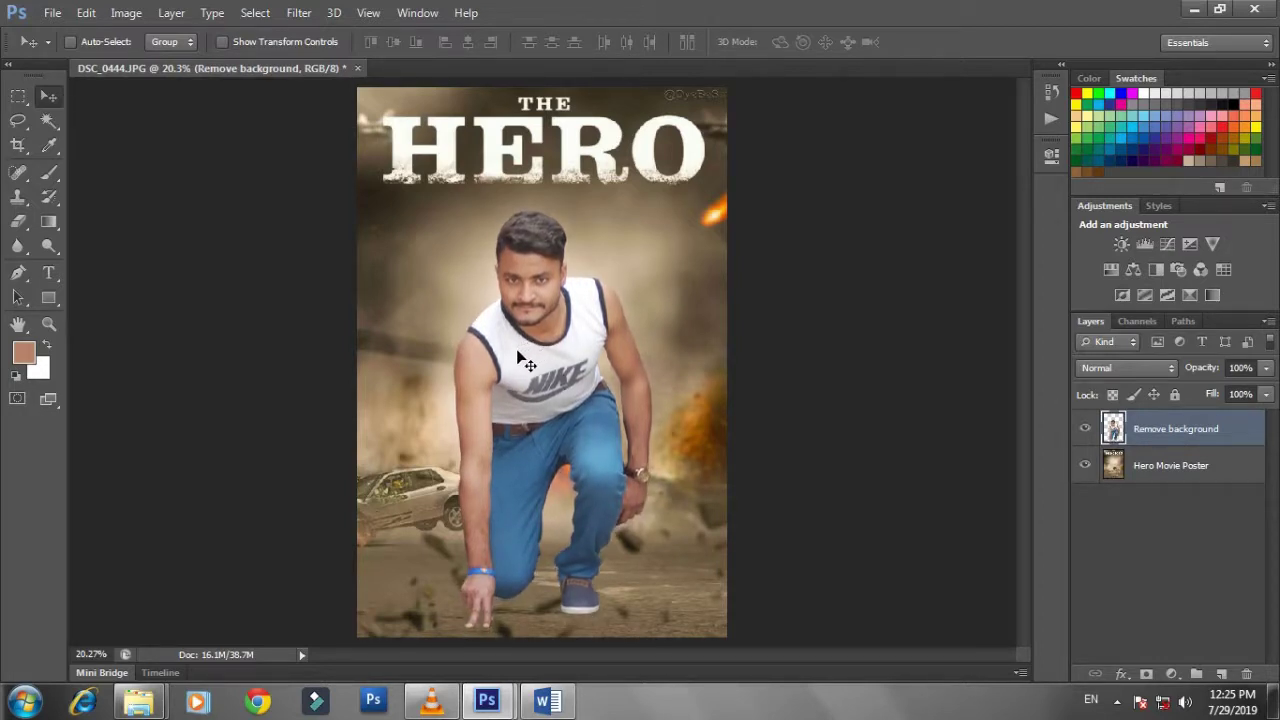
pyautogui.press('Up')
pyautogui.press('Up')
pyautogui.press('Up')
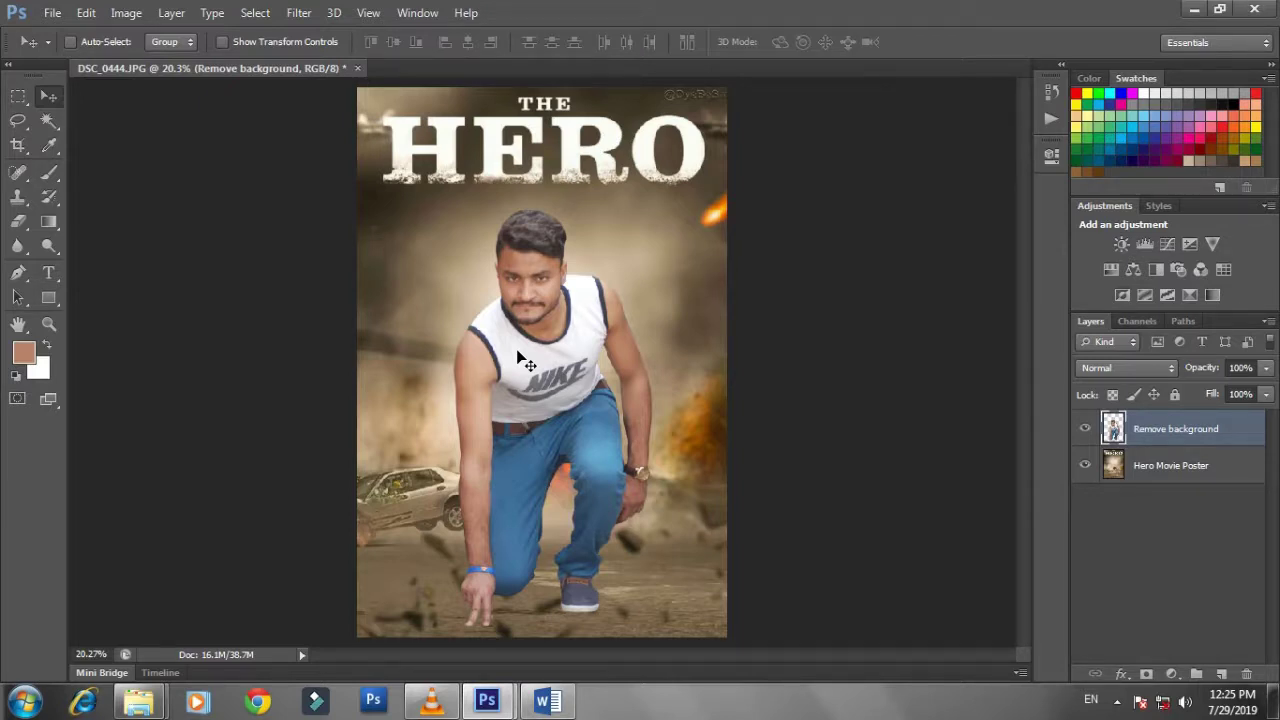
# - Add a Curves adjustment layer with a raised midpoint to brighten the image
pyautogui.click(1171, 674)
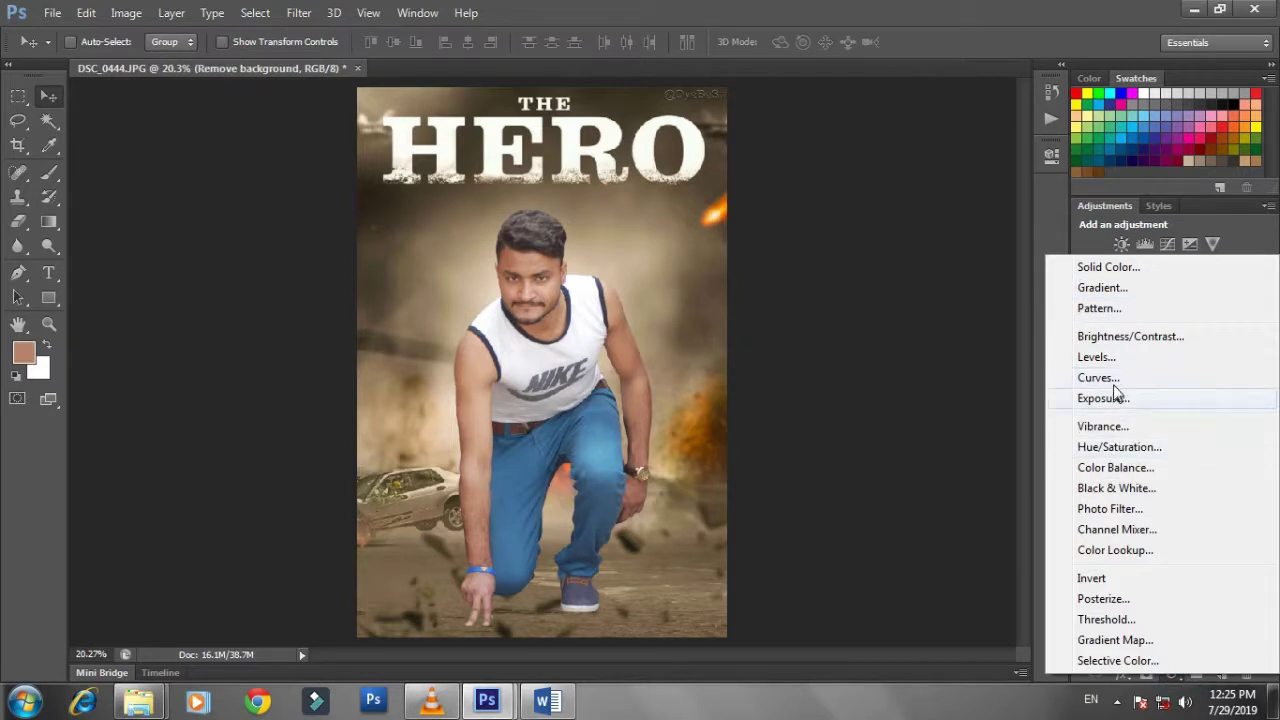
pyautogui.click(1112, 378)
pyautogui.click(900, 337)
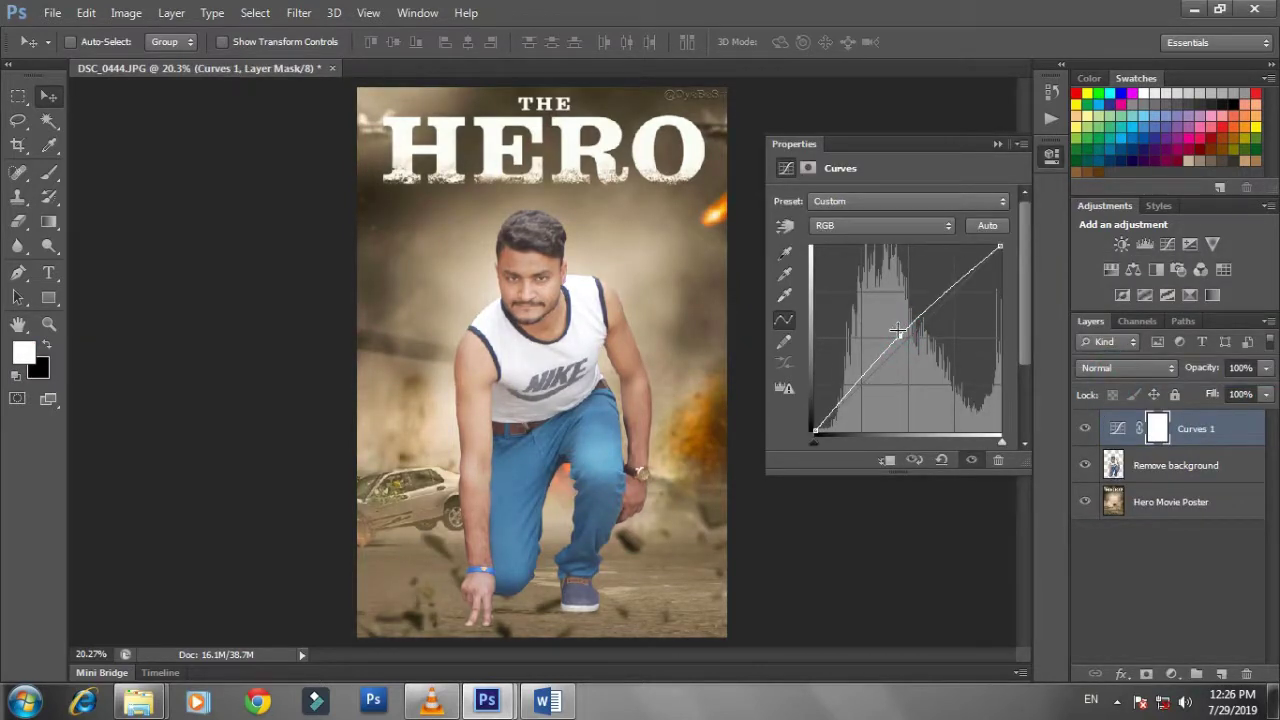
pyautogui.moveTo(898, 330); pyautogui.dragTo(894, 326)
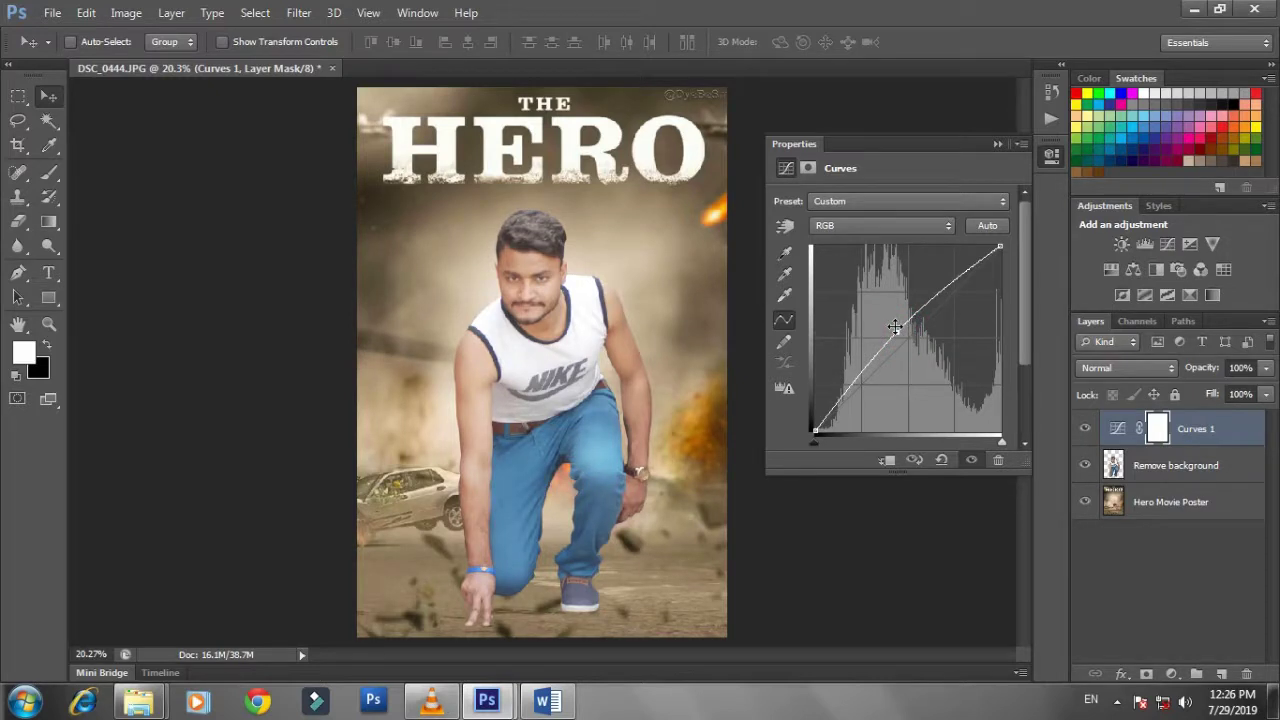
pyautogui.click(997, 145)
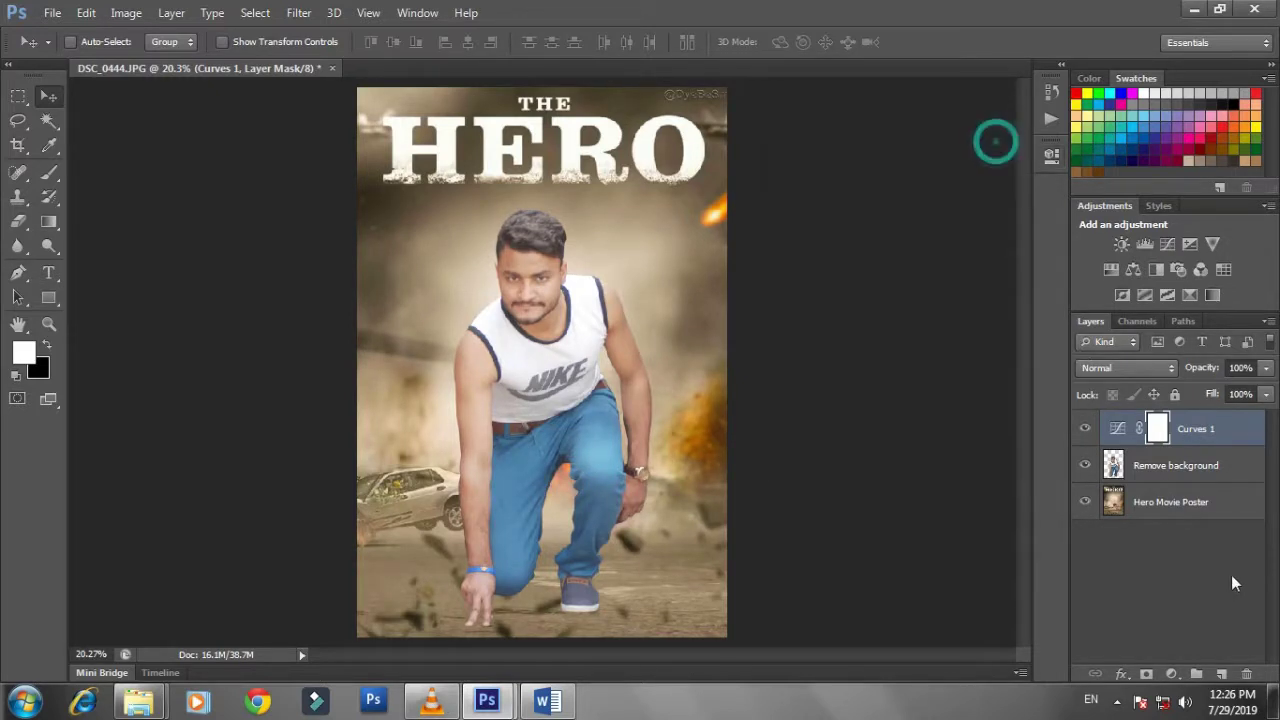
# - Add a Levels adjustment layer with the white input lowered to 253
pyautogui.click(1172, 674)
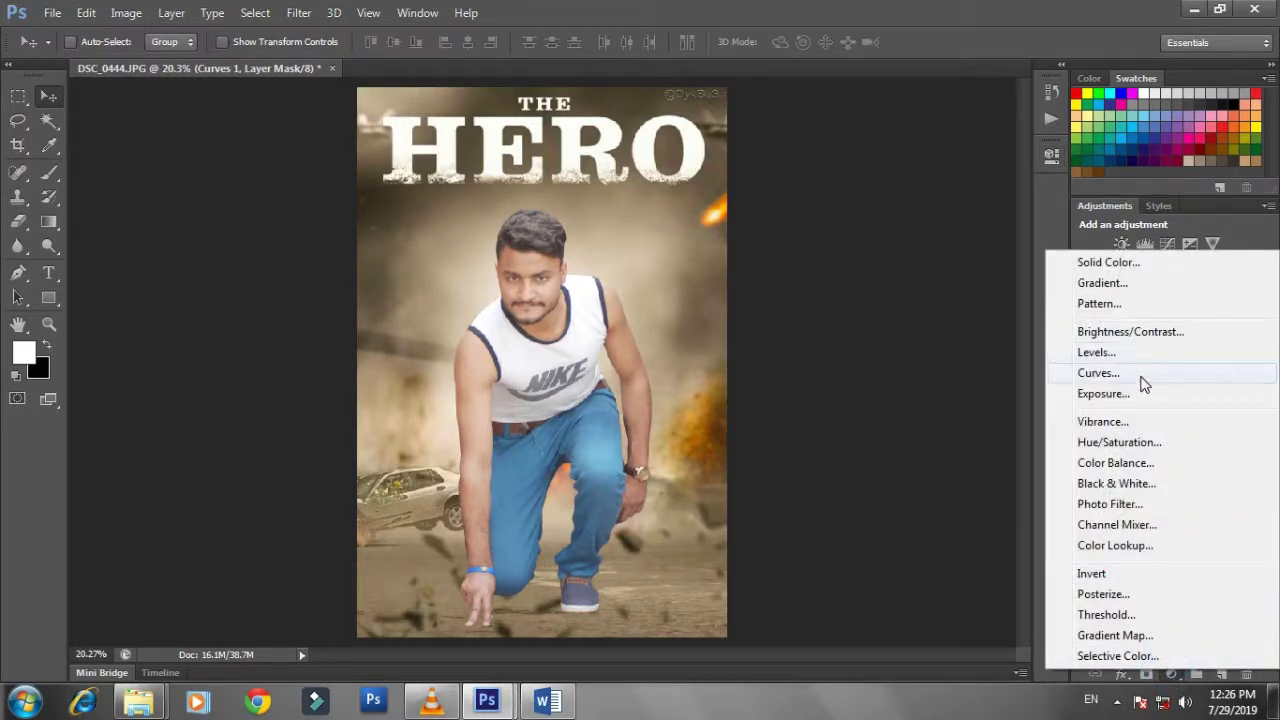
pyautogui.click(1130, 354)
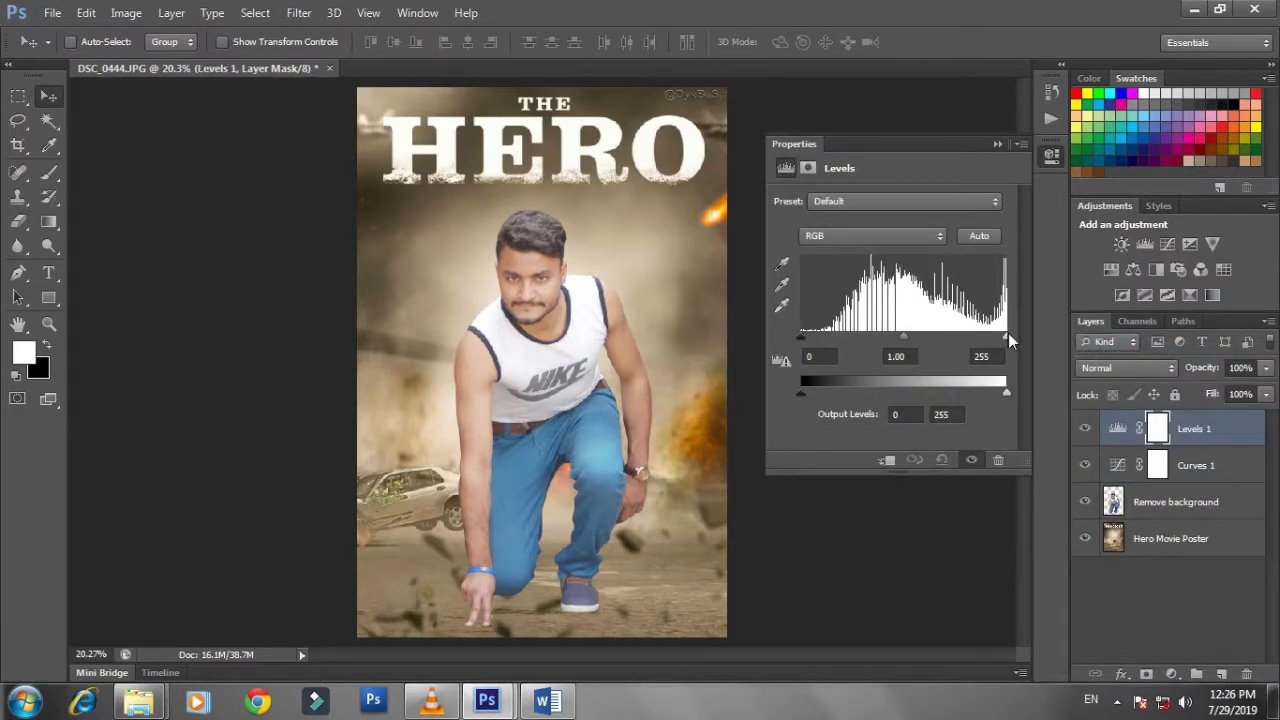
pyautogui.moveTo(1007, 336); pyautogui.dragTo(1004, 337)
pyautogui.click(997, 144)
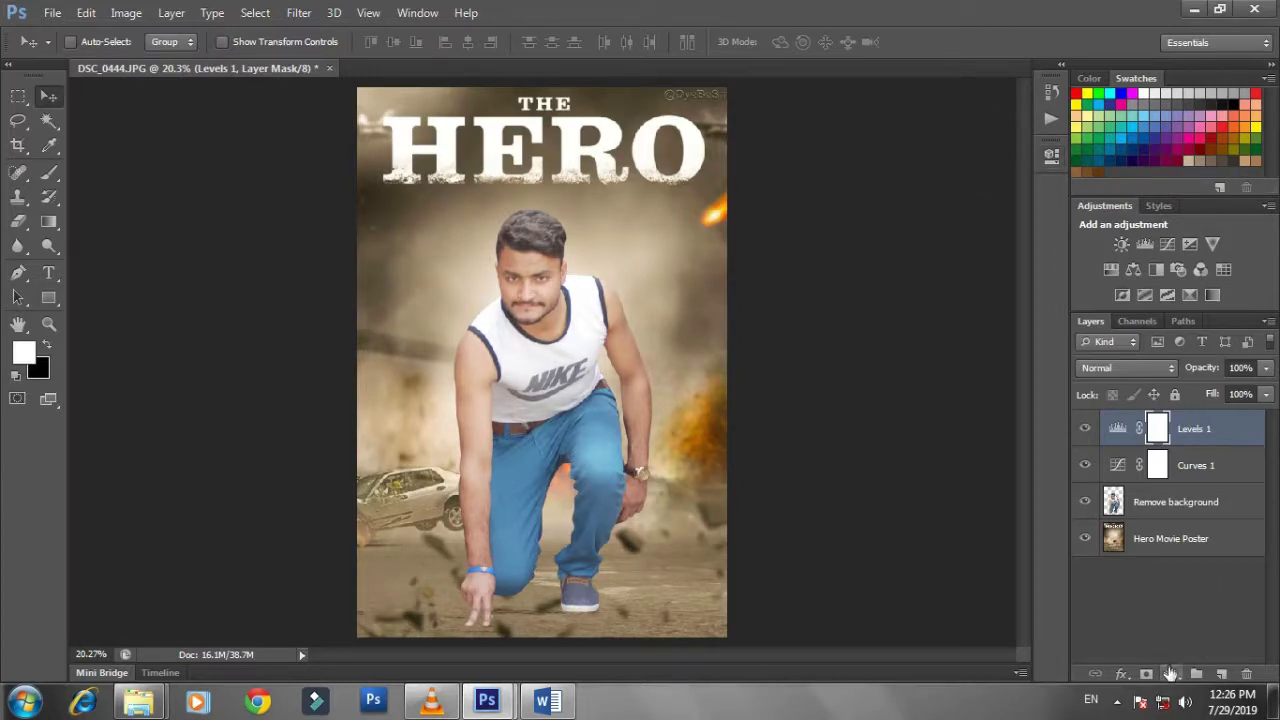
# - Add a linear 90° peach Gradient Fill layer and set its blend mode to Darker Color
pyautogui.click(1171, 676)
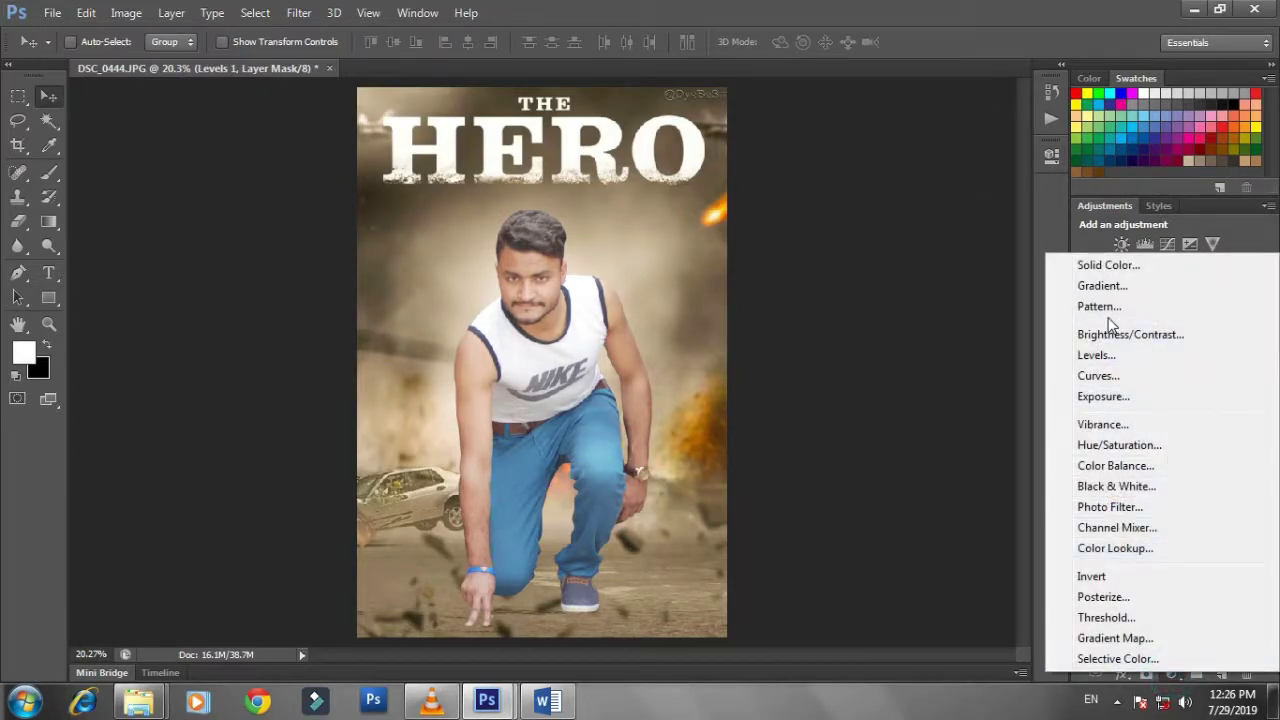
pyautogui.click(1100, 287)
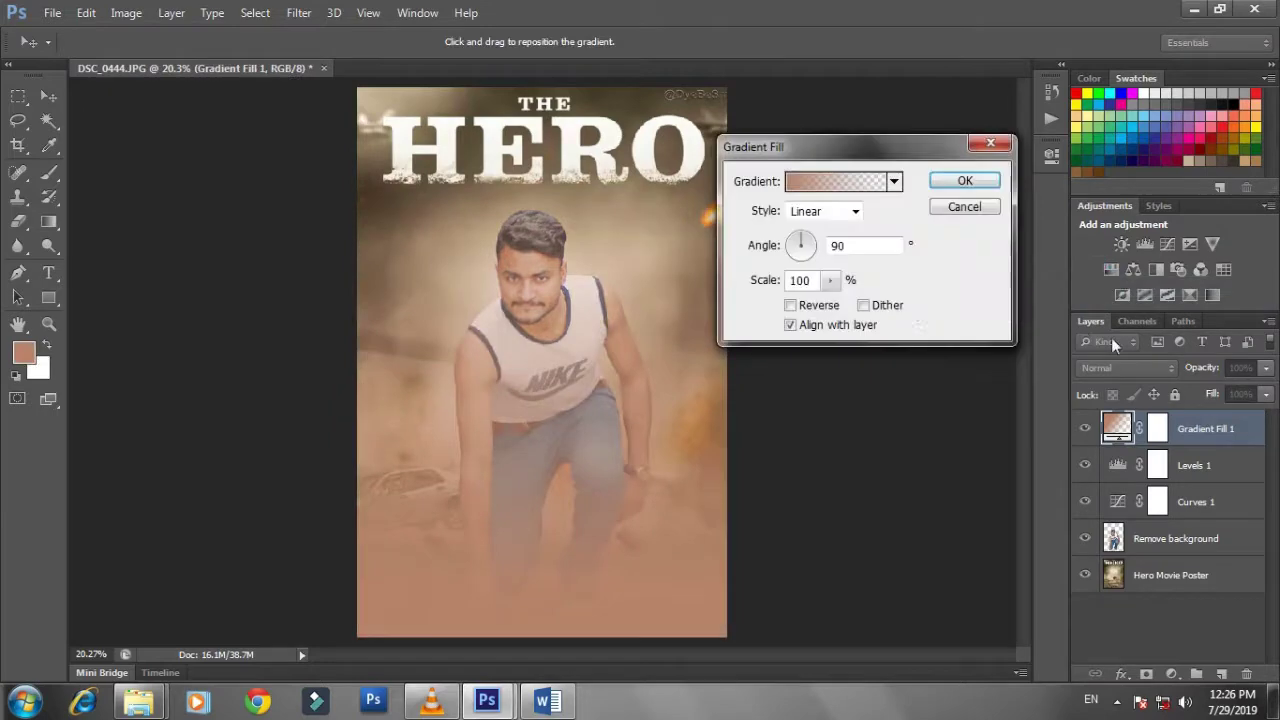
pyautogui.click(964, 181)
pyautogui.click(1167, 367)
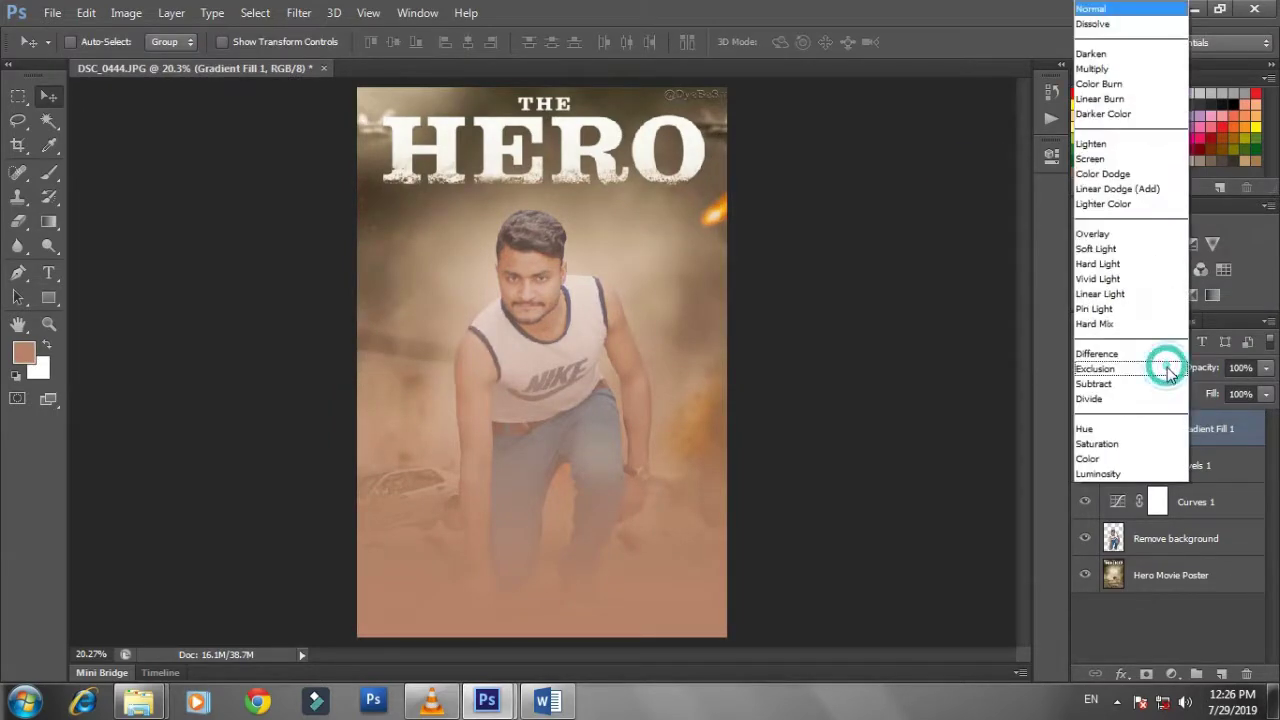
pyautogui.click(1105, 52)
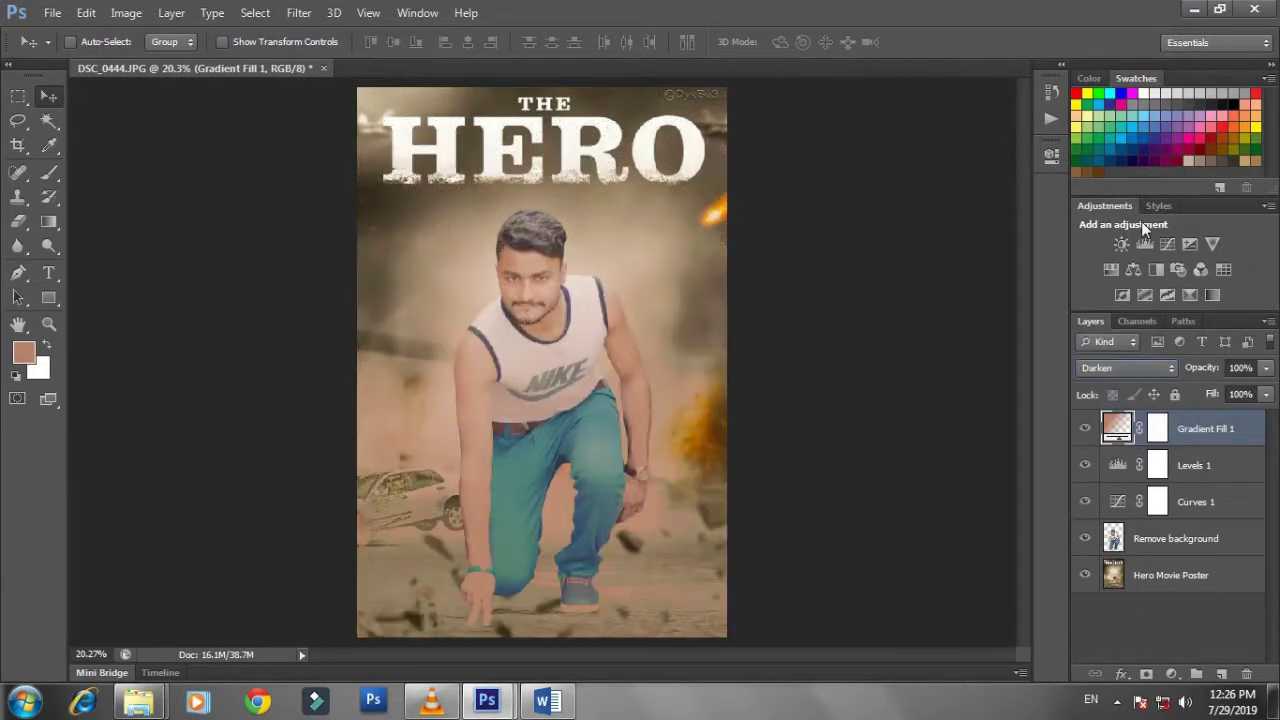
pyautogui.hotkey('shift', '+')
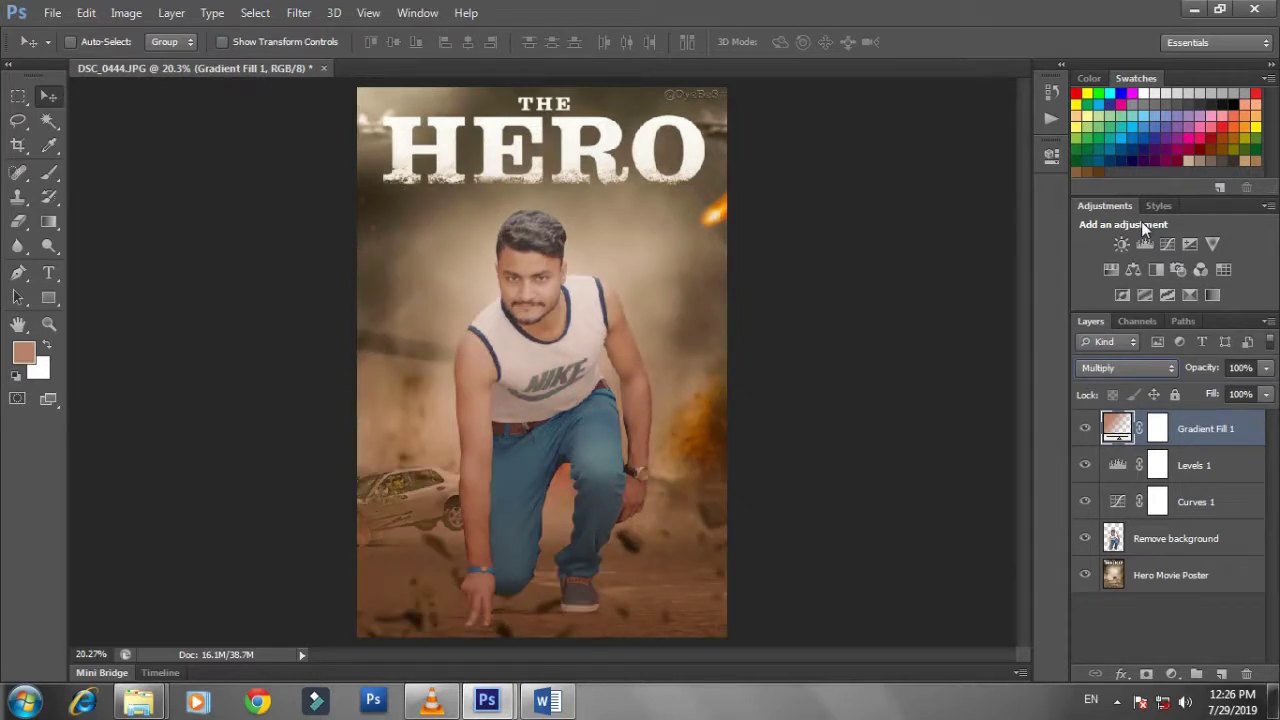
pyautogui.hotkey('shift', '+')
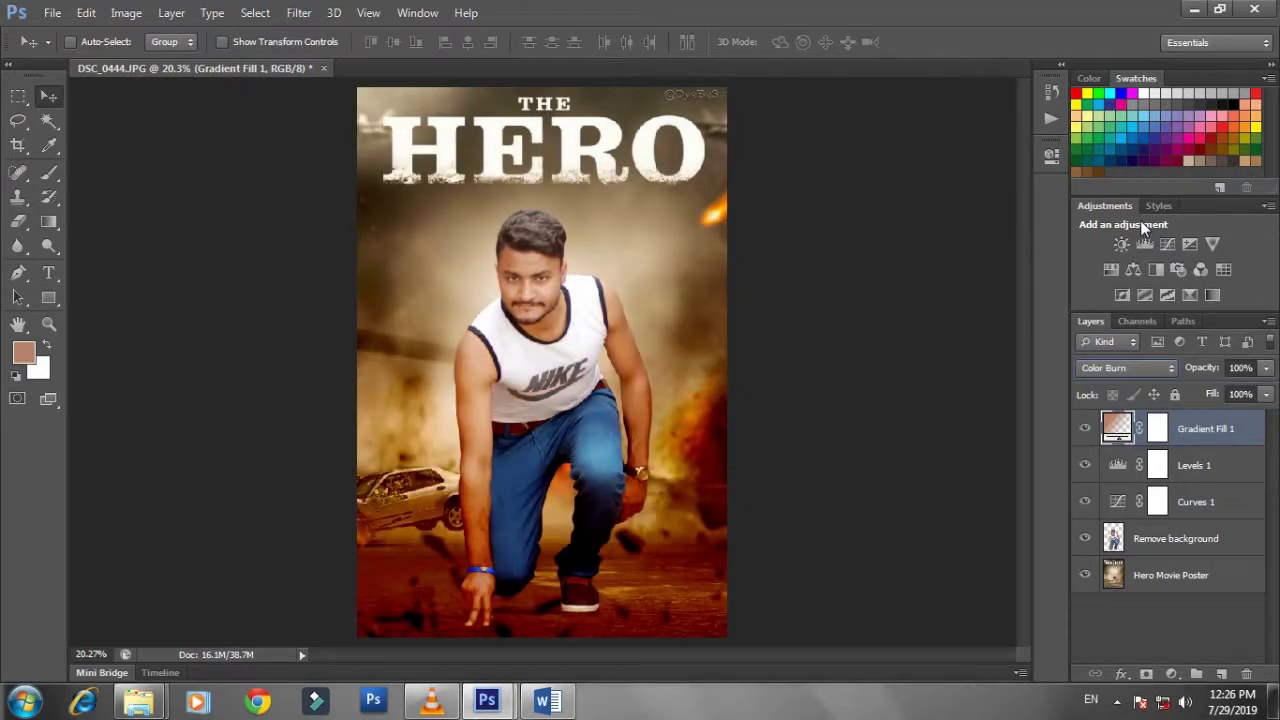
pyautogui.hotkey('shift', '+')
pyautogui.hotkey('shift', '+')
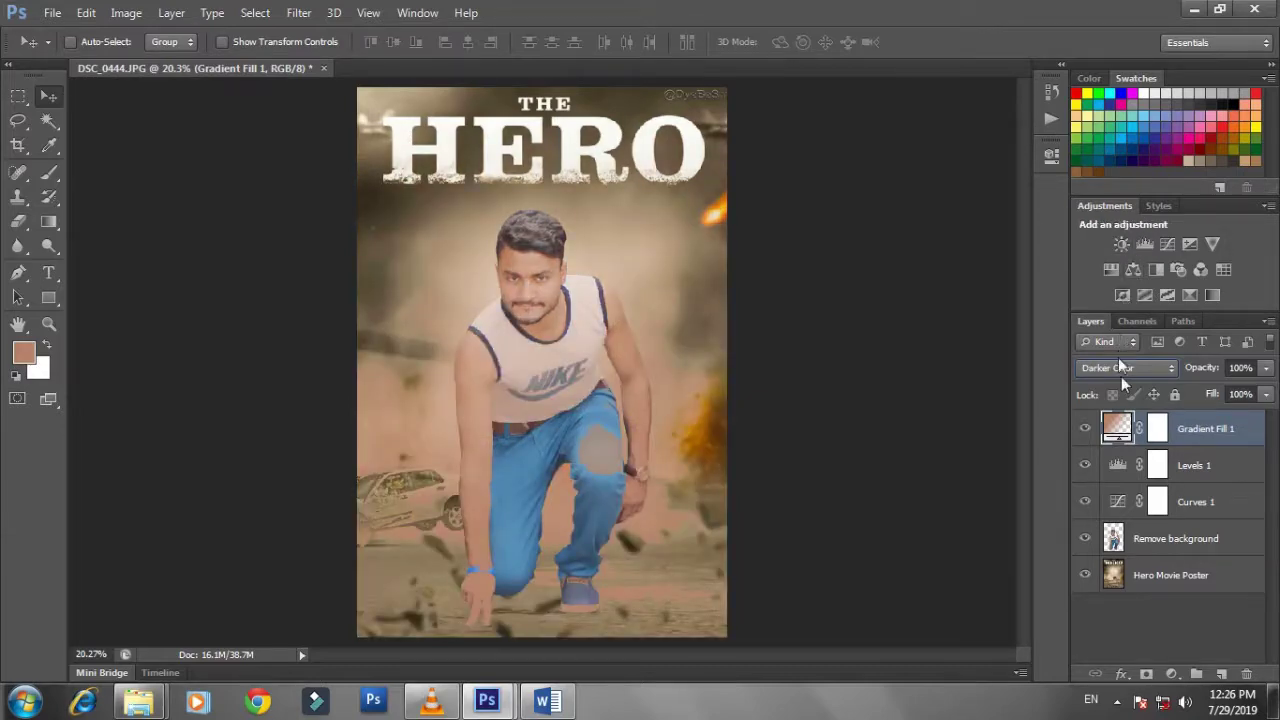
# - Preview Gradient Fill 1 blend modes from Screen down through Divide and Hue
pyautogui.click(1125, 370)
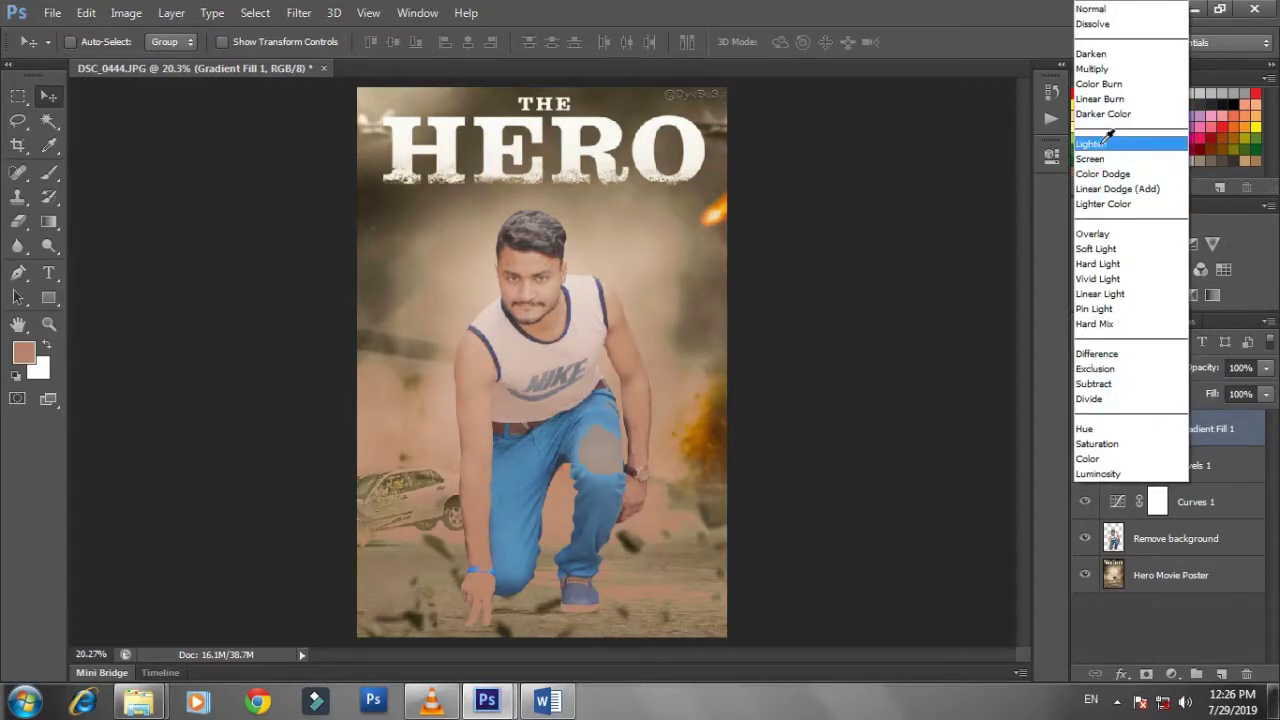
pyautogui.click(1090, 158)
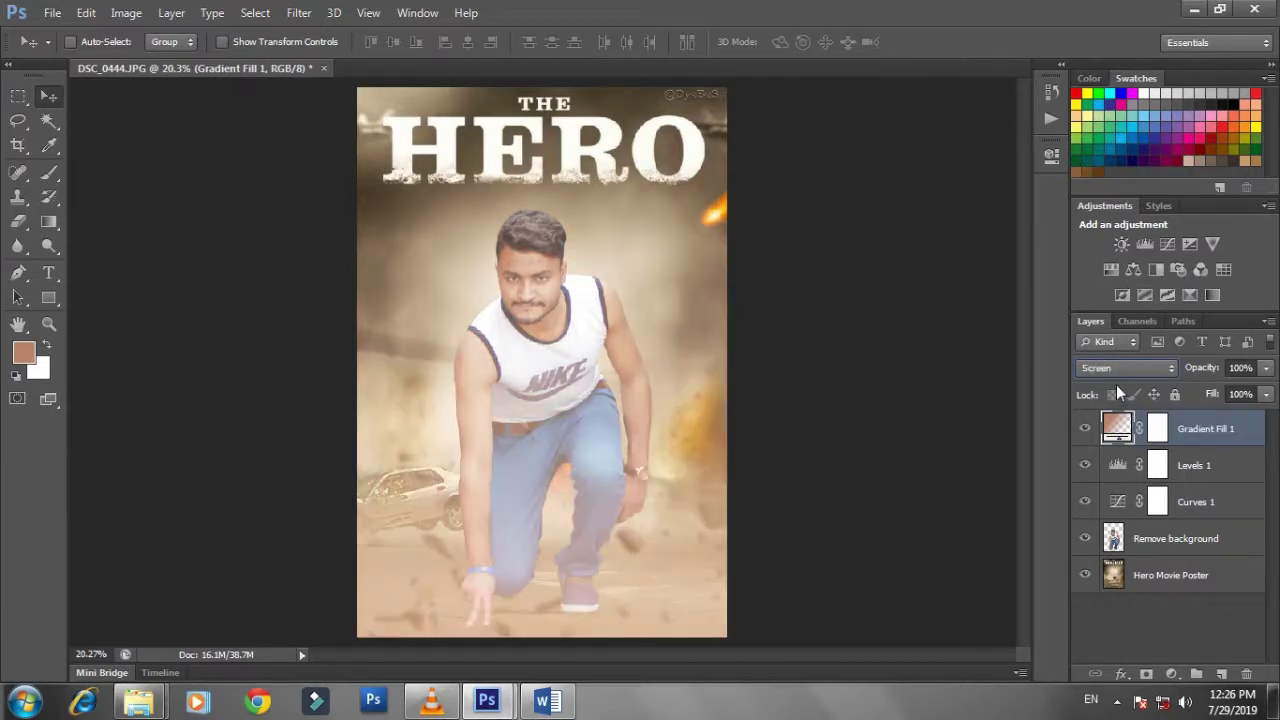
pyautogui.press('Down')
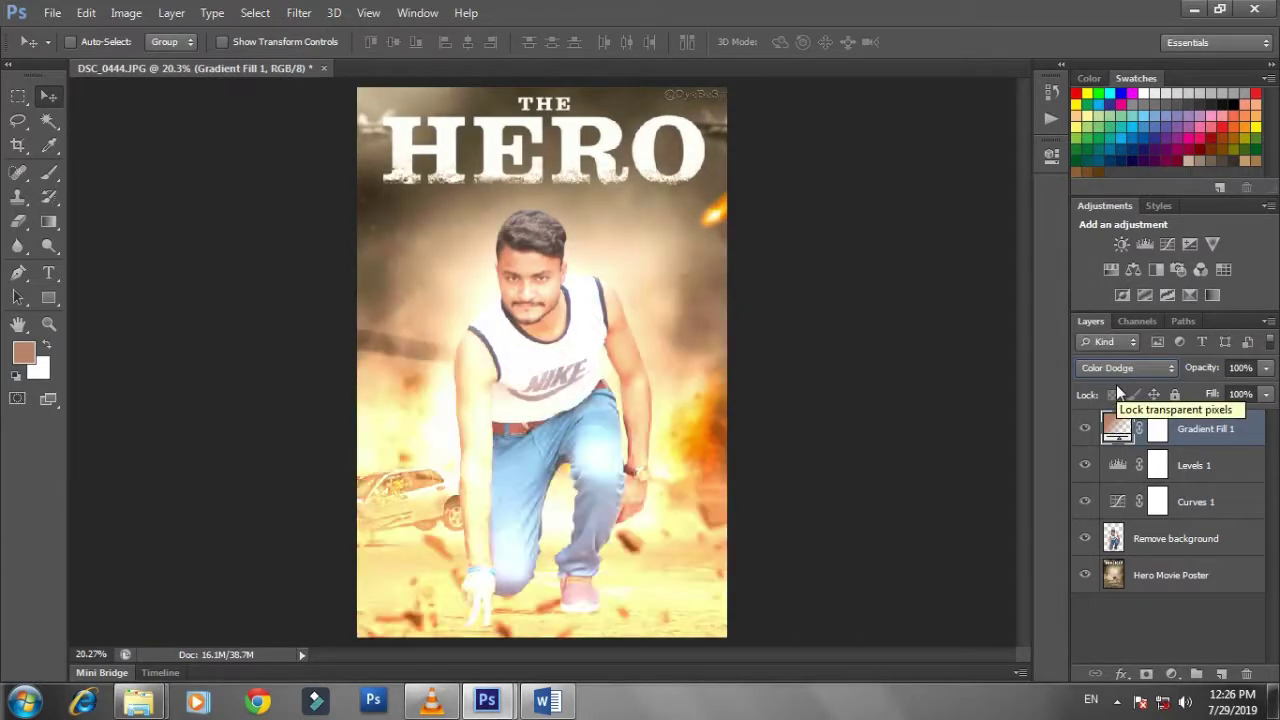
pyautogui.press('Down')
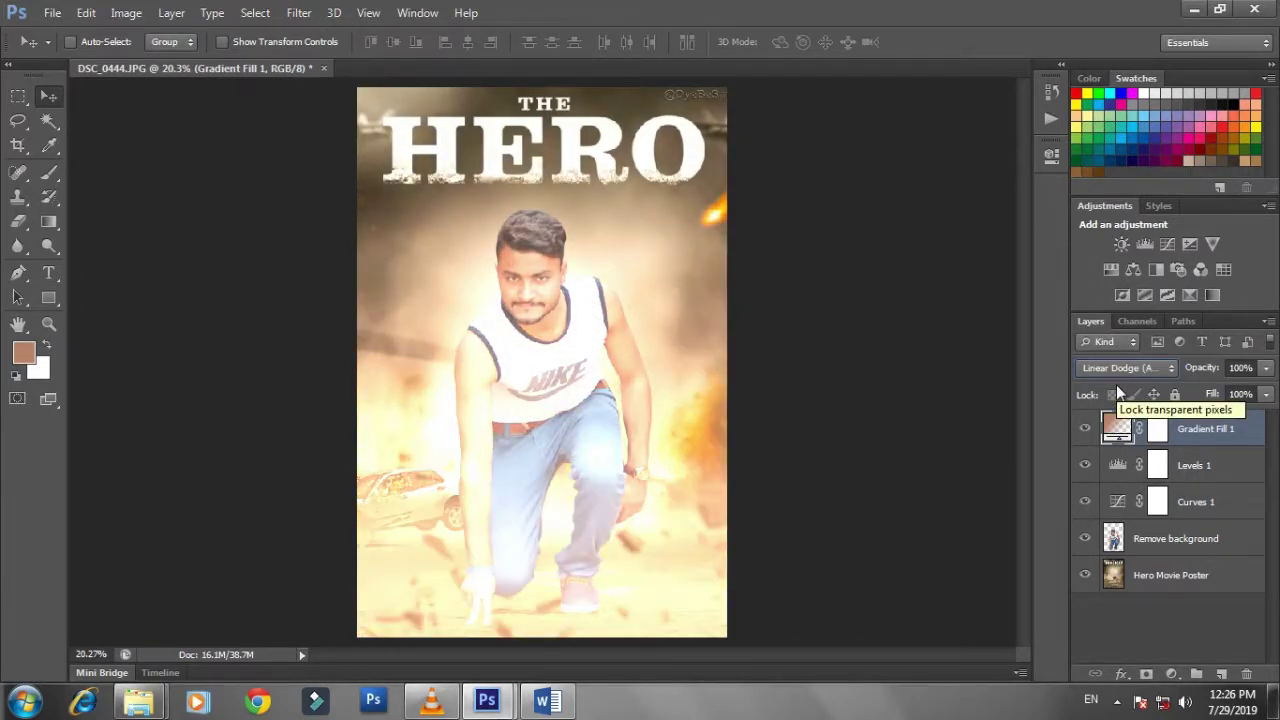
pyautogui.press('Down')
pyautogui.press('Down')
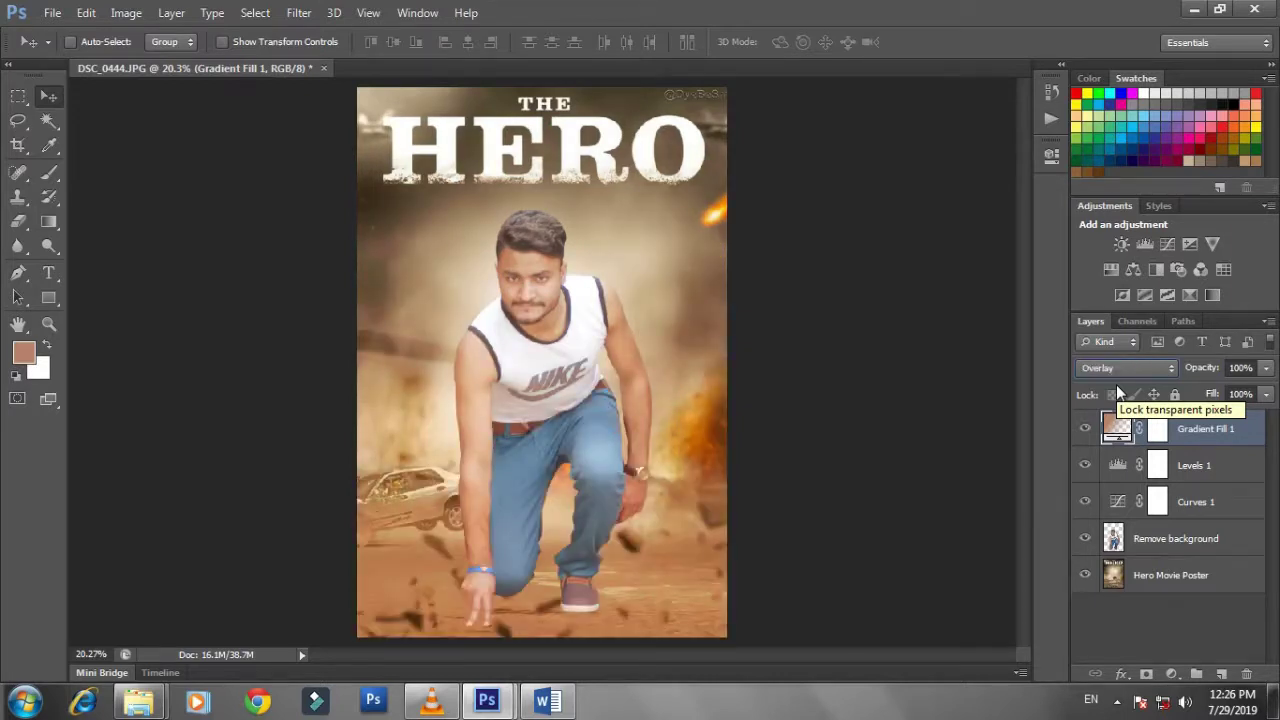
pyautogui.press('Down')
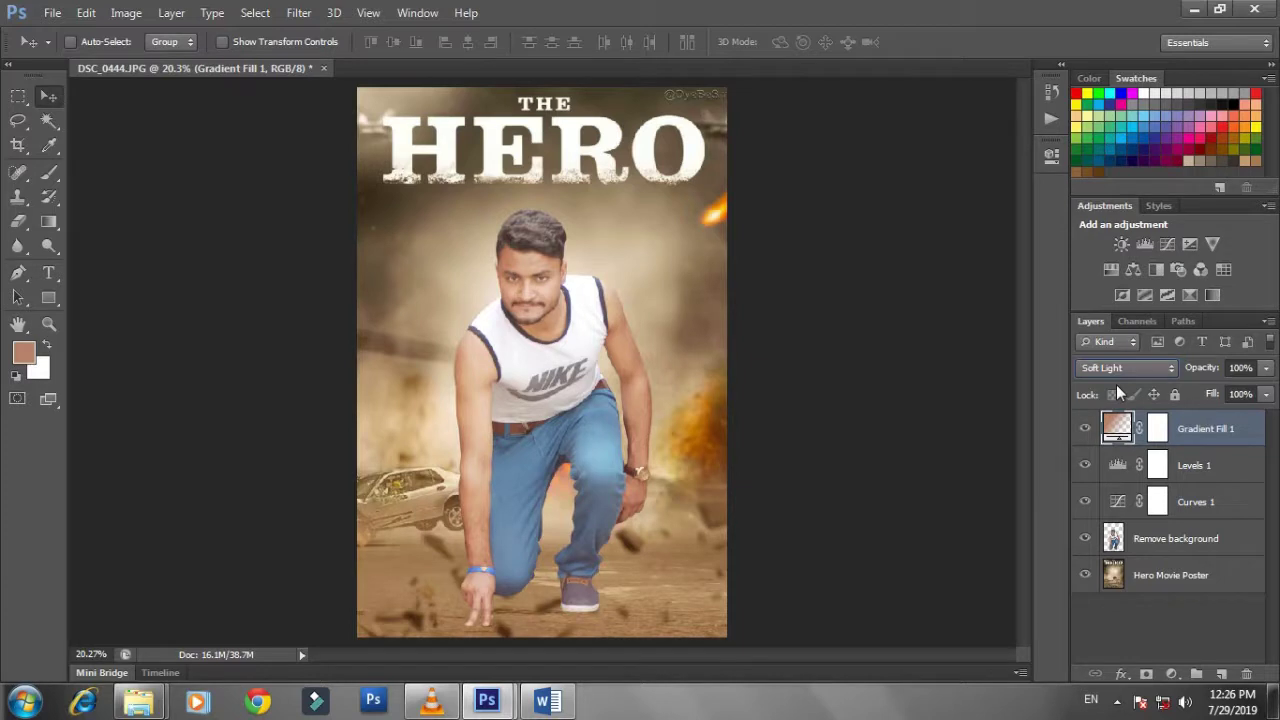
pyautogui.press('Down')
pyautogui.press('Down')
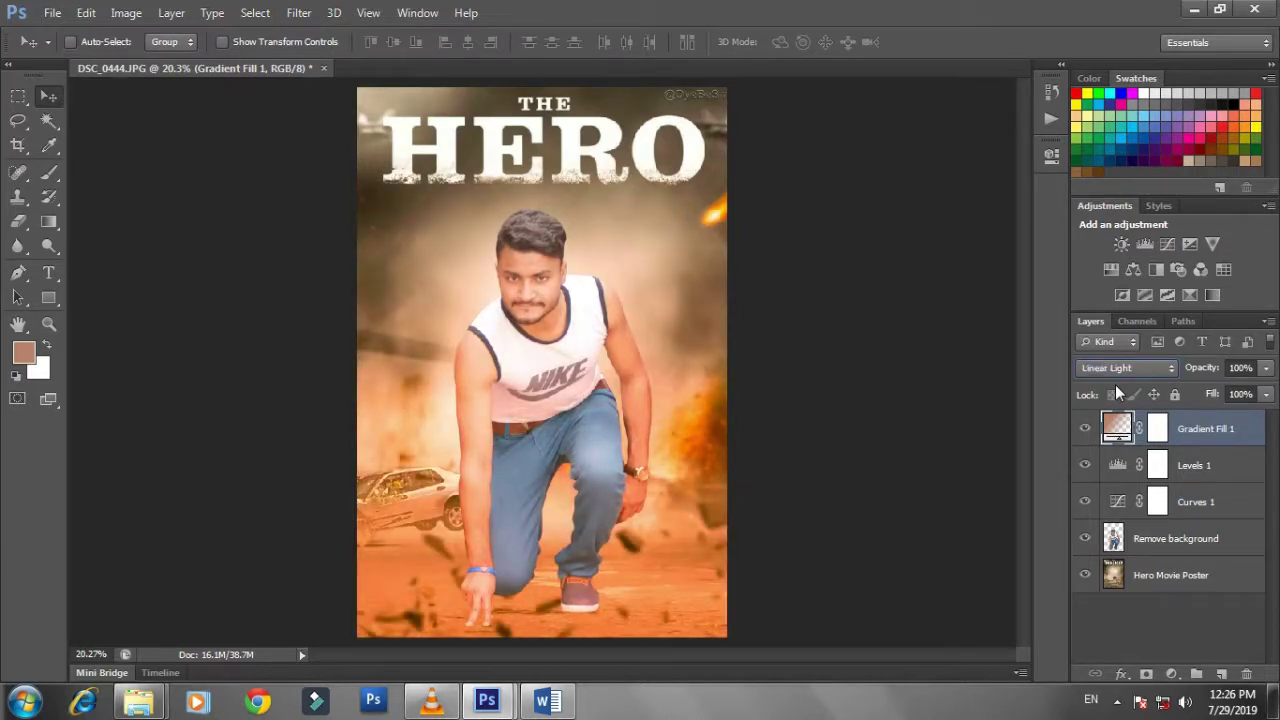
pyautogui.press('Down')
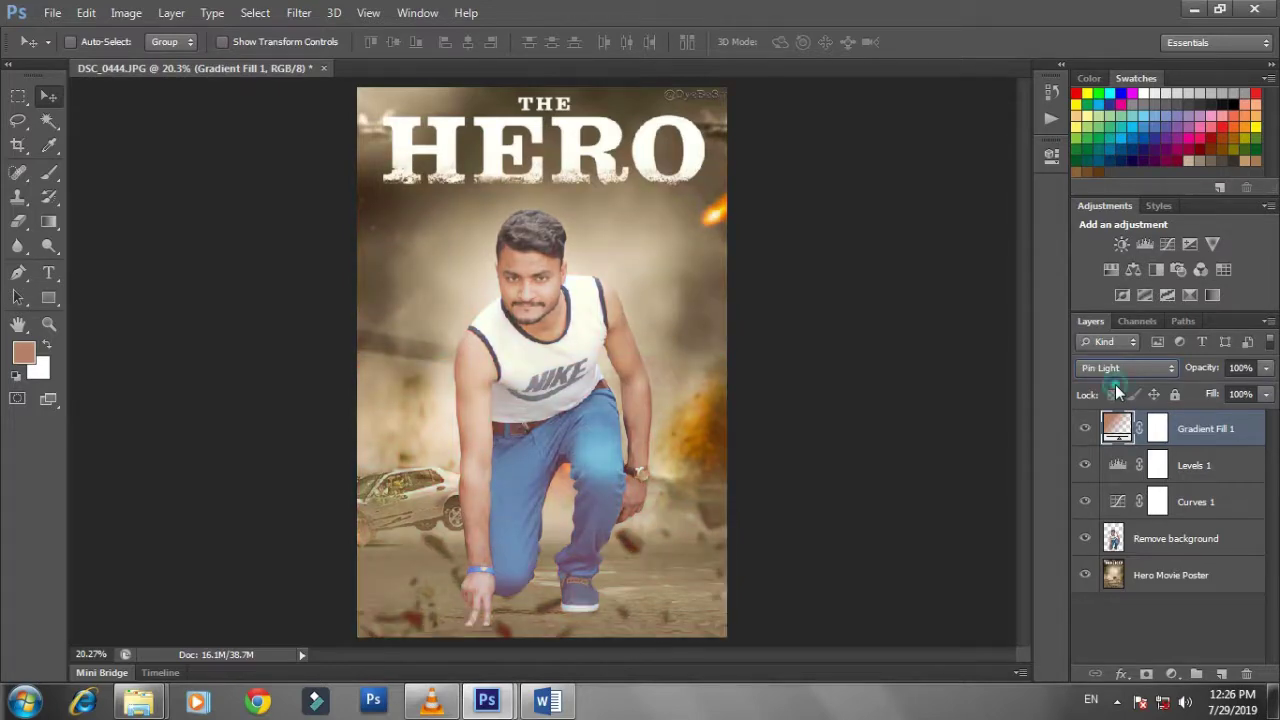
pyautogui.press('Down')
pyautogui.press('Down')
pyautogui.press('Down')
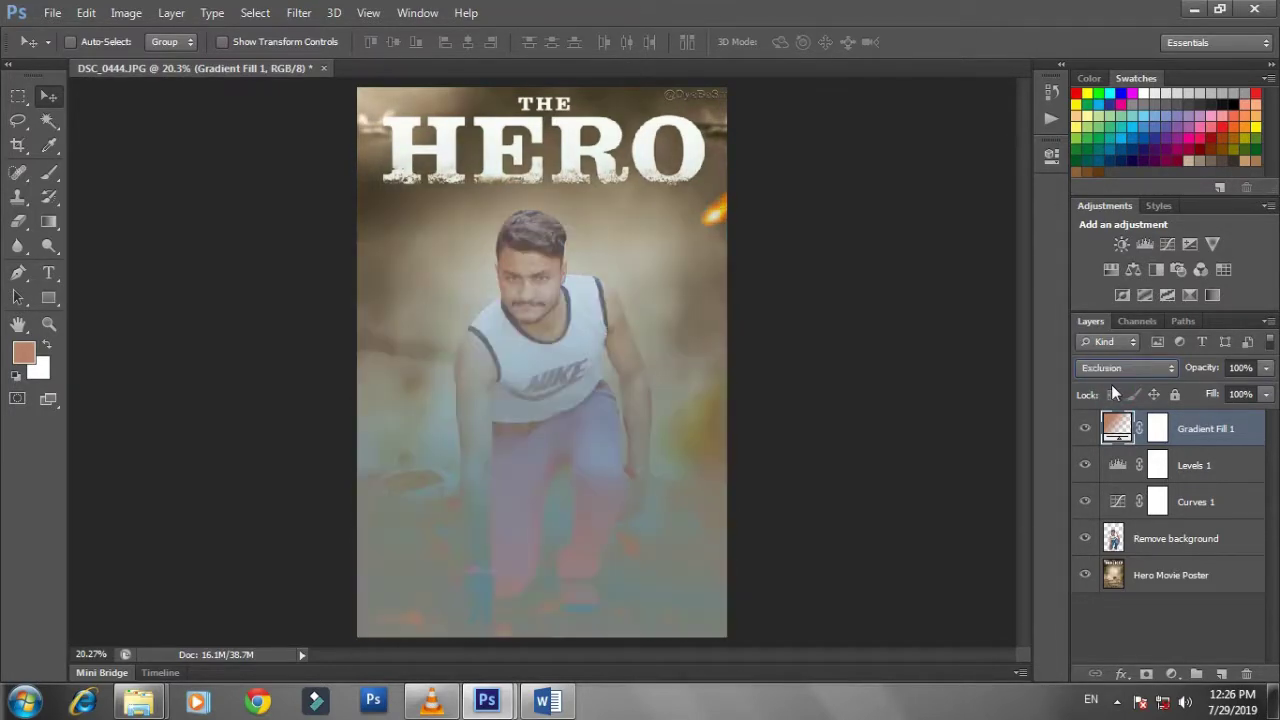
pyautogui.press('Down')
pyautogui.press('Down')
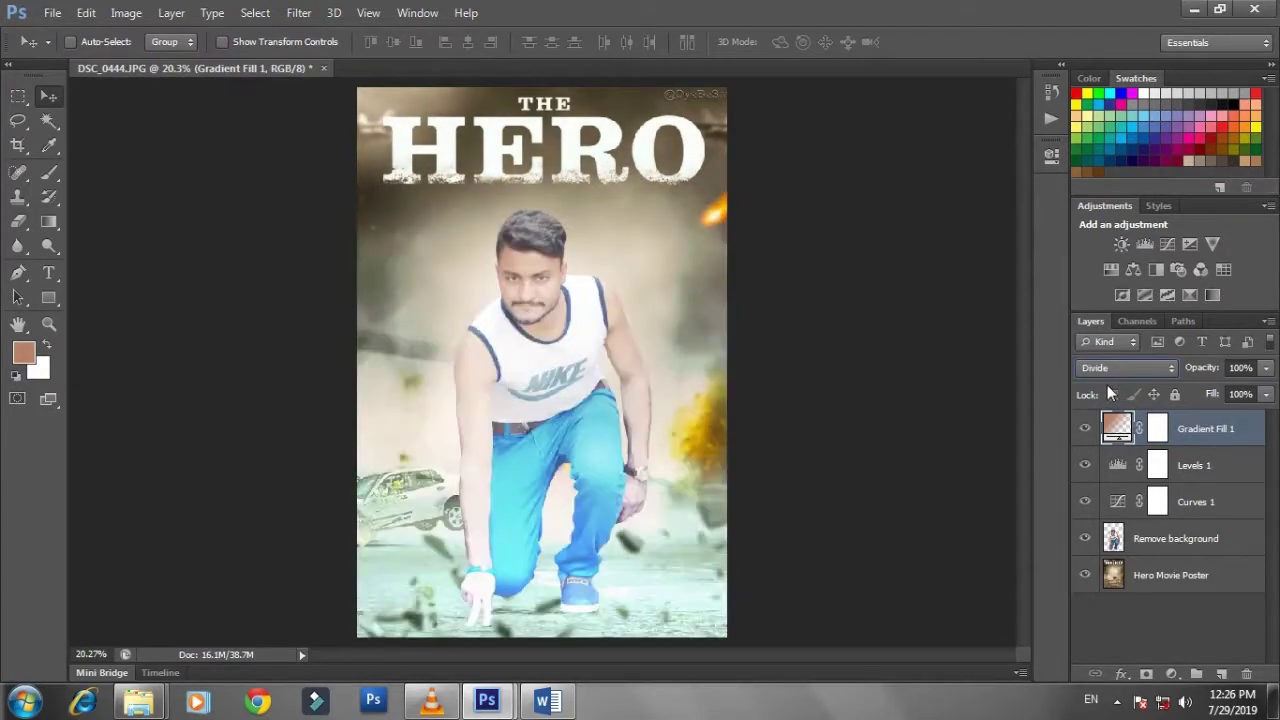
pyautogui.press('Down')
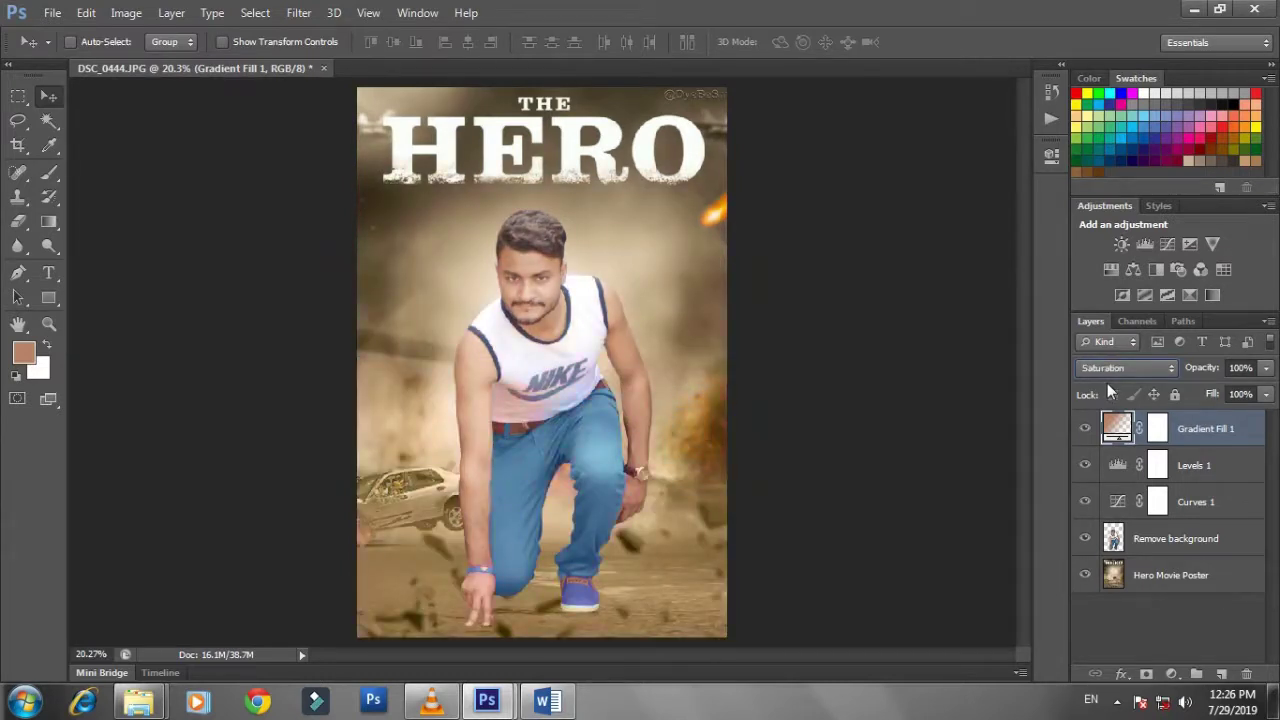
pyautogui.press('Down')
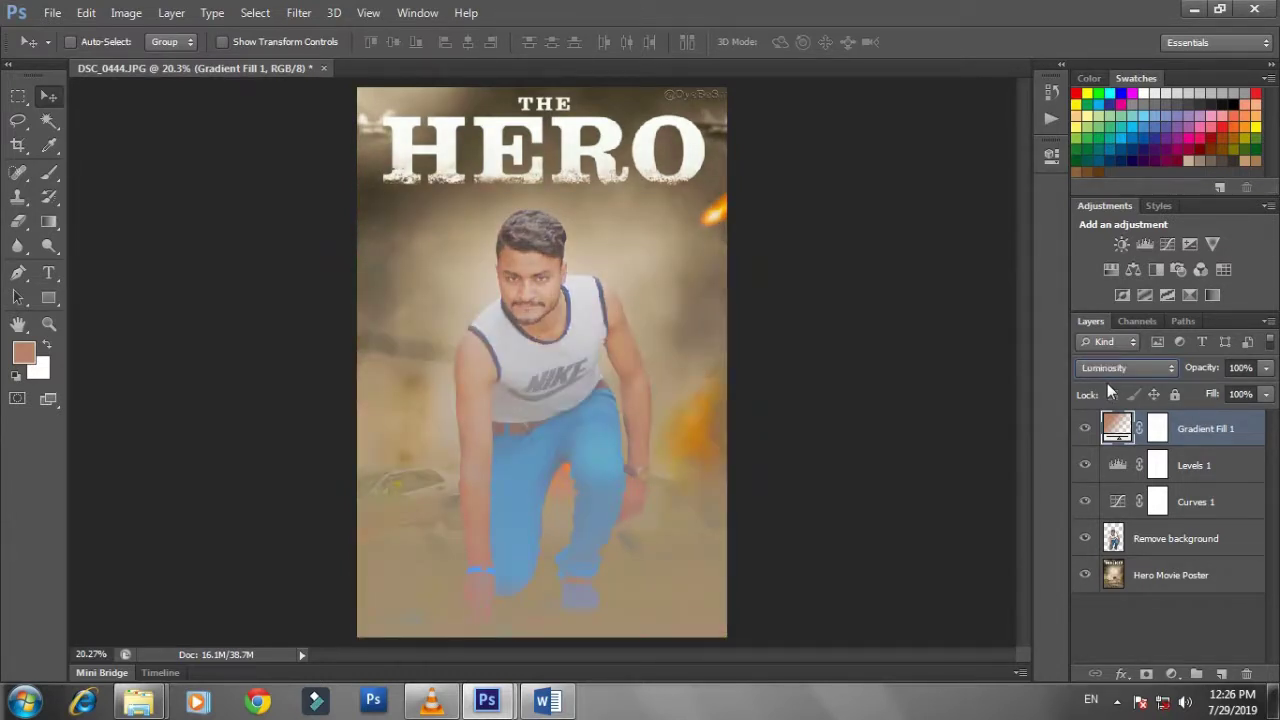
# - Step back through the blend modes, leaving Gradient Fill 1 in Overlay mode
pyautogui.press('Up')
pyautogui.press('Up')
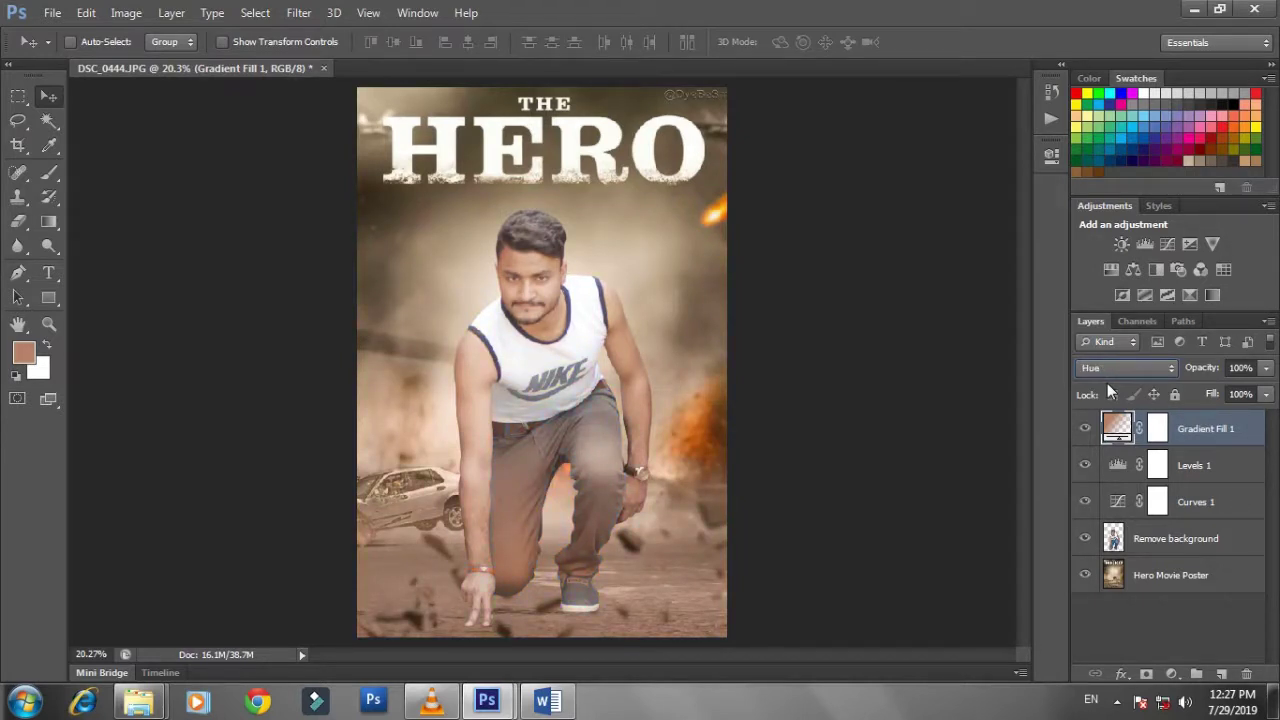
pyautogui.press('Up')
pyautogui.press('Up')
pyautogui.press('Up')
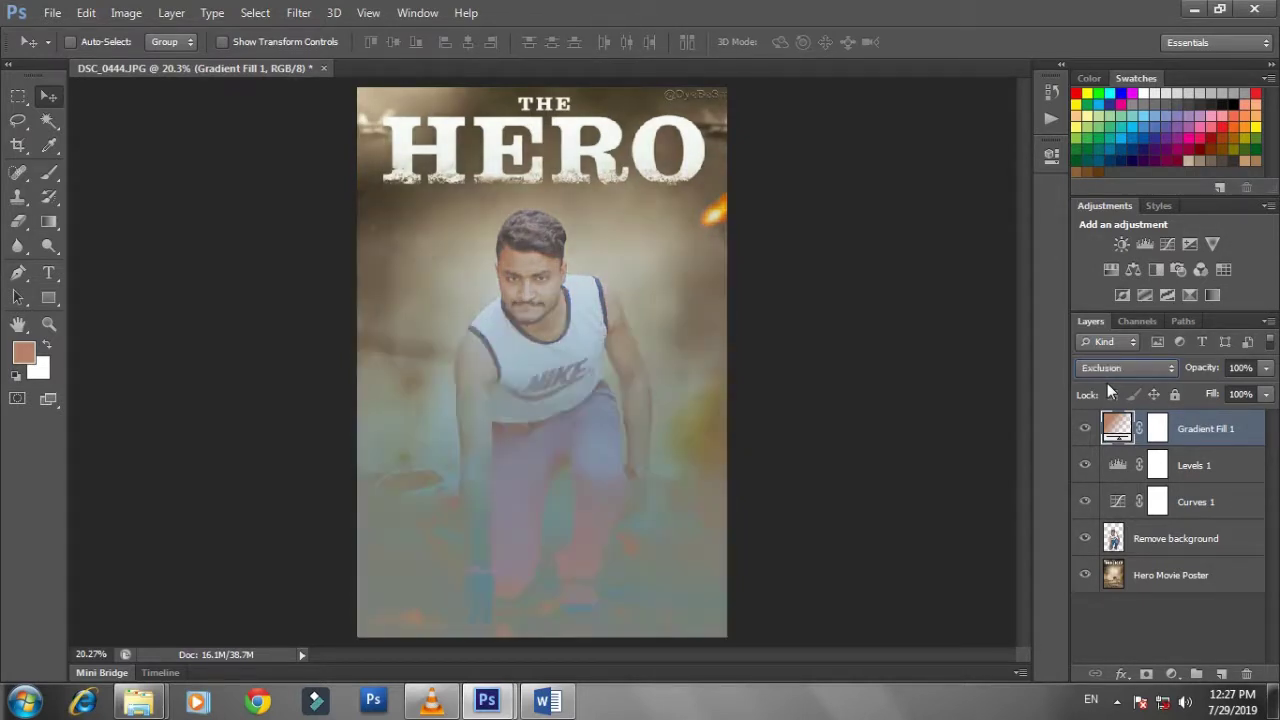
pyautogui.press('Up')
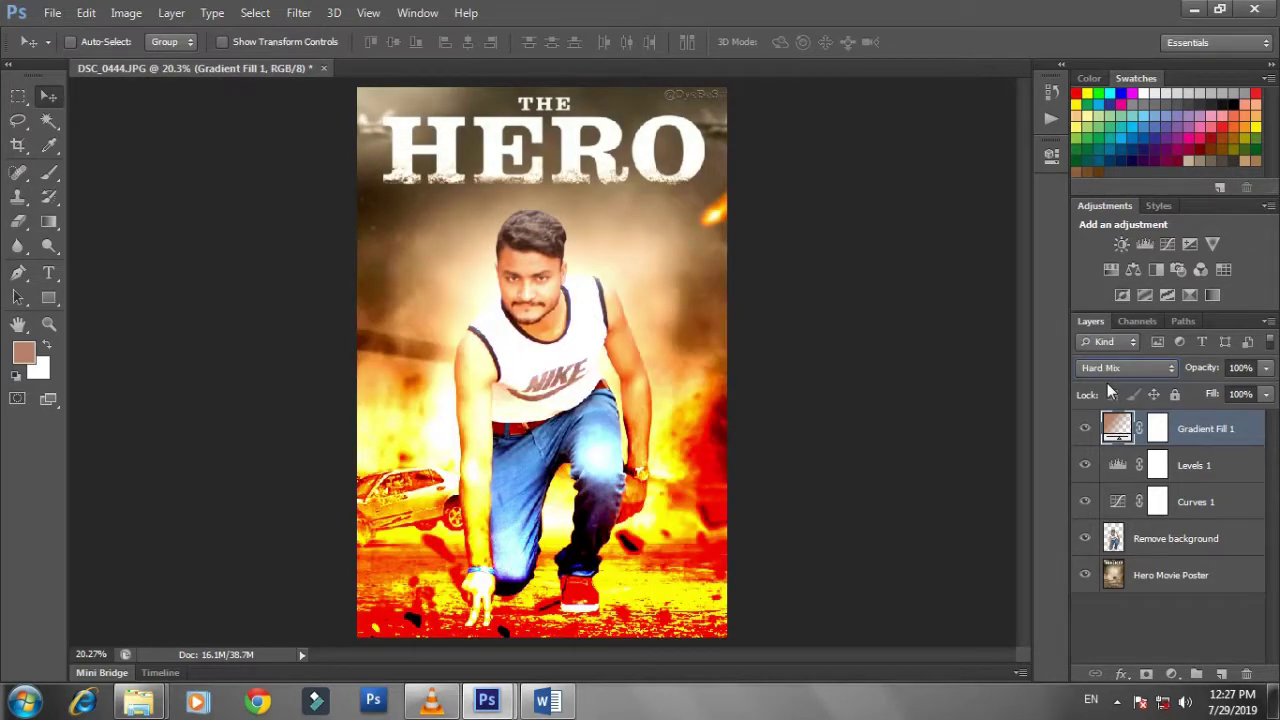
pyautogui.press('Up')
pyautogui.press('Up')
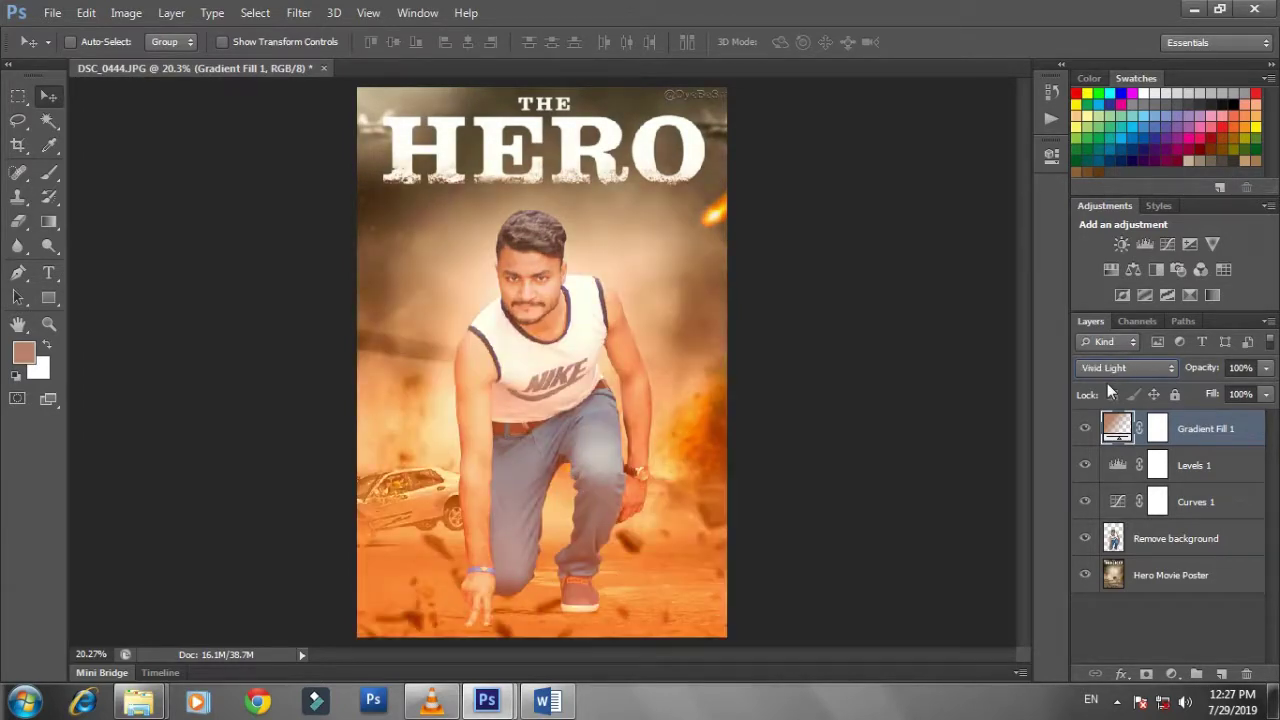
pyautogui.press('Up')
pyautogui.press('Up')
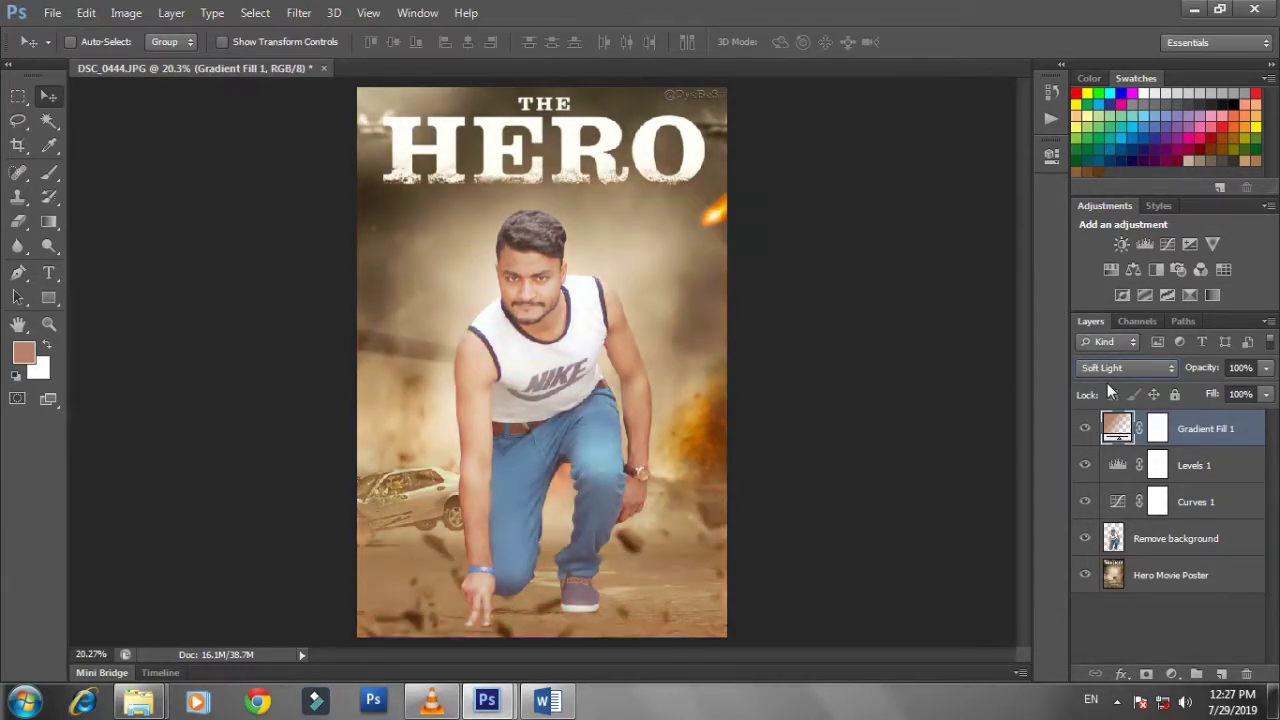
pyautogui.press('Up')
pyautogui.press('Up')
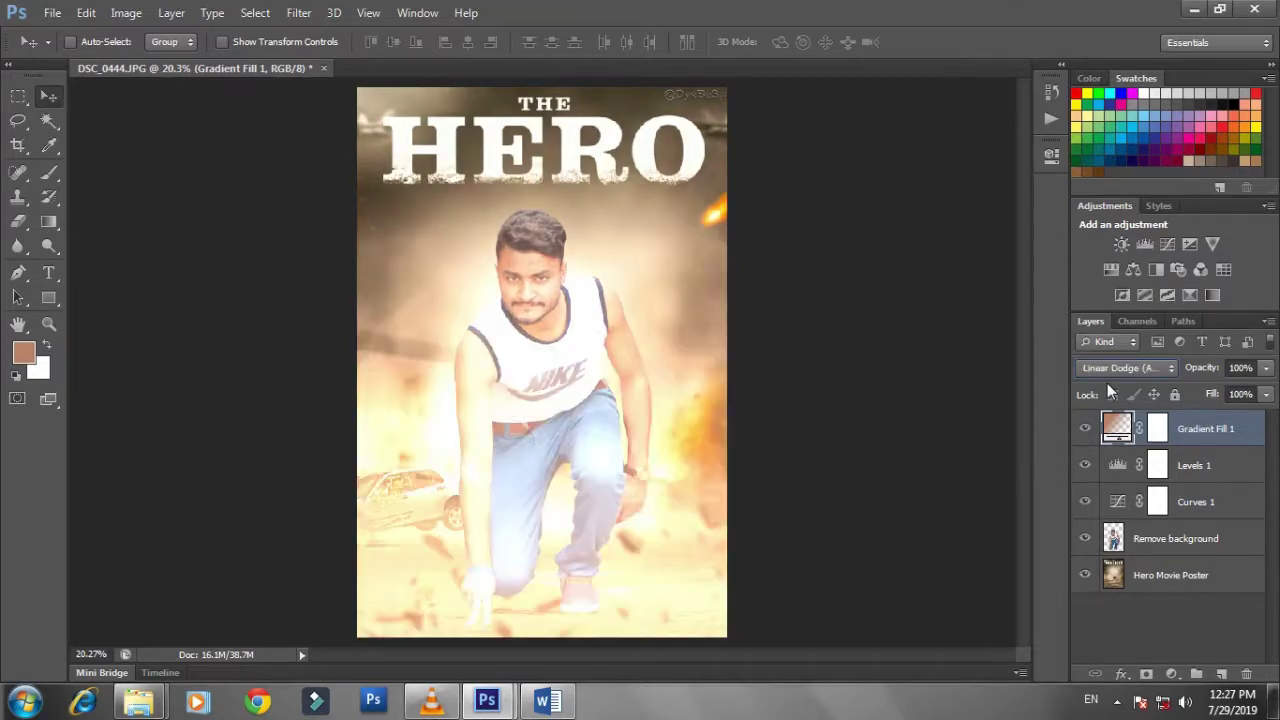
pyautogui.press('Up')
pyautogui.press('Up')
pyautogui.press('Up')
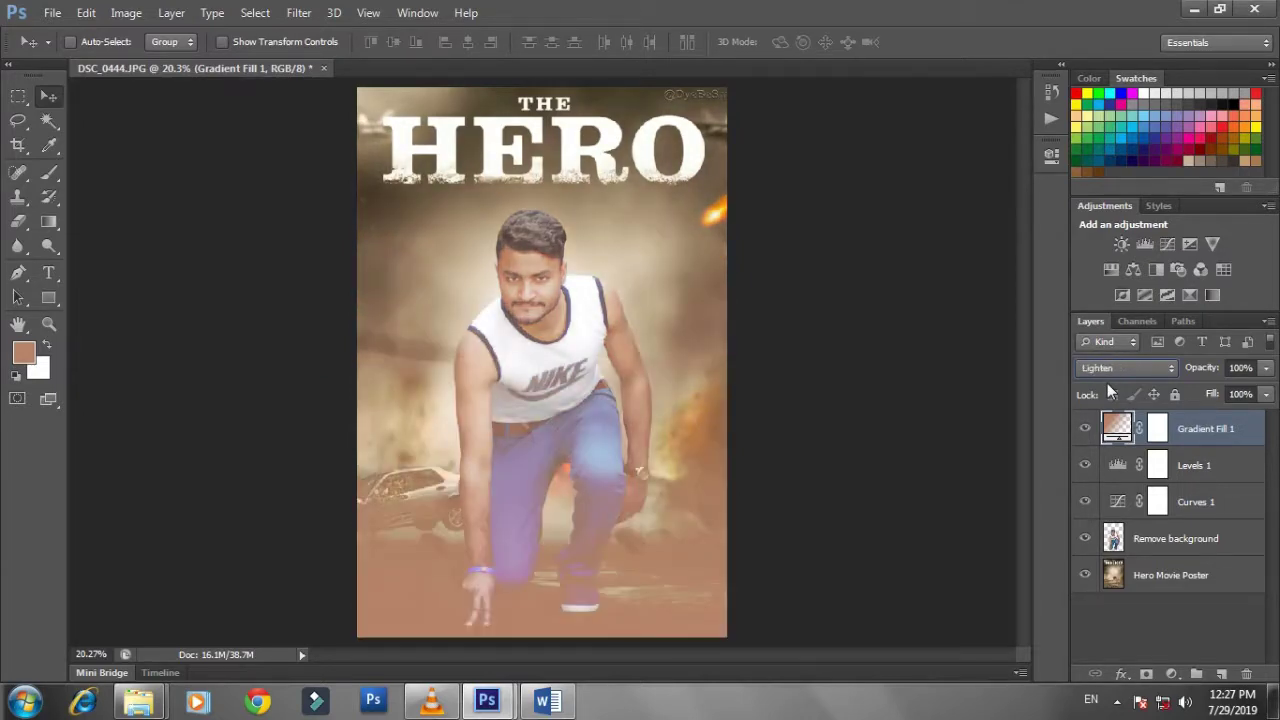
pyautogui.press('Up')
pyautogui.press('Up')
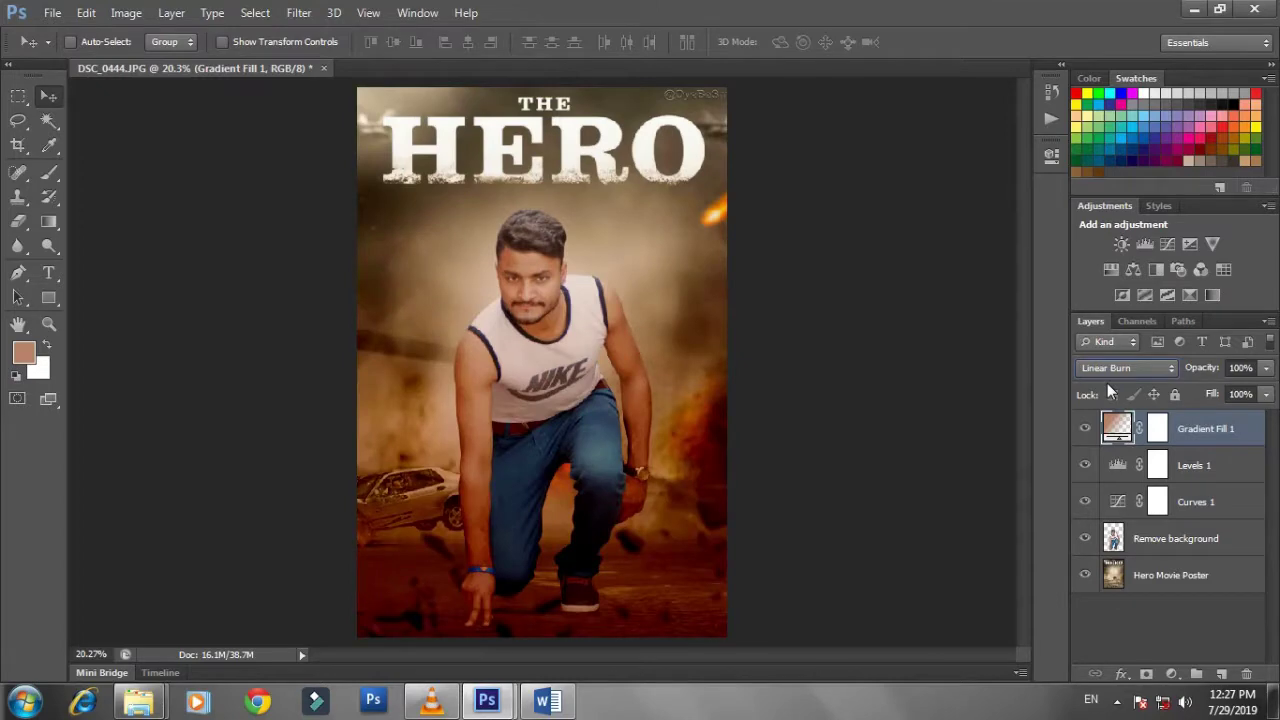
pyautogui.press('Up')
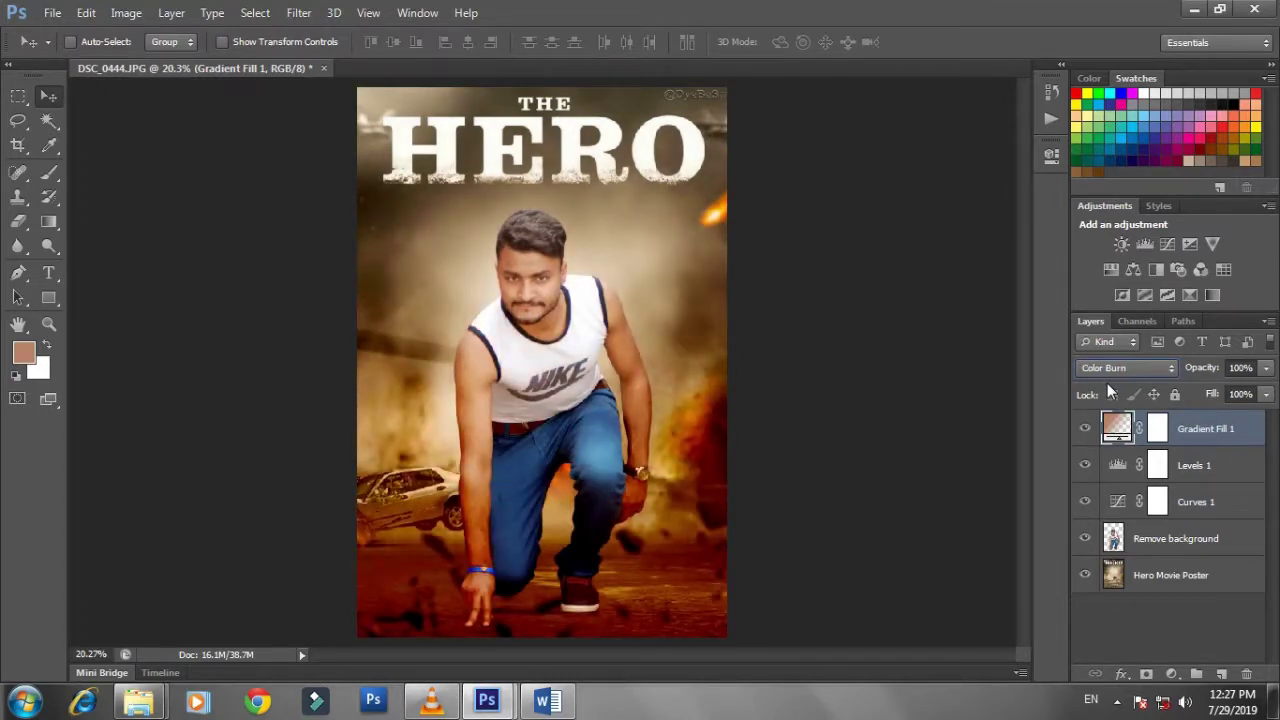
pyautogui.press('Up')
pyautogui.press('Up')
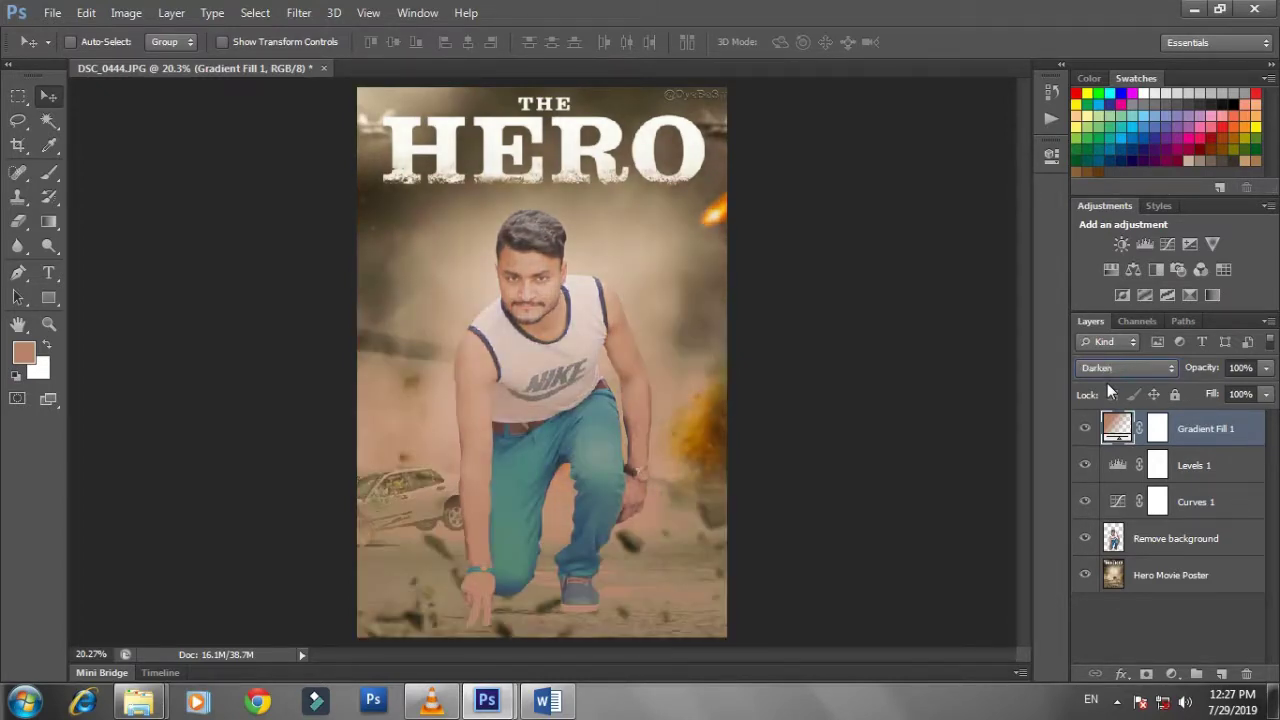
pyautogui.press('Up')
pyautogui.press('Up')
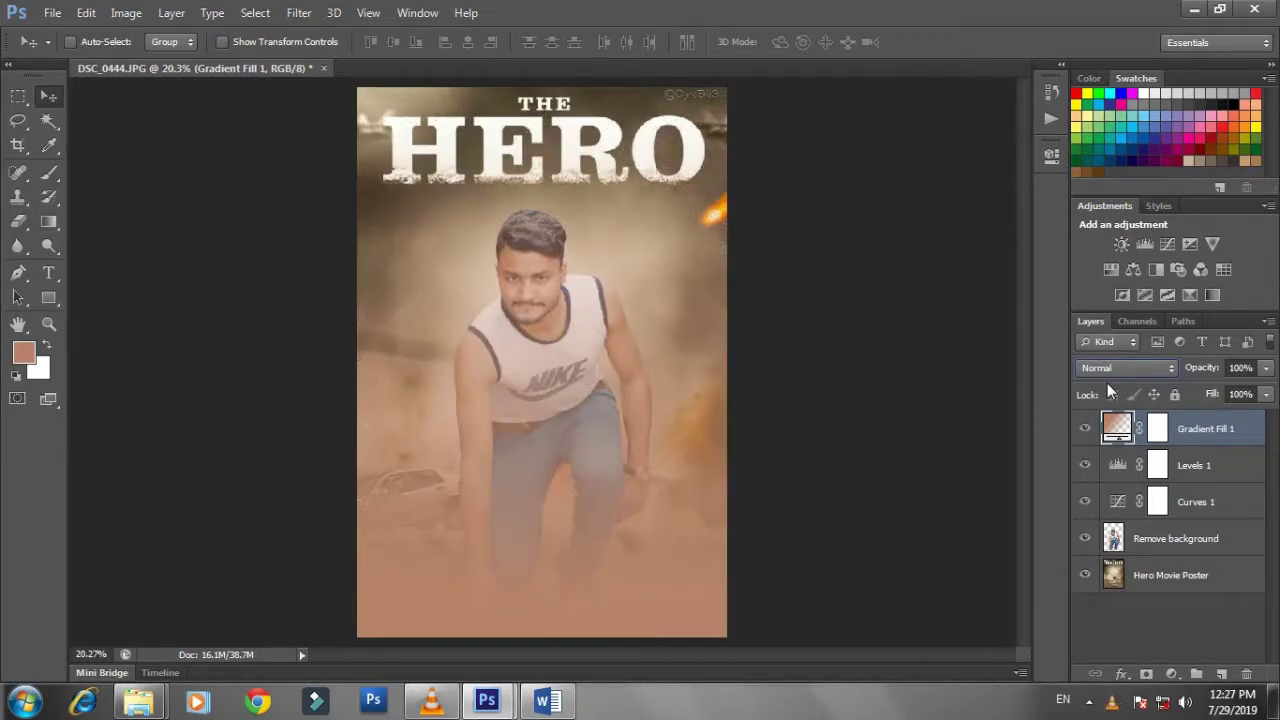
pyautogui.press('Down')
pyautogui.press('Down')
pyautogui.press('Down')
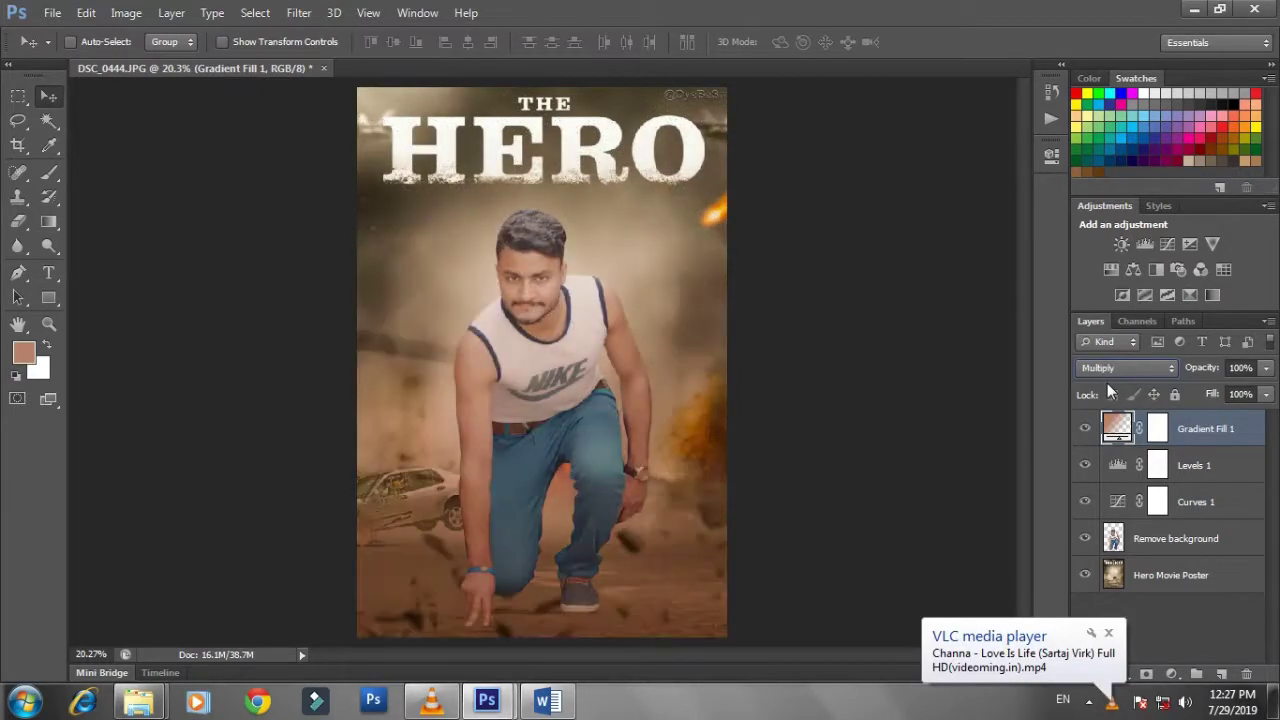
pyautogui.press('Down')
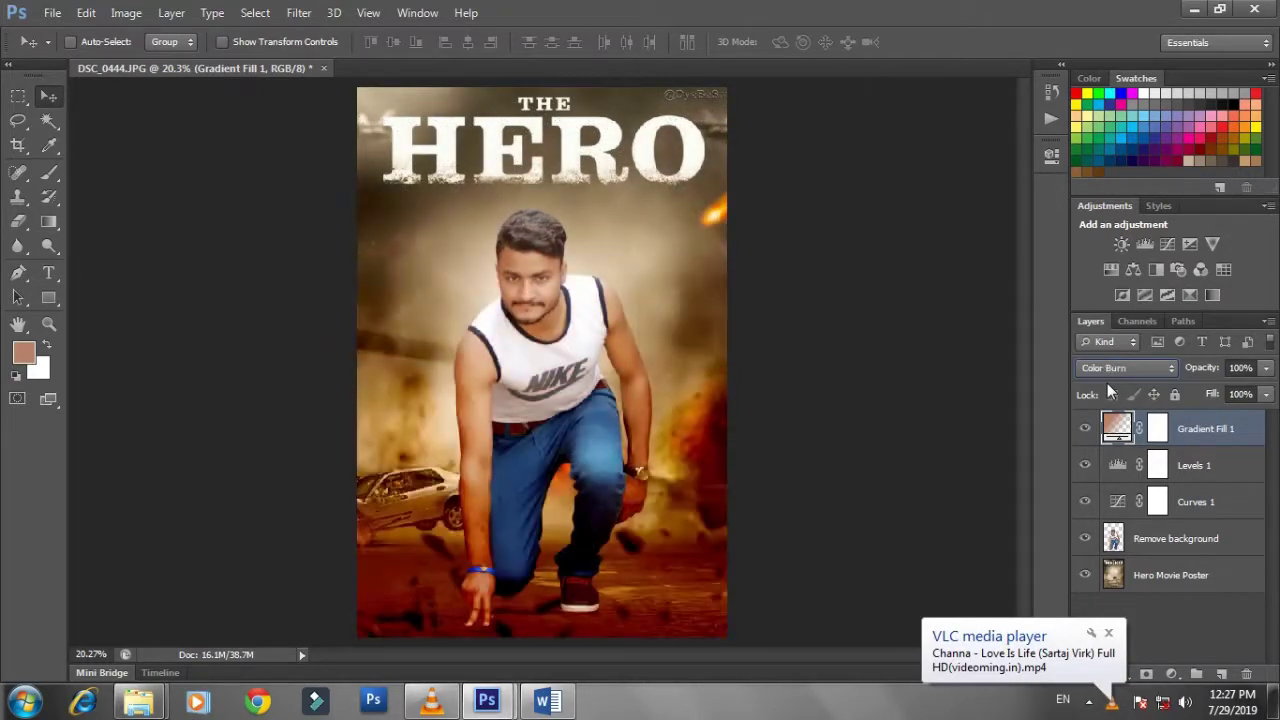
pyautogui.press('Down')
pyautogui.press('Down')
pyautogui.press('Down')
pyautogui.press('Down')
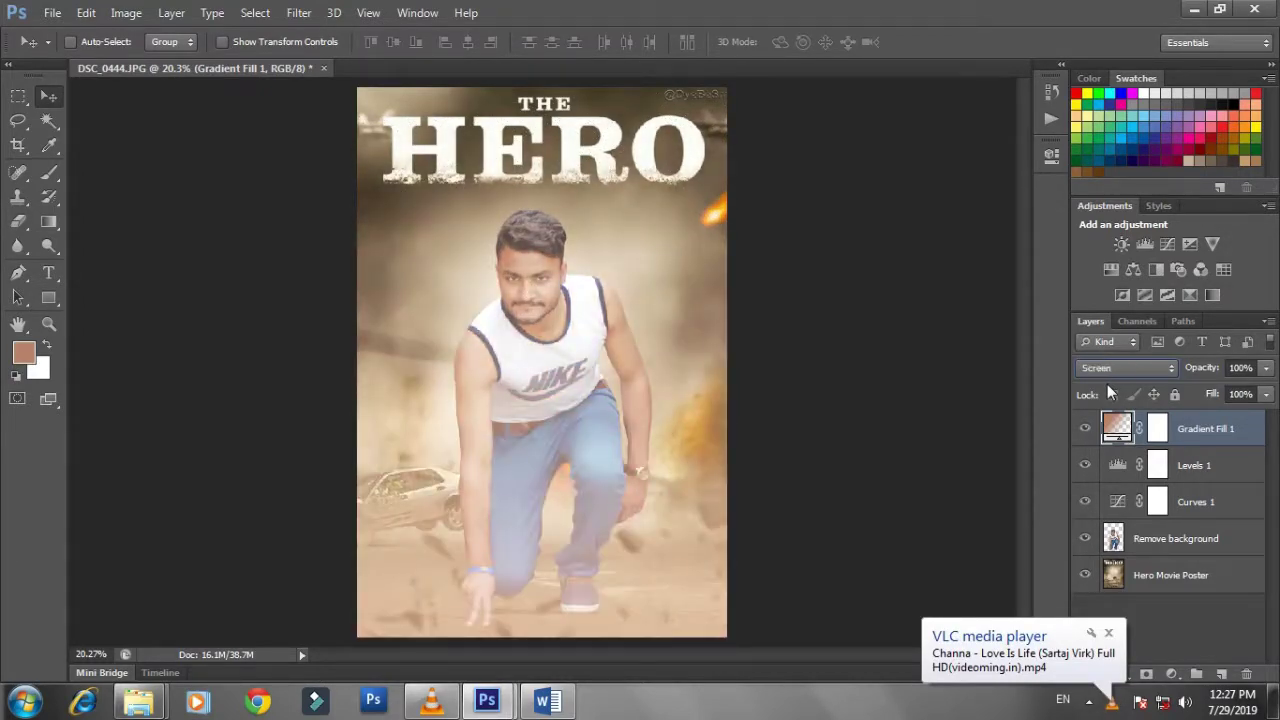
pyautogui.press('Down')
pyautogui.press('Down')
pyautogui.press('Down')
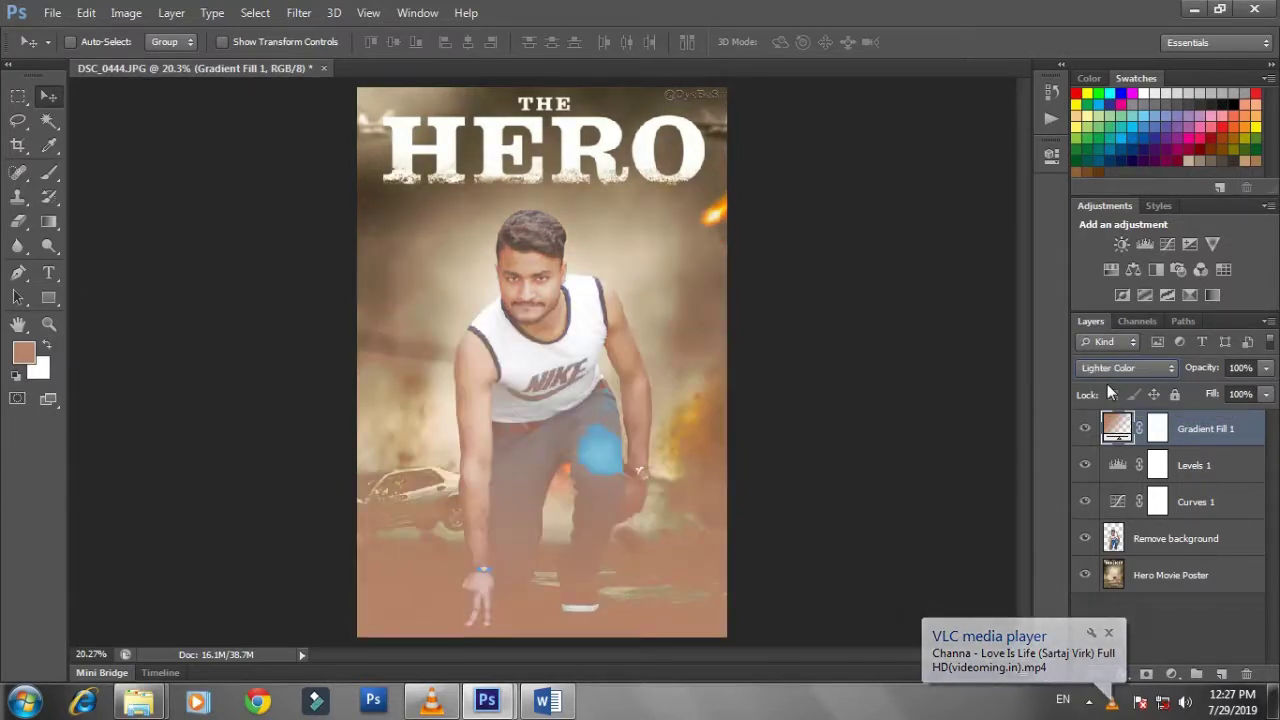
pyautogui.press('Up')
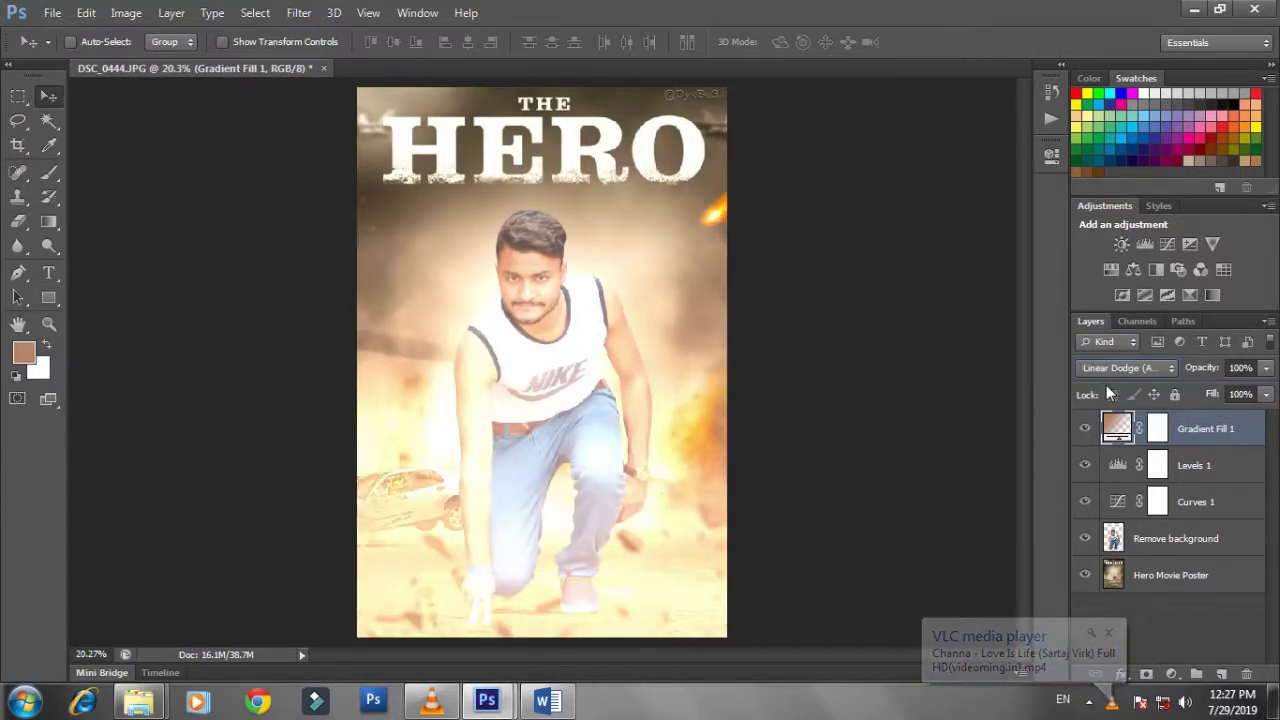
pyautogui.press('Down')
pyautogui.press('Down')
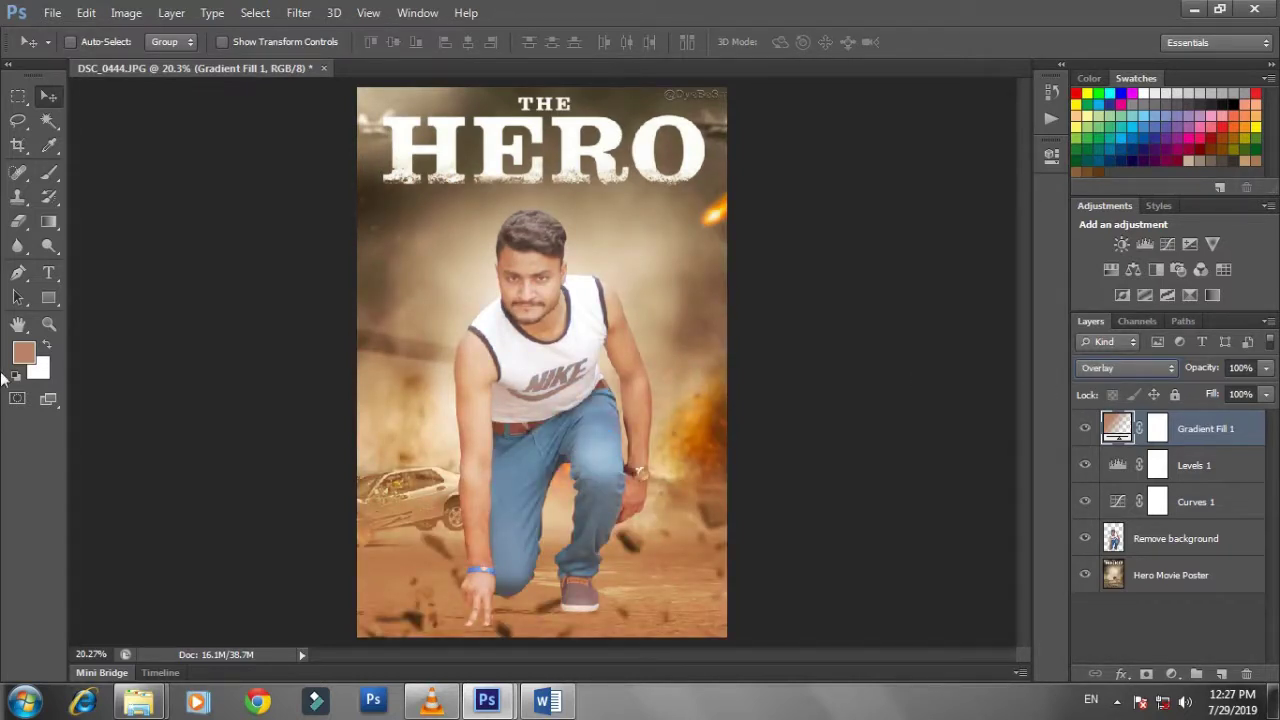
# - On the Remove background layer, zoom in on the hand and shoe and set Blur strength to 100%
pyautogui.click(47, 324)
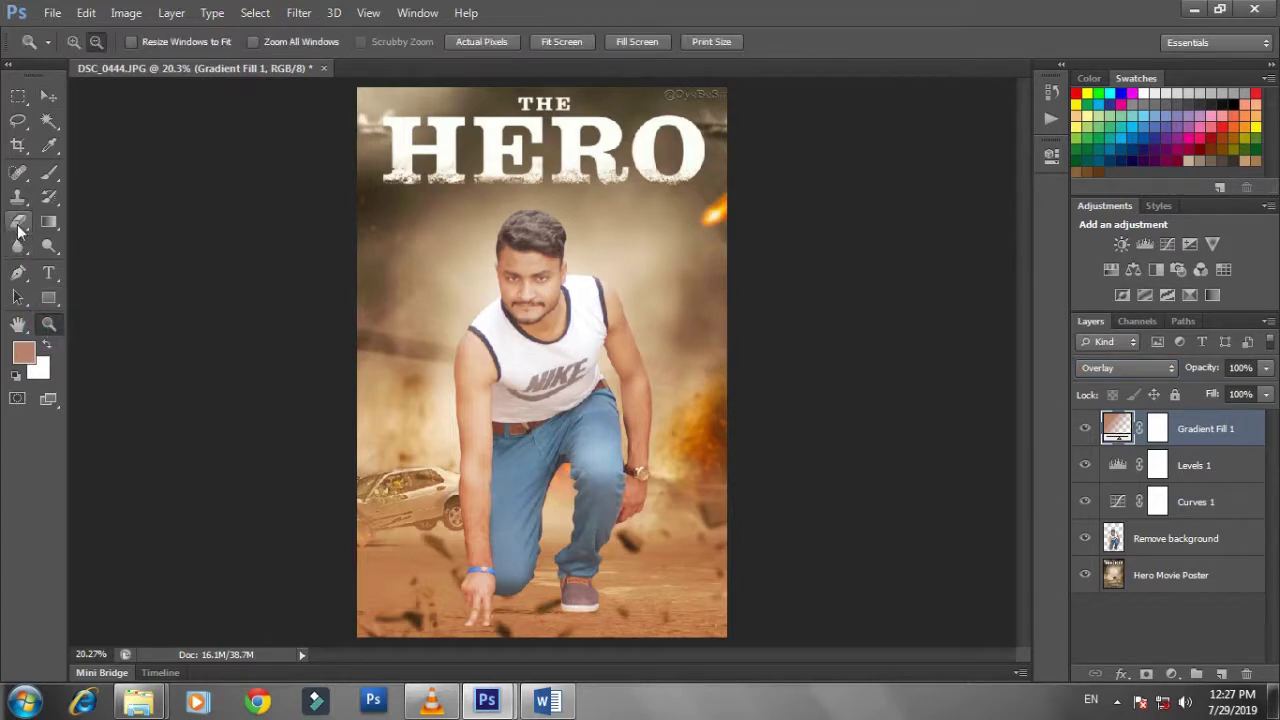
pyautogui.click(18, 246)
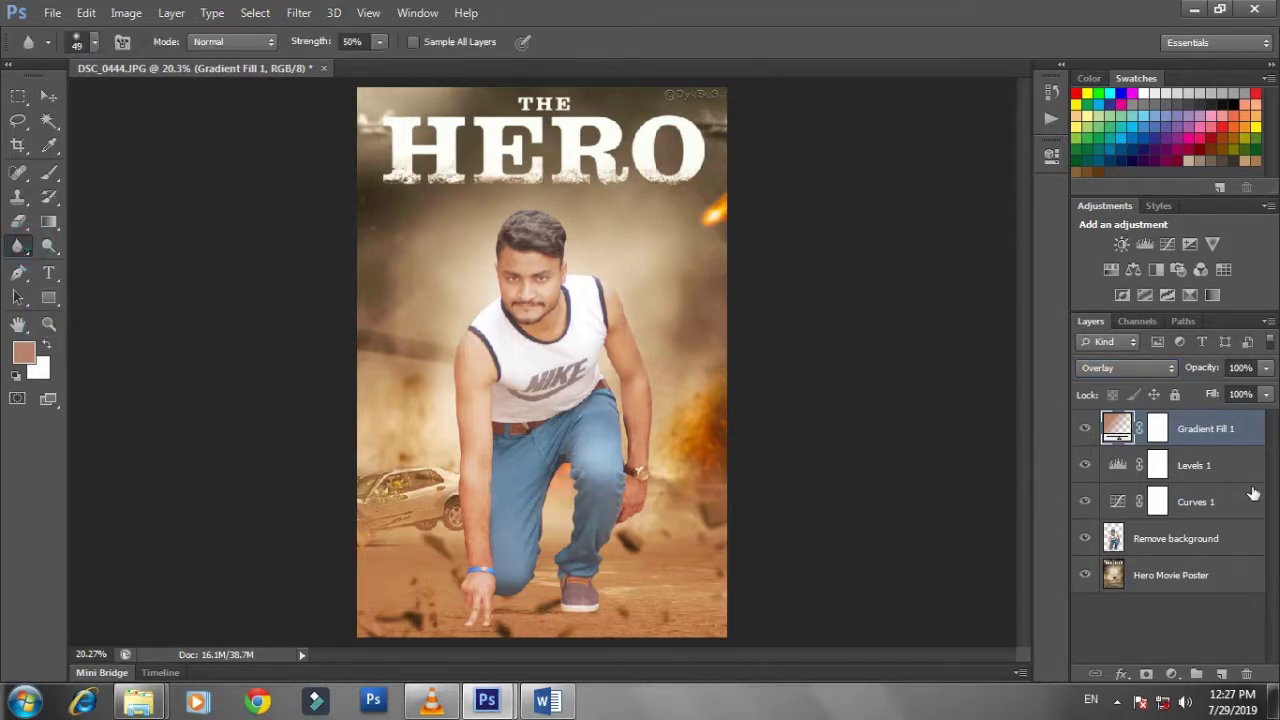
pyautogui.click(1187, 545)
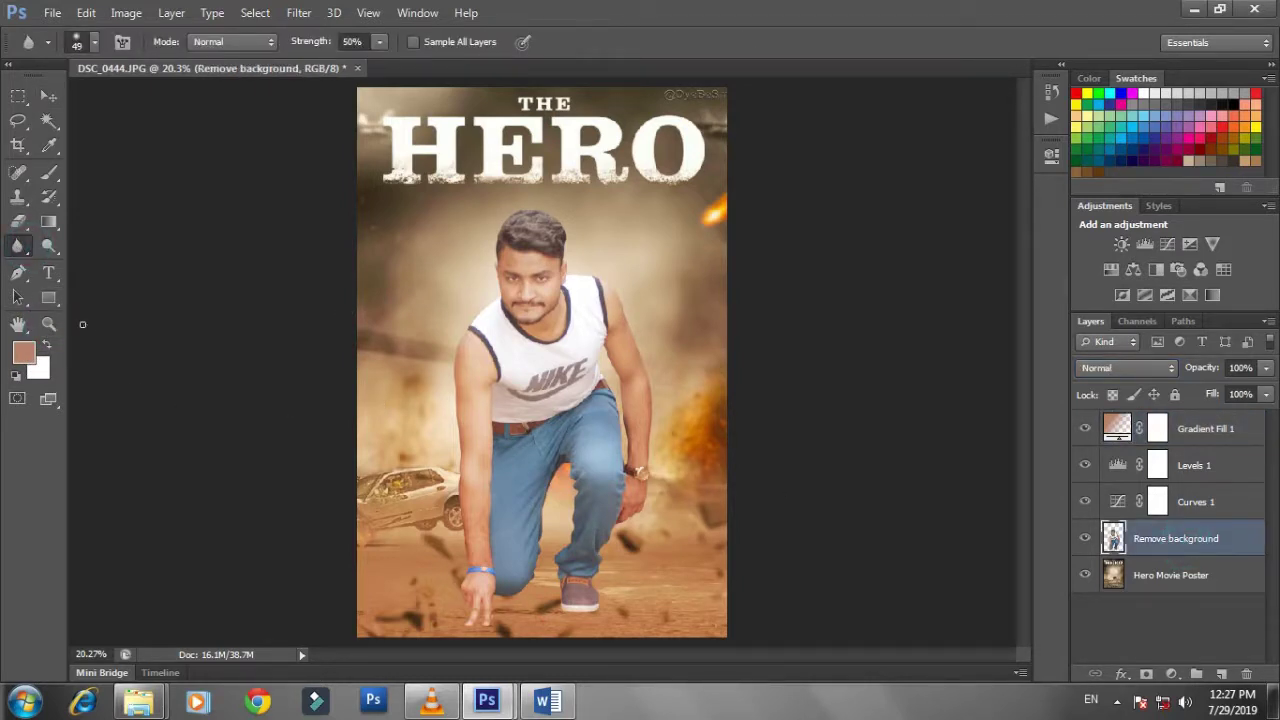
pyautogui.click(48, 324)
pyautogui.keyDown('alt'); pyautogui.click(420, 479); pyautogui.keyUp('alt')
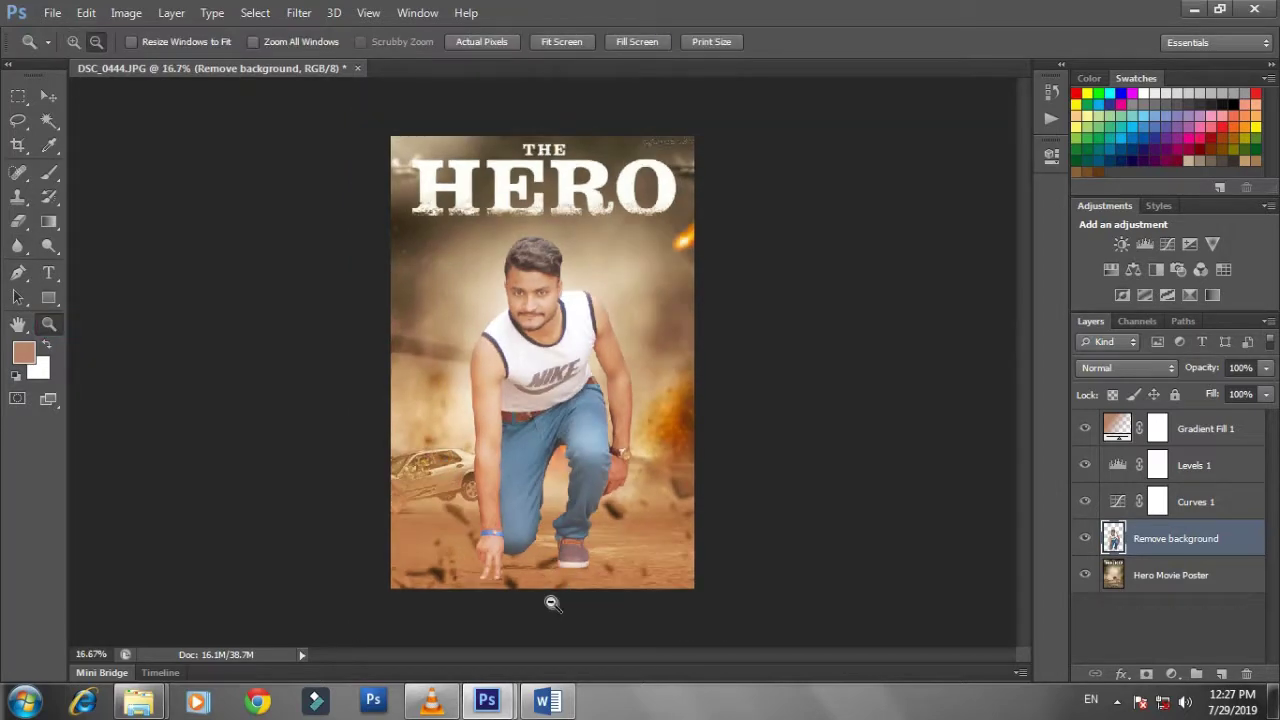
pyautogui.click(74, 42)
pyautogui.moveTo(437, 507); pyautogui.dragTo(540, 620)
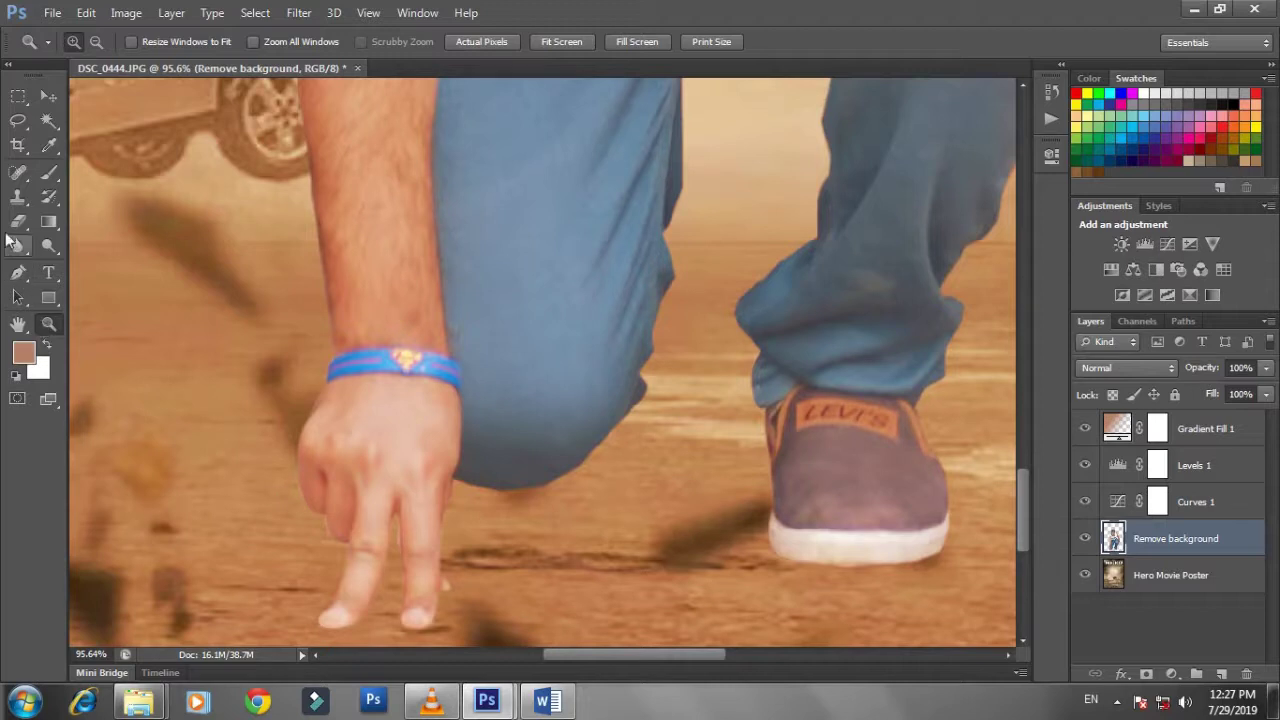
pyautogui.click(18, 246)
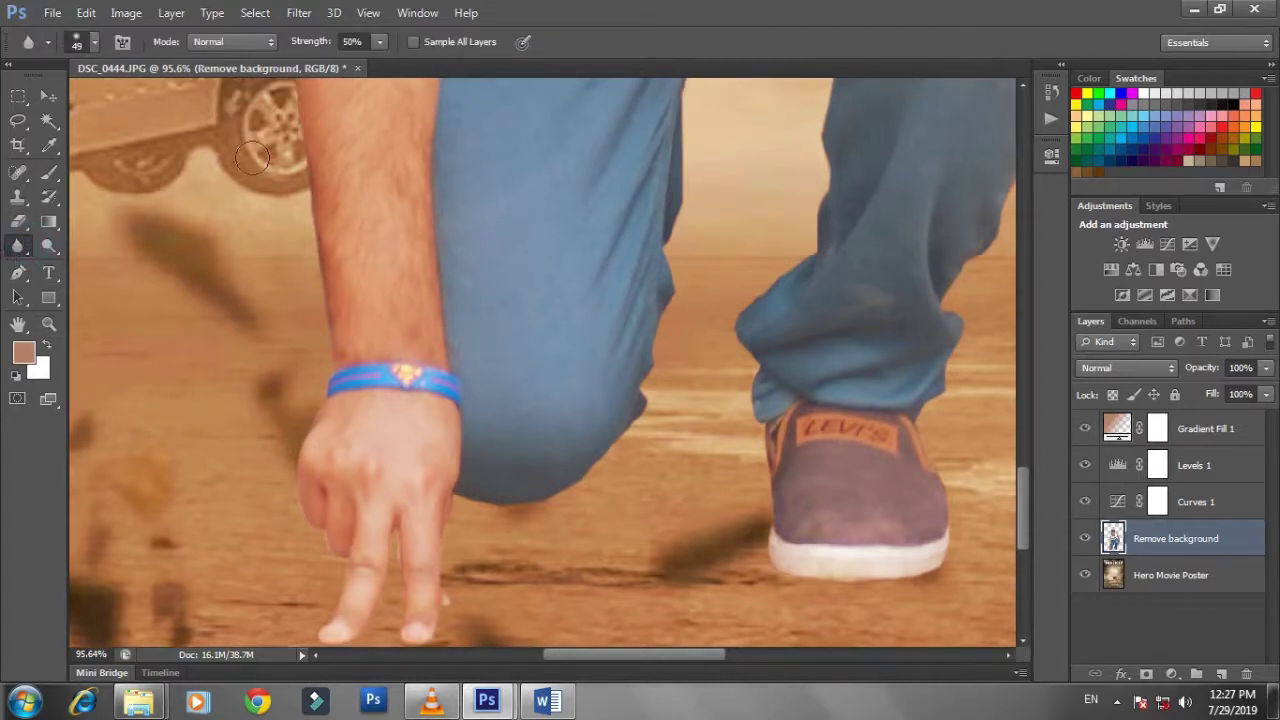
pyautogui.click(378, 42)
pyautogui.moveTo(382, 63); pyautogui.dragTo(430, 63)
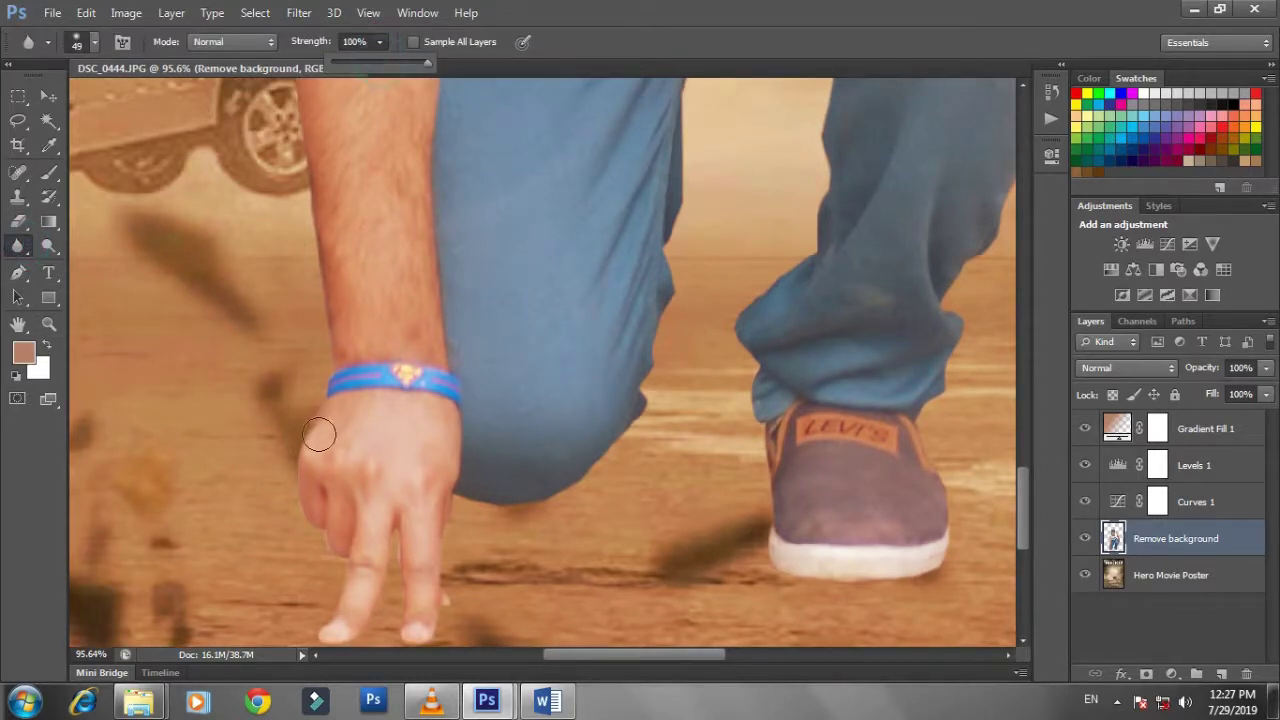
pyautogui.scroll(-2, 322, 456)
# - Blur the finger edges, then with a larger brush soften the knee and jeans edge
pyautogui.moveTo(322, 456)
pyautogui.mouseDown()
pyautogui.moveTo(309, 443)
pyautogui.moveTo(337, 566)
pyautogui.moveTo(432, 489)
pyautogui.moveTo(409, 466)
pyautogui.moveTo(414, 551)
pyautogui.moveTo(443, 537)
pyautogui.moveTo(468, 447)
pyautogui.mouseUp()
pyautogui.scroll(3, 468, 450)
pyautogui.scroll(2, 470, 455)
pyautogui.scroll(-2, 470, 455)
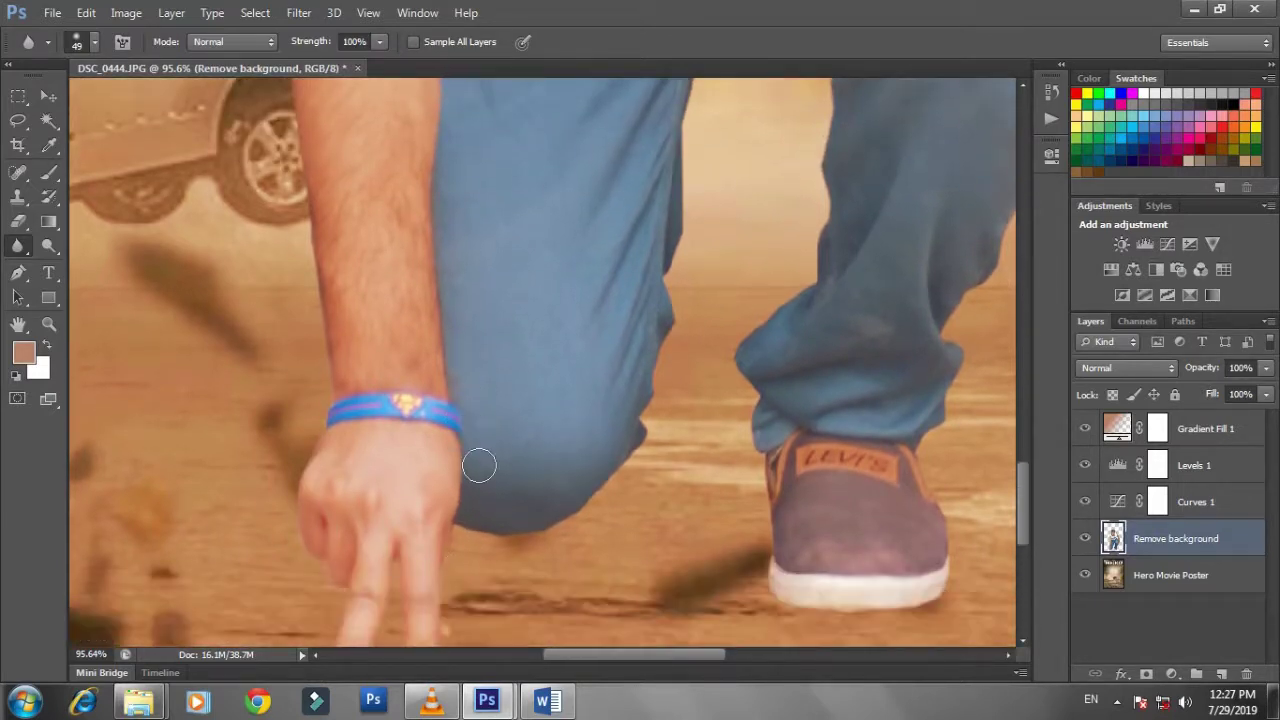
pyautogui.press(']')
pyautogui.press(']')
pyautogui.moveTo(457, 514)
pyautogui.mouseDown()
pyautogui.moveTo(517, 537)
pyautogui.moveTo(603, 509)
pyautogui.moveTo(646, 381)
pyautogui.mouseUp()
pyautogui.scroll(3, 648, 400)
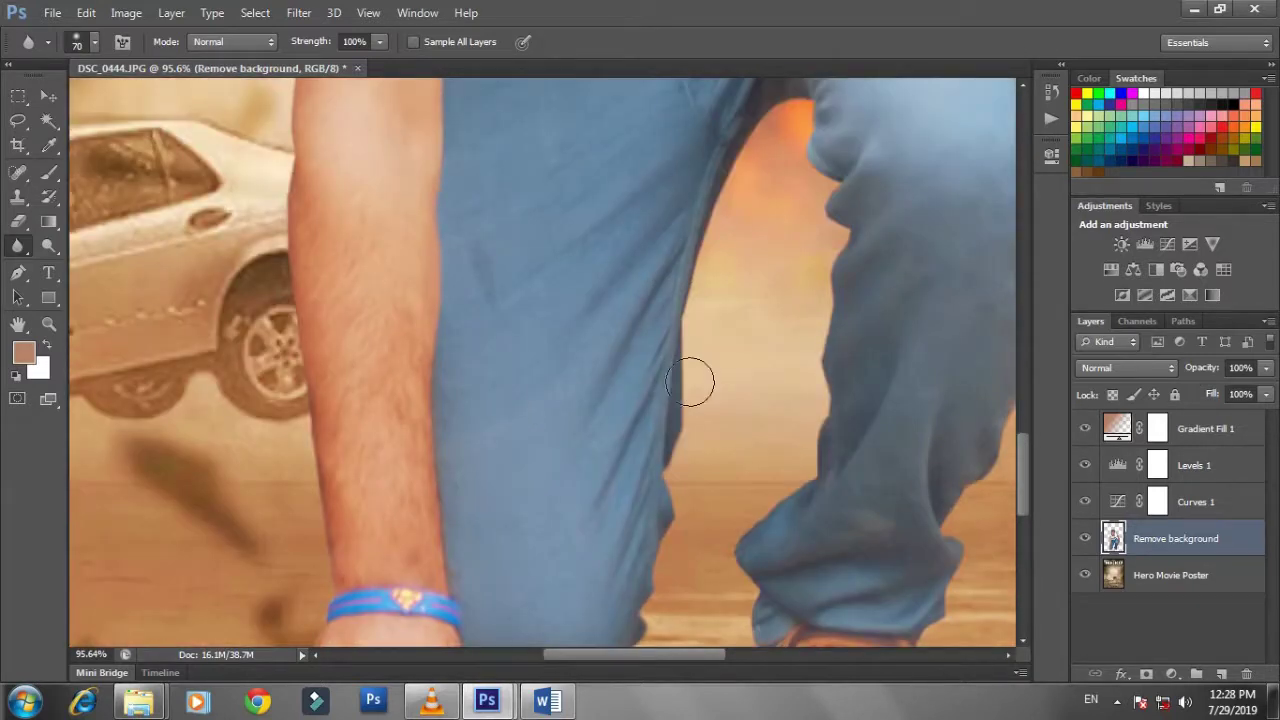
pyautogui.scroll(3, 664, 430)
pyautogui.scroll(3, 686, 316)
# - Blur the jeans' right edge, the edge near the shoe, the shoe sole and up toward the hand
pyautogui.moveTo(846, 189); pyautogui.dragTo(845, 383)
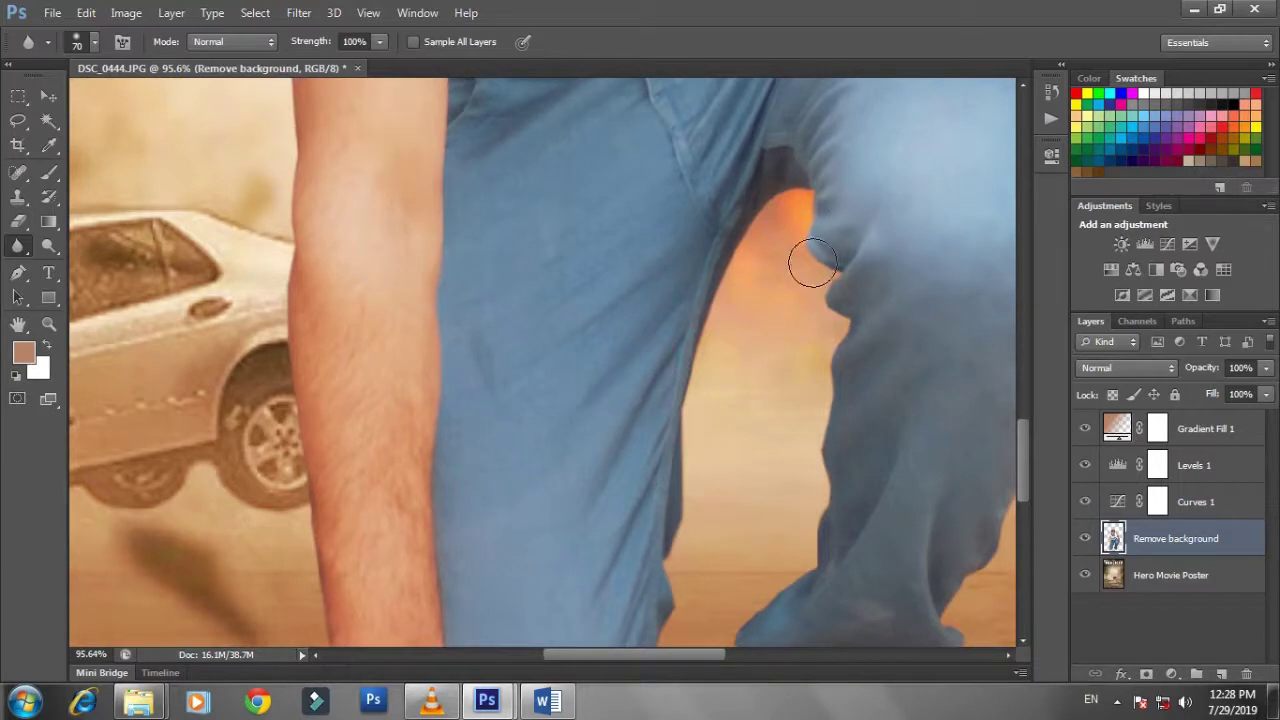
pyautogui.scroll(-3, 811, 509)
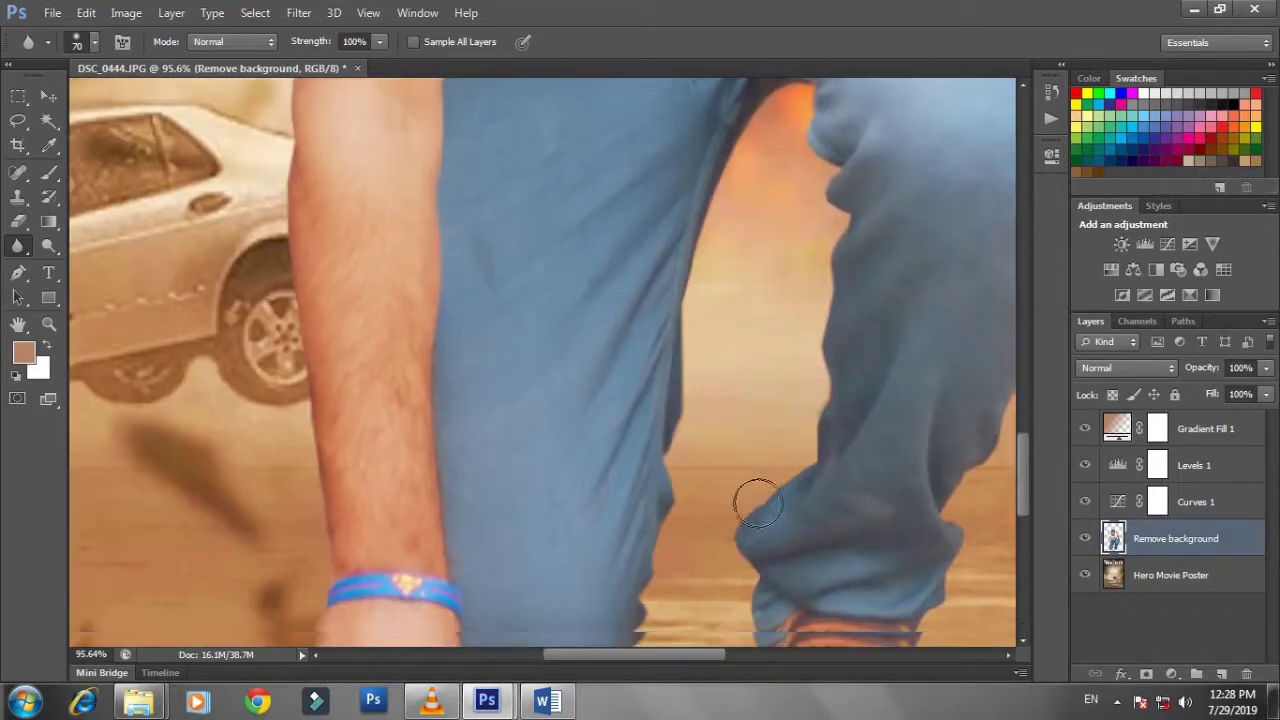
pyautogui.scroll(-3, 749, 509)
pyautogui.moveTo(758, 462); pyautogui.dragTo(768, 580)
pyautogui.scroll(-3, 780, 520)
pyautogui.moveTo(775, 498)
pyautogui.mouseDown()
pyautogui.moveTo(923, 518)
pyautogui.moveTo(942, 305)
pyautogui.moveTo(553, 540)
pyautogui.mouseUp()
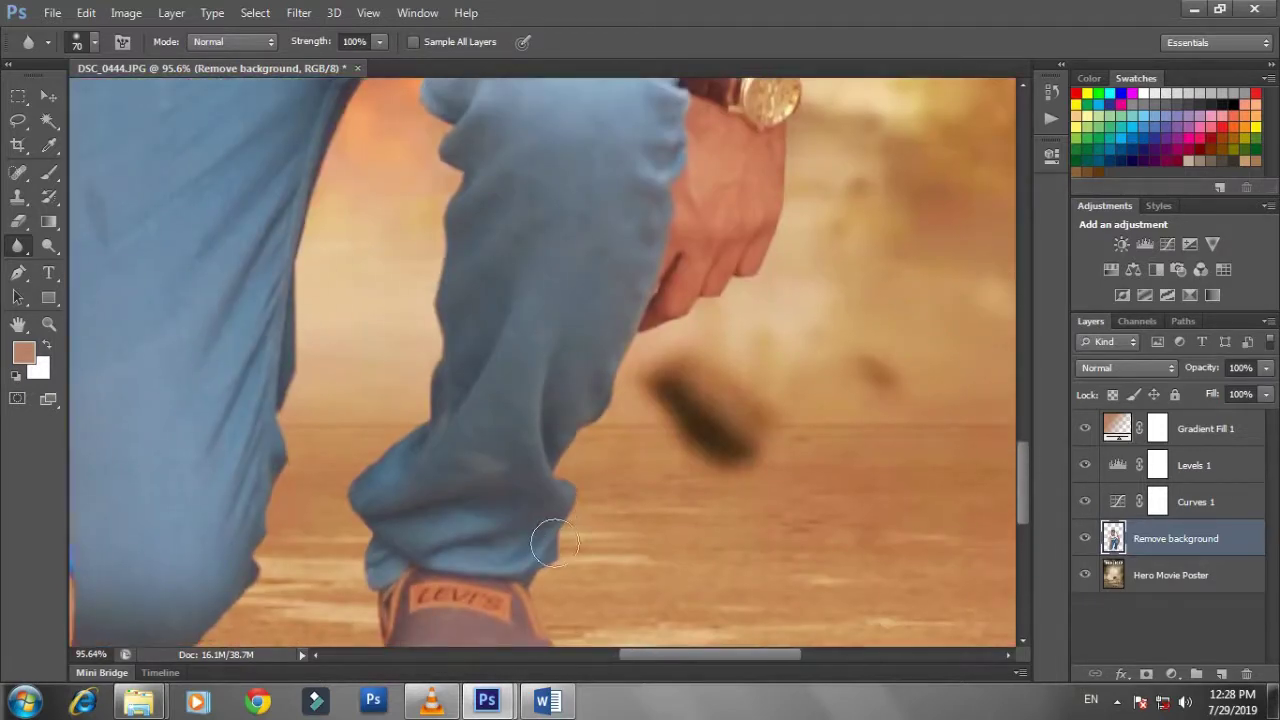
pyautogui.moveTo(625, 322); pyautogui.dragTo(708, 300)
pyautogui.scroll(3, 760, 330)
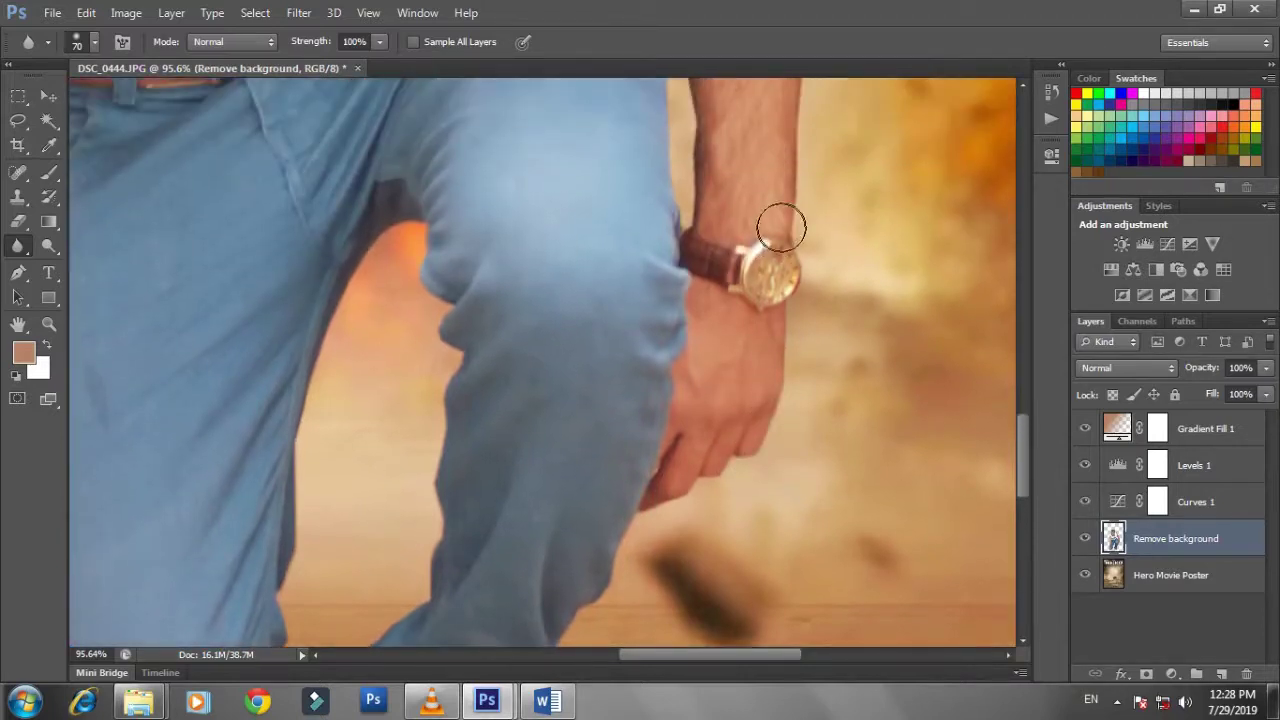
# - Blur the edges around the wrist, hand, upper arm and shoulder
pyautogui.moveTo(783, 218); pyautogui.dragTo(808, 369)
pyautogui.scroll(2, 791, 343)
pyautogui.scroll(2, 800, 243)
pyautogui.moveTo(800, 240); pyautogui.dragTo(803, 349)
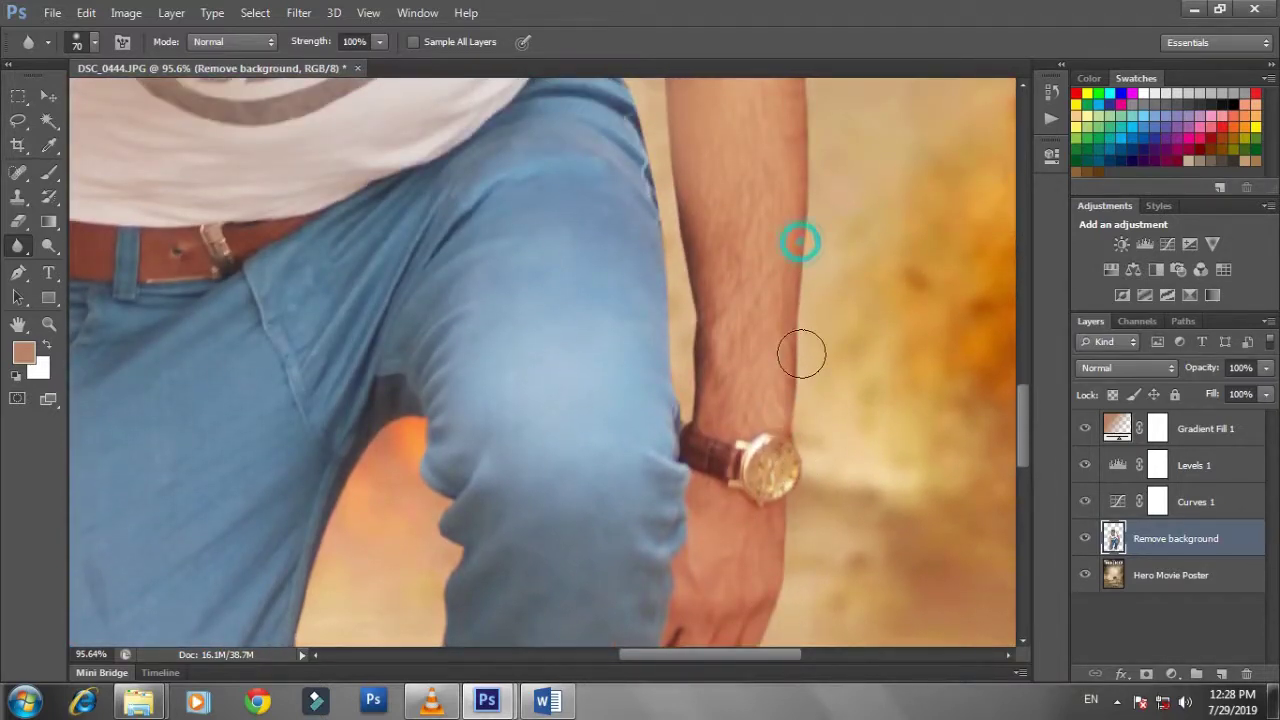
pyautogui.scroll(2, 785, 297)
pyautogui.scroll(2, 790, 285)
pyautogui.scroll(2, 795, 250)
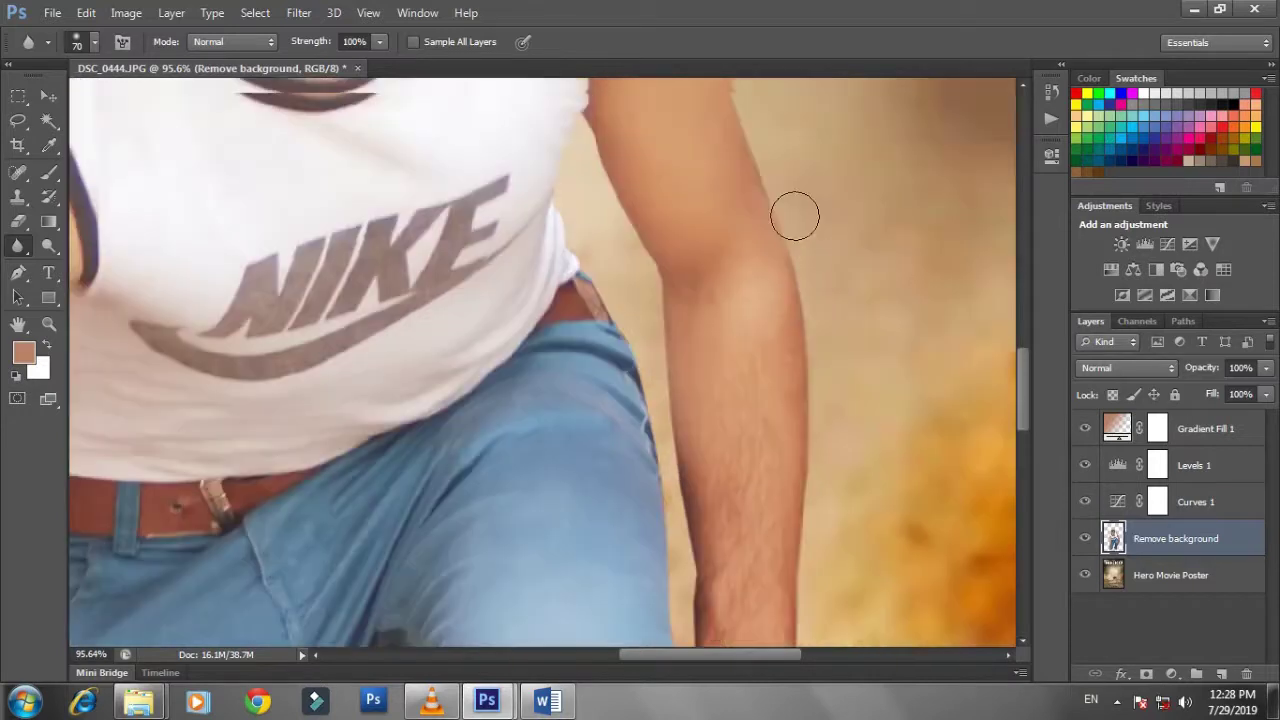
pyautogui.scroll(2, 794, 300)
pyautogui.click(792, 329)
pyautogui.scroll(2, 731, 220)
pyautogui.click(743, 254)
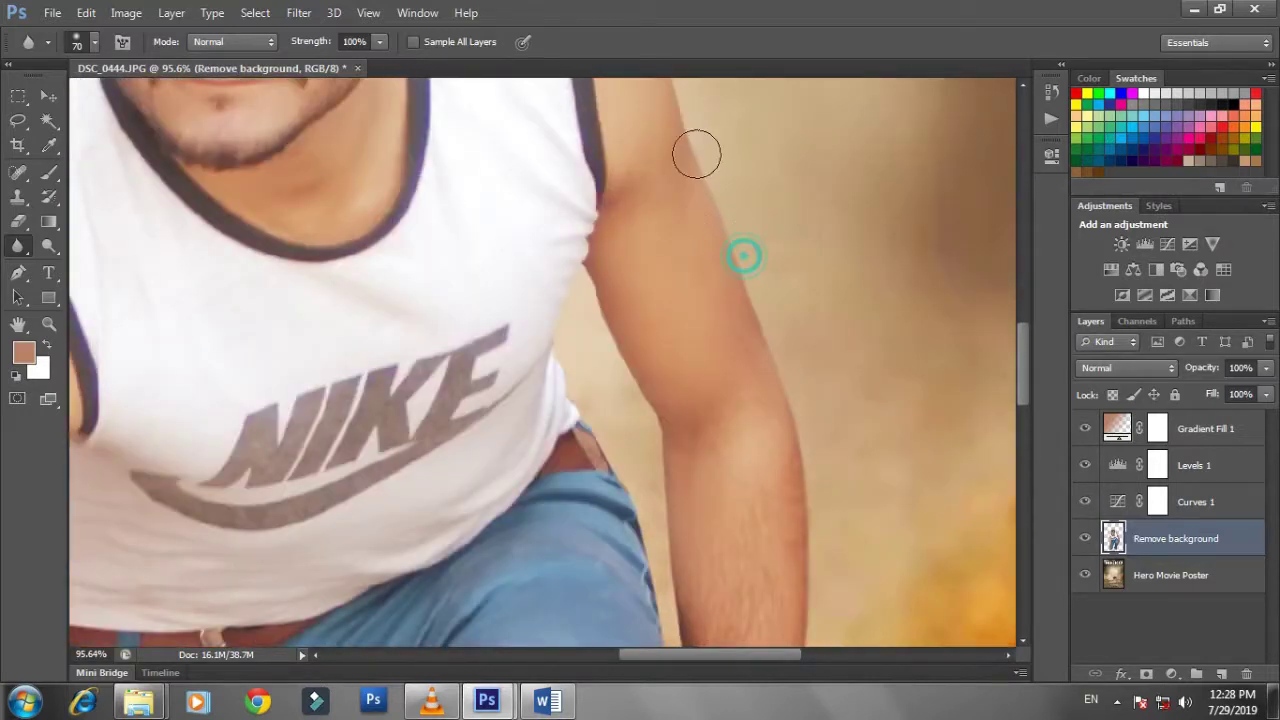
# - Blur the arm edge beside the shirt, under the armpit, beside the neck and around the hair
pyautogui.scroll(-2, 662, 443)
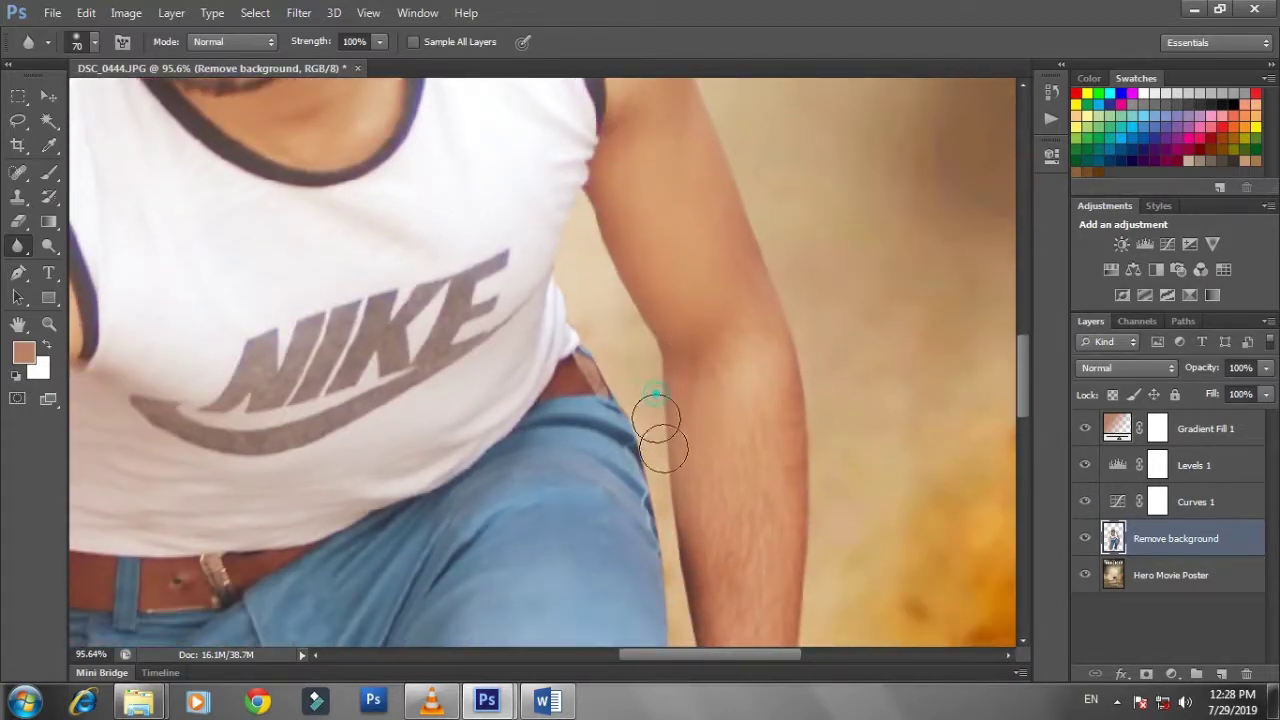
pyautogui.scroll(-2, 668, 450)
pyautogui.scroll(-2, 672, 440)
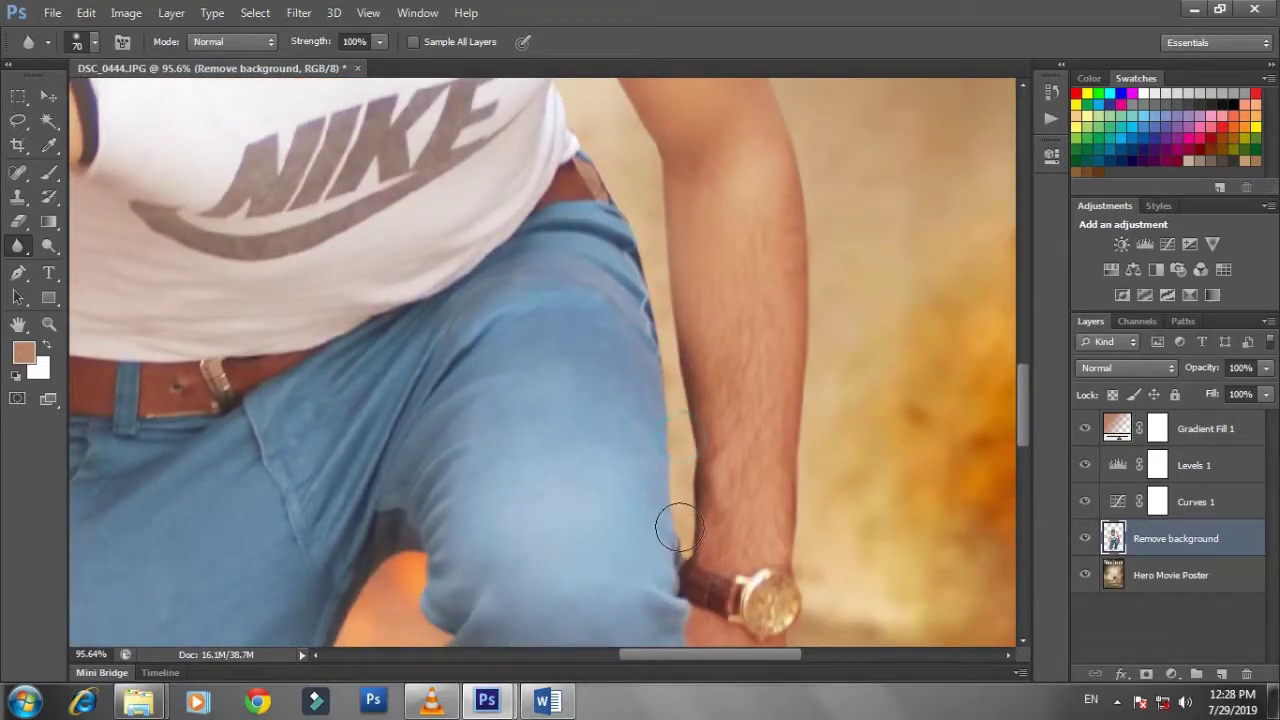
pyautogui.scroll(2, 669, 440)
pyautogui.click(669, 440)
pyautogui.scroll(2, 562, 240)
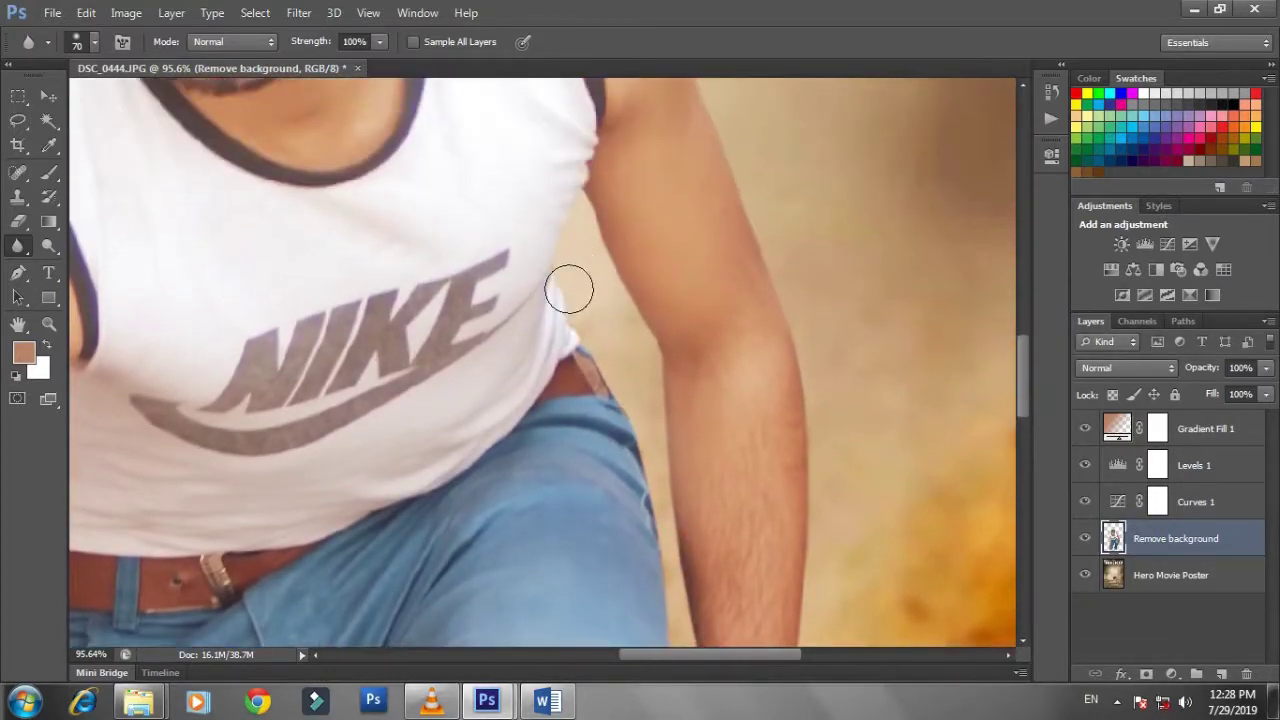
pyautogui.click(564, 299)
pyautogui.scroll(4, 620, 220)
pyautogui.scroll(4, 632, 232)
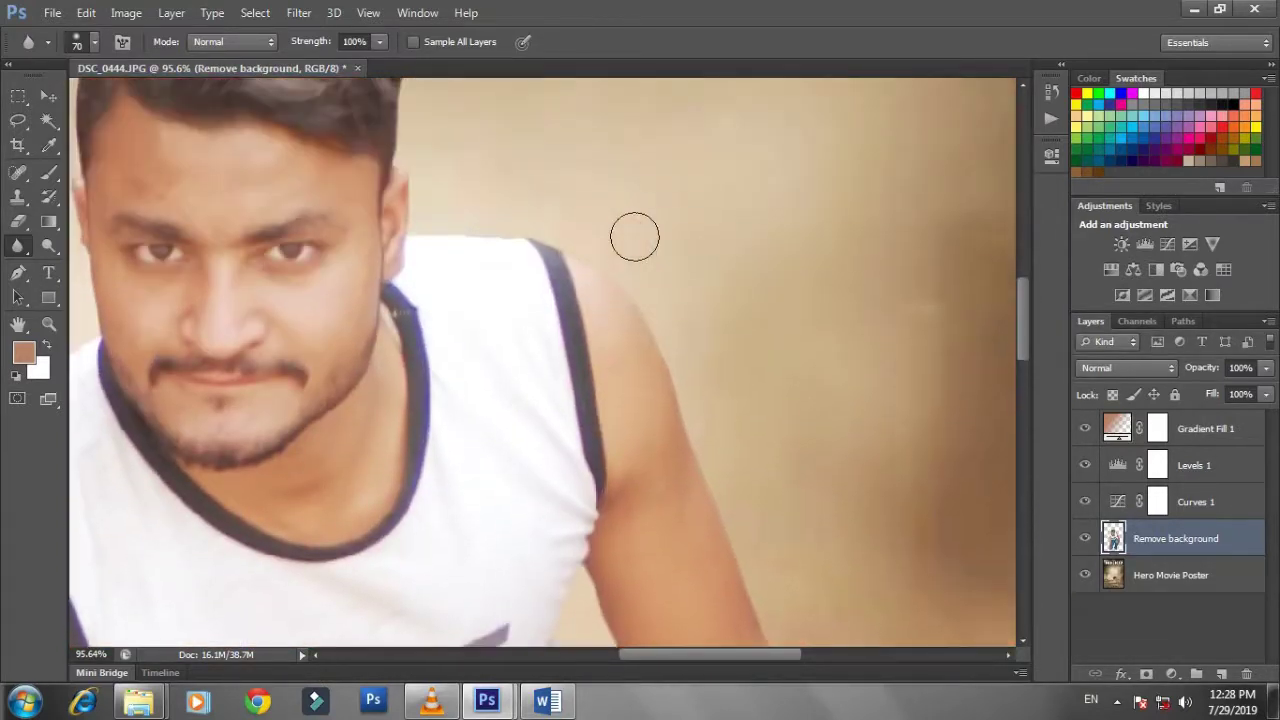
pyautogui.click(424, 196)
pyautogui.scroll(2, 414, 200)
pyautogui.click(409, 249)
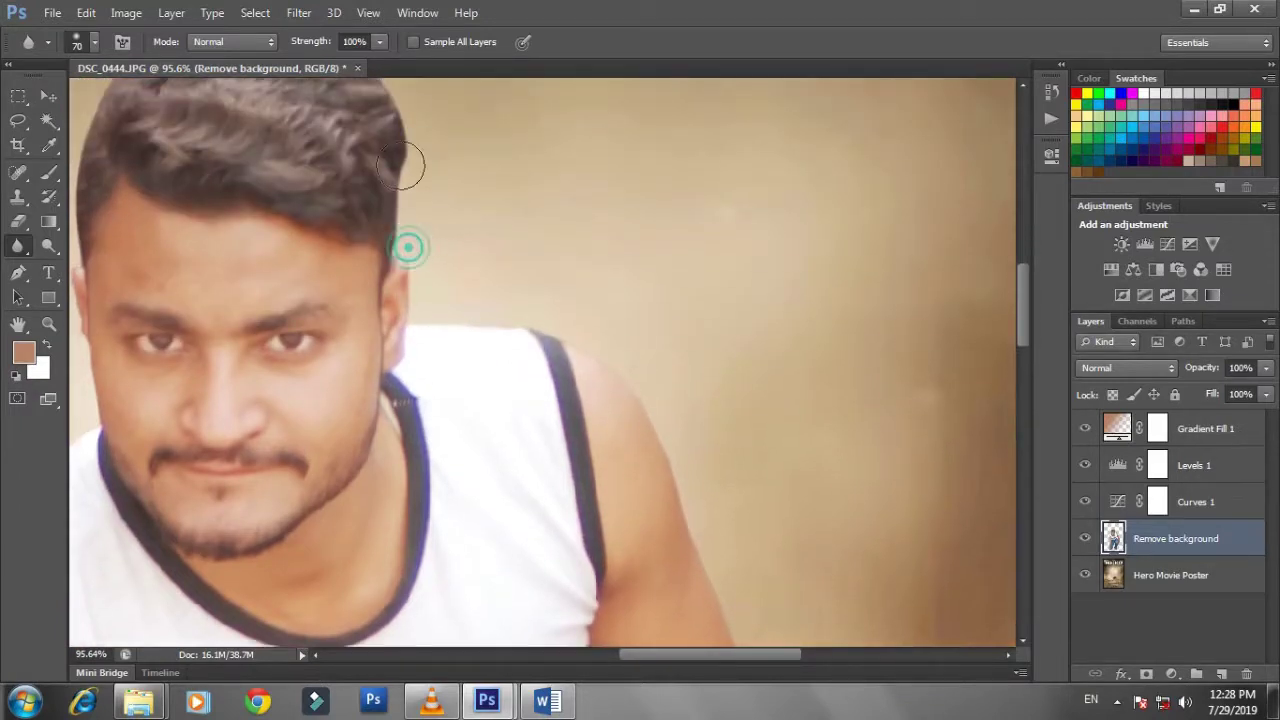
pyautogui.scroll(2, 419, 190)
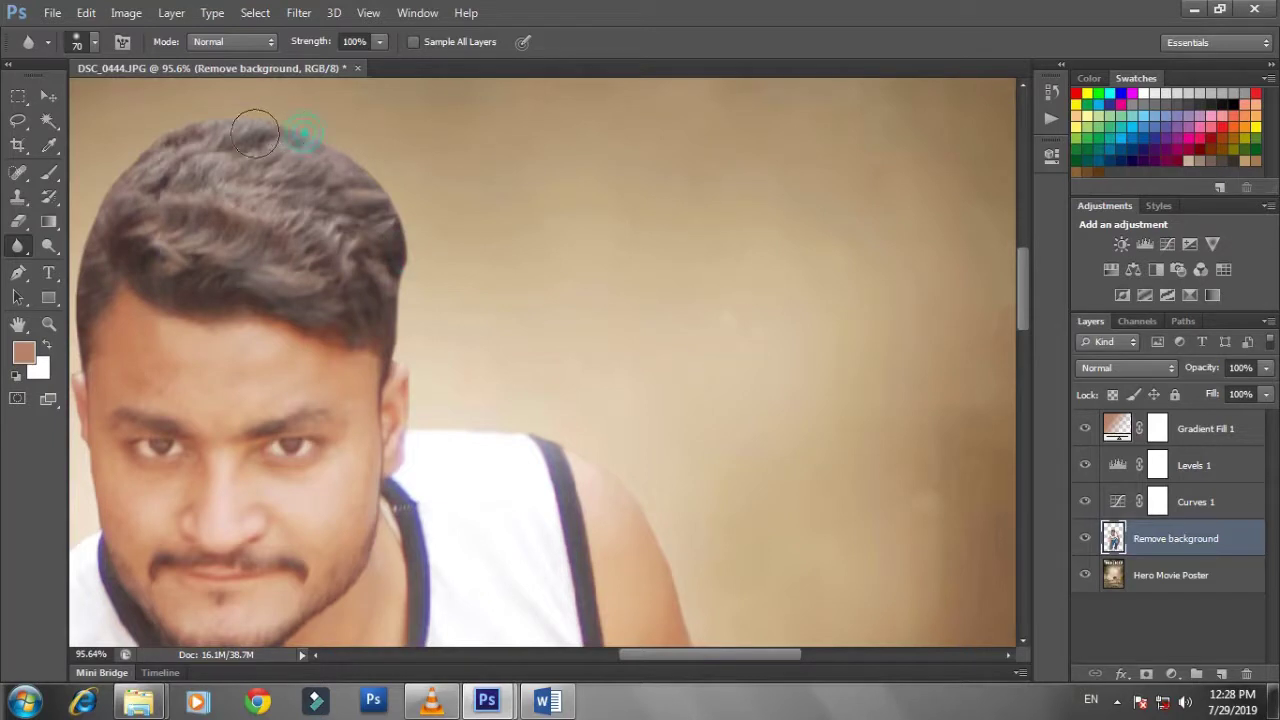
# - Blur the edge beside the face, then bring the shirt and belt back into view
pyautogui.hscroll(-3, 185, 155)
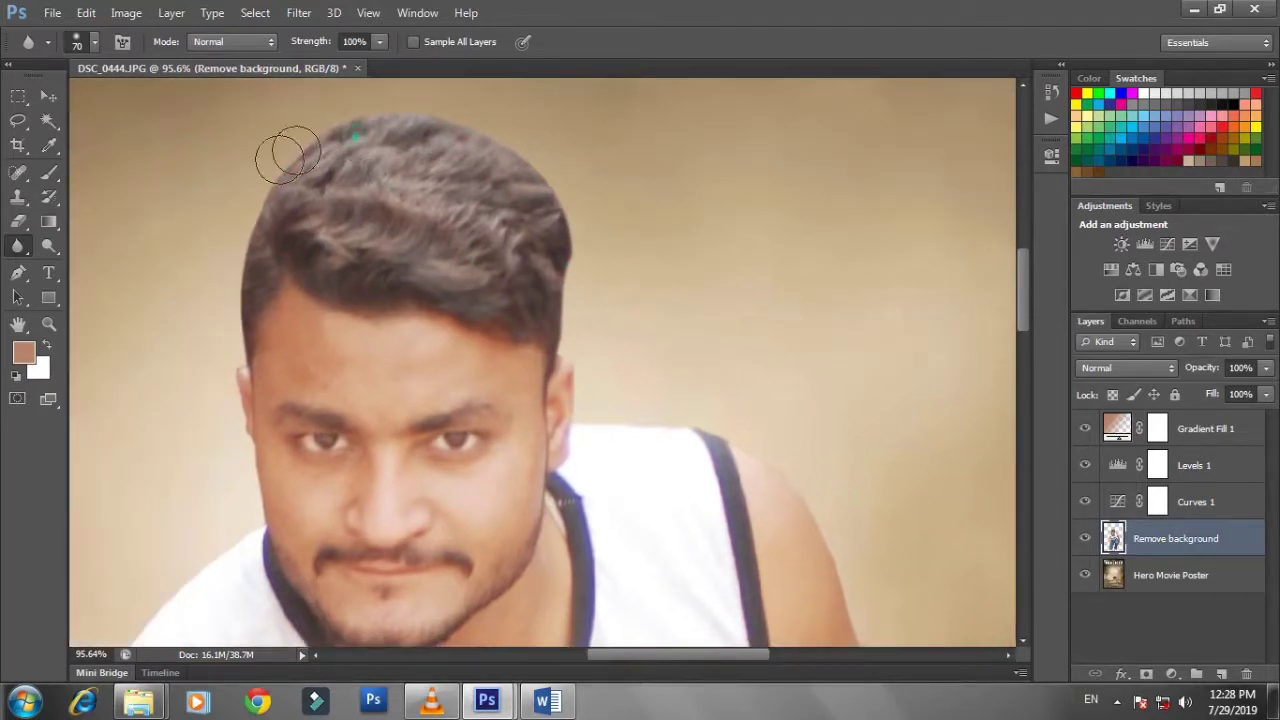
pyautogui.scroll(-2, 229, 423)
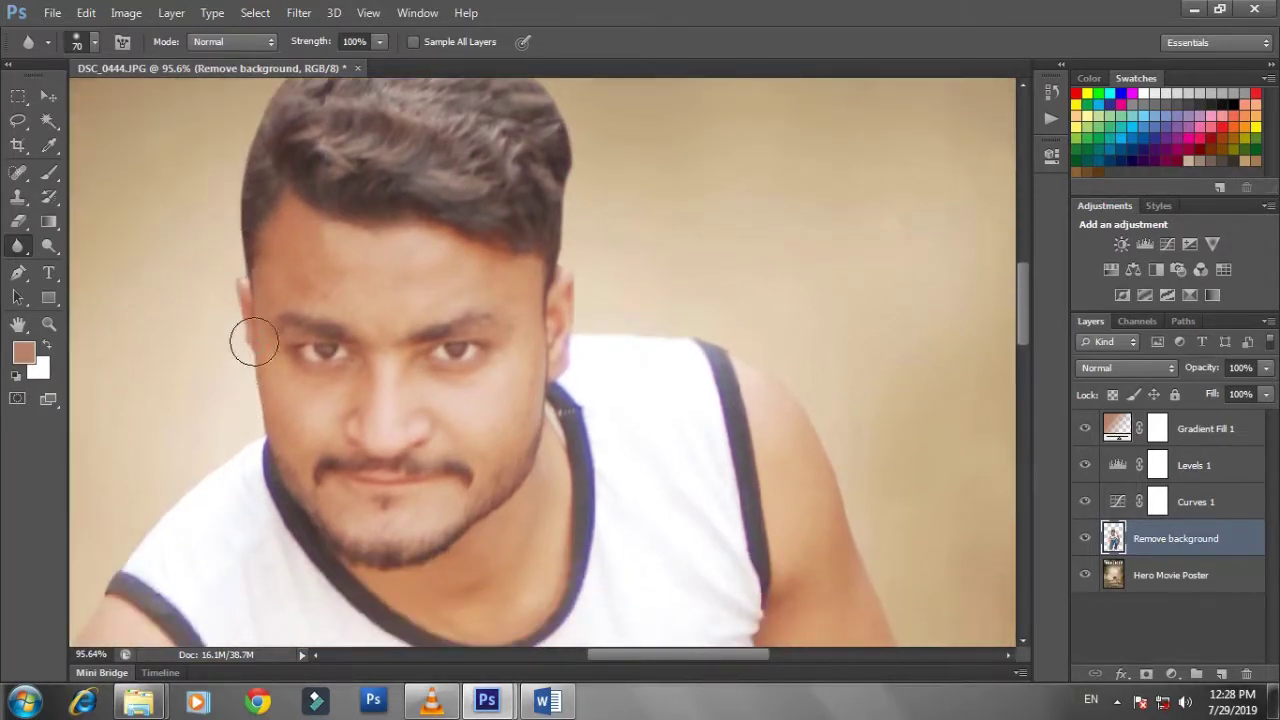
pyautogui.click(253, 342)
pyautogui.moveTo(163, 517); pyautogui.dragTo(533, 246)
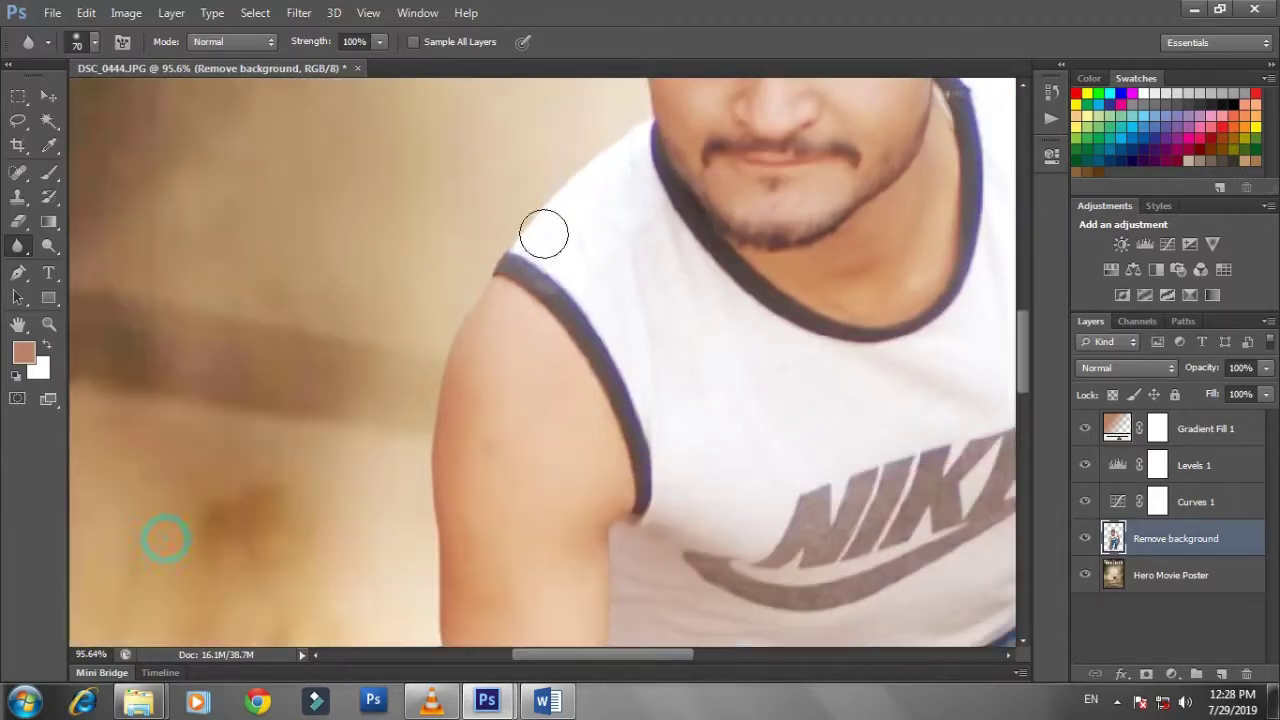
pyautogui.scroll(-4, 476, 315)
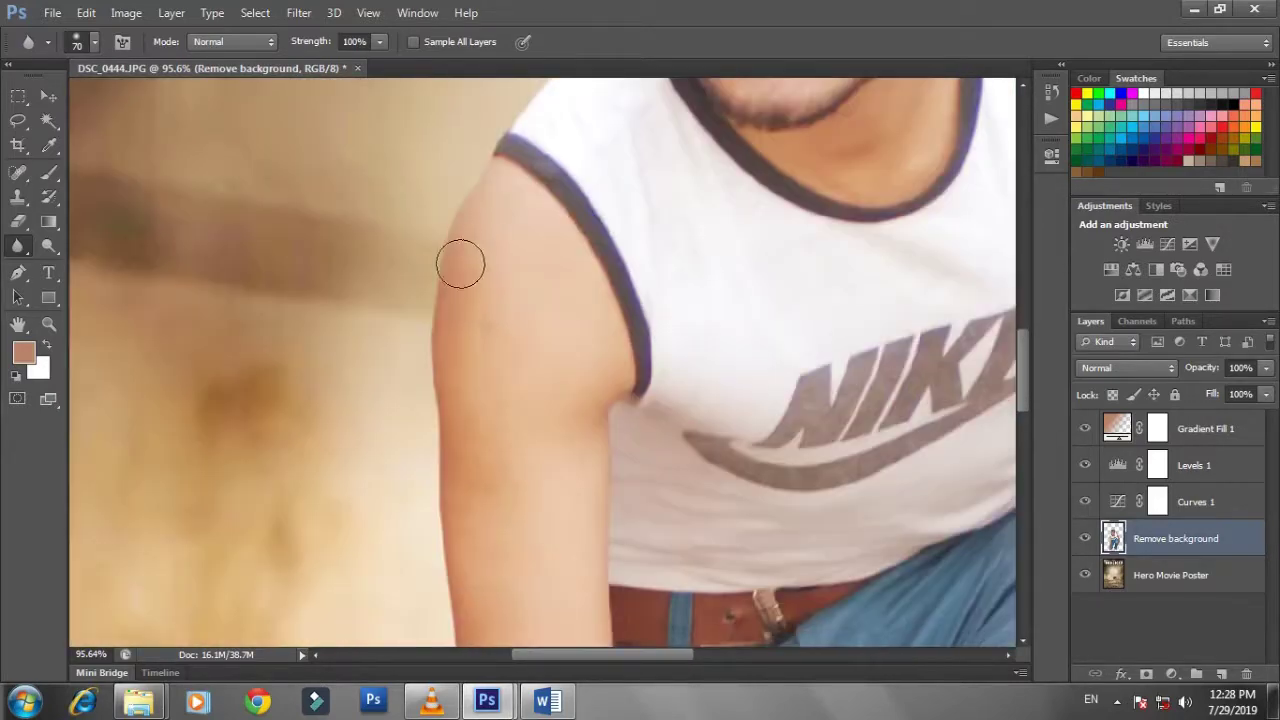
pyautogui.scroll(-3, 430, 400)
pyautogui.scroll(-1, 440, 371)
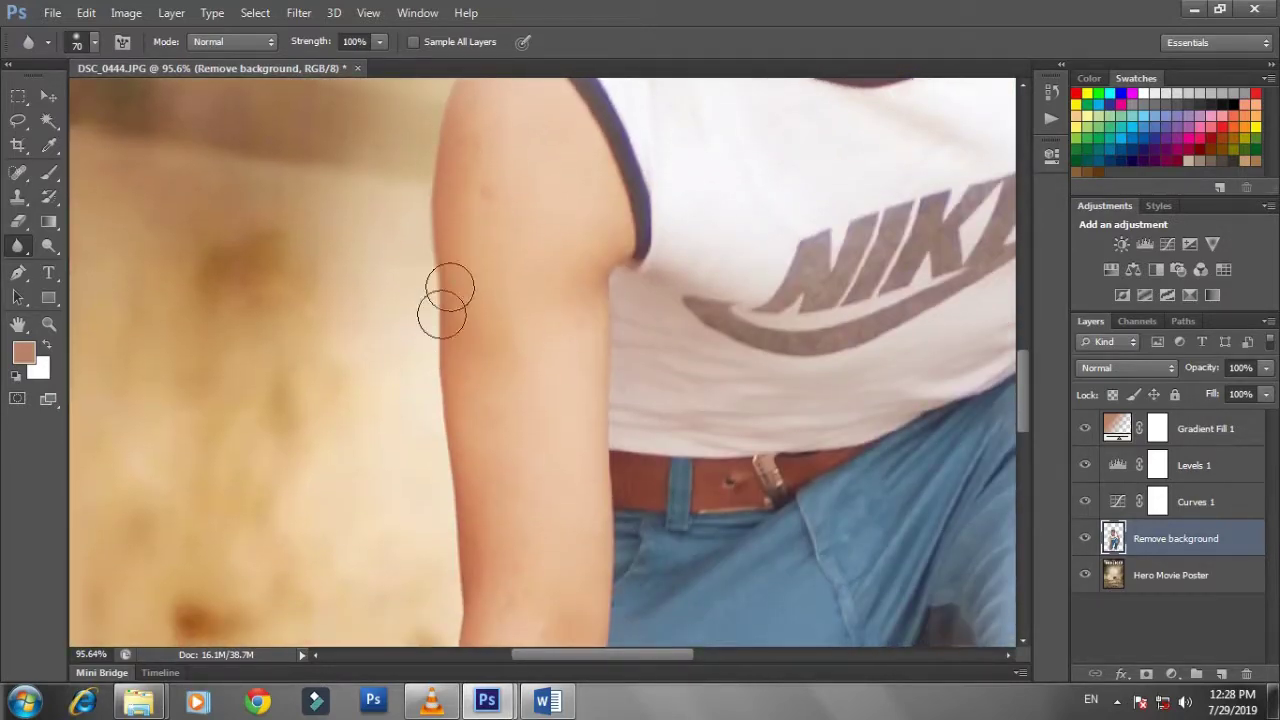
pyautogui.scroll(-3, 445, 440)
pyautogui.scroll(-3, 450, 415)
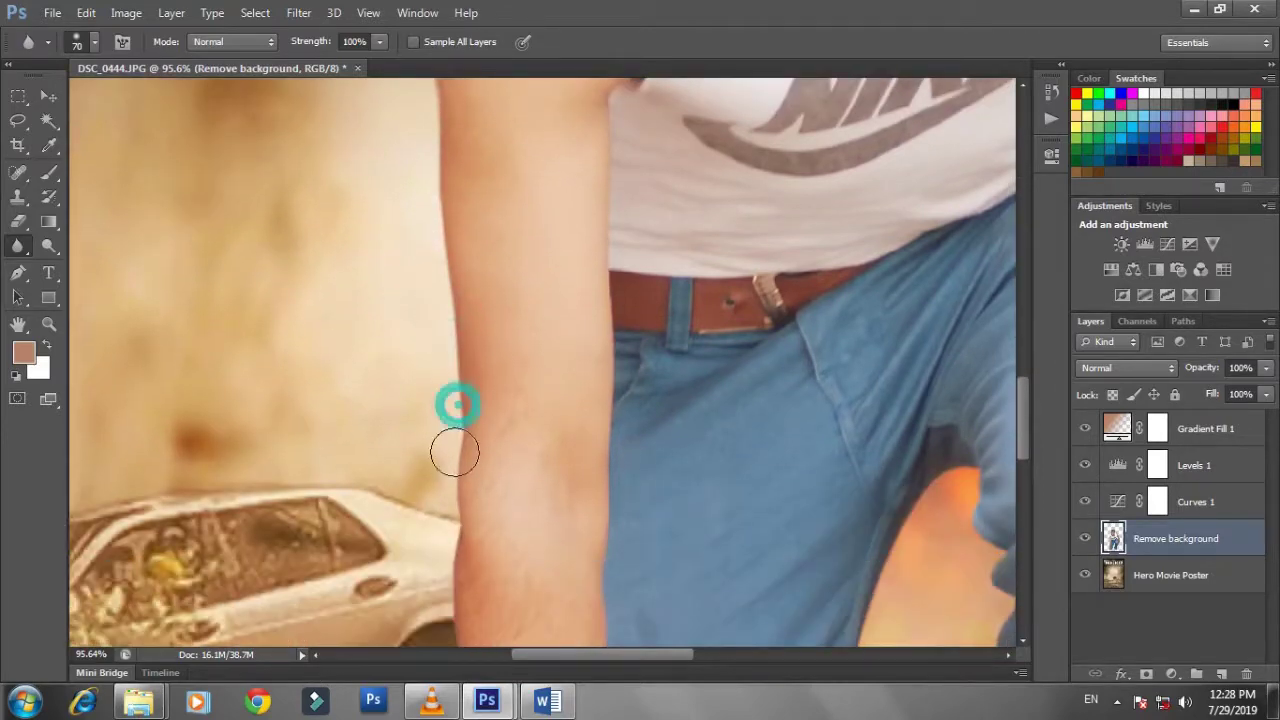
pyautogui.scroll(-3, 457, 440)
pyautogui.scroll(-3, 455, 445)
pyautogui.scroll(-3, 455, 450)
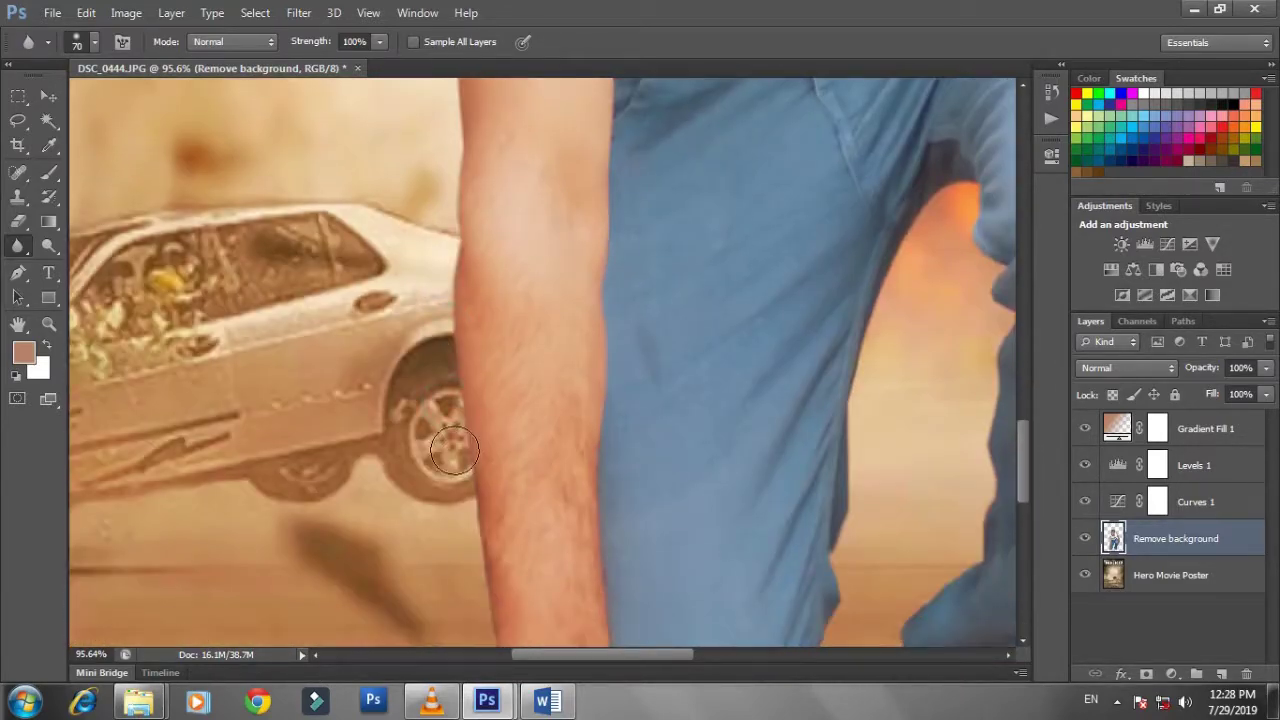
pyautogui.scroll(-3, 470, 455)
pyautogui.scroll(5, 777, 363)
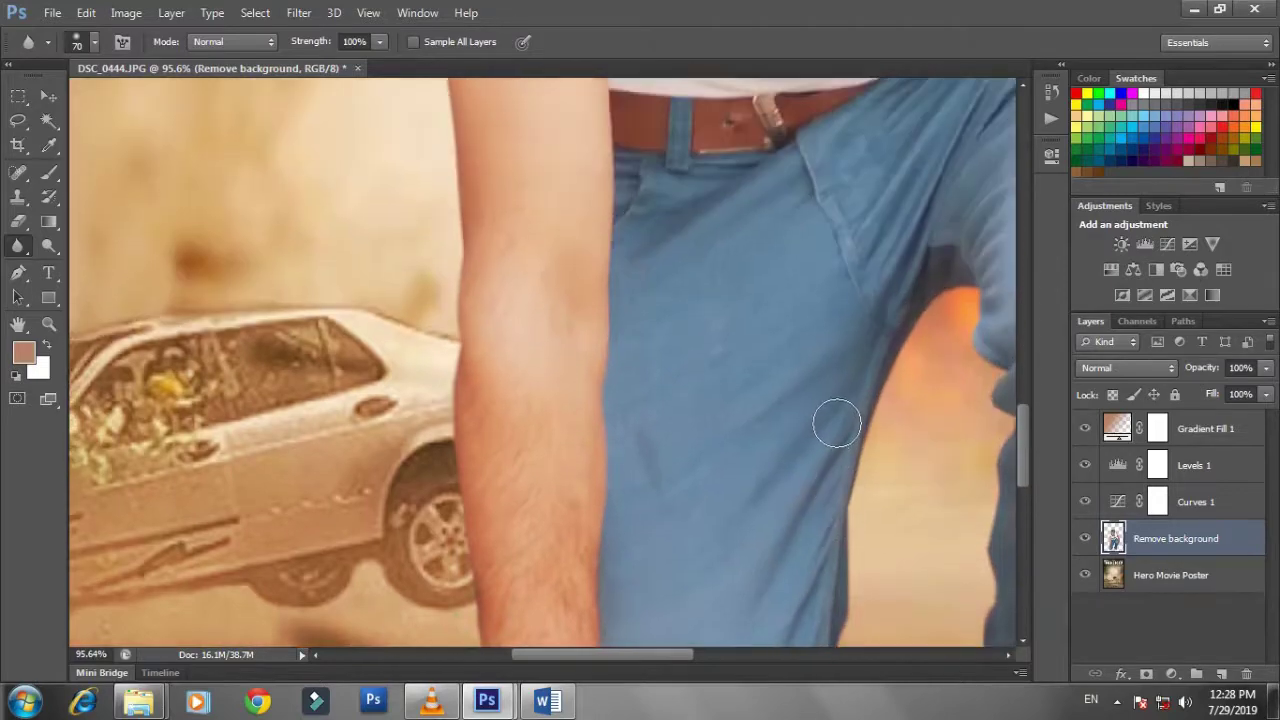
pyautogui.scroll(5, 834, 423)
pyautogui.moveTo(886, 334)
pyautogui.mouseDown()
pyautogui.moveTo(508, 576)
pyautogui.moveTo(498, 552)
pyautogui.mouseUp()
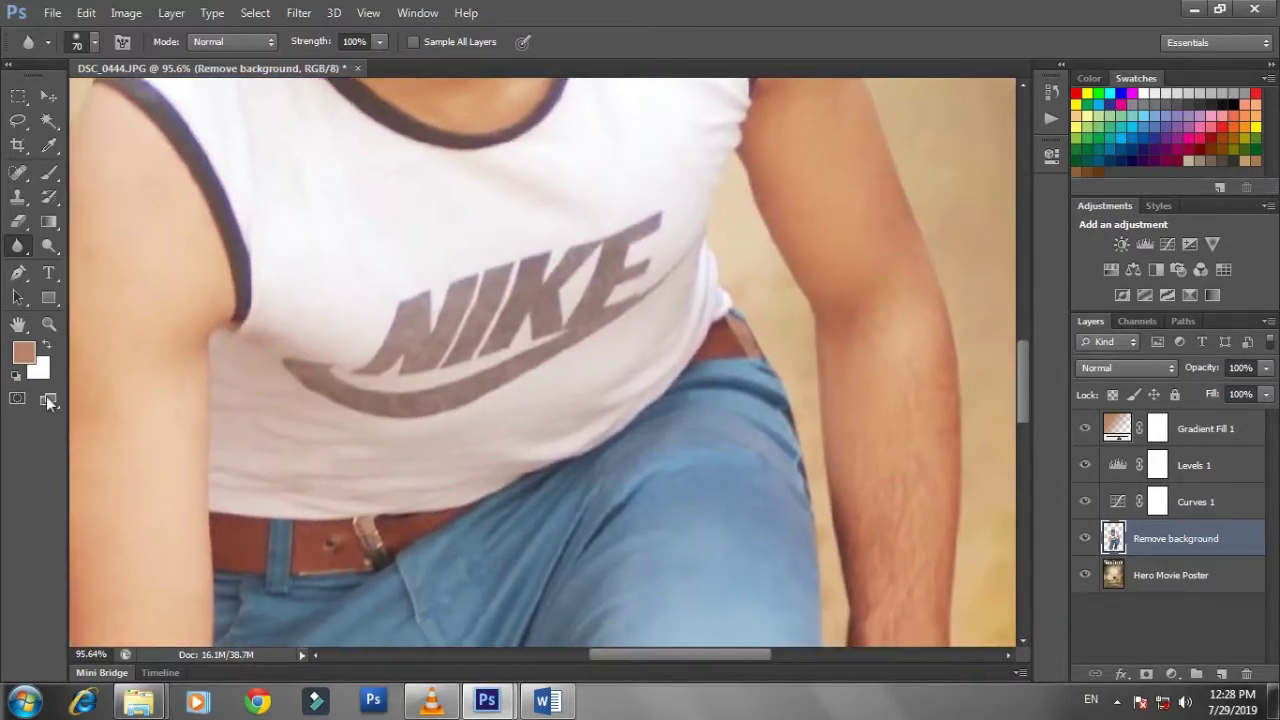
pyautogui.click(49, 326)
# - Fit the poster on screen and add a gradient fill from black 000000 to transparent
pyautogui.click(568, 41)
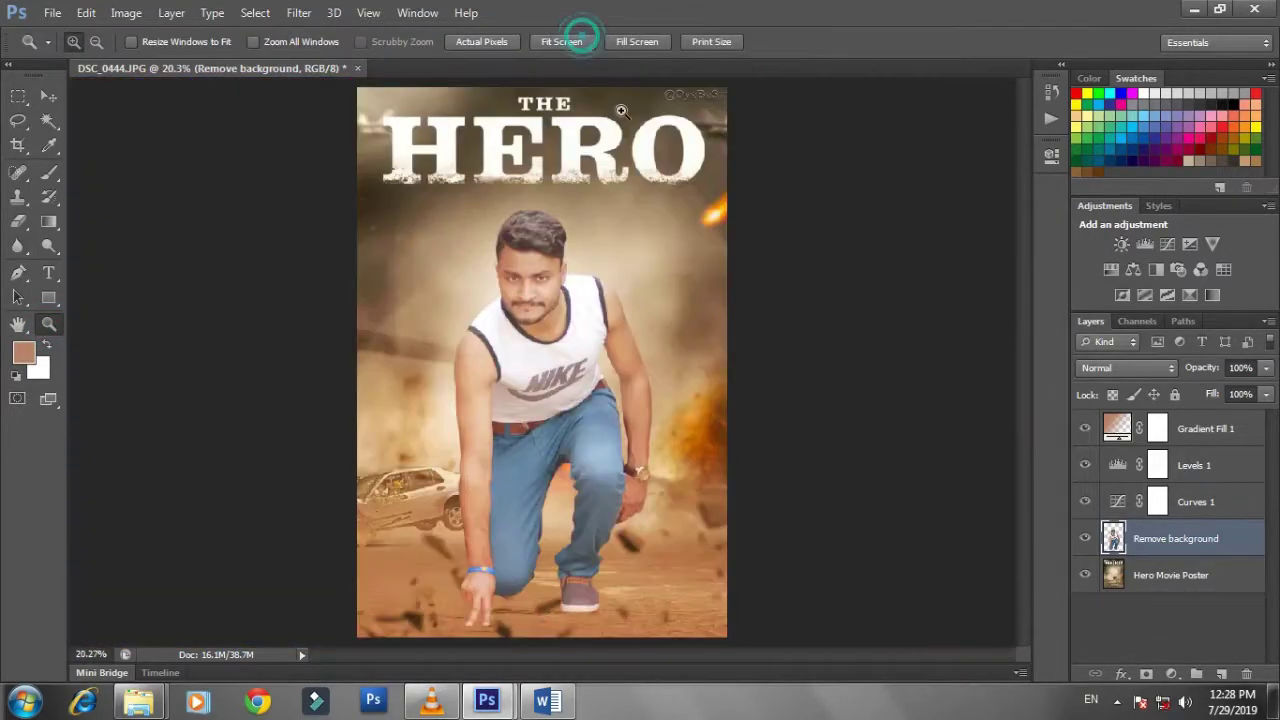
pyautogui.click(1157, 428)
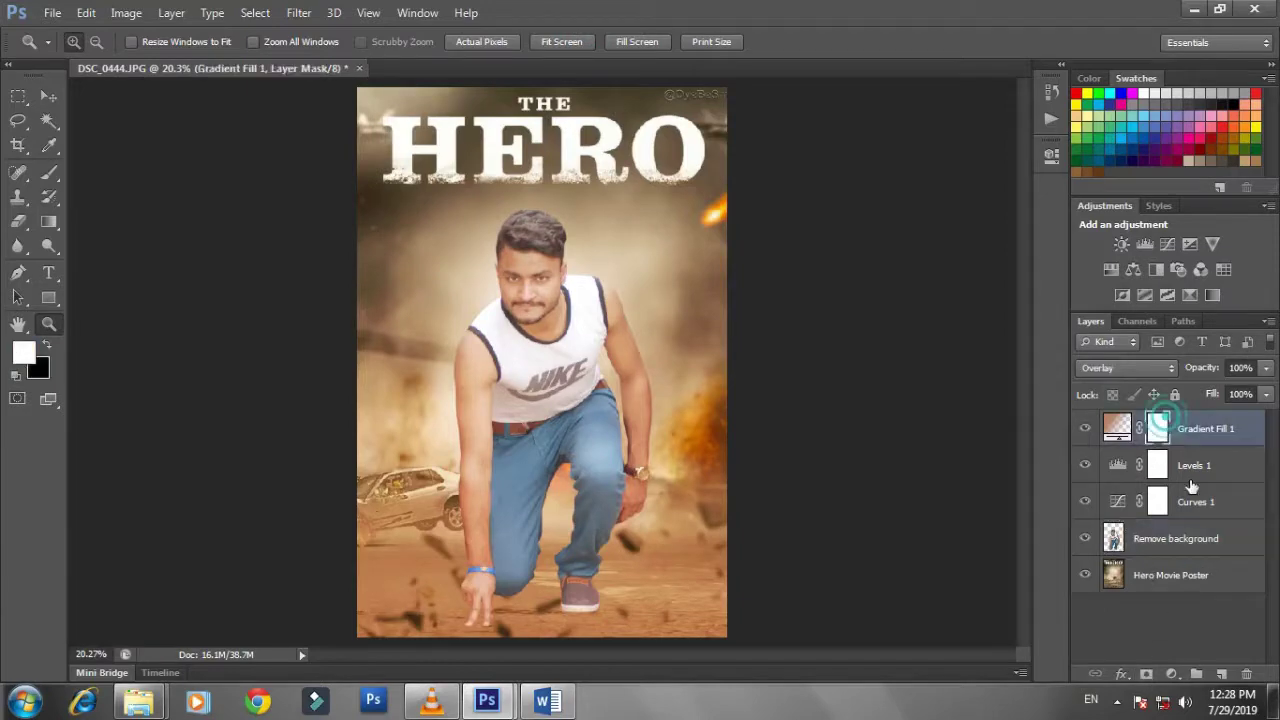
pyautogui.click(1170, 675)
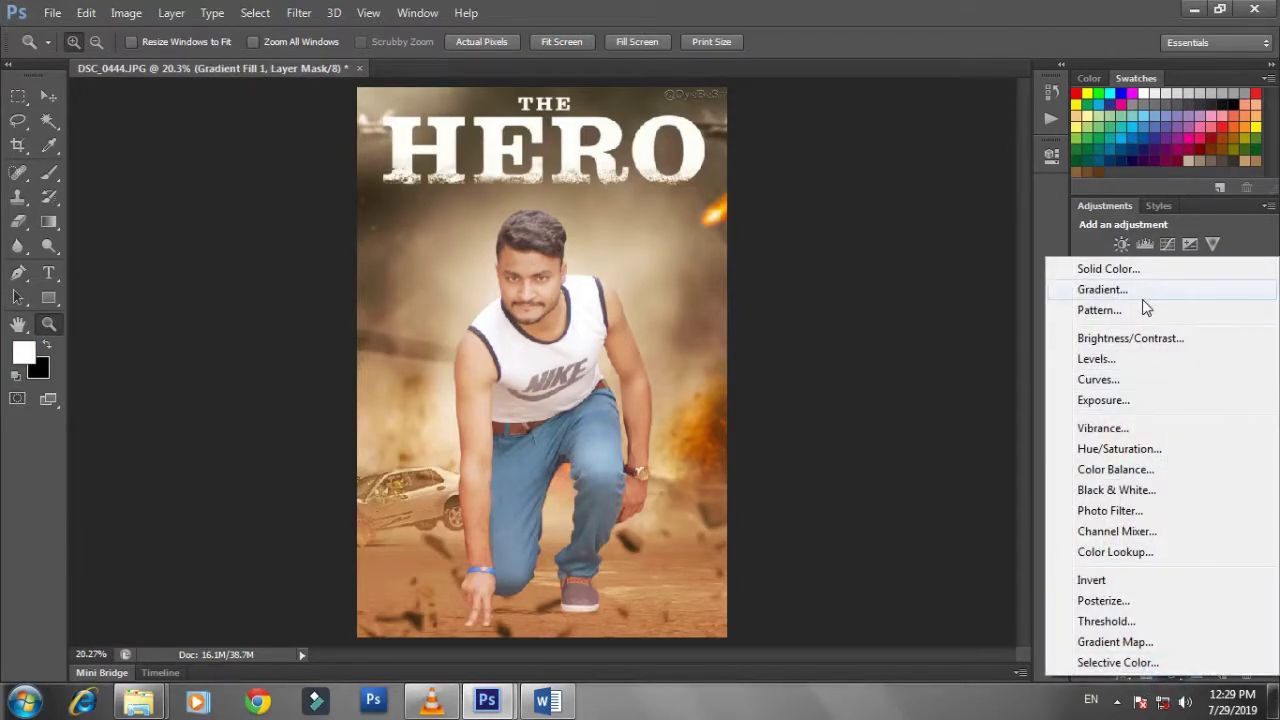
pyautogui.click(1102, 289)
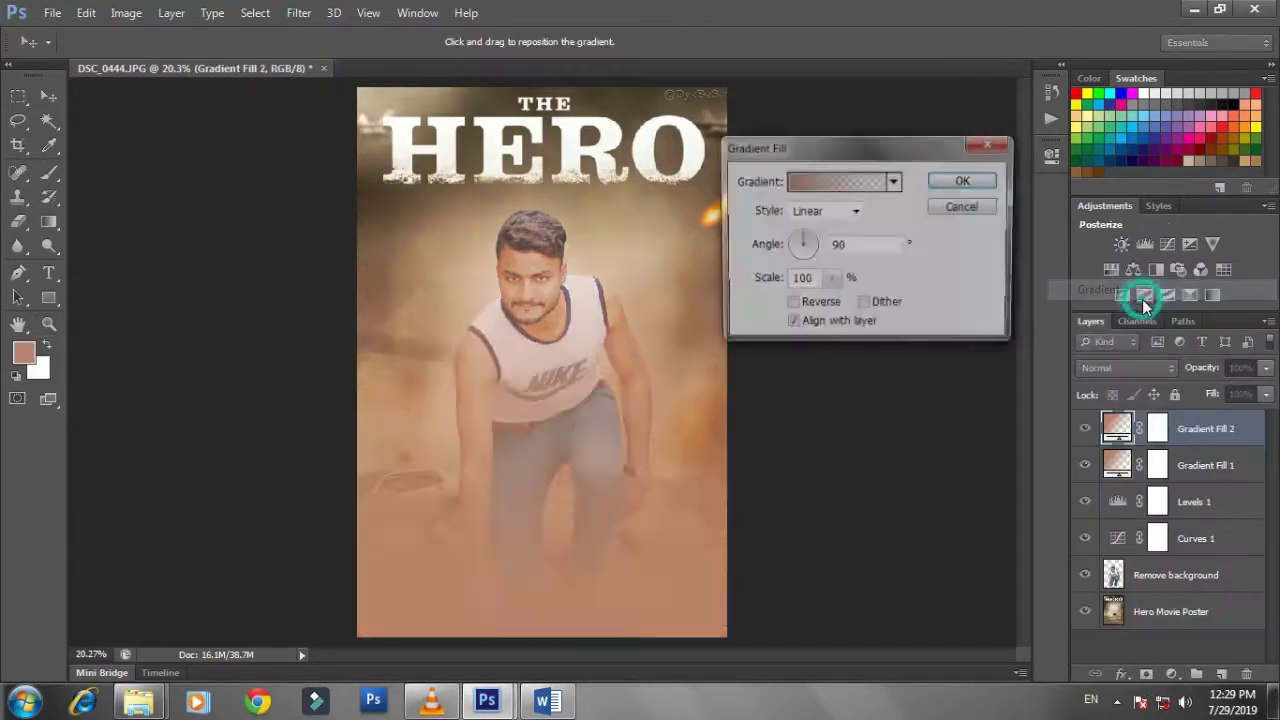
pyautogui.click(822, 186)
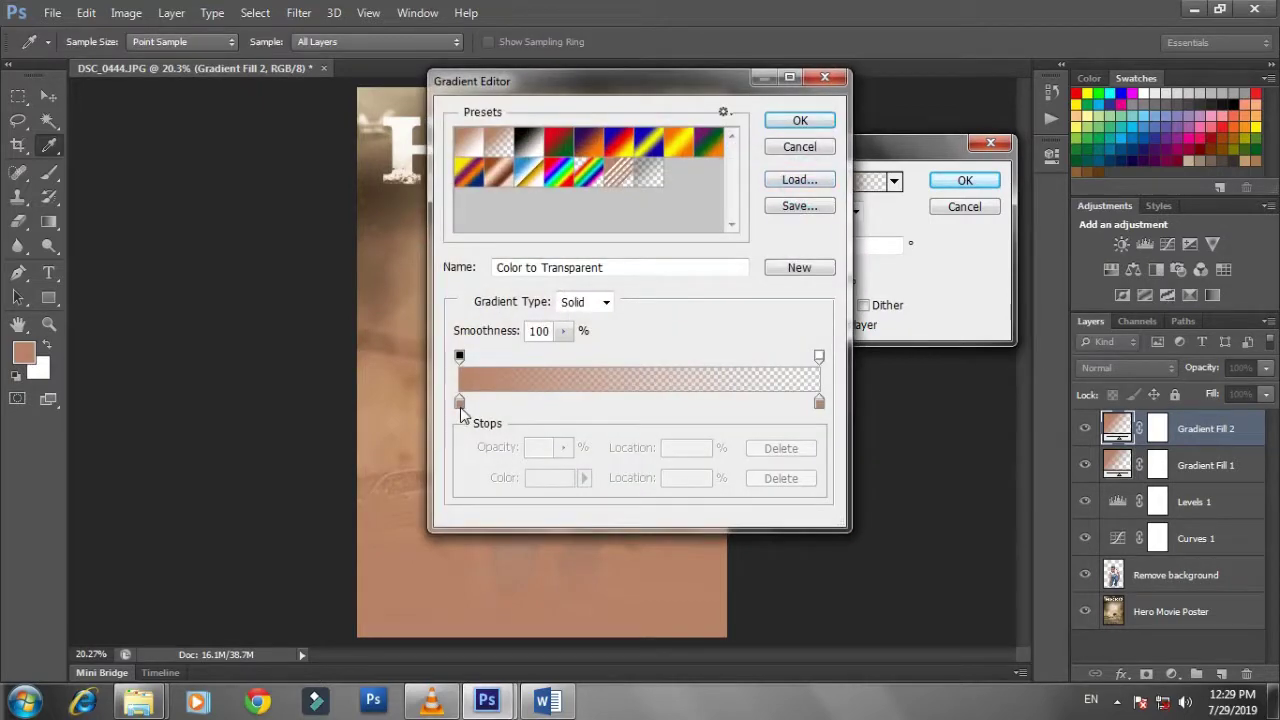
pyautogui.doubleClick(459, 403)
pyautogui.click(789, 420)
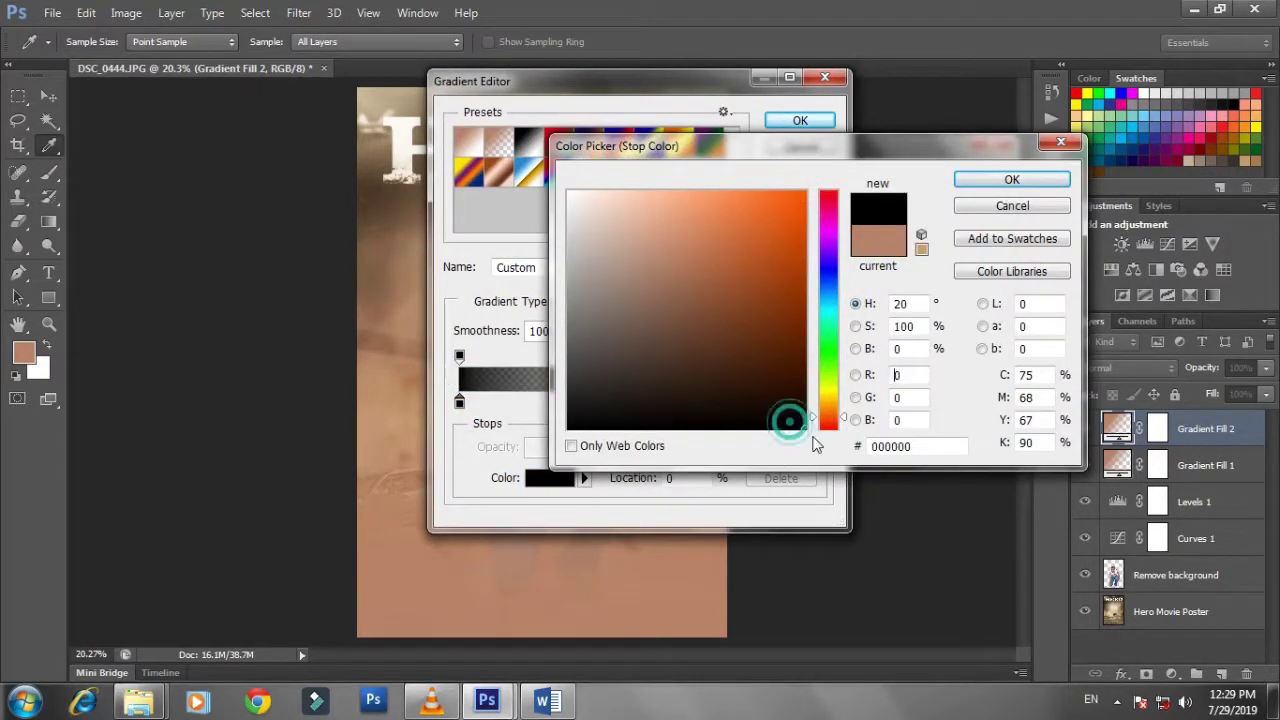
pyautogui.click(1008, 180)
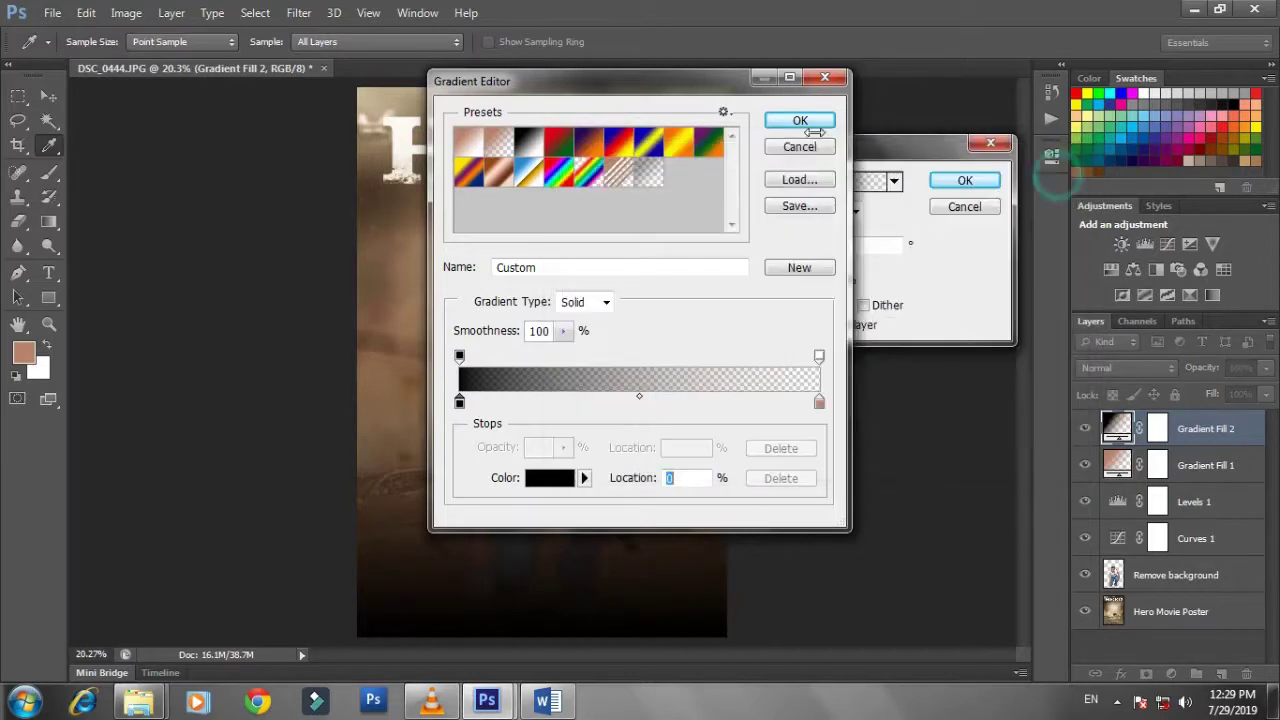
pyautogui.click(800, 121)
pyautogui.click(965, 181)
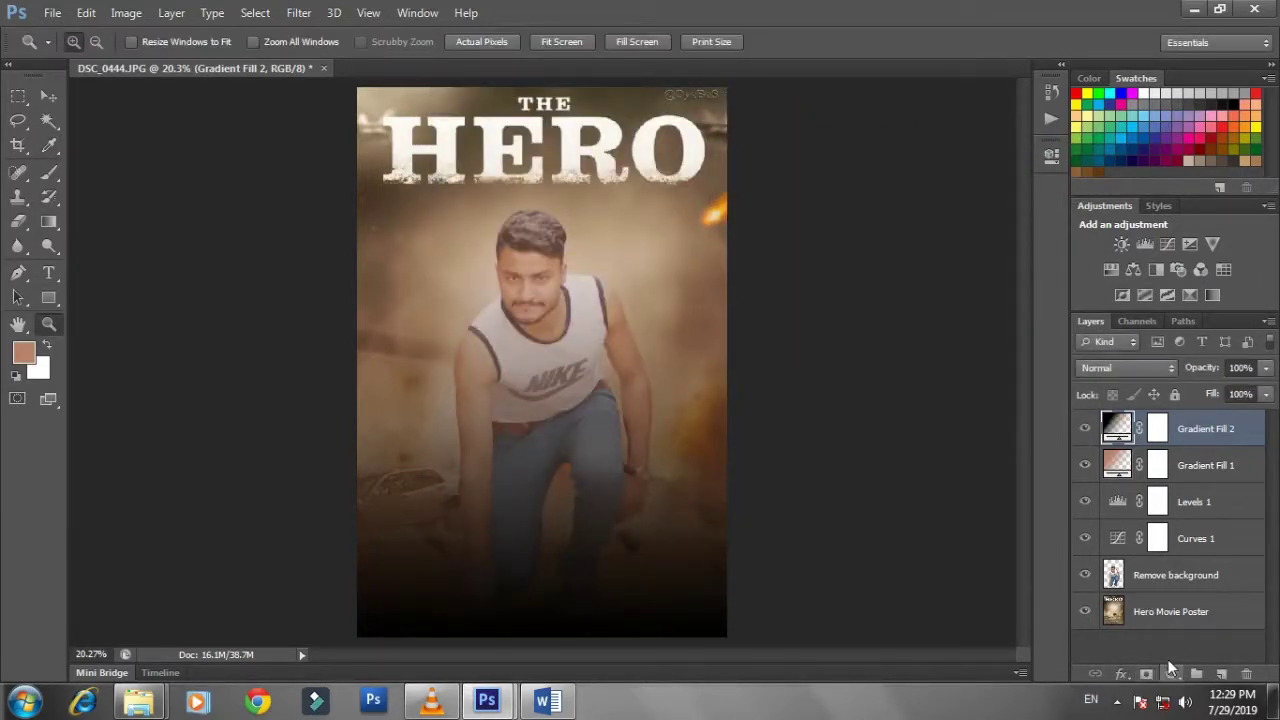
# - Cycle Gradient Fill 2's blend mode from Dissolve down to Linear Dodge (Add)
pyautogui.click(1135, 368)
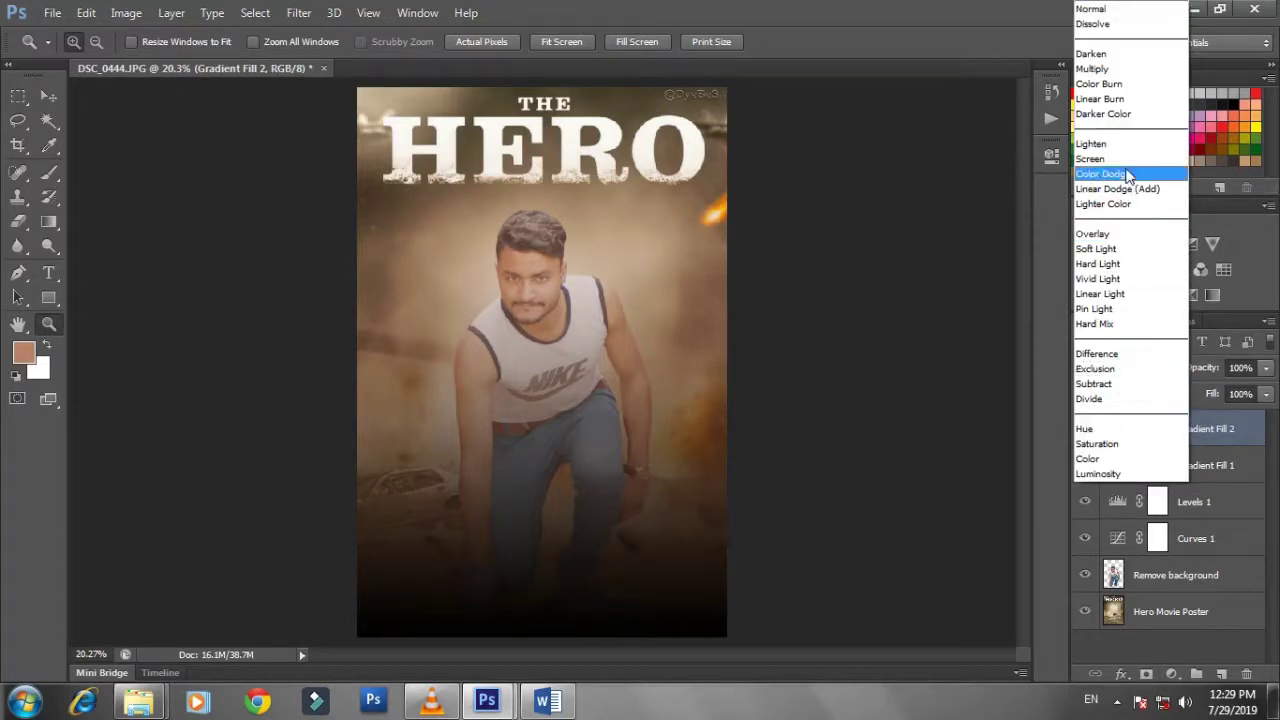
pyautogui.click(1093, 23)
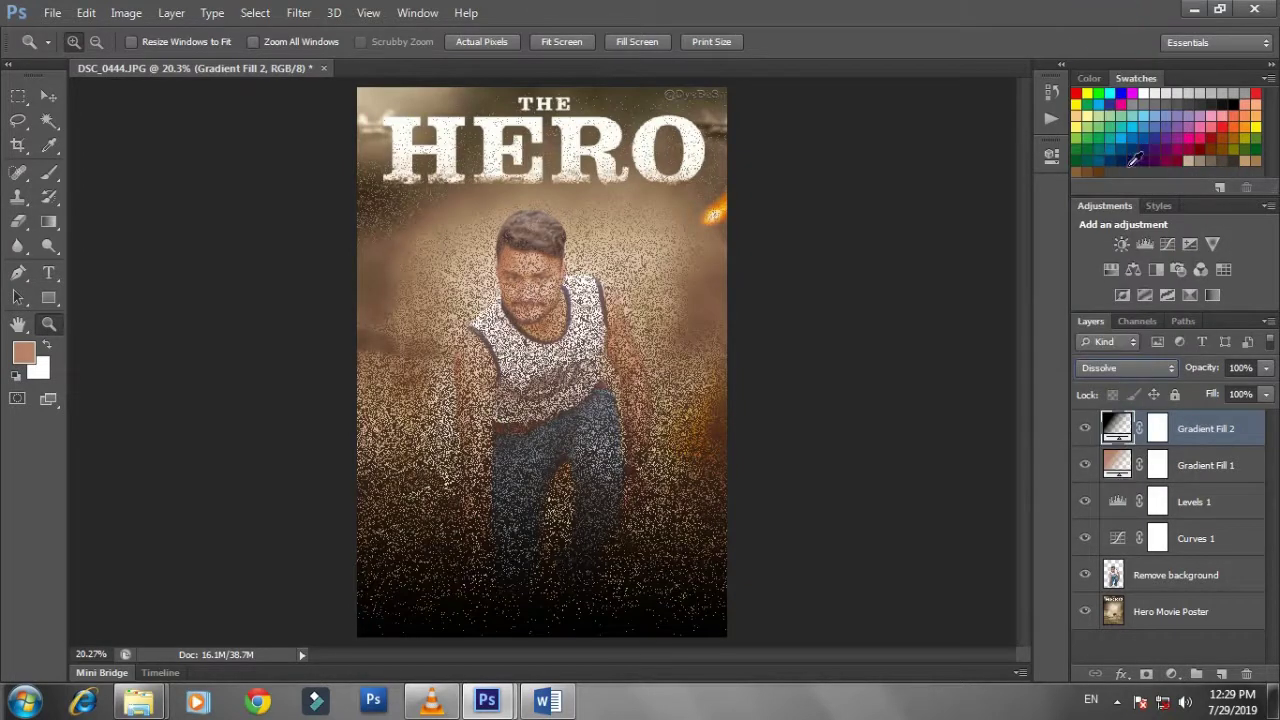
pyautogui.scroll(-1, 1123, 374)
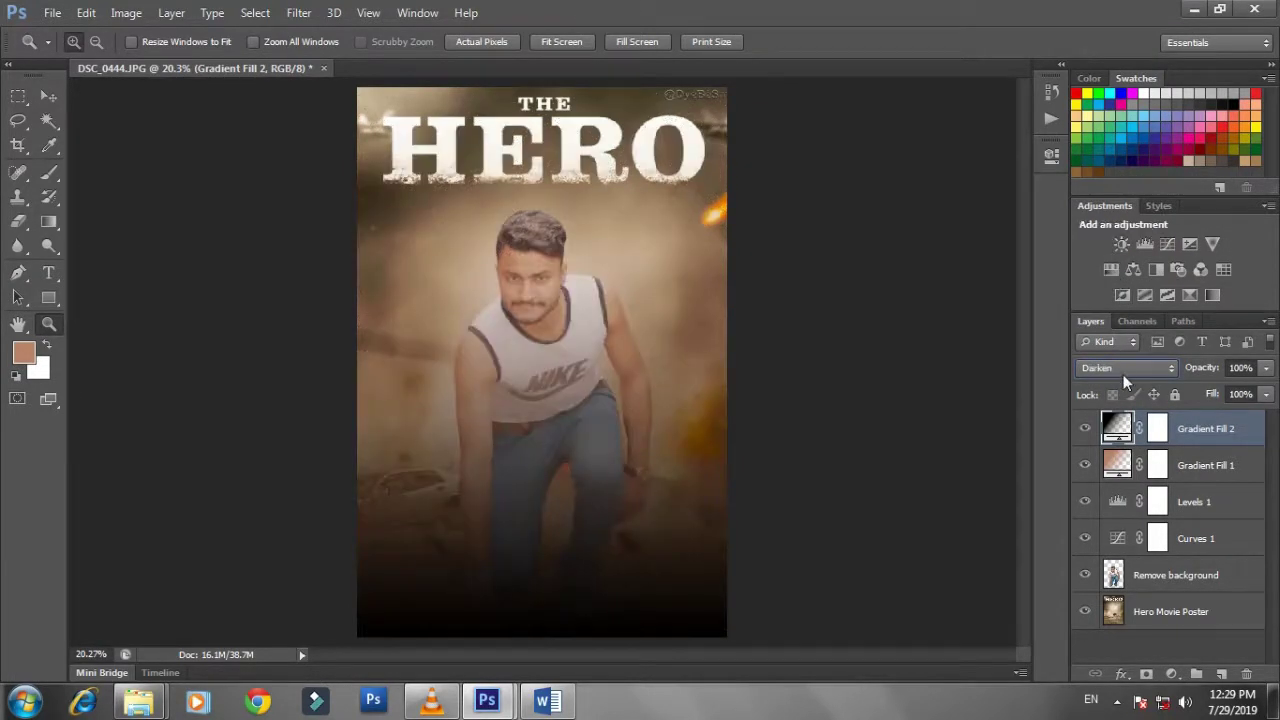
pyautogui.scroll(-1, 1121, 374)
pyautogui.scroll(-1, 1118, 373)
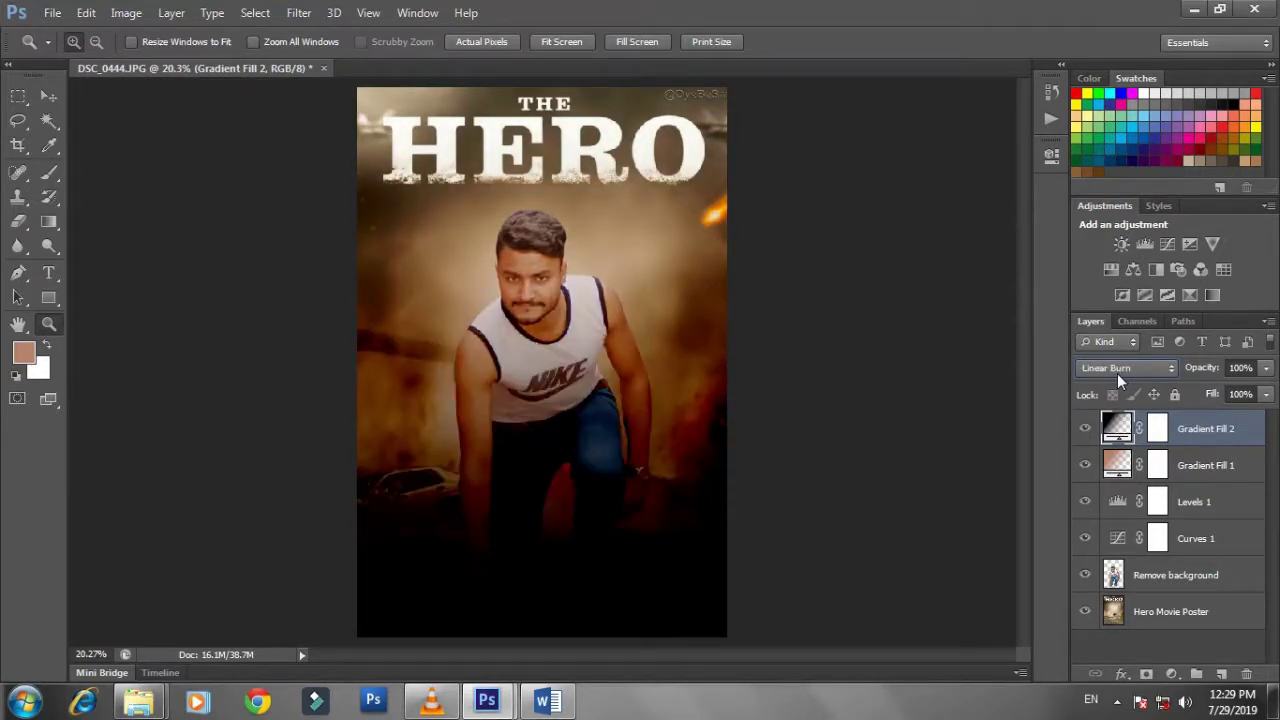
pyautogui.scroll(-1, 1117, 373)
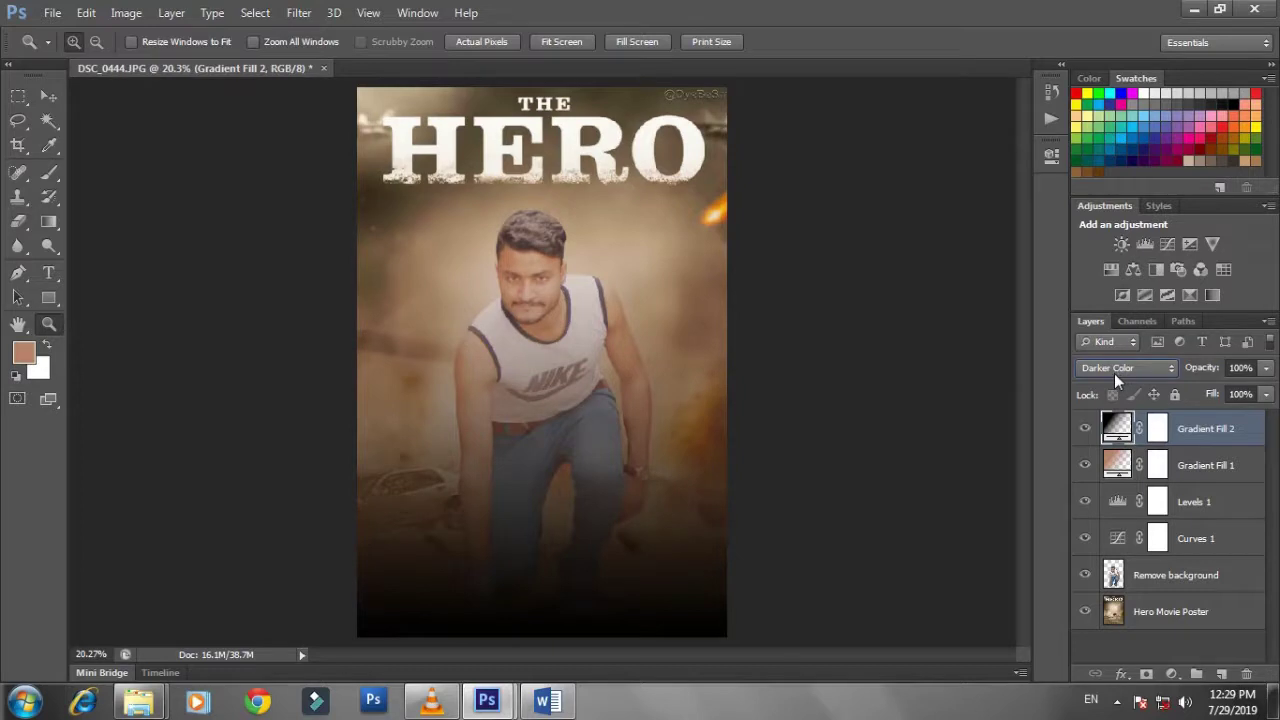
pyautogui.scroll(-1, 1114, 373)
pyautogui.scroll(-1, 1112, 373)
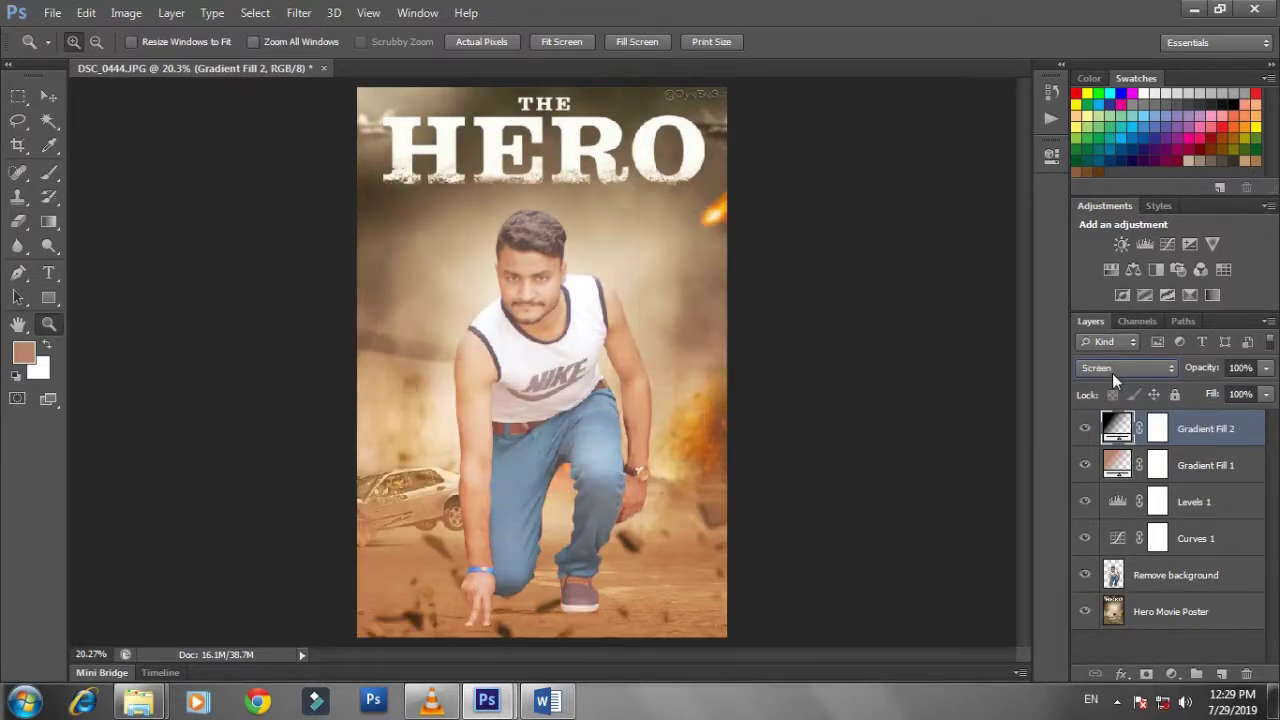
pyautogui.scroll(-1, 1111, 373)
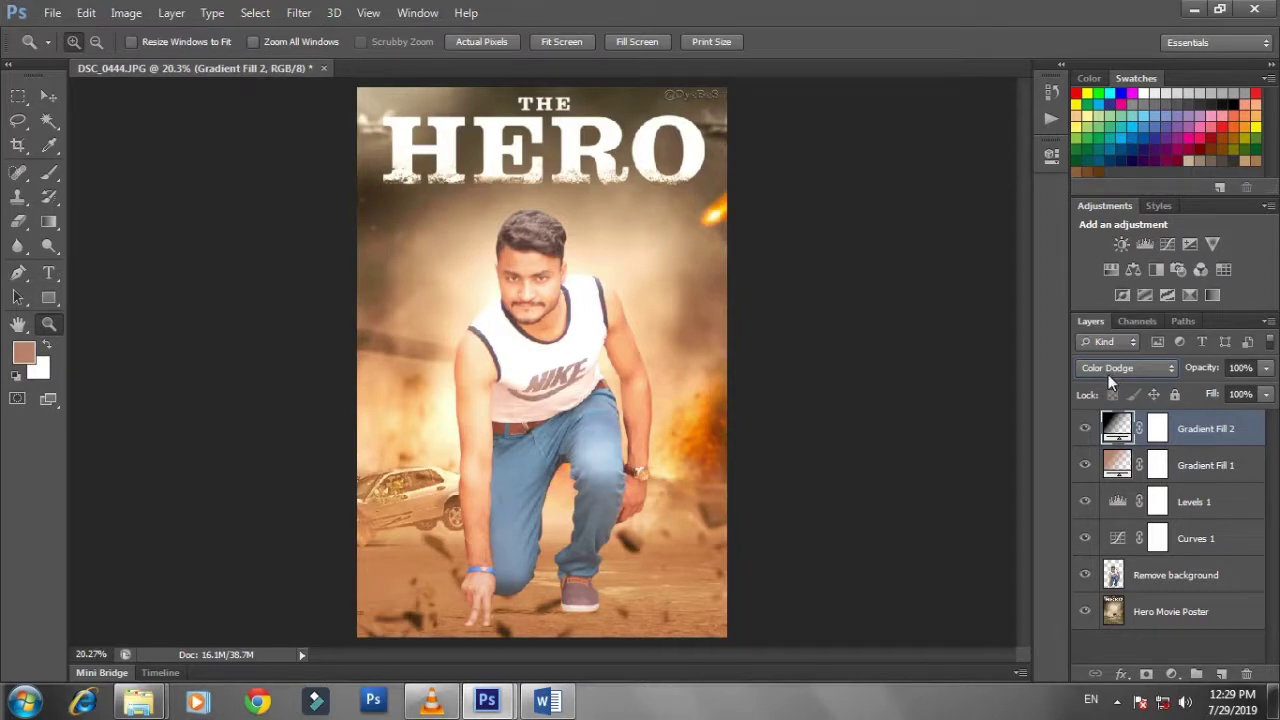
pyautogui.scroll(-1, 1108, 374)
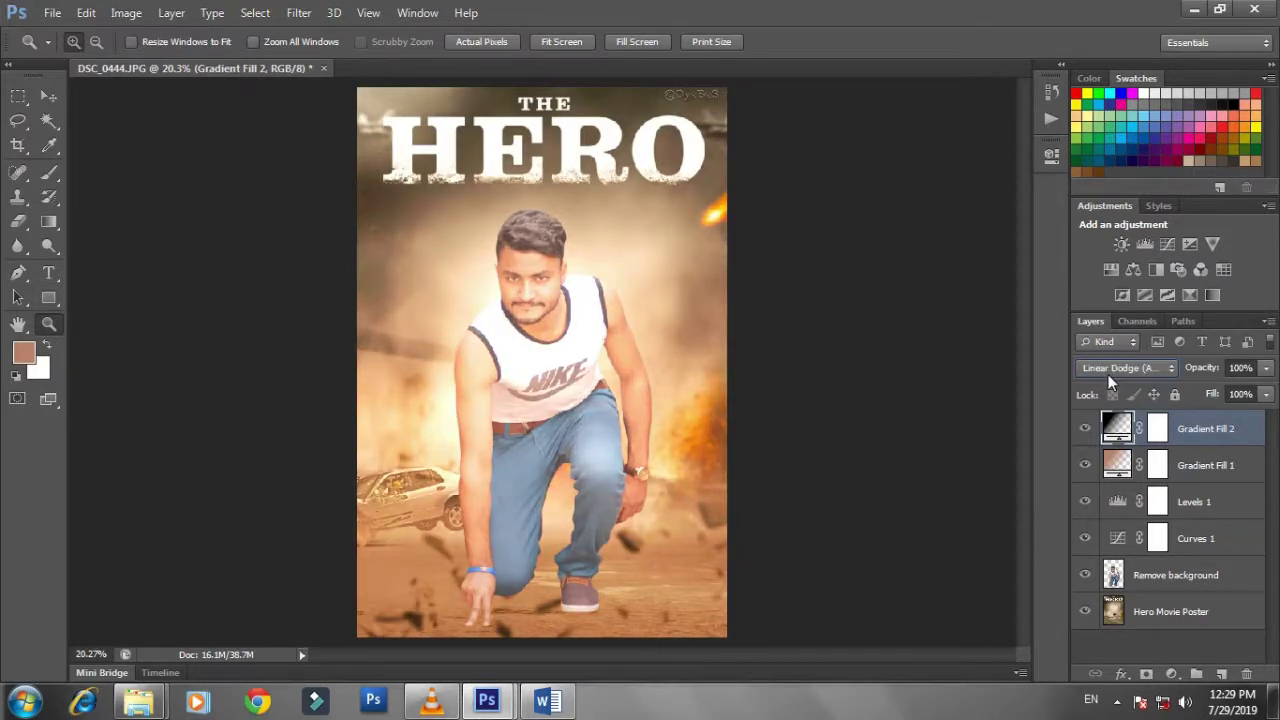
pyautogui.scroll(-1, 1108, 374)
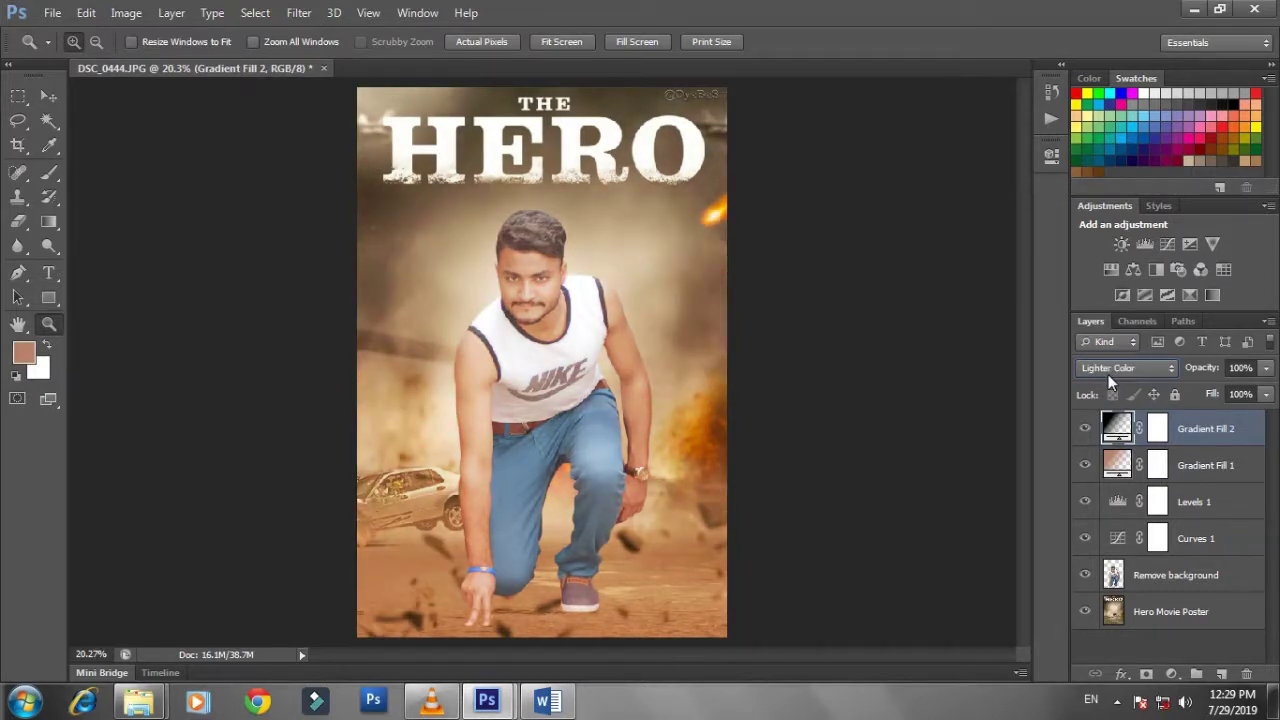
pyautogui.scroll(1, 1108, 374)
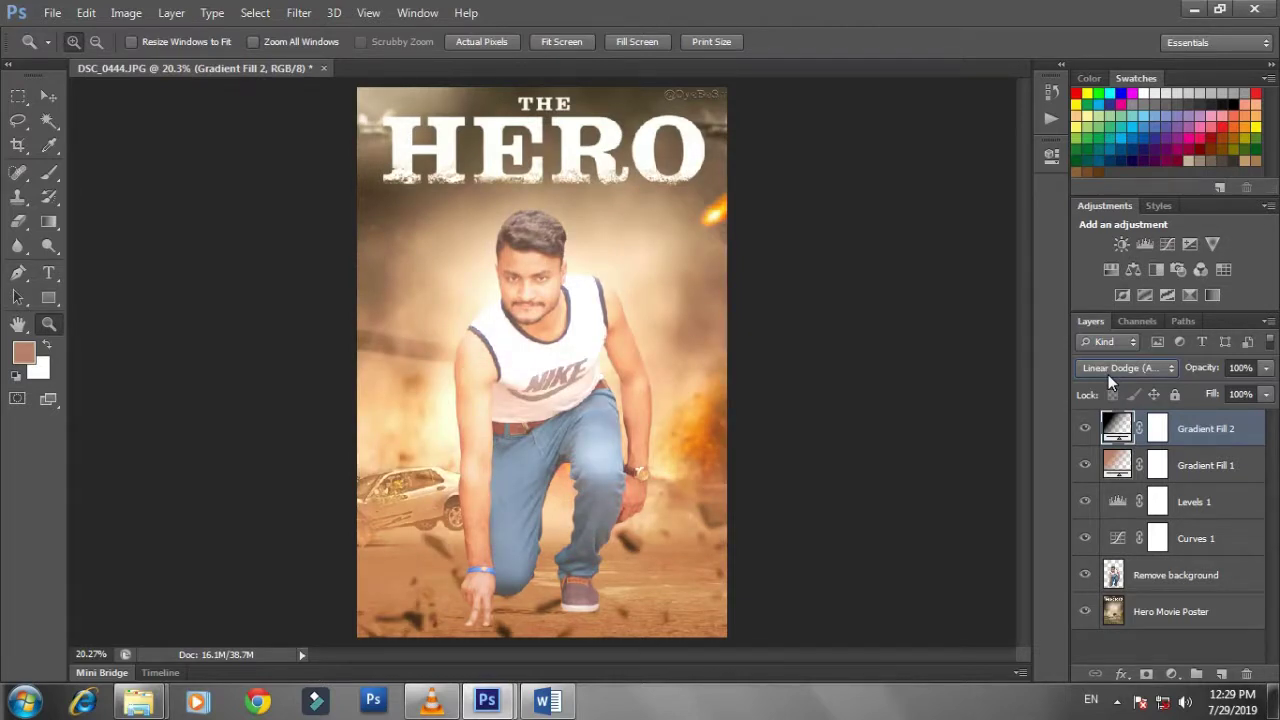
# - Save the poster as maximum-quality JPEG 'Movie Poster 2019 Hero' and minimize Photoshop
pyautogui.click(50, 14)
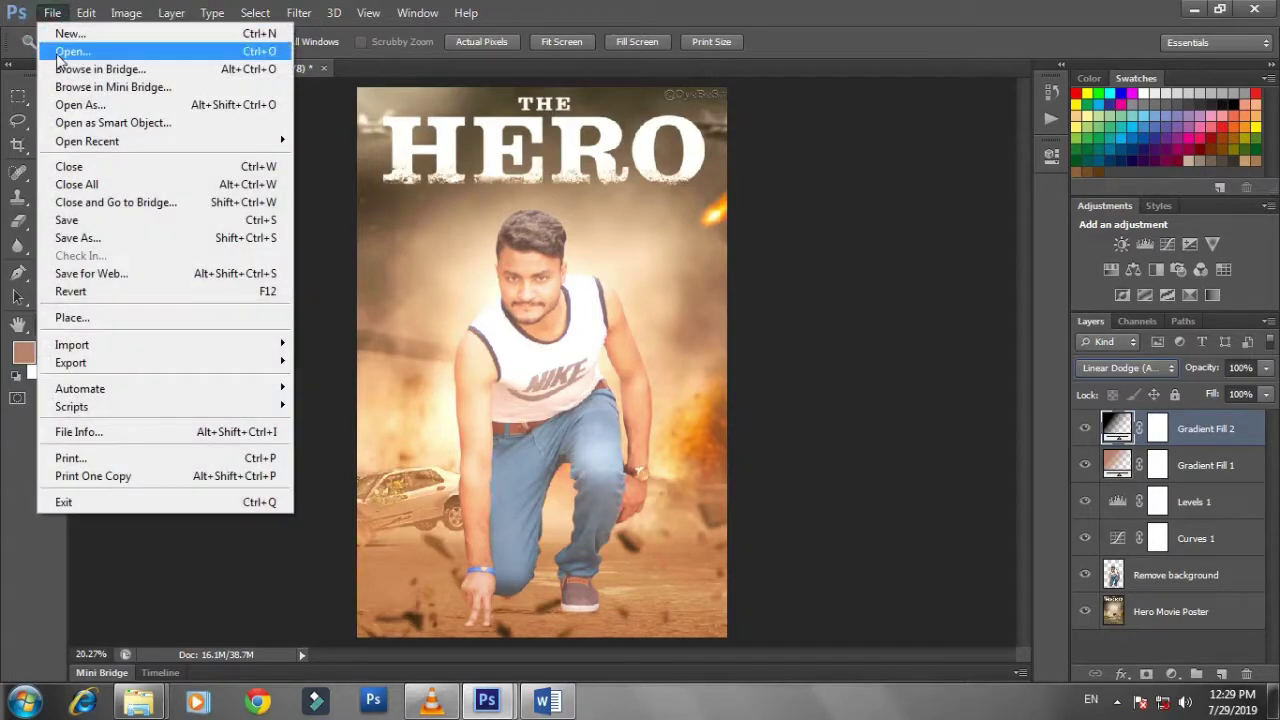
pyautogui.click(70, 240)
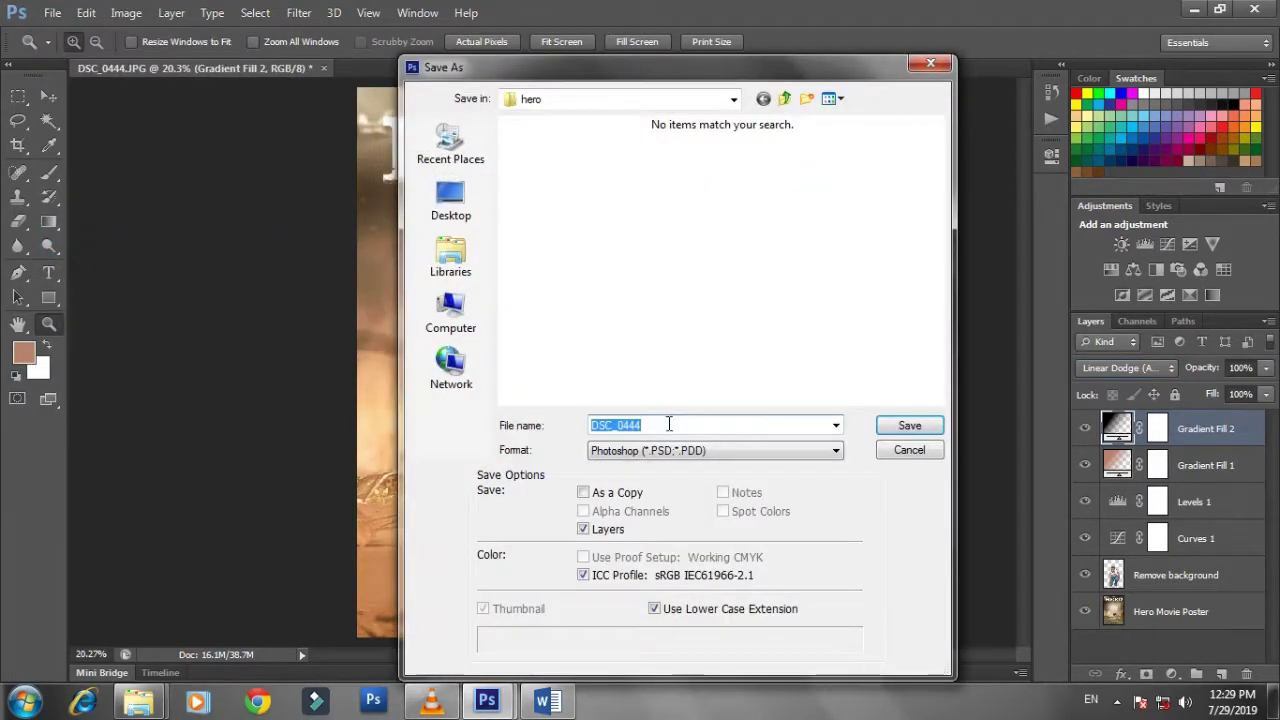
pyautogui.click(662, 450)
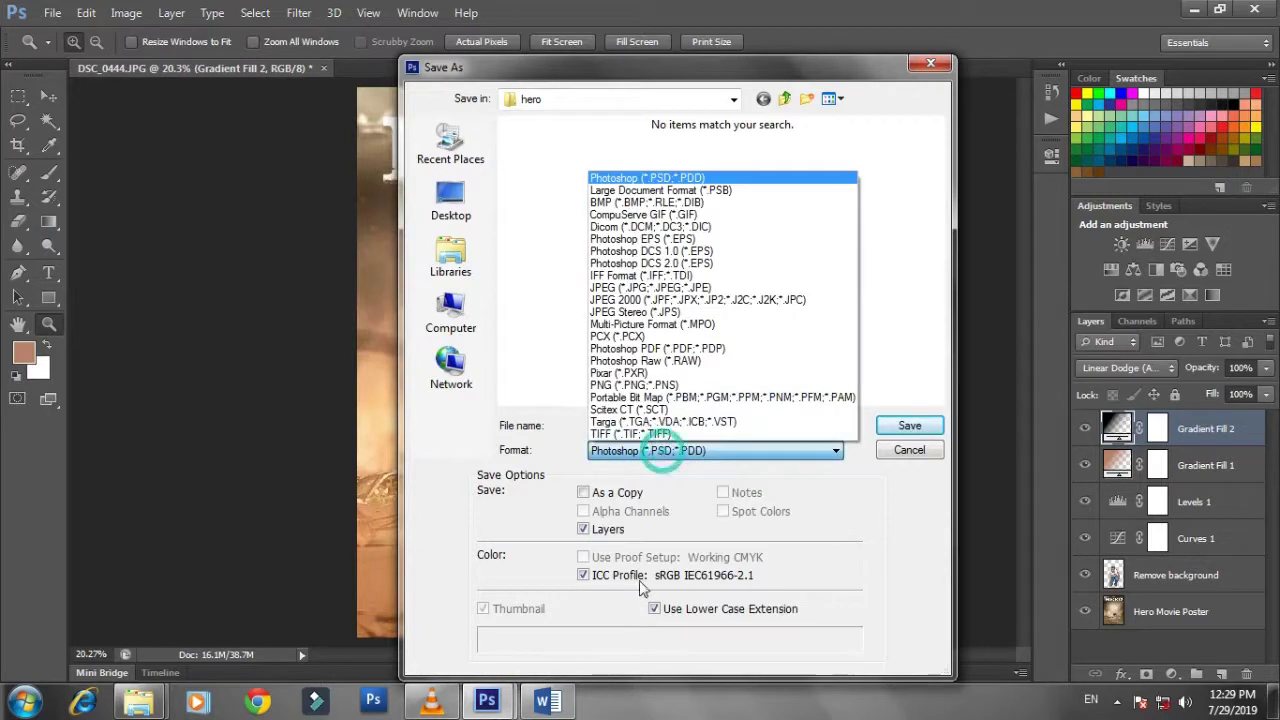
pyautogui.click(640, 287)
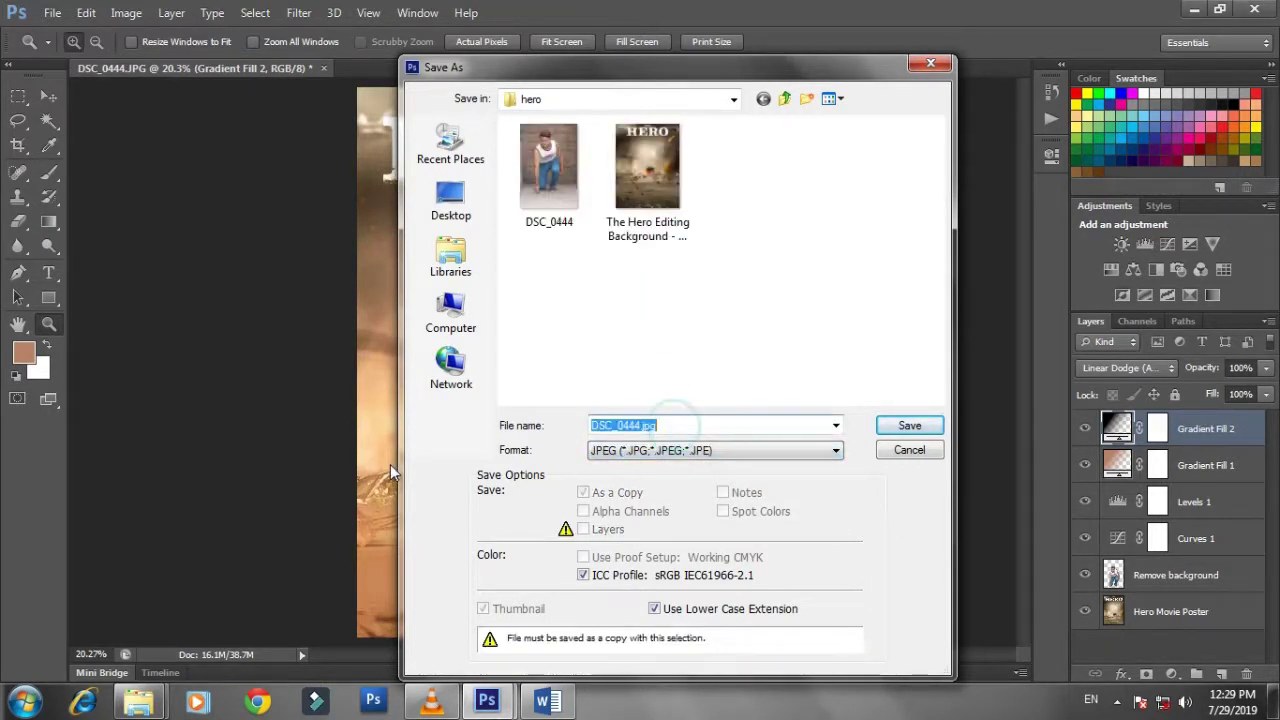
pyautogui.press('BackSpace')
pyautogui.write('Movi')
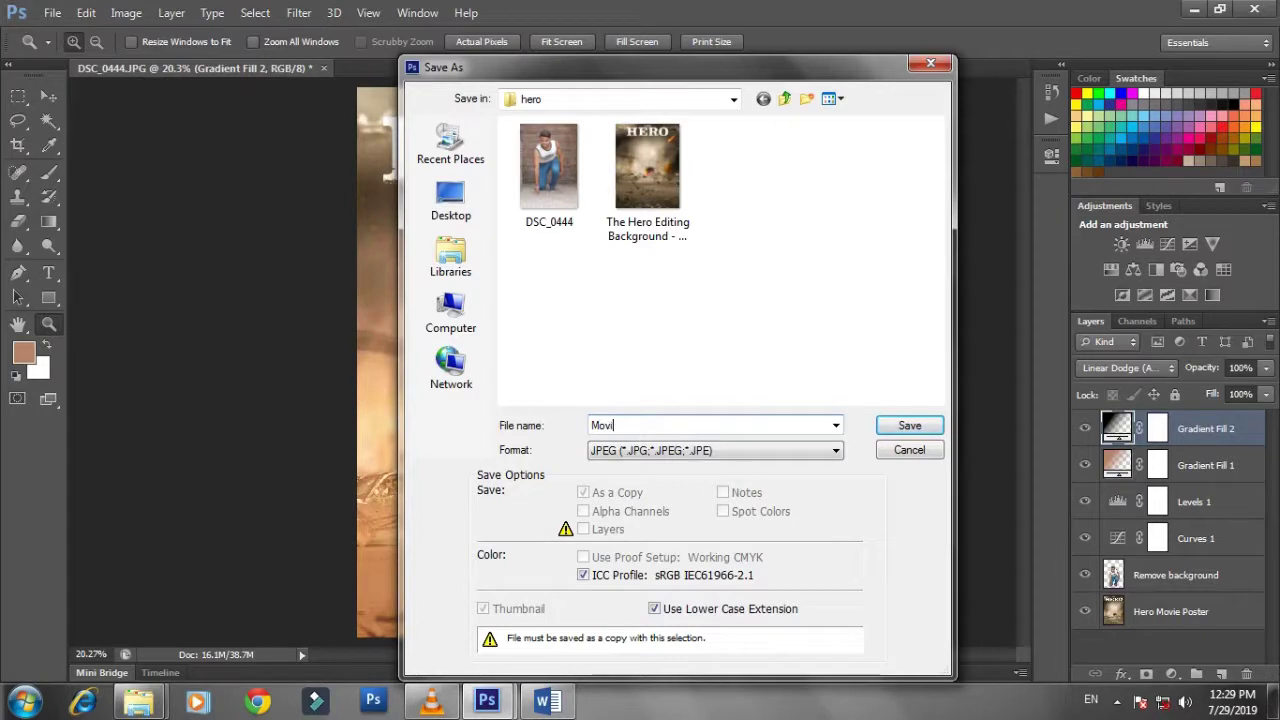
pyautogui.write('e Poster 2019 Hero')
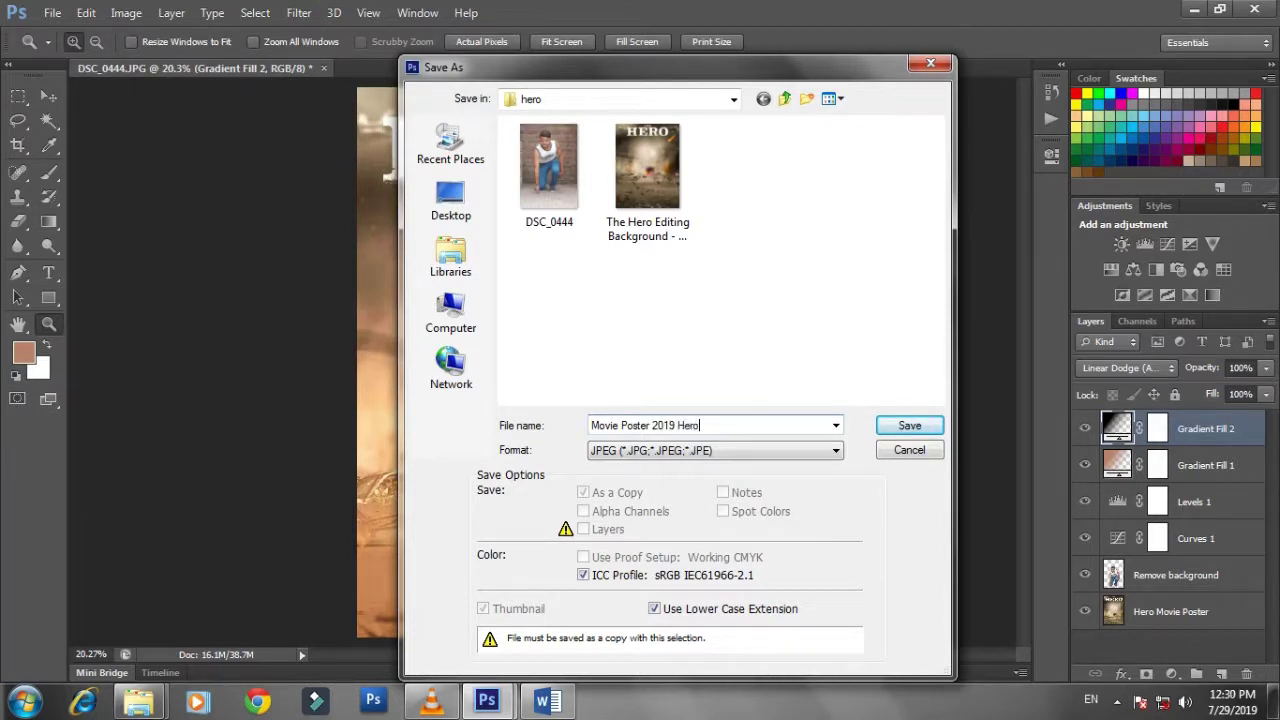
pyautogui.click(903, 425)
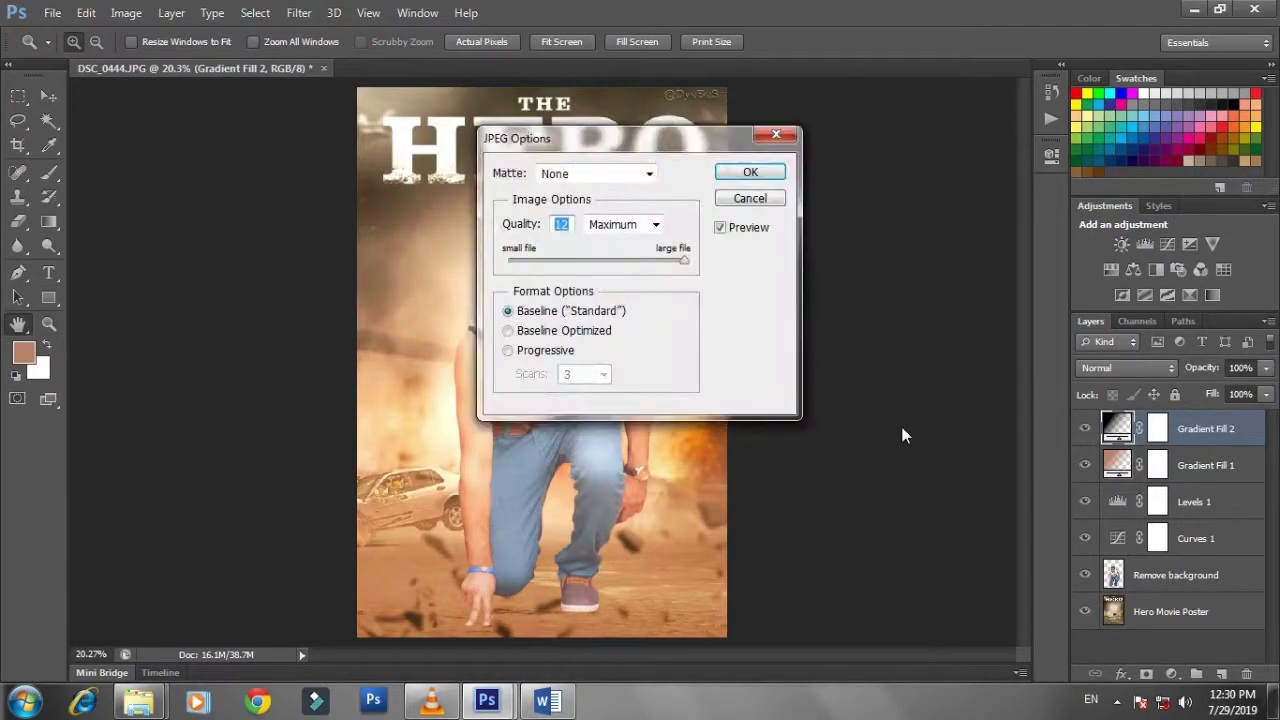
pyautogui.click(740, 172)
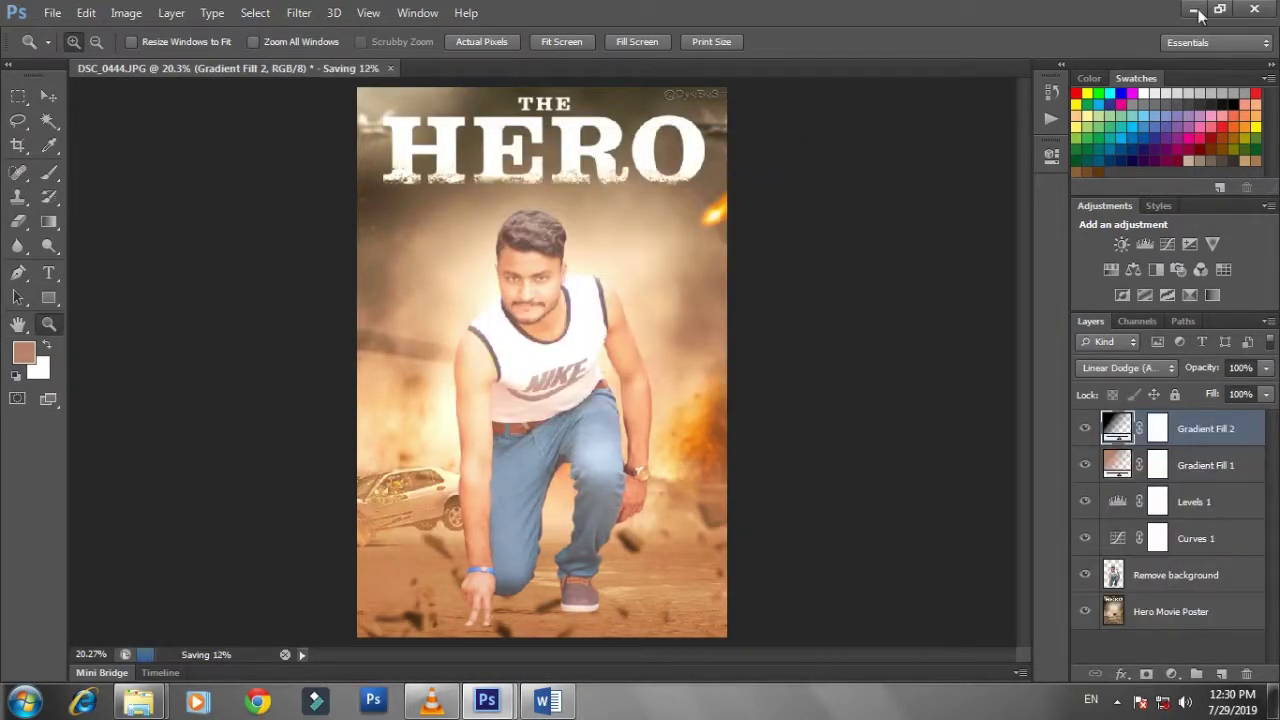
pyautogui.click(1195, 10)
# - Refresh the desktop and open the hero folder in G:\edits, maximized
pyautogui.rightClick(1027, 157)
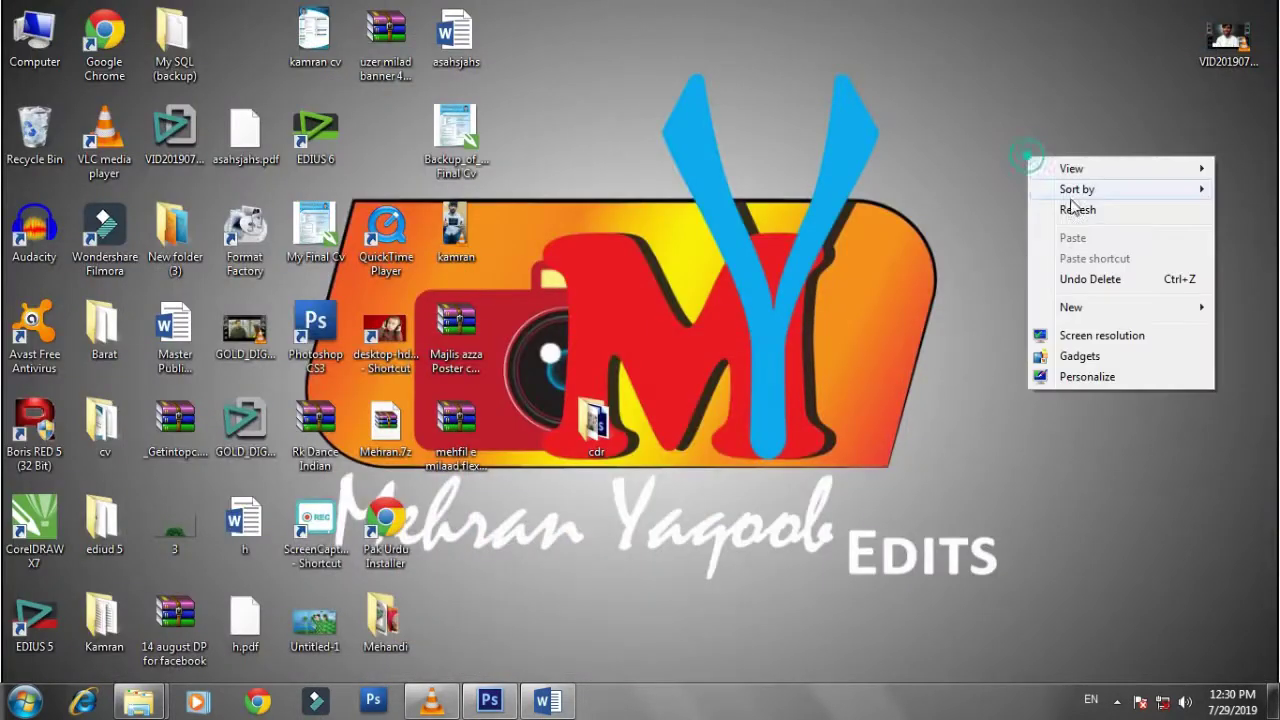
pyautogui.click(1078, 211)
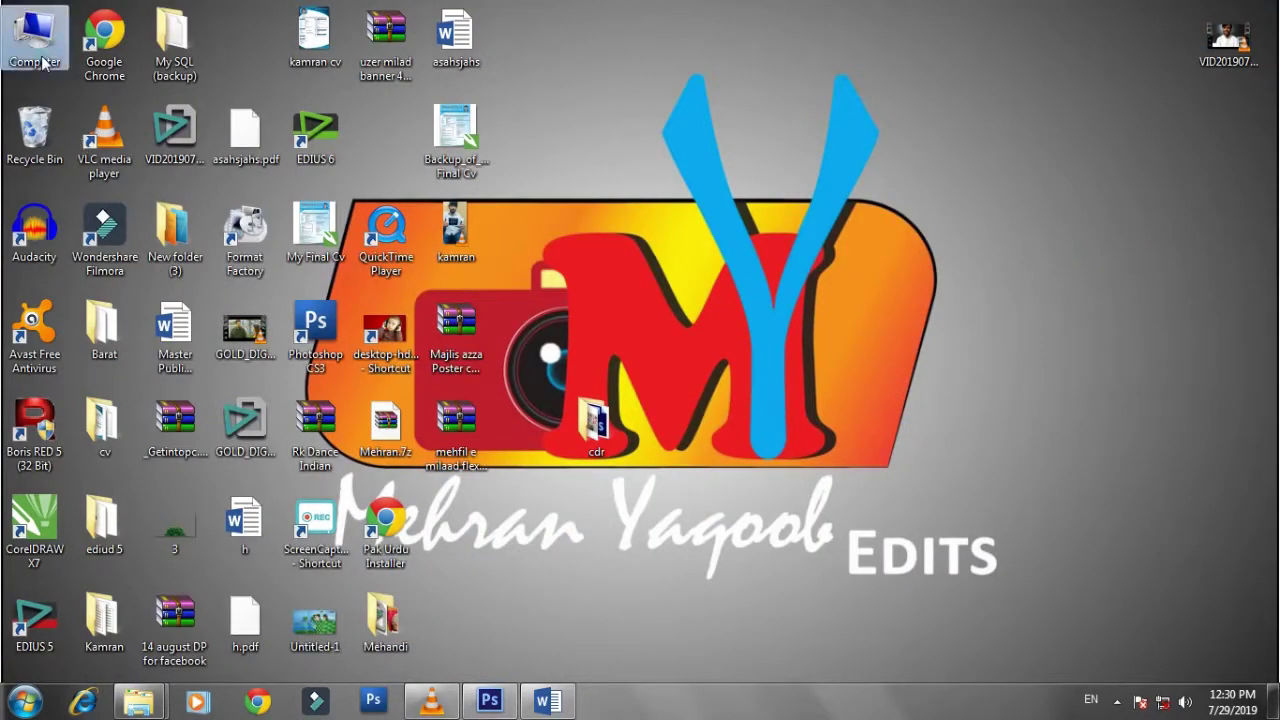
pyautogui.doubleClick(42, 62)
pyautogui.doubleClick(760, 292)
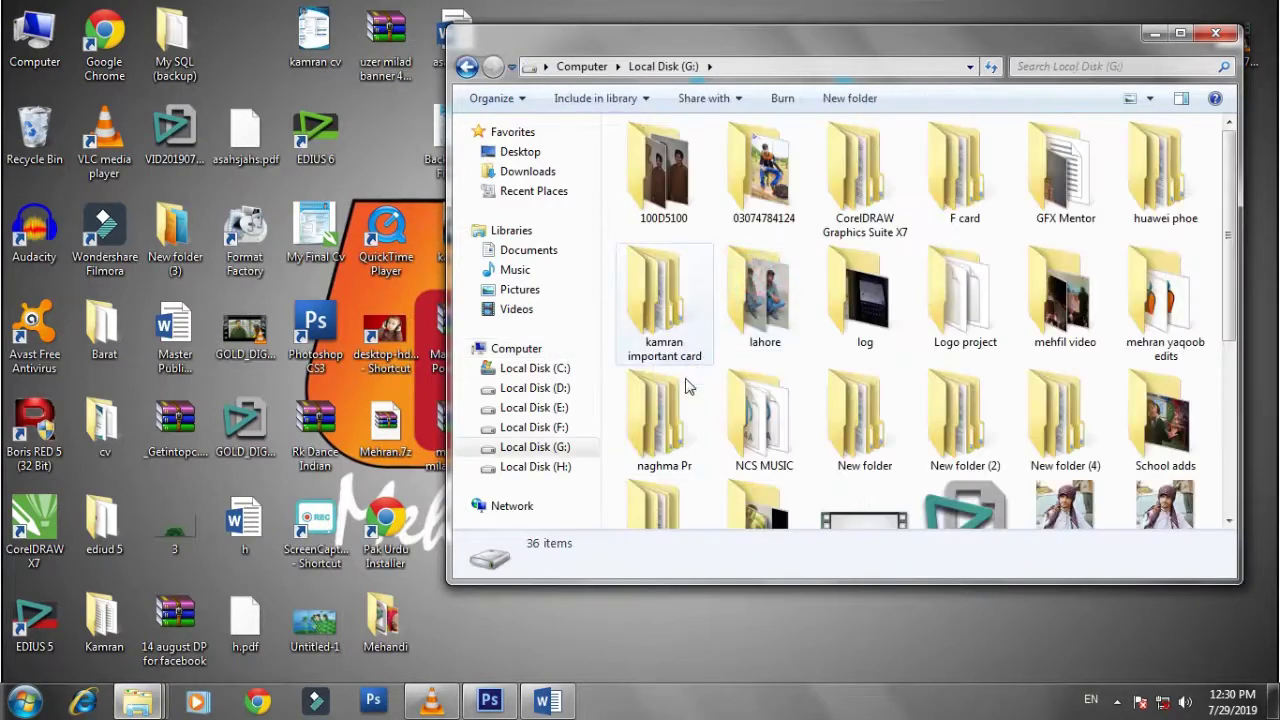
pyautogui.click(678, 312)
pyautogui.doubleClick(1180, 325)
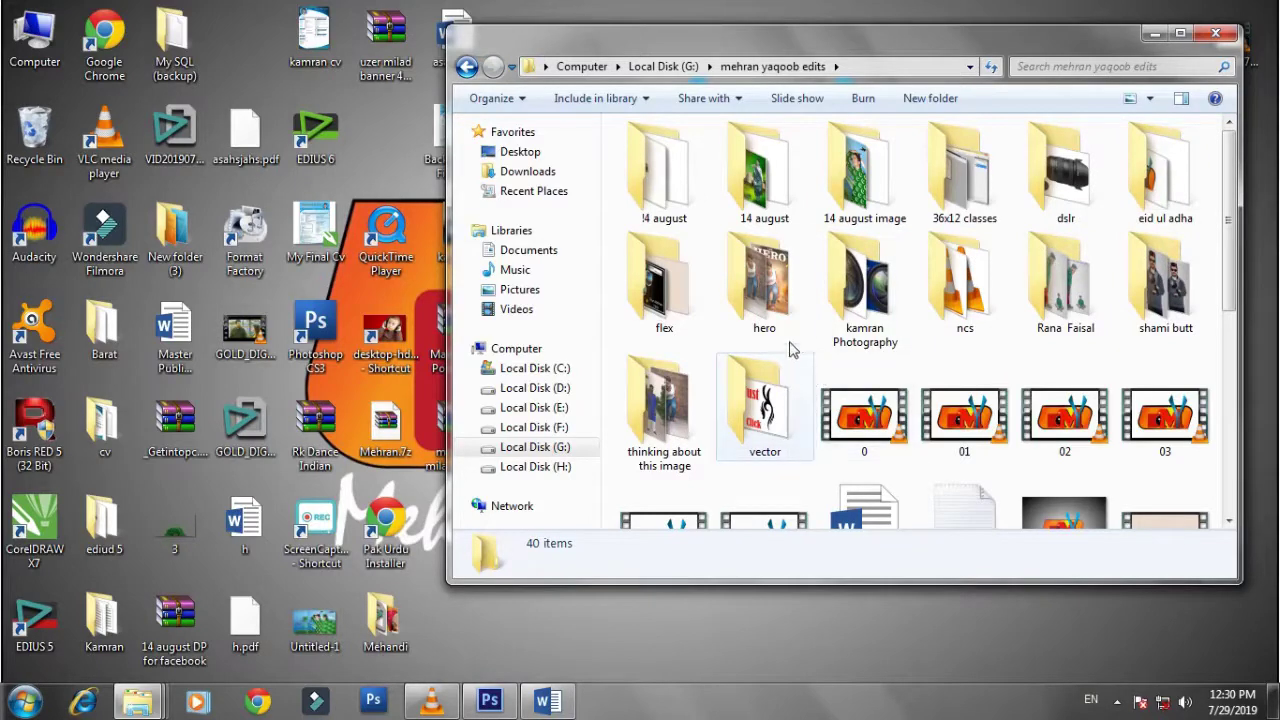
pyautogui.doubleClick(766, 298)
pyautogui.click(1180, 33)
# - Preview DSC_0444 in Windows Photo Viewer
pyautogui.click(228, 148)
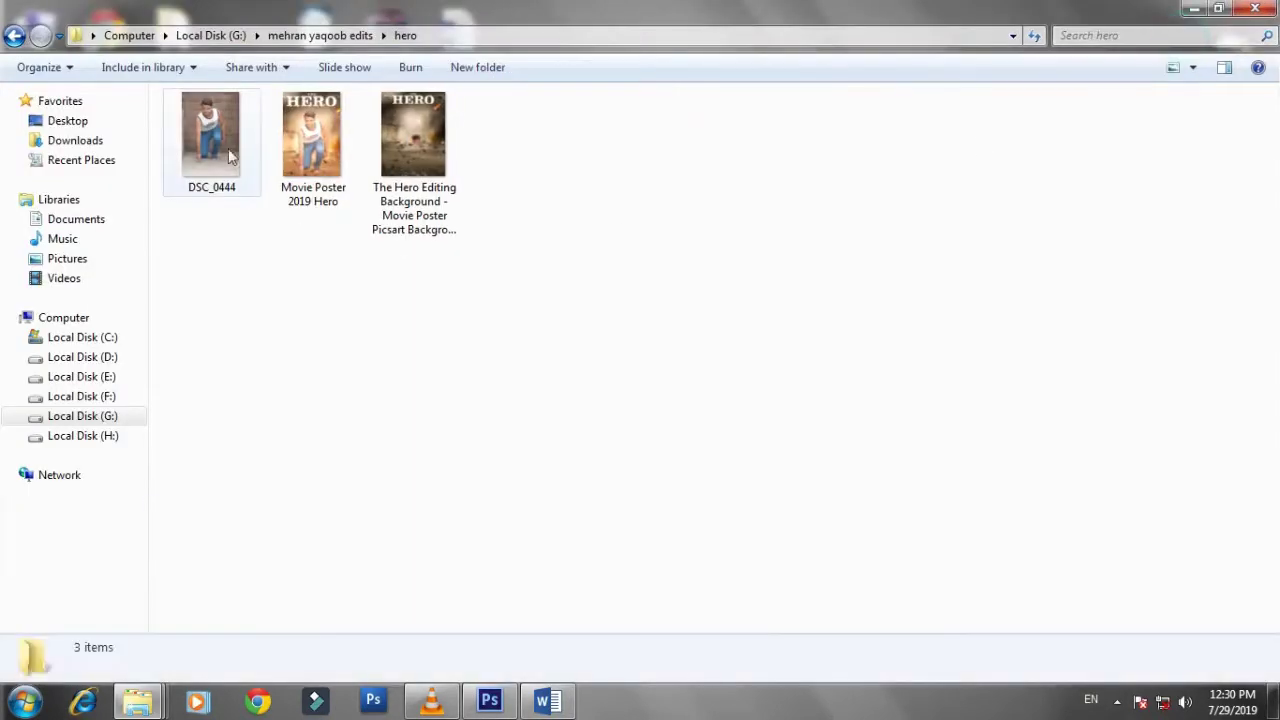
pyautogui.rightClick(228, 148)
pyautogui.click(254, 149)
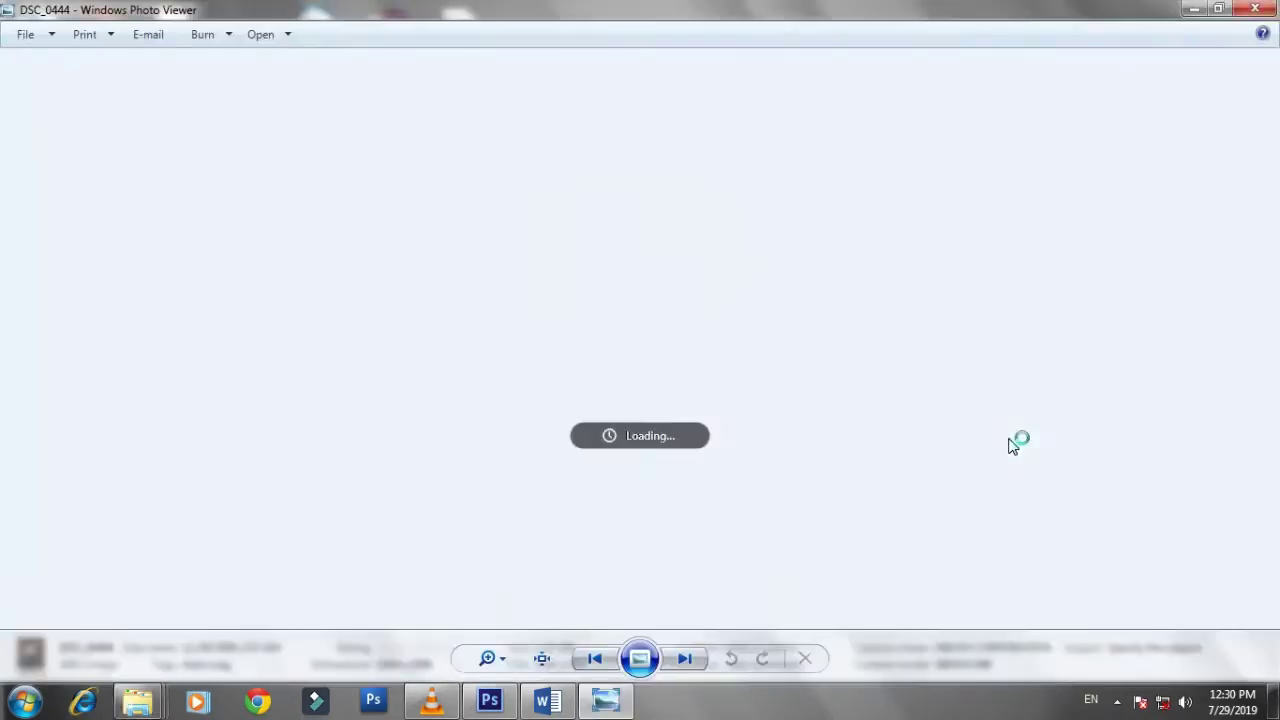
# - Flip repeatedly between the finished Movie Poster 2019 Hero and the original DSC_0444
pyautogui.press('Right')
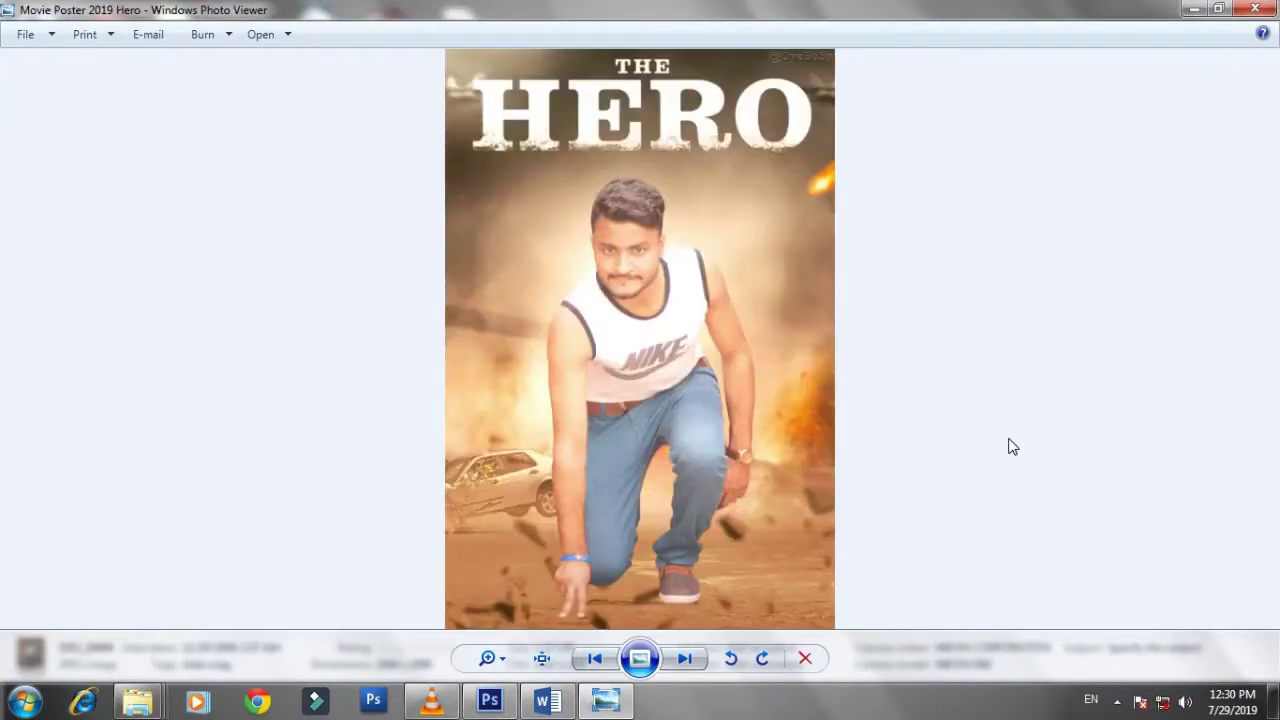
pyautogui.press('Left')
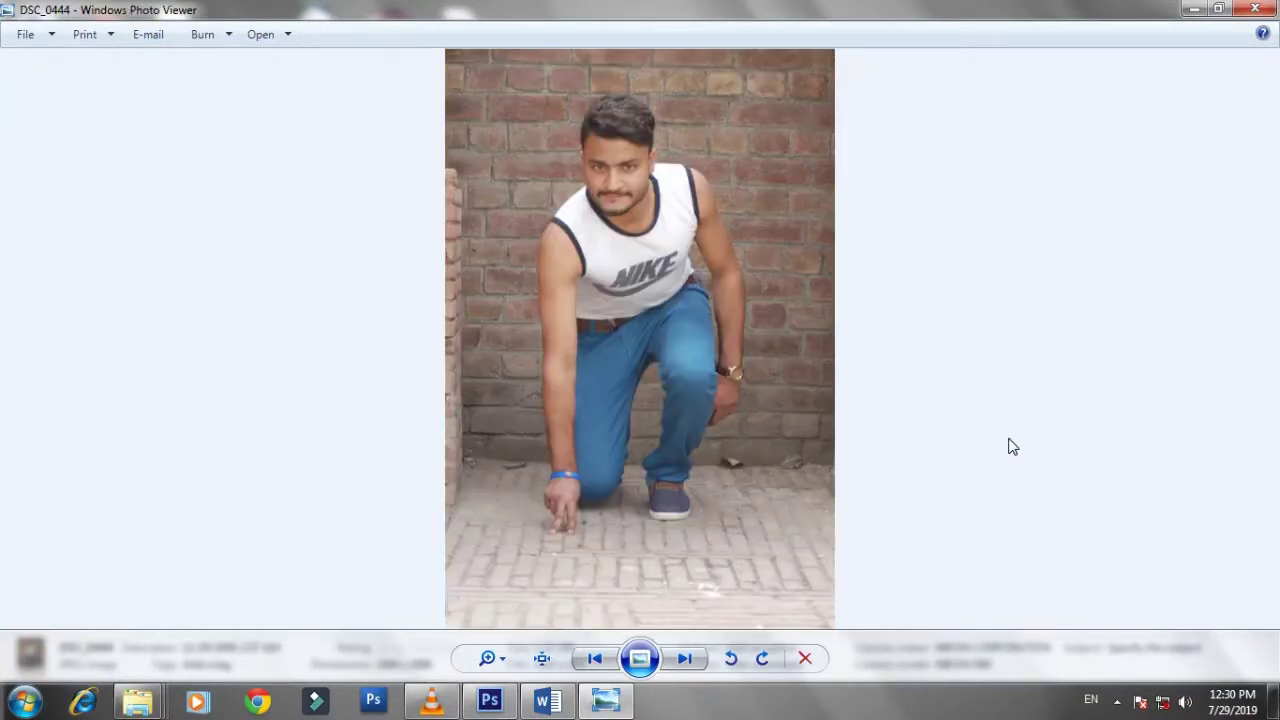
pyautogui.press('Right')
pyautogui.press('Left')
pyautogui.press('Right')
pyautogui.press('Left')
pyautogui.press('Right')
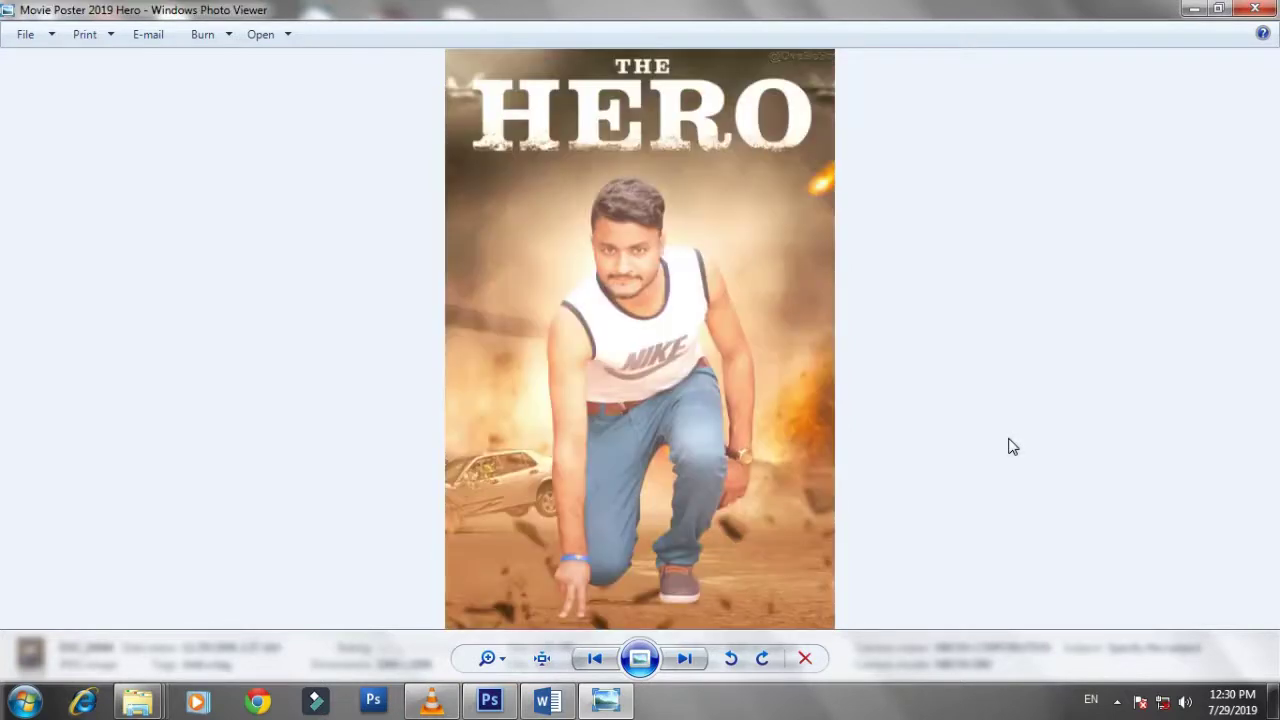
pyautogui.press('Left')
pyautogui.press('Right')
pyautogui.press('Left')
pyautogui.press('Right')
# - Minimize Photo Viewer and the folder window, then right-click the desktop
pyautogui.click(1194, 8)
pyautogui.click(1194, 8)
pyautogui.rightClick(966, 210)
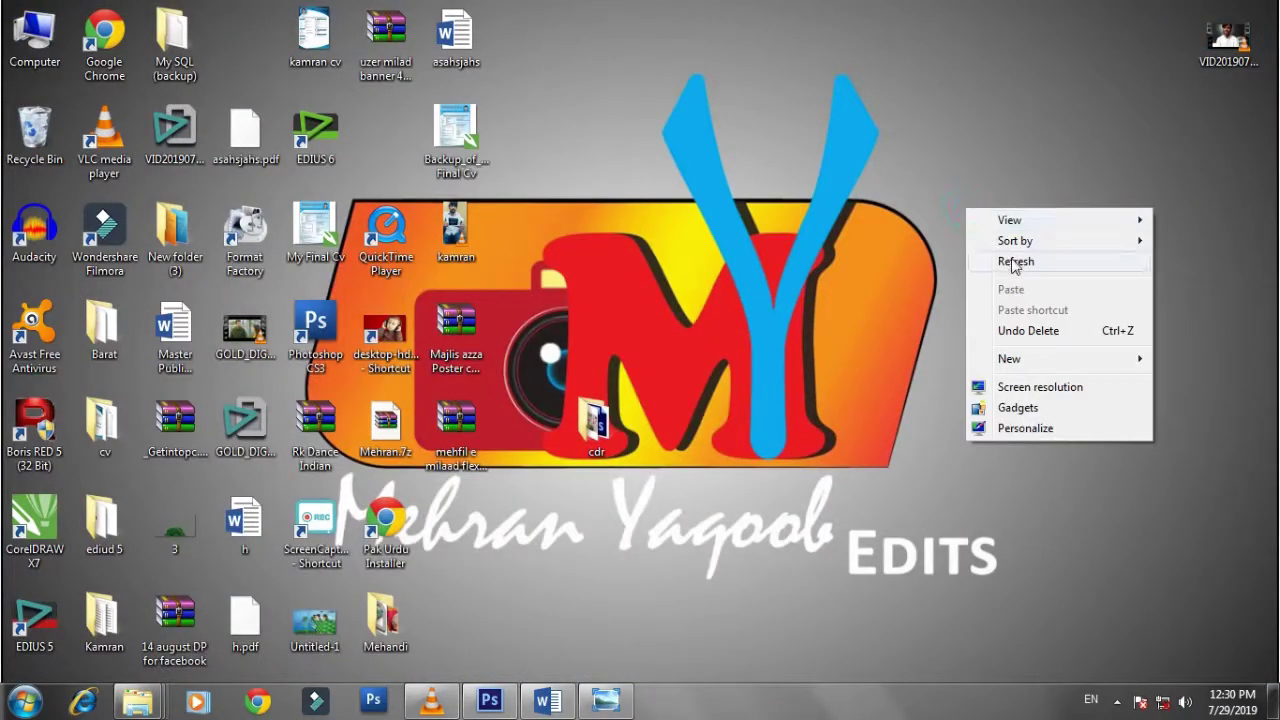
pyautogui.click(1010, 261)
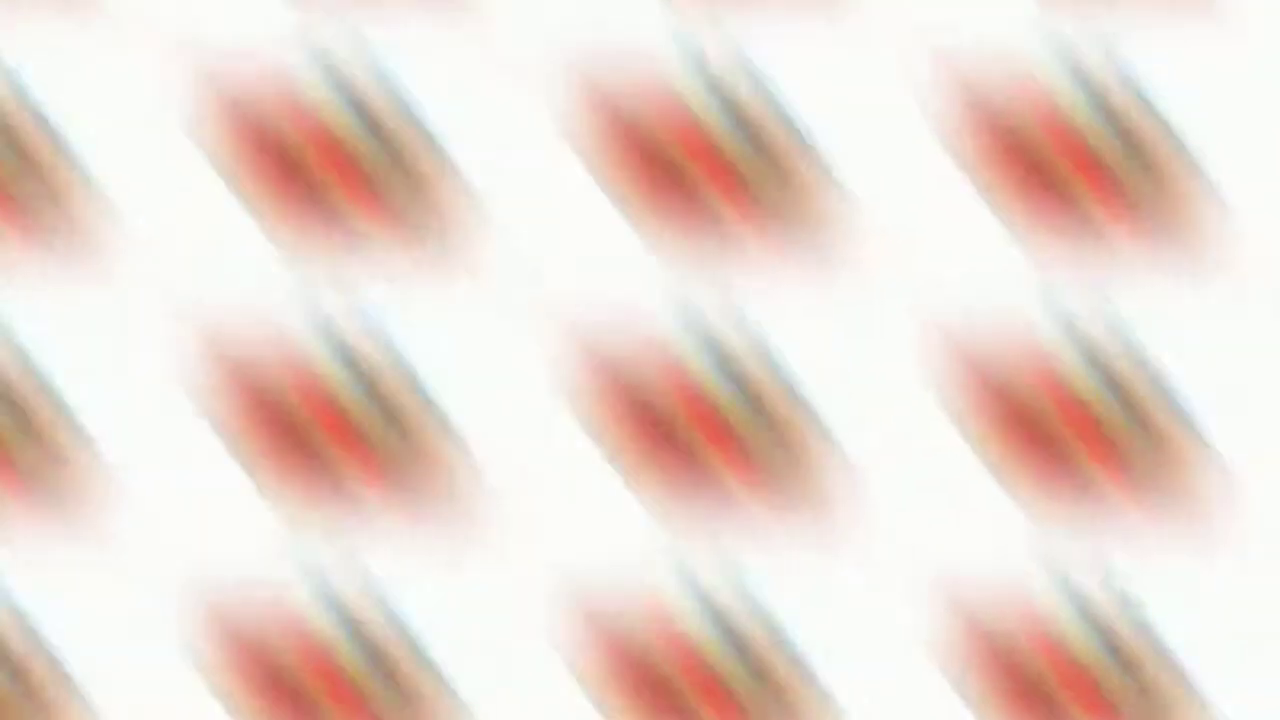